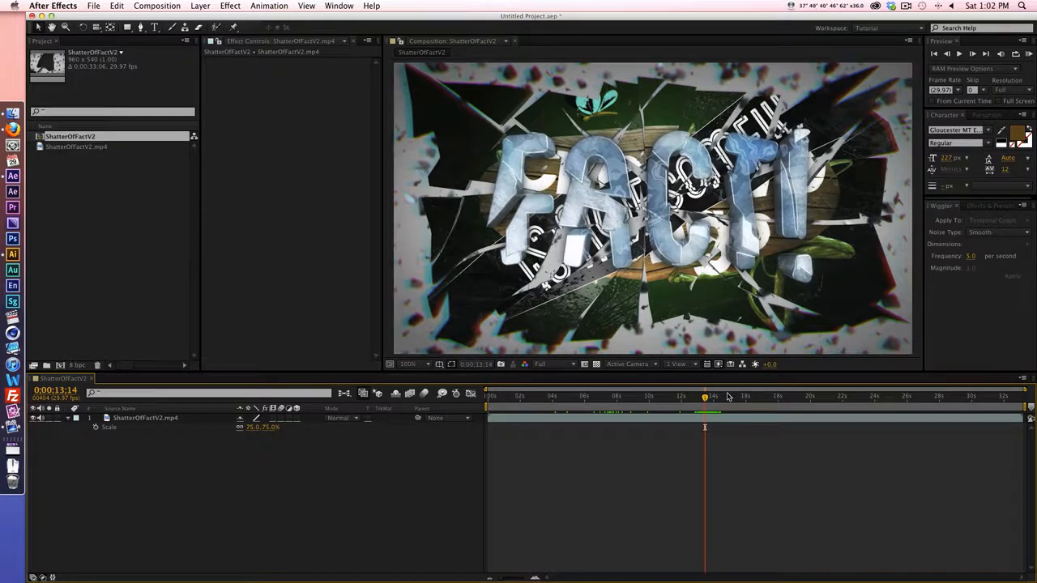
# Step: Scrub the ShatterOfFactV2 composition back and forth around 13 seconds to preview the shattering text
pyautogui.moveTo(705, 397)
pyautogui.mouseDown()
pyautogui.moveTo(680, 398)
pyautogui.moveTo(709, 398)
pyautogui.mouseUp()
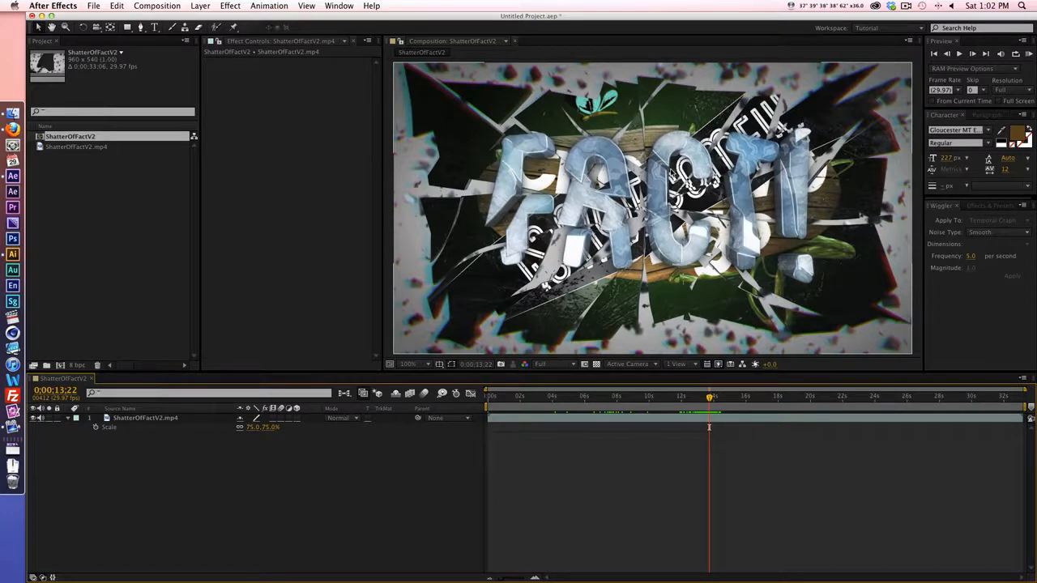
pyautogui.moveTo(710, 397); pyautogui.dragTo(706, 397)
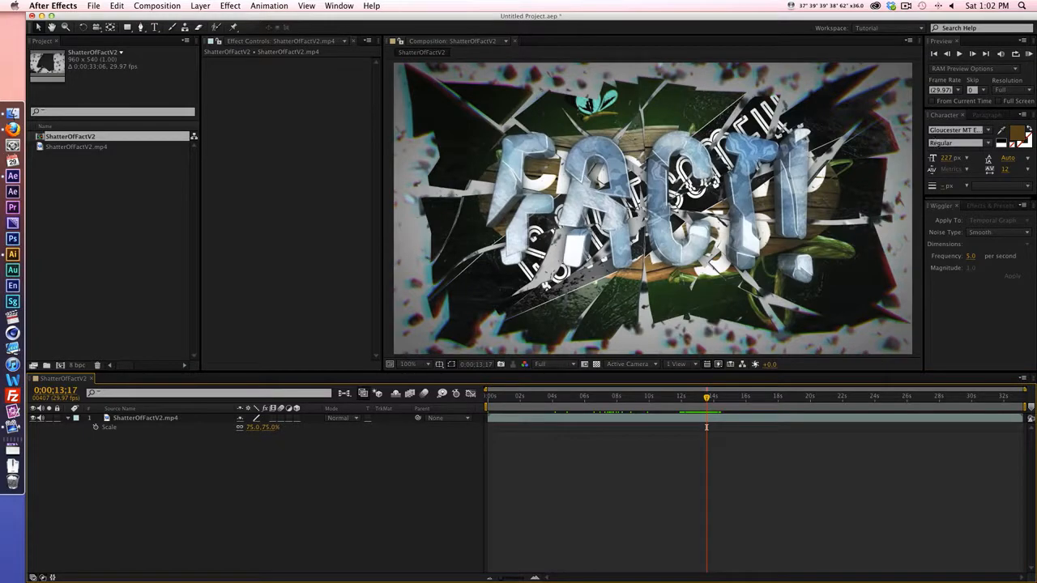
# Step: Switch to Firefox, look through the "Fractured Text Transition" tutorial page on ae.tutsplus.com, and close it
pyautogui.press('super+Tab')
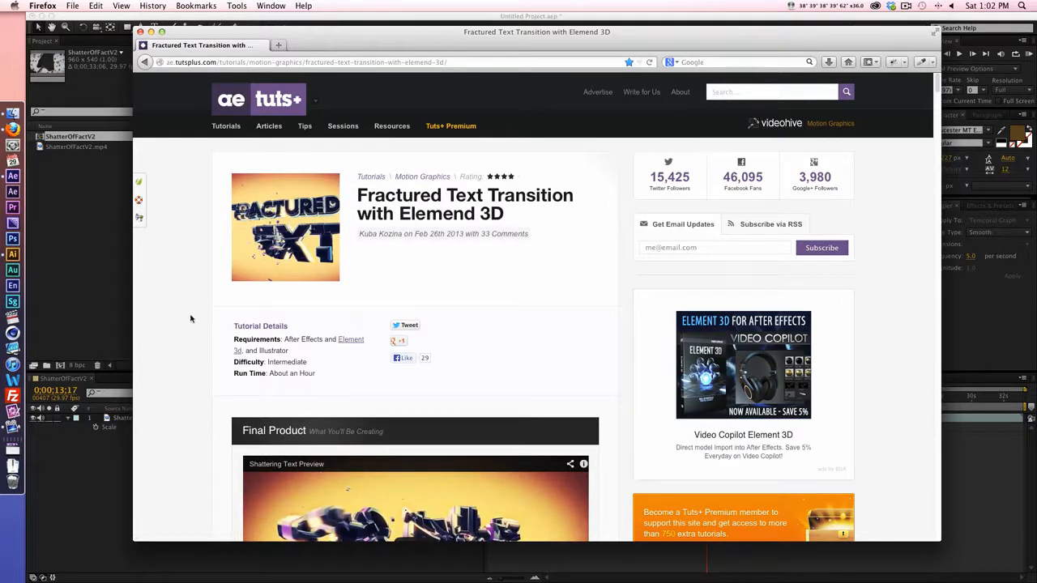
pyautogui.scroll(-1, 191, 318)
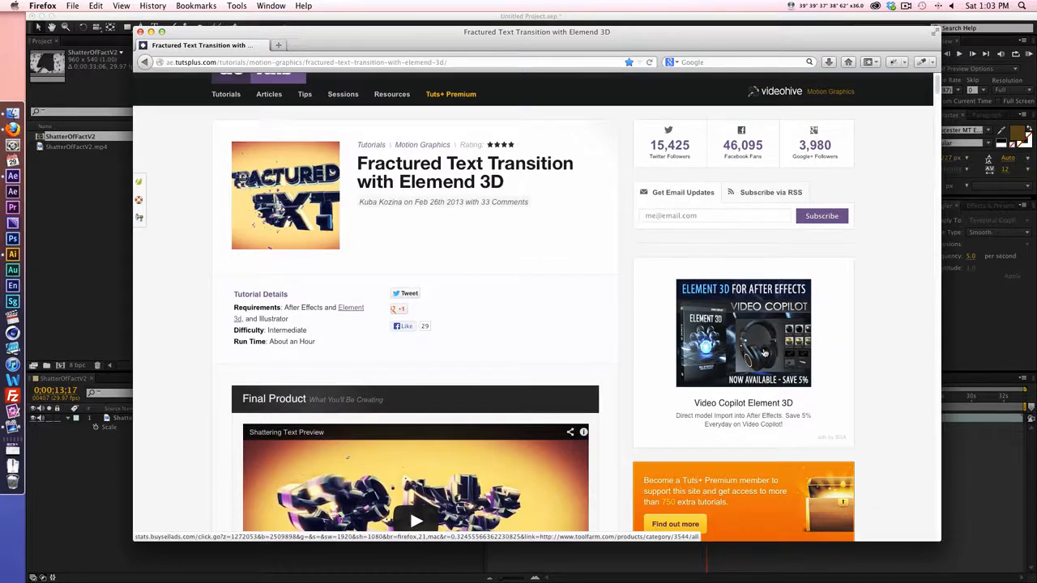
pyautogui.scroll(-1, 753, 351)
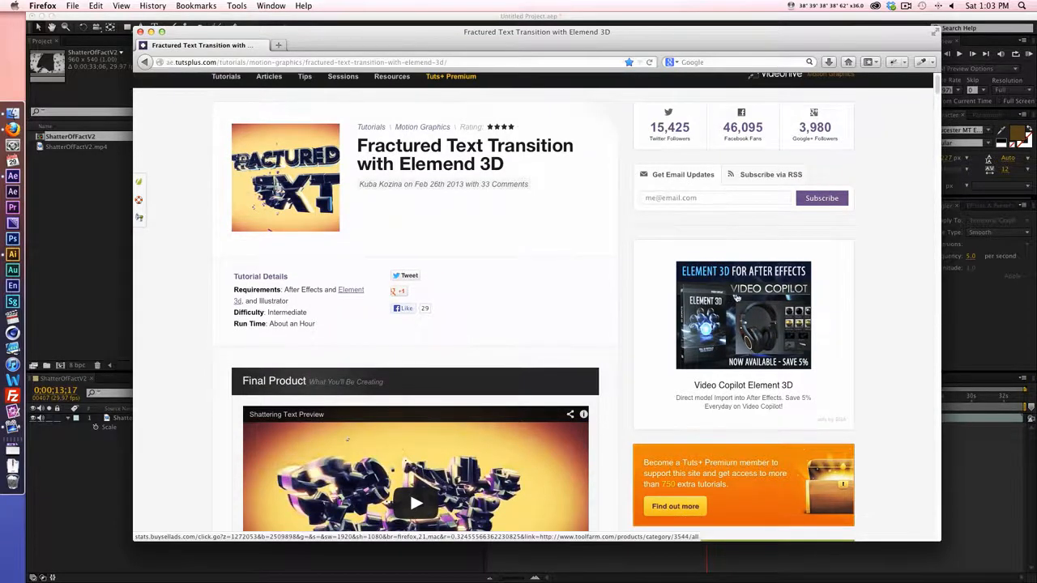
pyautogui.scroll(2, 645, 311)
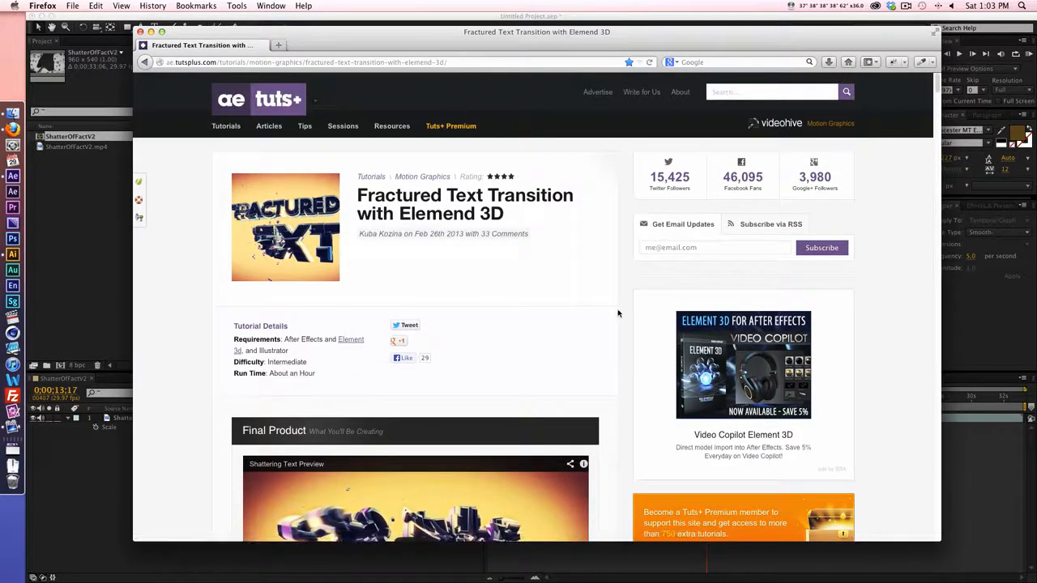
pyautogui.scroll(-10, 168, 315)
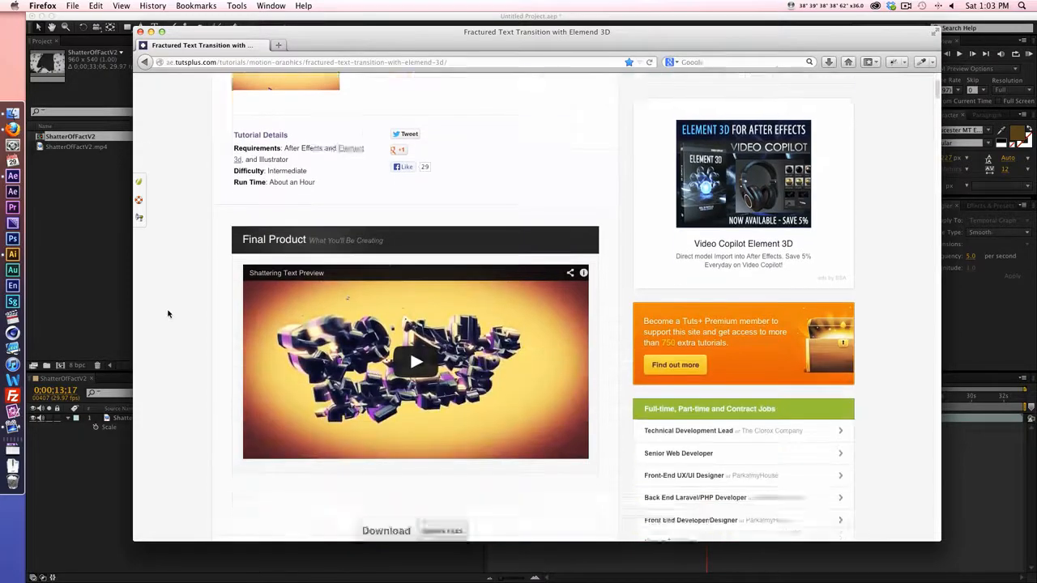
pyautogui.scroll(-15, 168, 315)
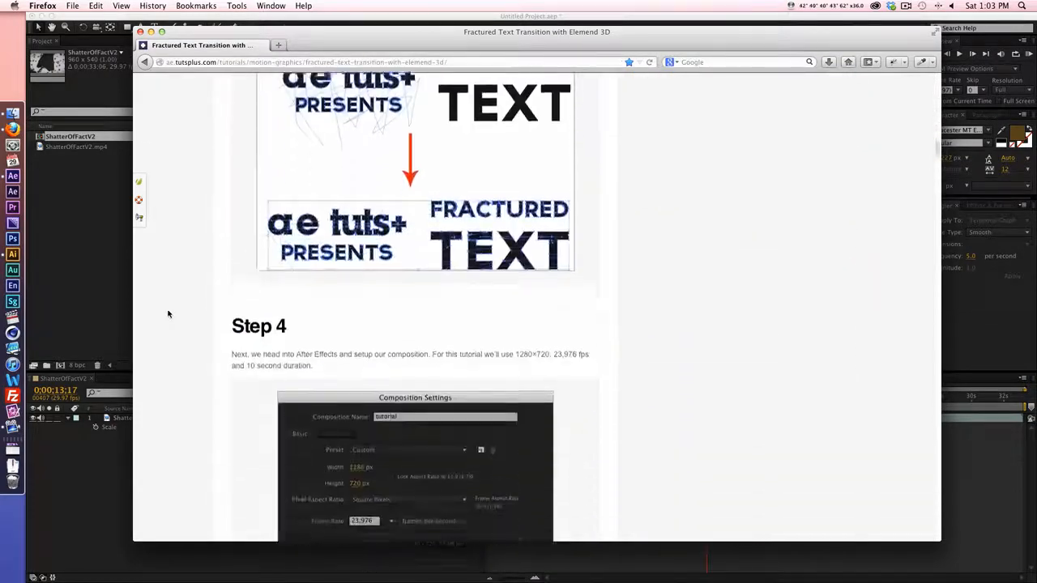
pyautogui.scroll(20, 168, 315)
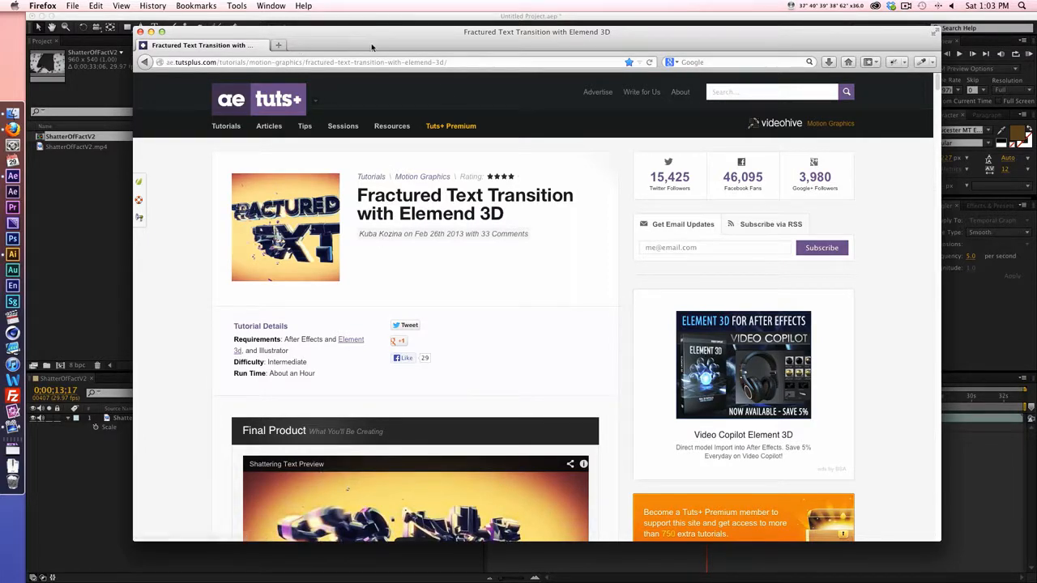
pyautogui.press('super+w')
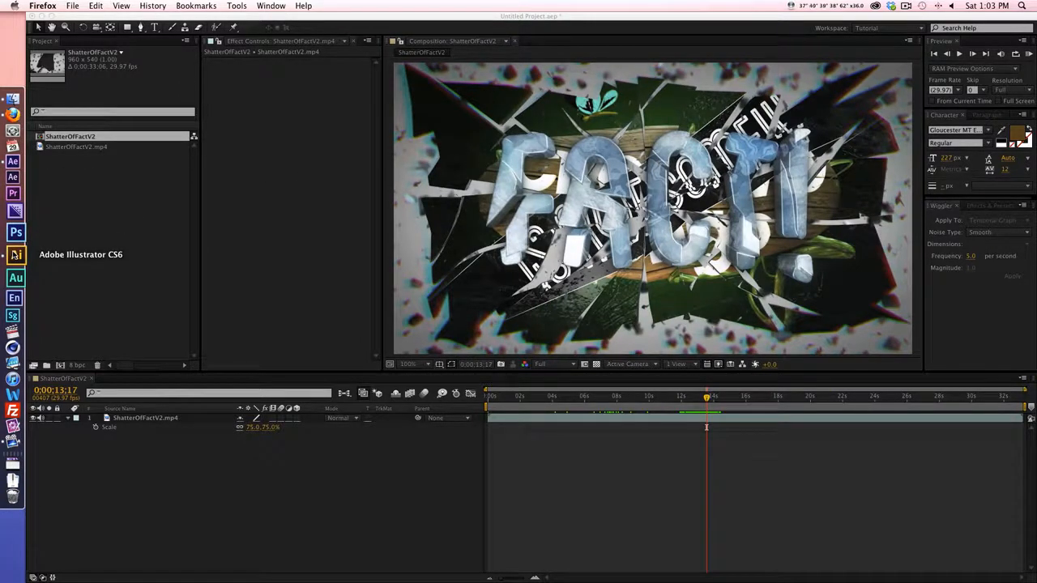
# Step: Switch to Adobe Illustrator and create a new blank 960 x 540 px document
pyautogui.click(16, 254)
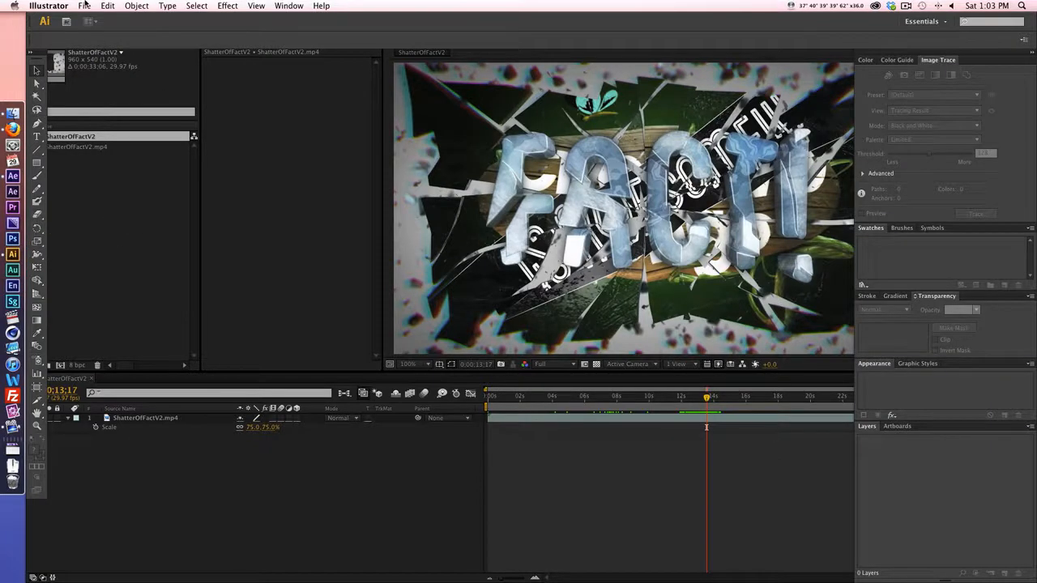
pyautogui.click(86, 4)
pyautogui.click(322, 193)
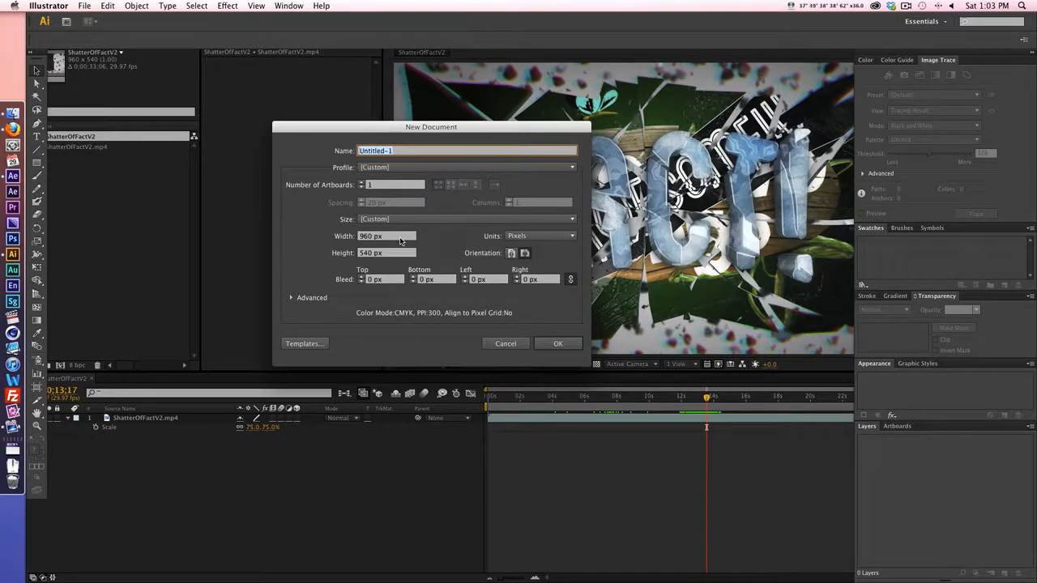
pyautogui.click(557, 343)
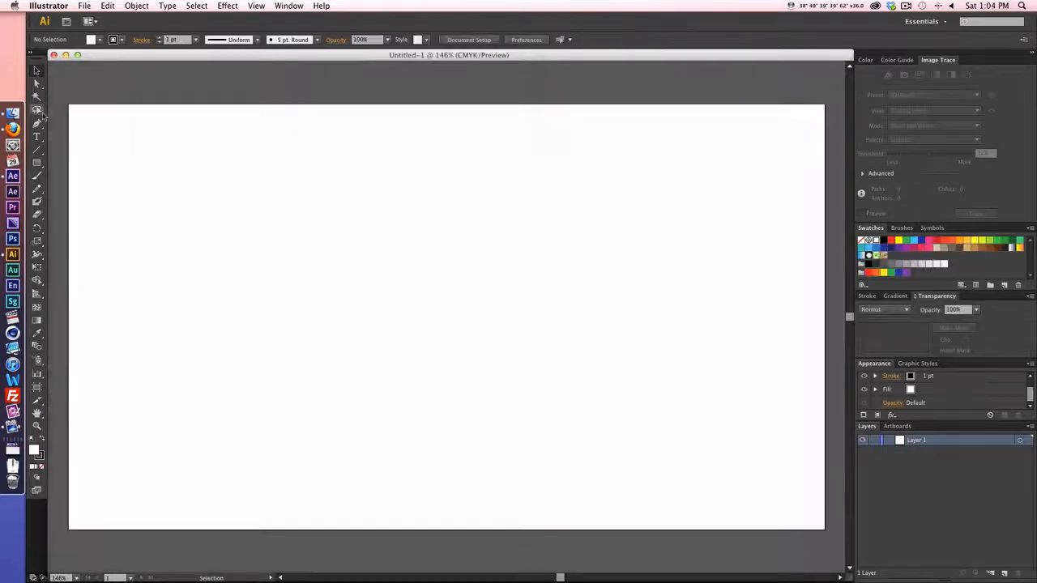
# Step: Draw a jagged line with the Pen tool along the artboard's upper edge, from the upper-left to the upper-right corner
pyautogui.press('p')
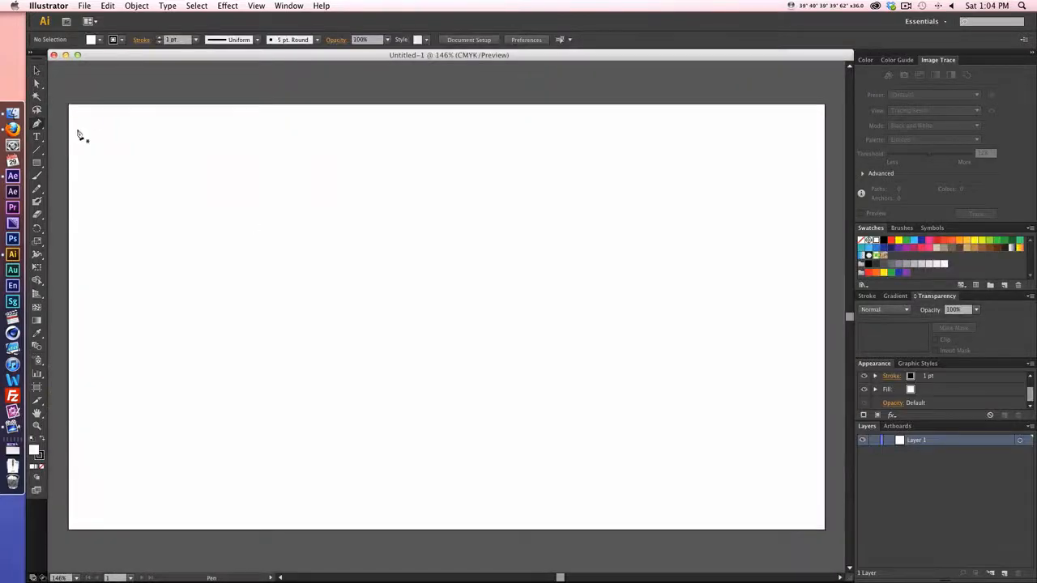
pyautogui.click(85, 126)
pyautogui.click(146, 124)
pyautogui.click(211, 151)
pyautogui.click(344, 144)
pyautogui.click(407, 132)
pyautogui.click(471, 150)
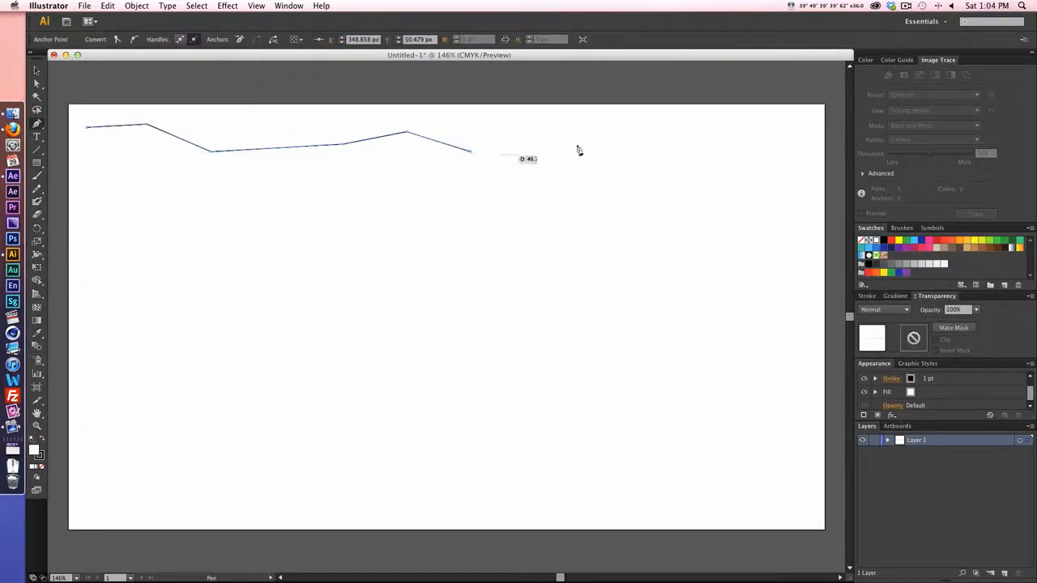
pyautogui.click(645, 130)
pyautogui.click(737, 145)
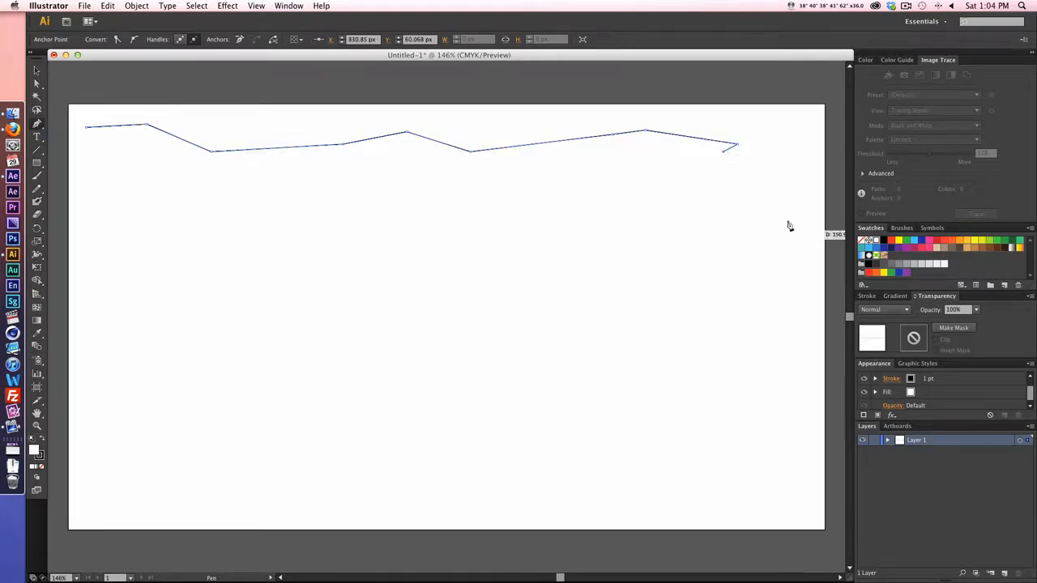
pyautogui.click(723, 151)
pyautogui.click(751, 160)
pyautogui.click(791, 135)
pyautogui.click(817, 142)
# Step: Continue the pen path down the artboard's right side with an irregular inward bend, ending near the lower-right corner
pyautogui.click(808, 208)
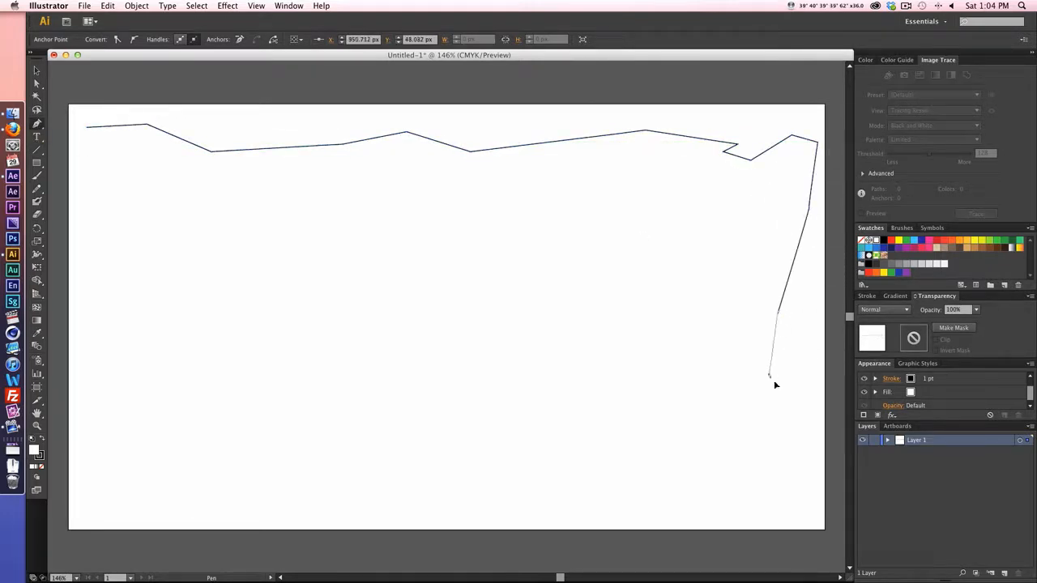
pyautogui.click(767, 372)
pyautogui.click(798, 405)
pyautogui.click(812, 463)
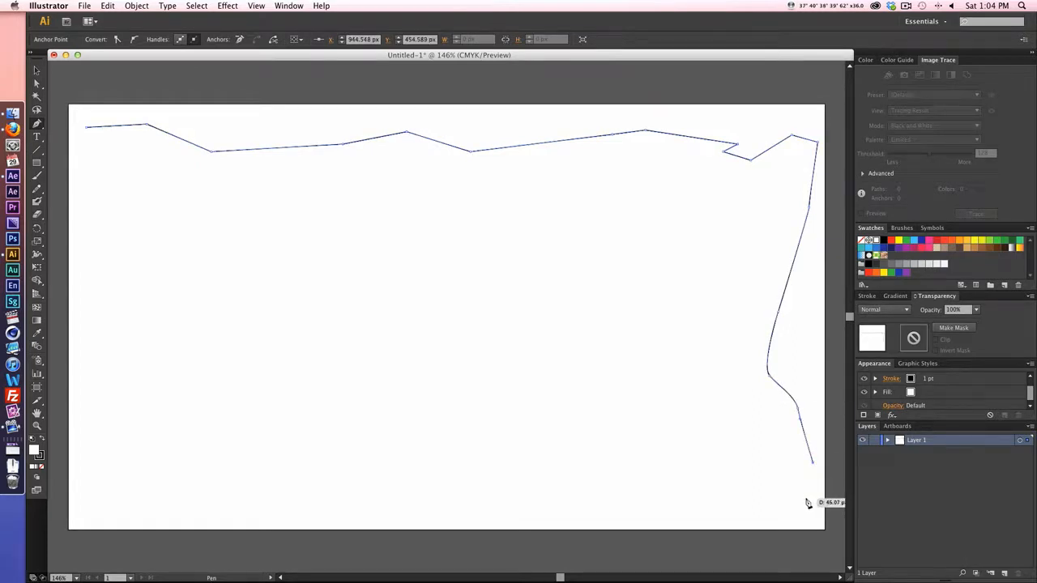
pyautogui.click(806, 499)
# Step: Continue the pen path along the artboard's lower edge with irregular notches and peaks to the lower-left corner
pyautogui.click(765, 503)
pyautogui.click(705, 503)
pyautogui.click(643, 498)
pyautogui.click(653, 492)
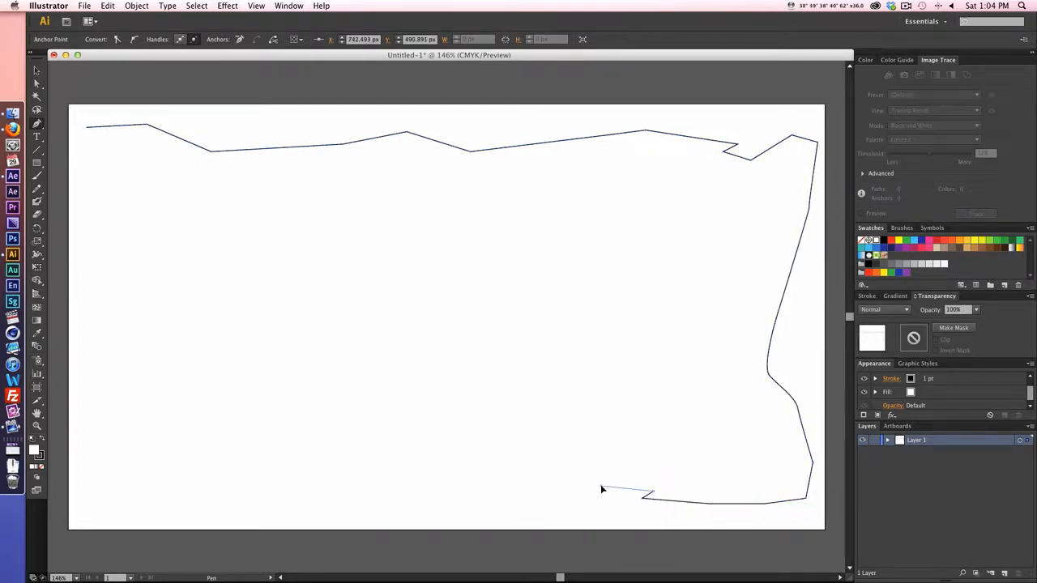
pyautogui.click(601, 486)
pyautogui.click(556, 499)
pyautogui.click(517, 503)
pyautogui.click(445, 496)
pyautogui.click(390, 471)
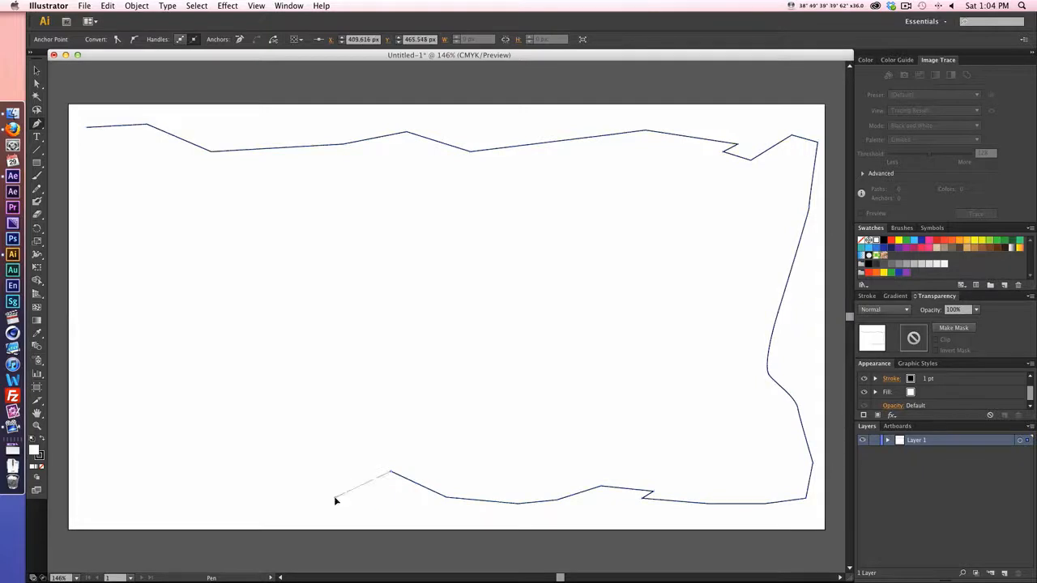
pyautogui.click(336, 497)
pyautogui.click(258, 509)
pyautogui.click(213, 488)
pyautogui.click(209, 476)
pyautogui.click(174, 470)
pyautogui.click(162, 493)
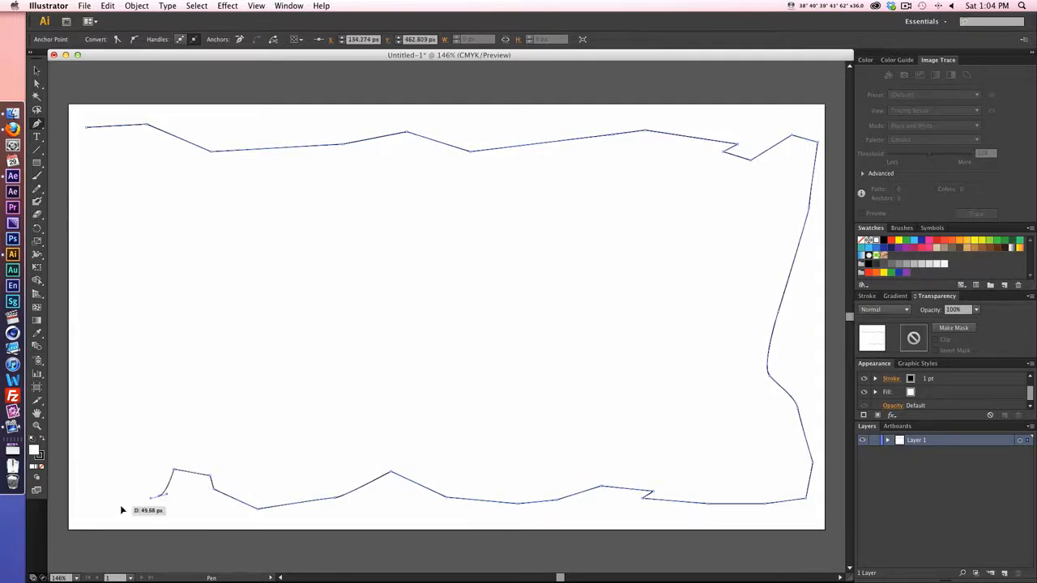
pyautogui.click(121, 506)
pyautogui.click(94, 500)
# Step: Run the pen path up the artboard's left side and close it at its starting anchor point
pyautogui.click(87, 421)
pyautogui.click(125, 325)
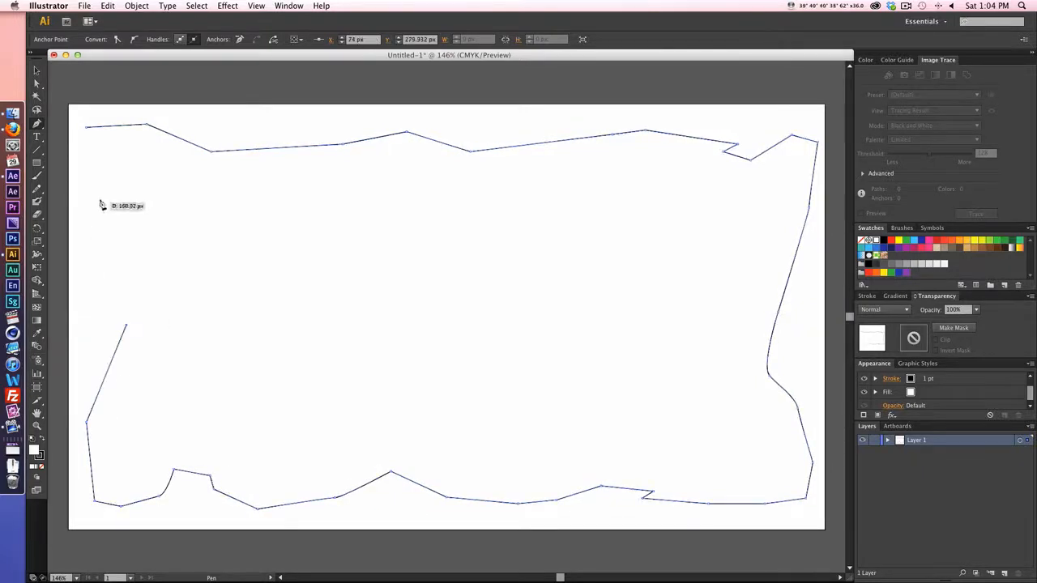
pyautogui.click(101, 195)
pyautogui.click(103, 154)
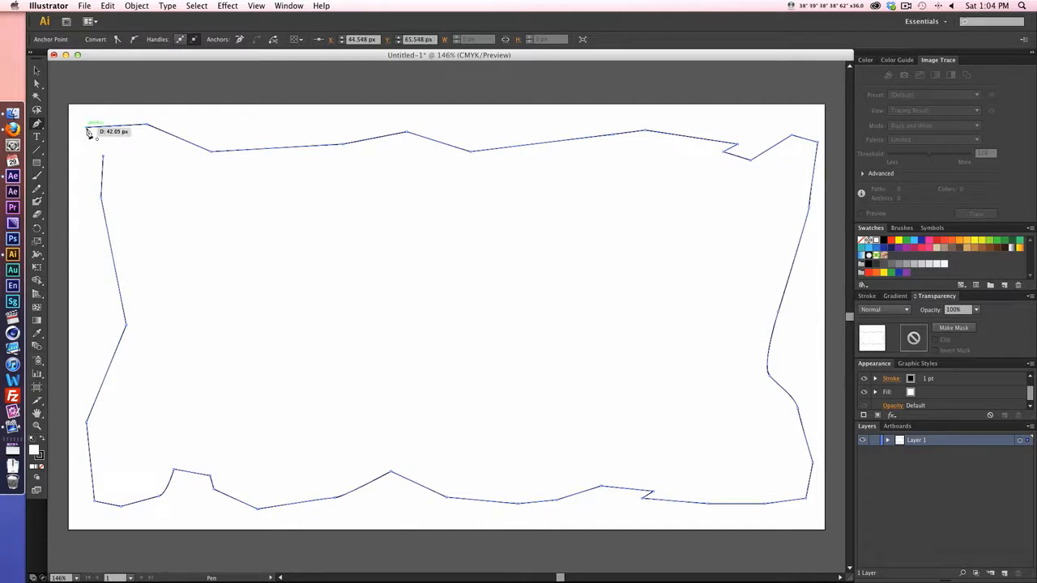
pyautogui.click(87, 128)
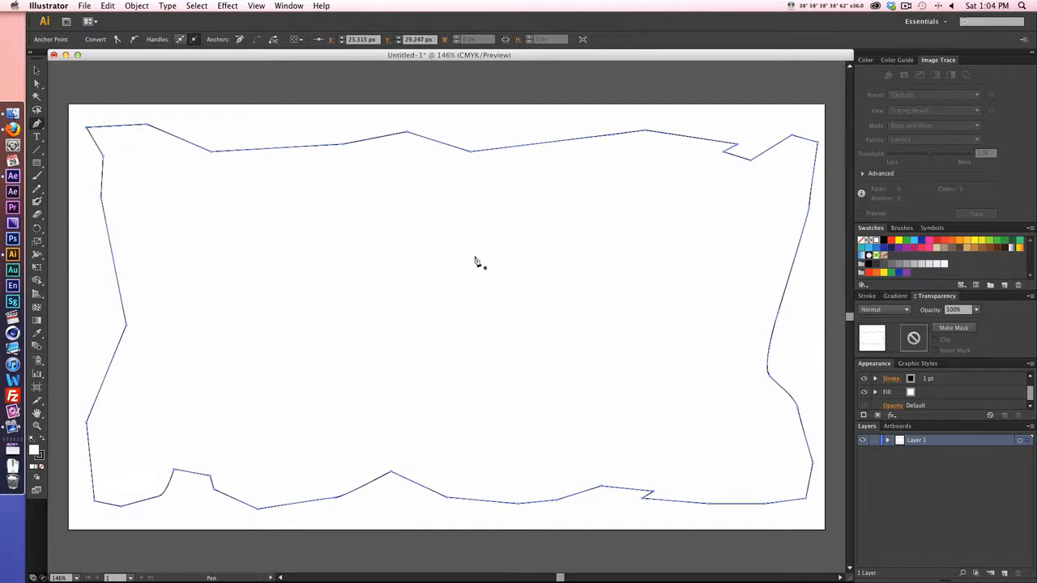
# Step: Slice the jagged shape into quarters with the Knife tool, using one roughly vertical and one roughly horizontal cut
pyautogui.click(36, 217)
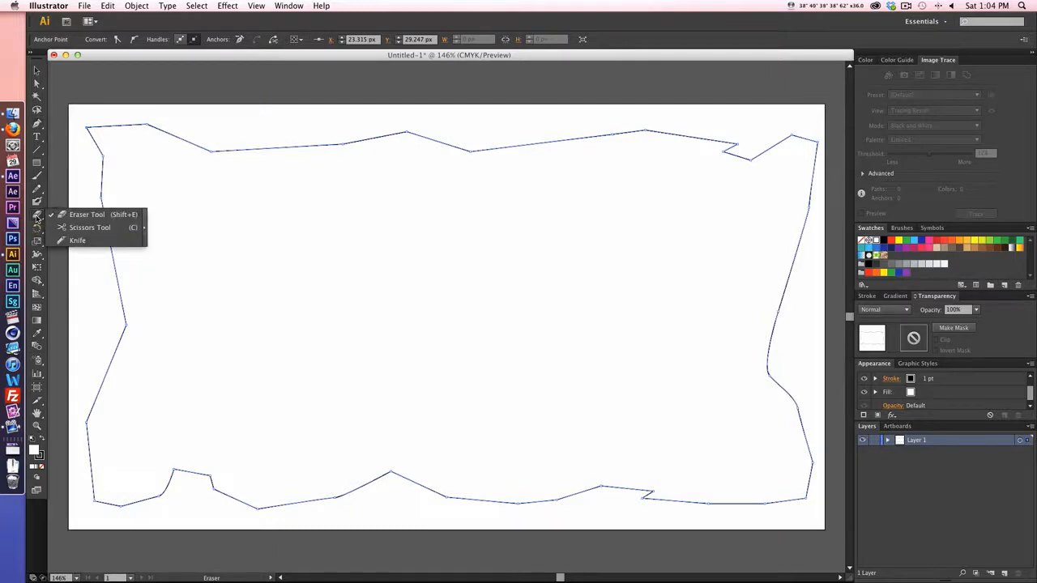
pyautogui.click(105, 241)
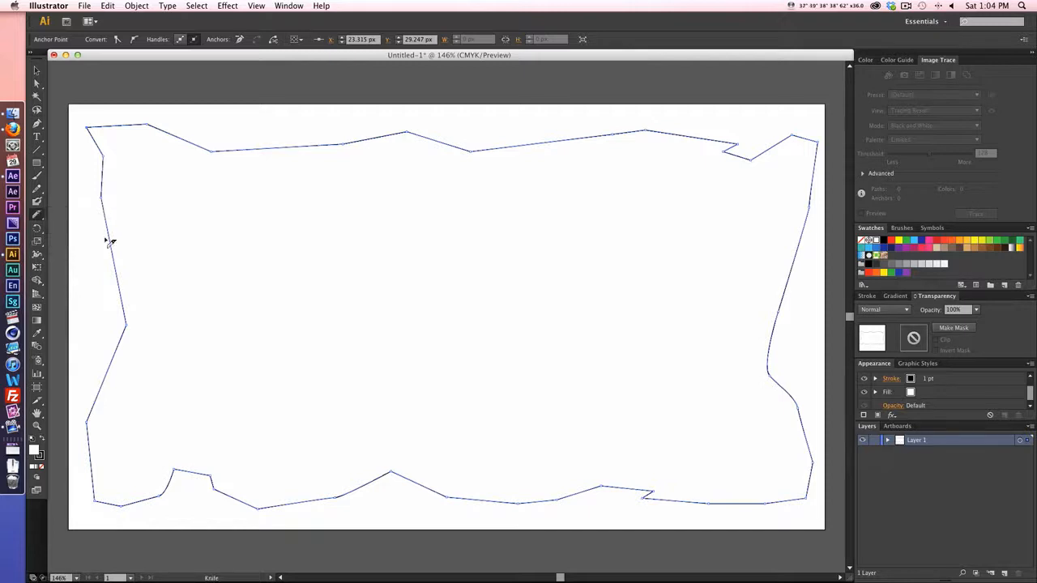
pyautogui.moveTo(484, 129); pyautogui.dragTo(430, 512)
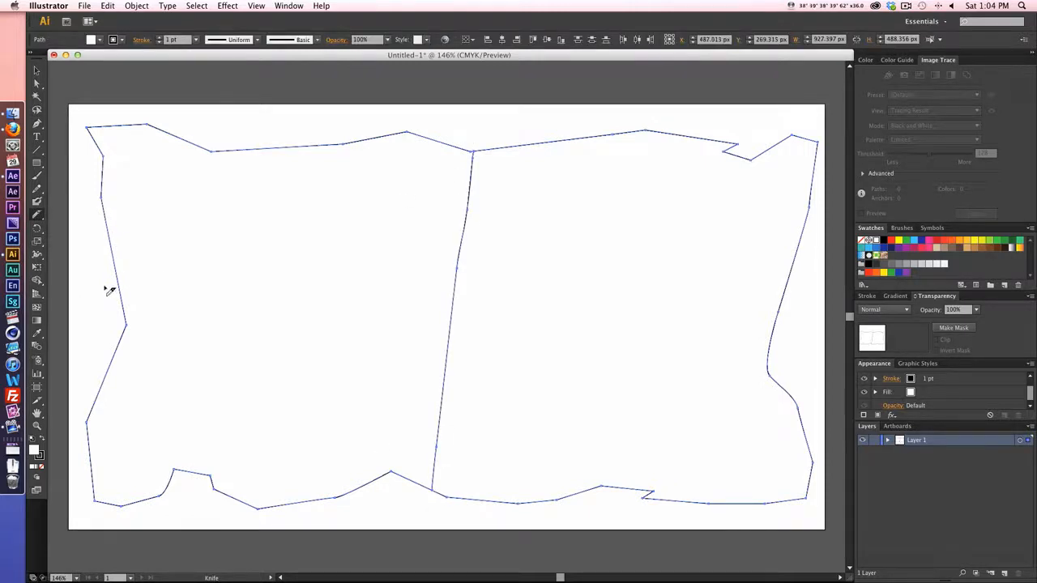
pyautogui.moveTo(118, 288); pyautogui.dragTo(806, 318)
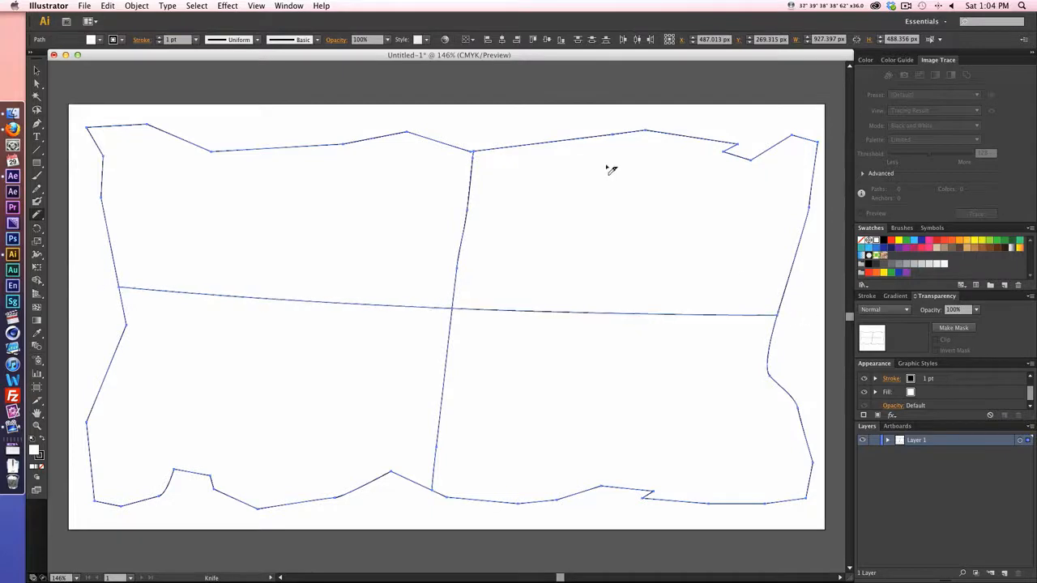
# Step: Cut the shape along two crossing diagonals near its centre, running each cut fully past the outline and undoing the incomplete first attempt
pyautogui.moveTo(680, 121)
pyautogui.mouseDown()
pyautogui.moveTo(616, 201)
pyautogui.moveTo(290, 448)
pyautogui.moveTo(249, 467)
pyautogui.mouseUp()
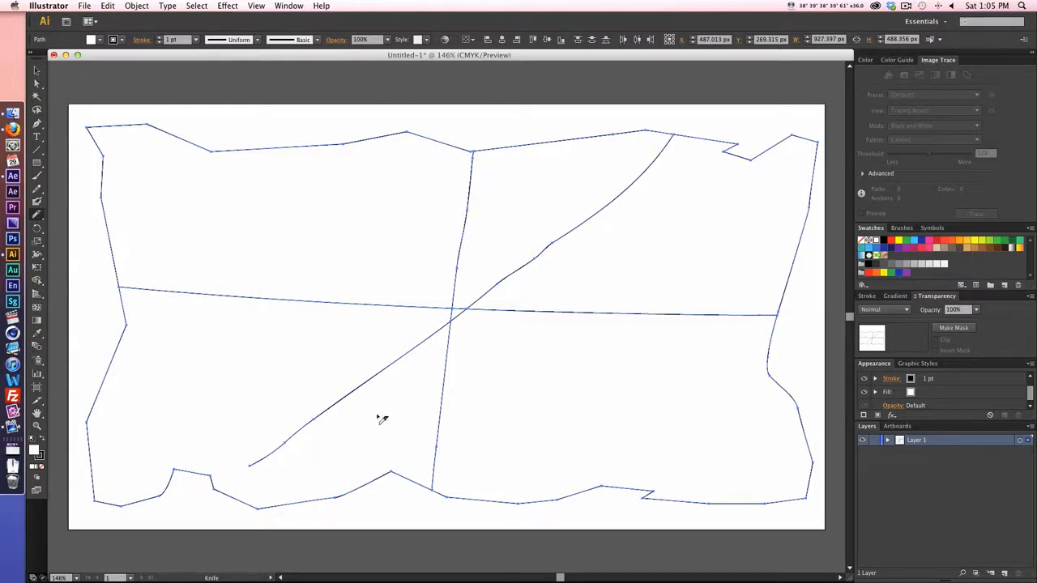
pyautogui.press('super+z')
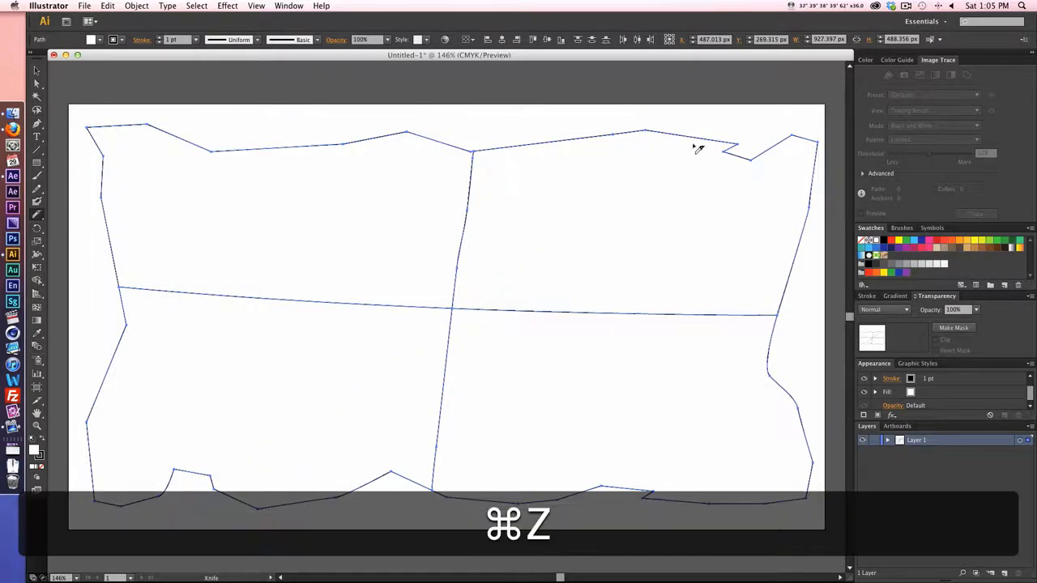
pyautogui.moveTo(695, 116)
pyautogui.mouseDown()
pyautogui.moveTo(450, 340)
pyautogui.moveTo(296, 523)
pyautogui.mouseUp()
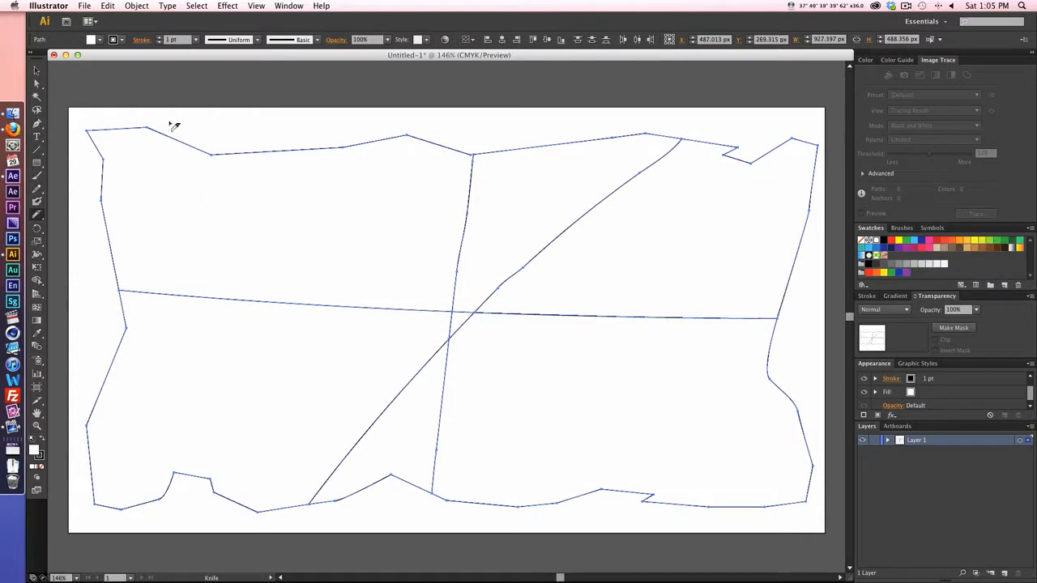
pyautogui.moveTo(175, 123)
pyautogui.mouseDown()
pyautogui.moveTo(666, 488)
pyautogui.moveTo(730, 524)
pyautogui.mouseUp()
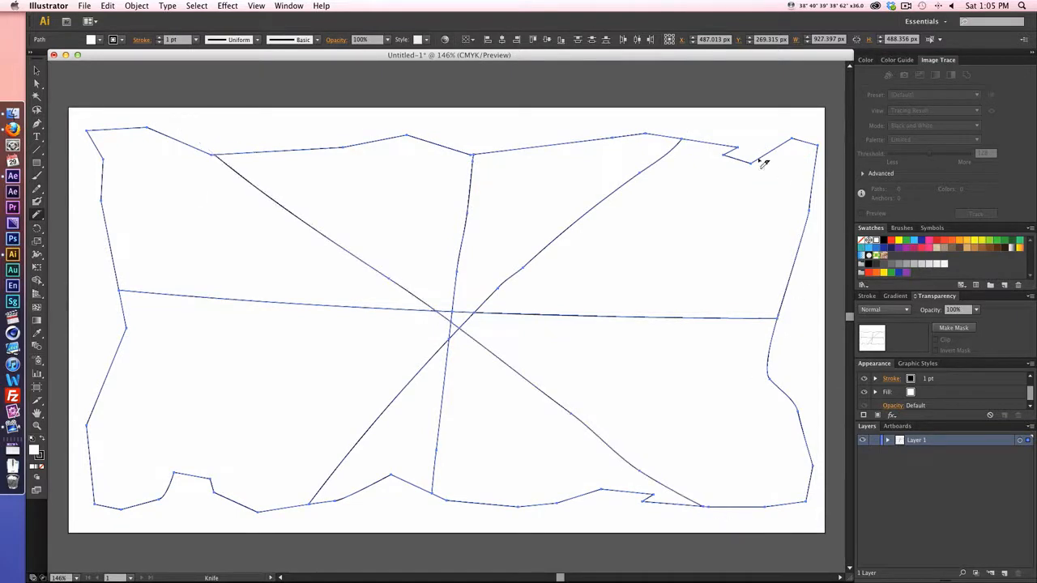
# Step: Add a shallower knife cut from the upper-right notch through the centre to the lower-left edge, undoing the off-centre first attempt
pyautogui.moveTo(773, 131)
pyautogui.mouseDown()
pyautogui.moveTo(713, 198)
pyautogui.moveTo(483, 352)
pyautogui.moveTo(267, 425)
pyautogui.moveTo(91, 447)
pyautogui.mouseUp()
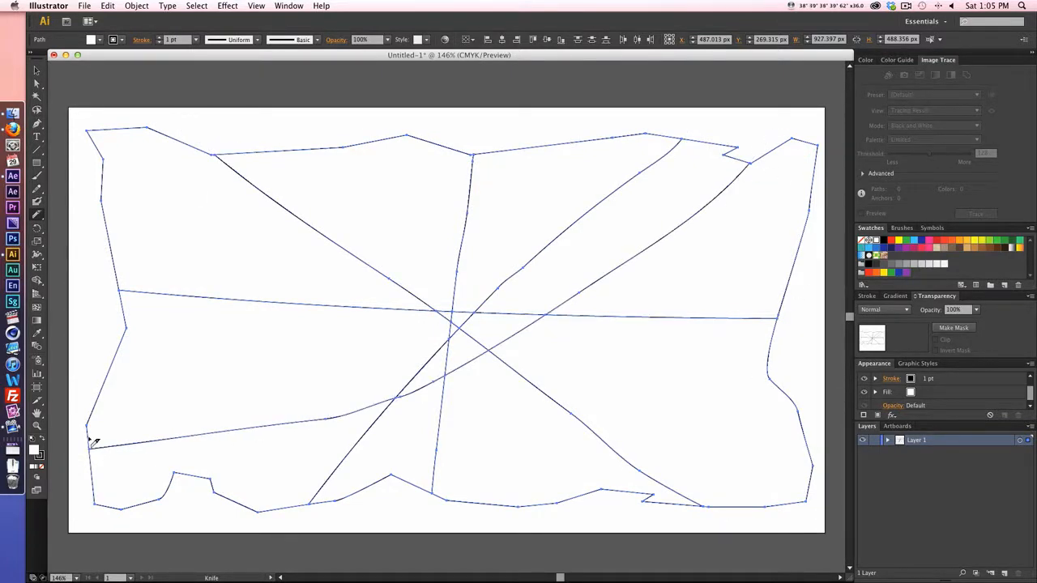
pyautogui.press('super+z')
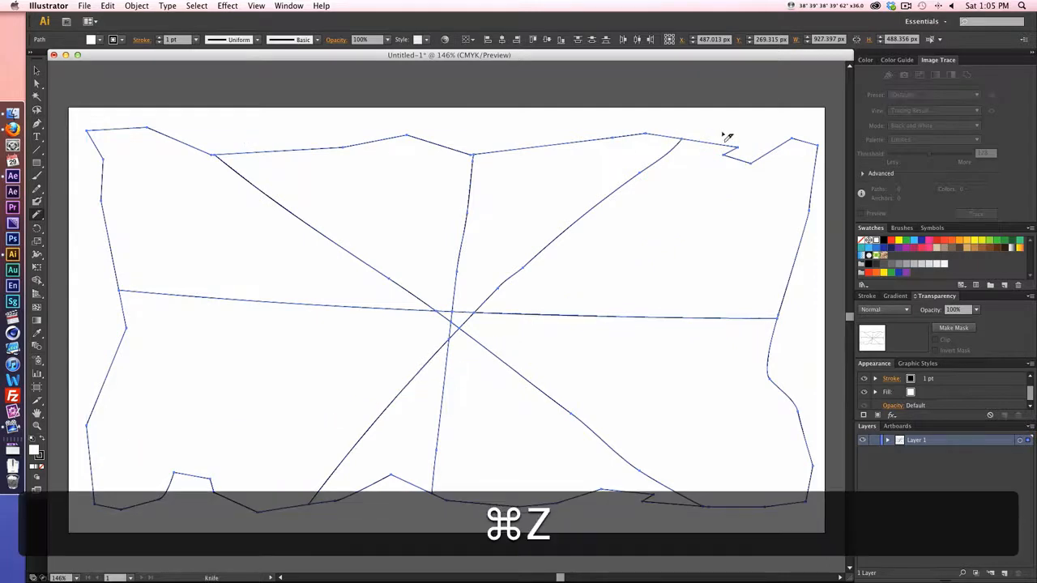
pyautogui.moveTo(767, 137)
pyautogui.mouseDown()
pyautogui.moveTo(609, 255)
pyautogui.moveTo(70, 494)
pyautogui.mouseUp()
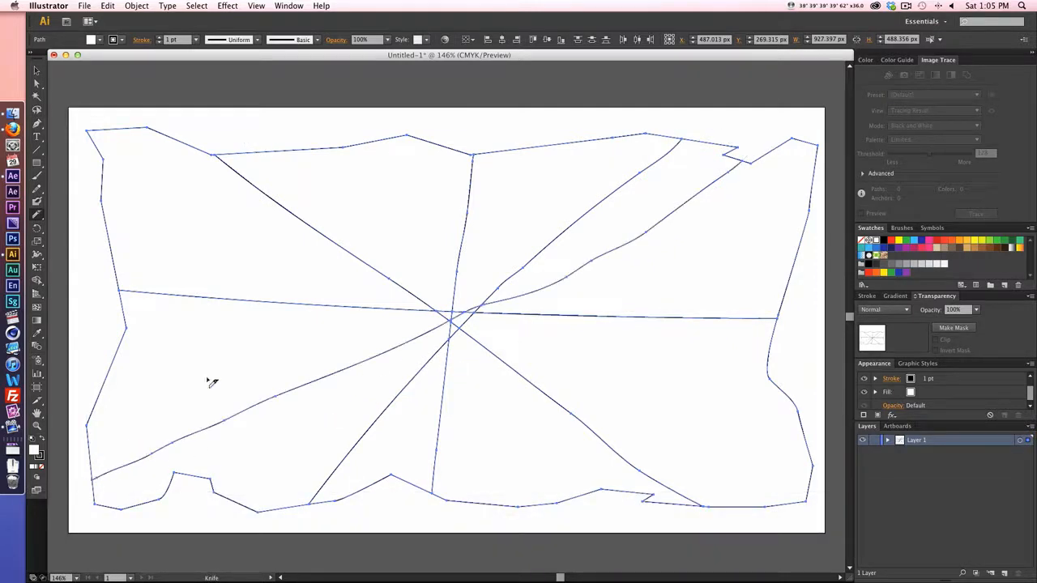
# Step: Knife off the upper-left and lower-right corners, add curved vertical cuts through both halves, and cut a shallow curve across below the centre
pyautogui.moveTo(204, 126); pyautogui.dragTo(79, 235)
pyautogui.moveTo(784, 374)
pyautogui.mouseDown()
pyautogui.moveTo(651, 524)
pyautogui.moveTo(629, 543)
pyautogui.mouseUp()
pyautogui.moveTo(620, 125)
pyautogui.mouseDown()
pyautogui.moveTo(591, 456)
pyautogui.moveTo(558, 543)
pyautogui.mouseUp()
pyautogui.moveTo(351, 125)
pyautogui.mouseDown()
pyautogui.moveTo(256, 206)
pyautogui.moveTo(234, 461)
pyautogui.moveTo(256, 531)
pyautogui.mouseUp()
pyautogui.moveTo(93, 366)
pyautogui.mouseDown()
pyautogui.moveTo(731, 300)
pyautogui.moveTo(836, 259)
pyautogui.mouseUp()
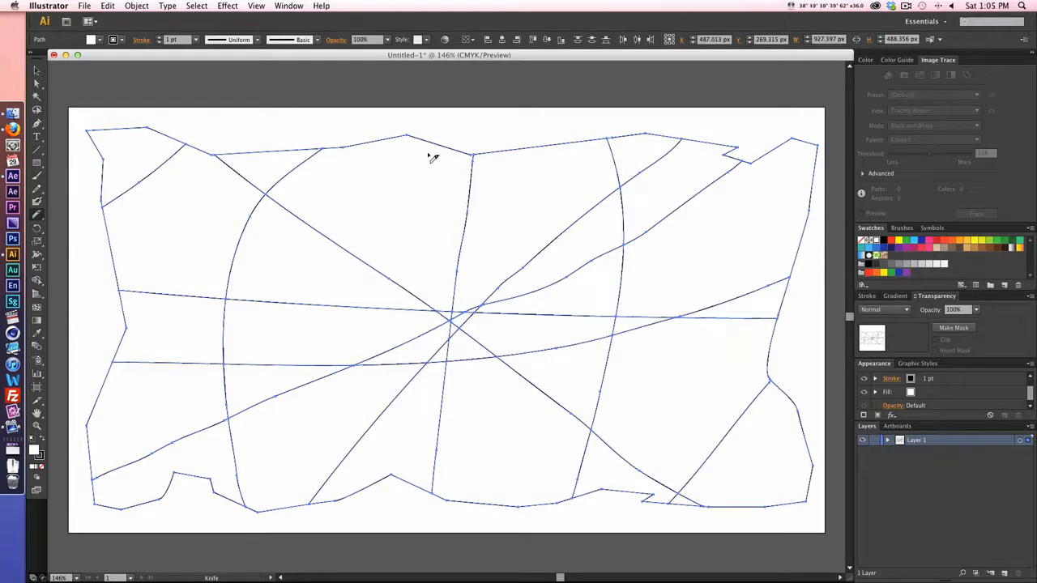
# Step: Cut the upper-left area with a knife stroke from the top edge fully past the left edge, undoing the incomplete first attempt
pyautogui.moveTo(441, 132)
pyautogui.mouseDown()
pyautogui.moveTo(364, 189)
pyautogui.moveTo(231, 243)
pyautogui.mouseUp()
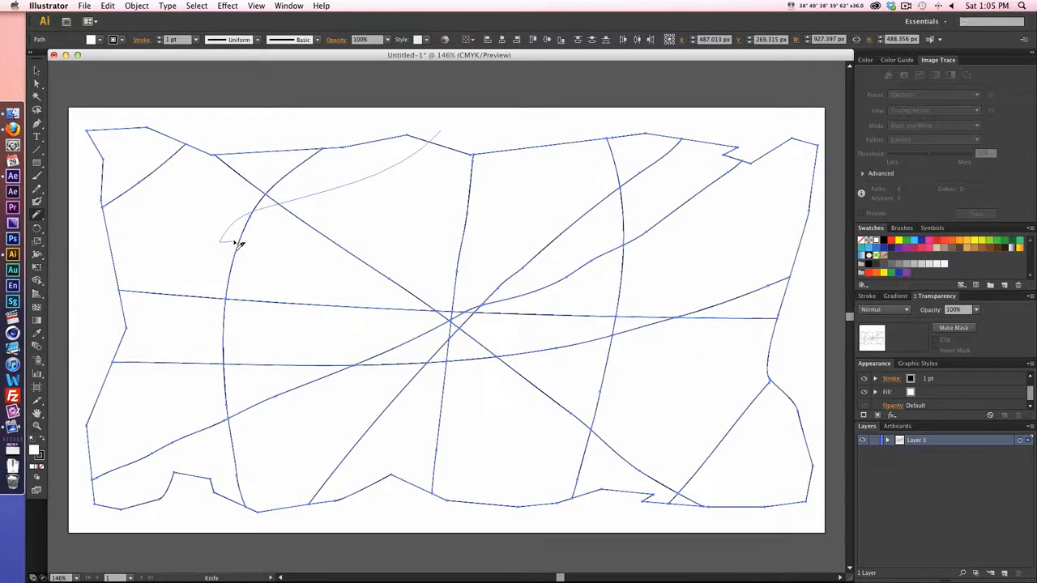
pyautogui.press('super+z')
pyautogui.moveTo(444, 139)
pyautogui.mouseDown()
pyautogui.moveTo(326, 216)
pyautogui.moveTo(109, 285)
pyautogui.mouseUp()
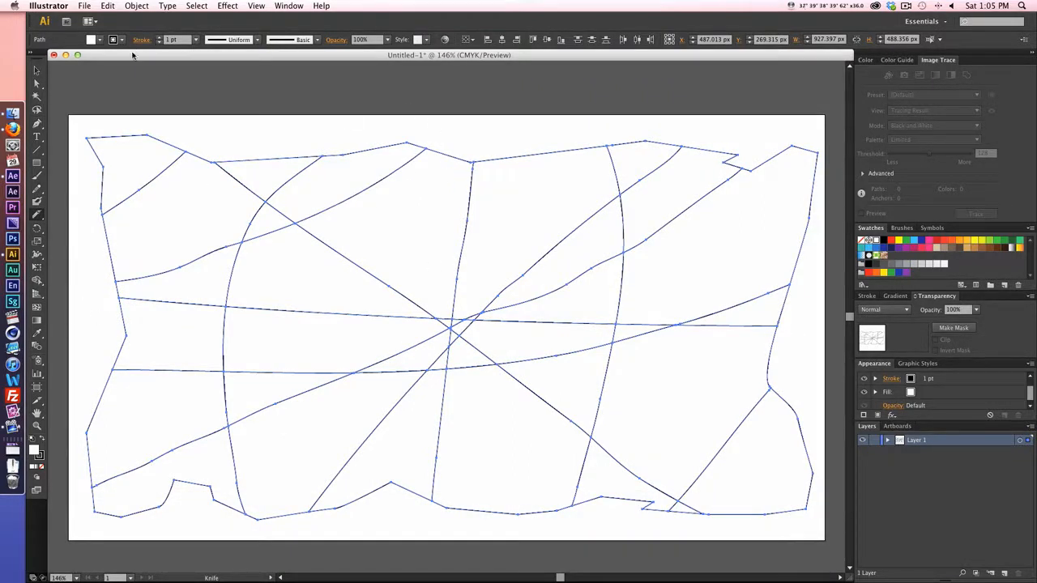
# Step: Create a new one-artboard document measuring 960 x 540 px
pyautogui.click(83, 5)
pyautogui.click(91, 18)
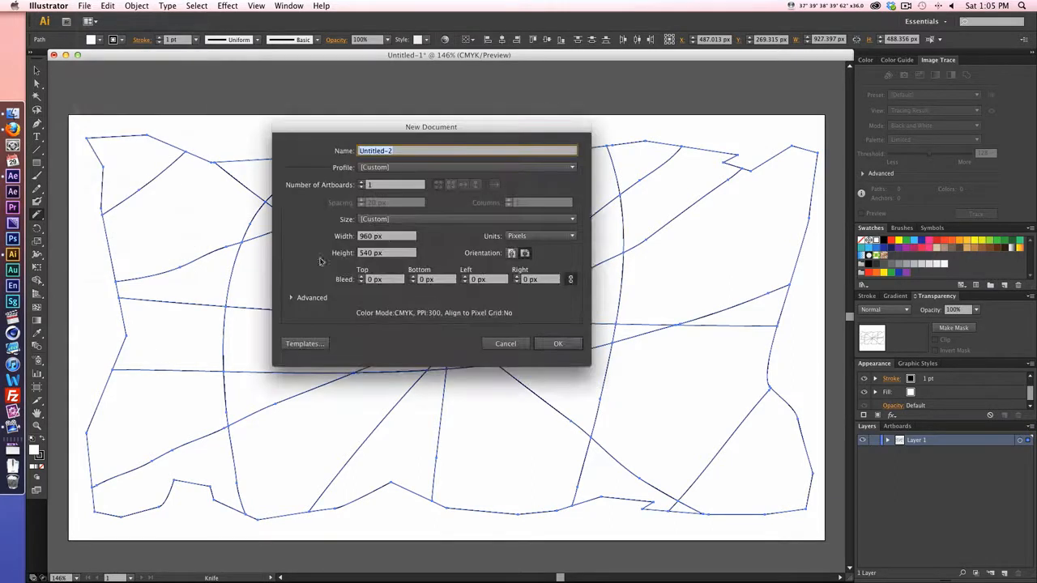
pyautogui.click(543, 342)
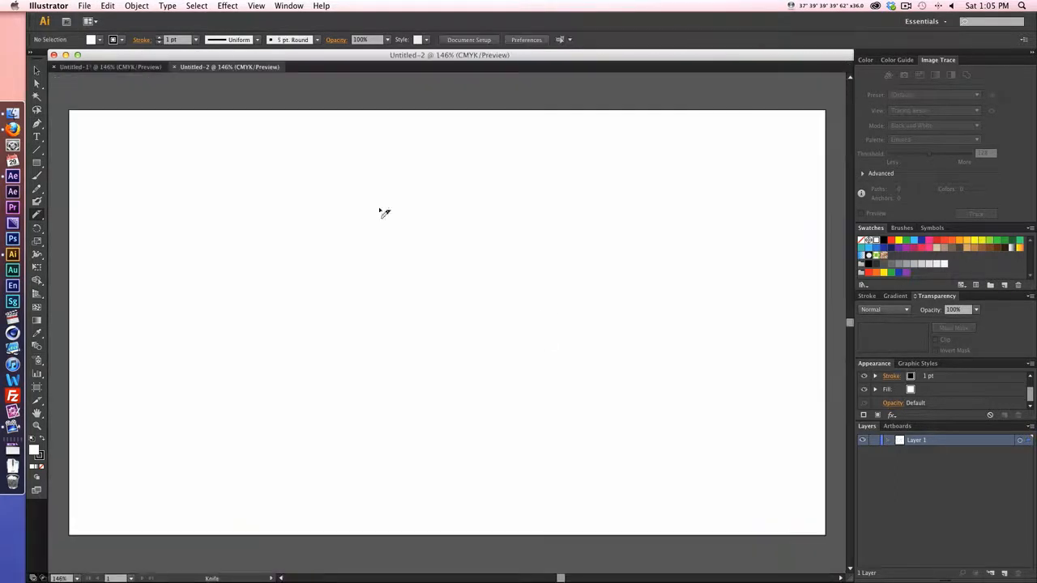
# Step: Add point text near the artboard's upper-left area reading "creative" on the first line and "congo" on the second
pyautogui.click(37, 136)
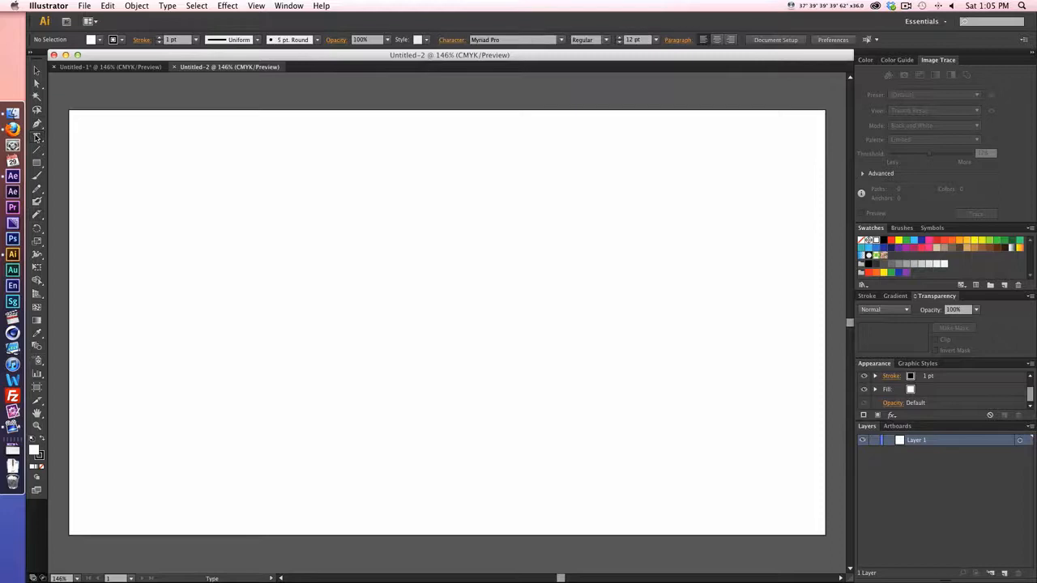
pyautogui.click(211, 172)
pyautogui.write('Creat')
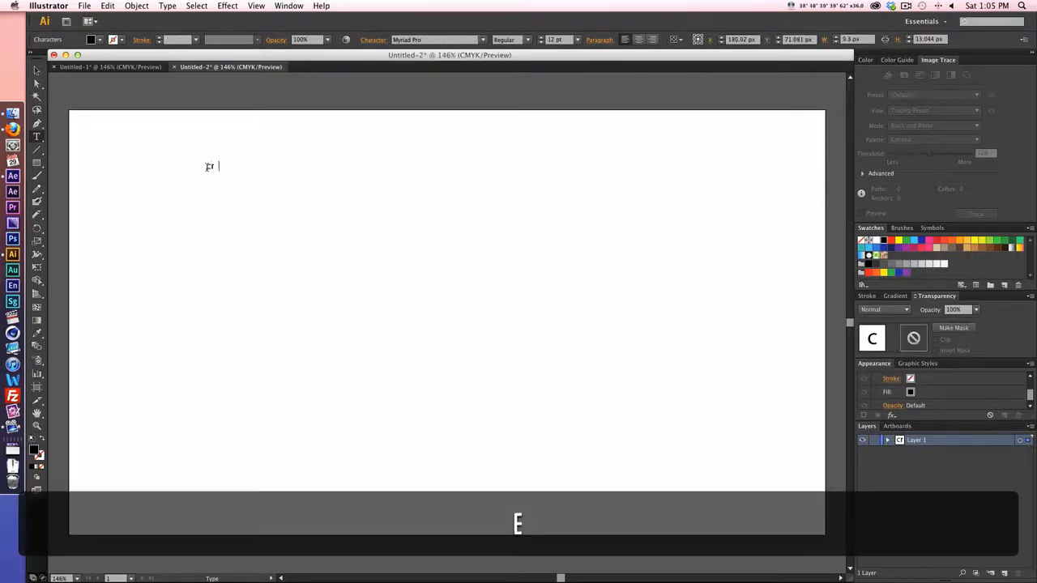
pyautogui.write('ive')
pyautogui.press('Return')
pyautogui.write('c')
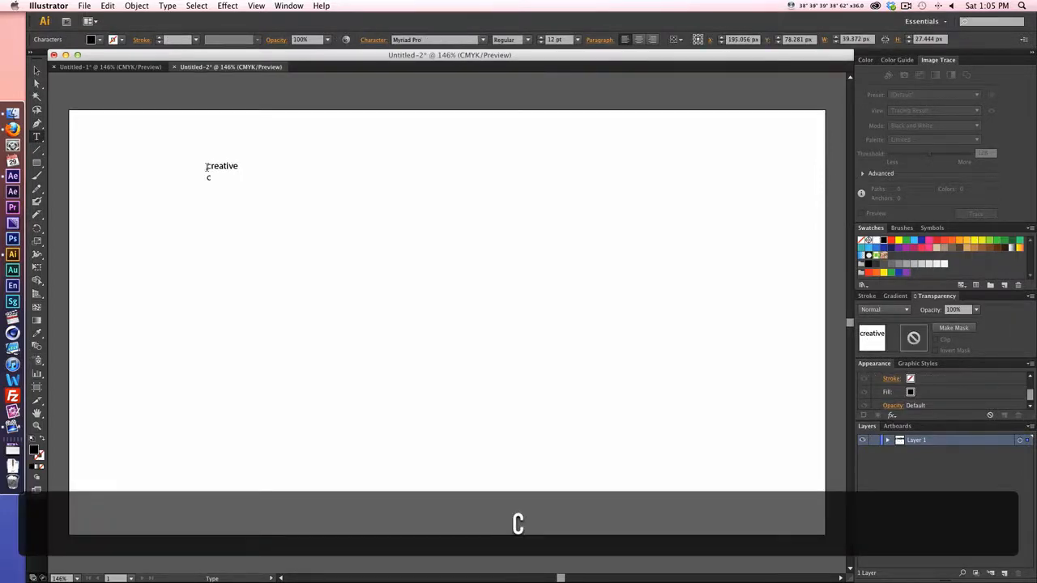
pyautogui.write('ongo')
# Step: Scale the two-line text up proportionally to about 765 px wide so it nearly fills the artboard
pyautogui.click(36, 71)
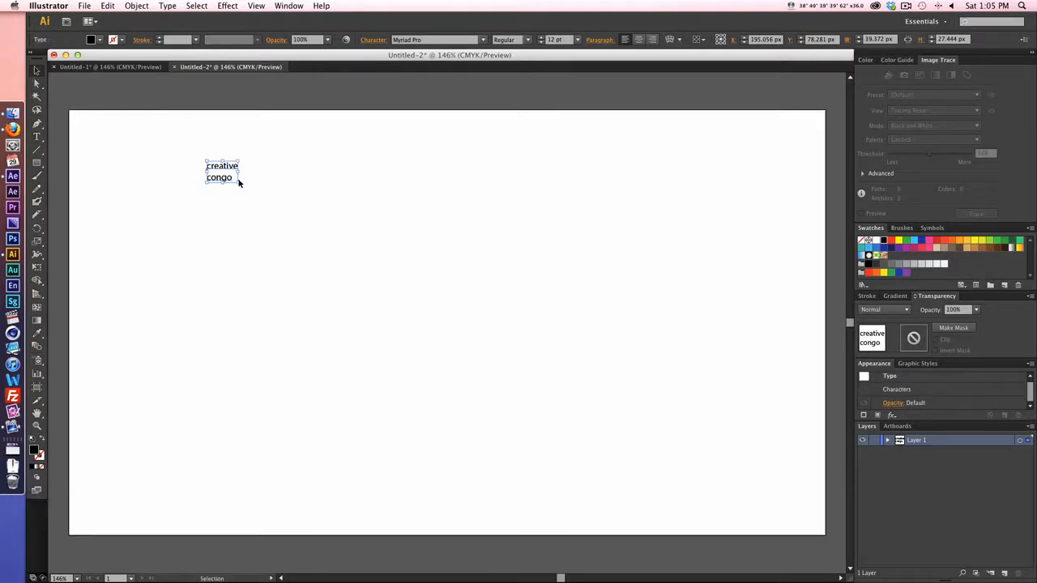
pyautogui.moveTo(240, 182); pyautogui.dragTo(736, 529)
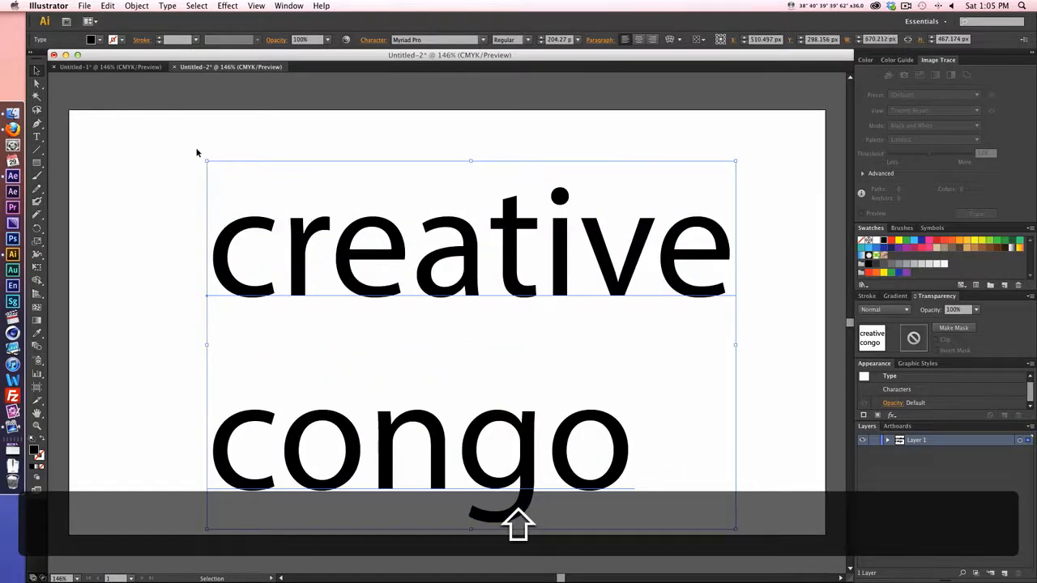
pyautogui.moveTo(207, 162); pyautogui.dragTo(131, 109)
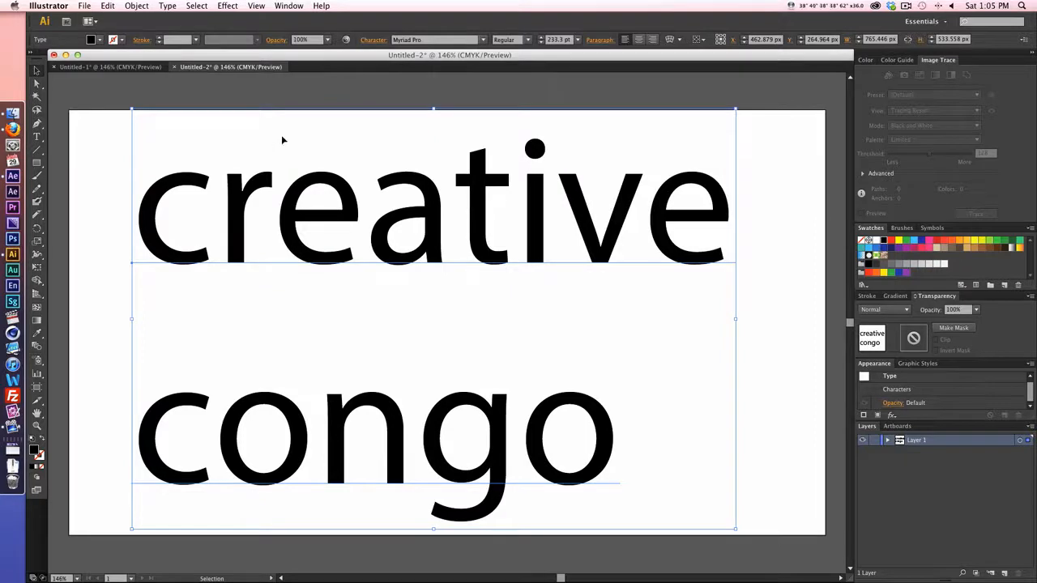
# Step: Change the text's font to Blanch Caps
pyautogui.click(439, 39)
pyautogui.click(483, 39)
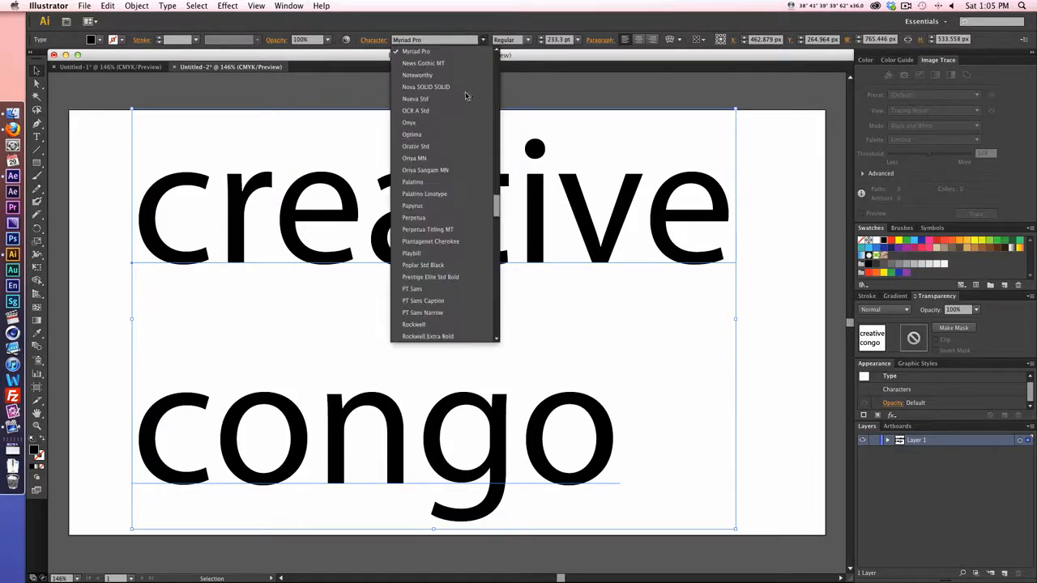
pyautogui.scroll(10, 469, 97)
pyautogui.click(489, 336)
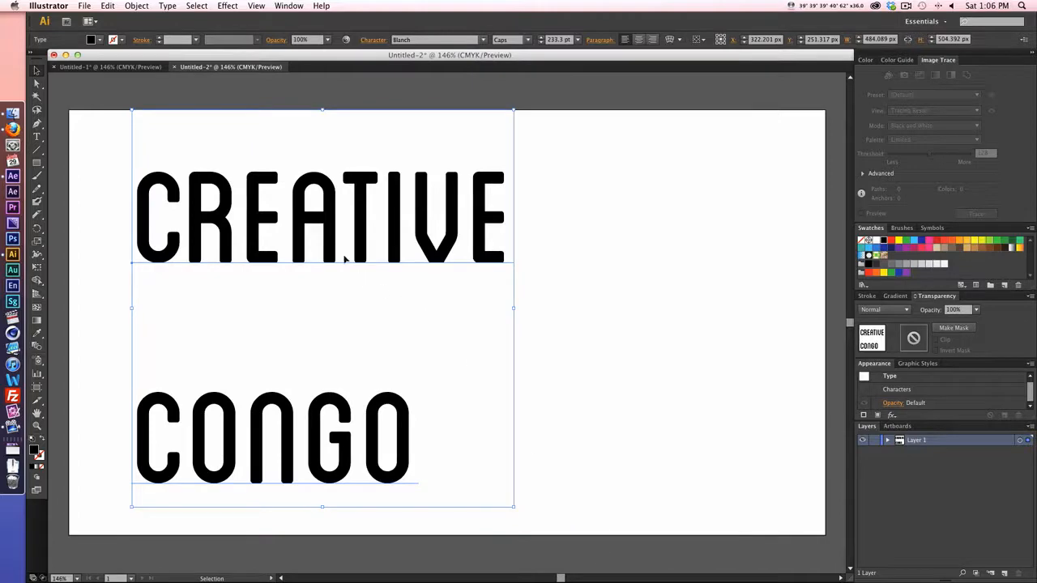
# Step: Move the text toward the artboard's centre and convert it to outlines
pyautogui.moveTo(344, 260); pyautogui.dragTo(444, 252)
pyautogui.moveTo(443, 246); pyautogui.dragTo(433, 248)
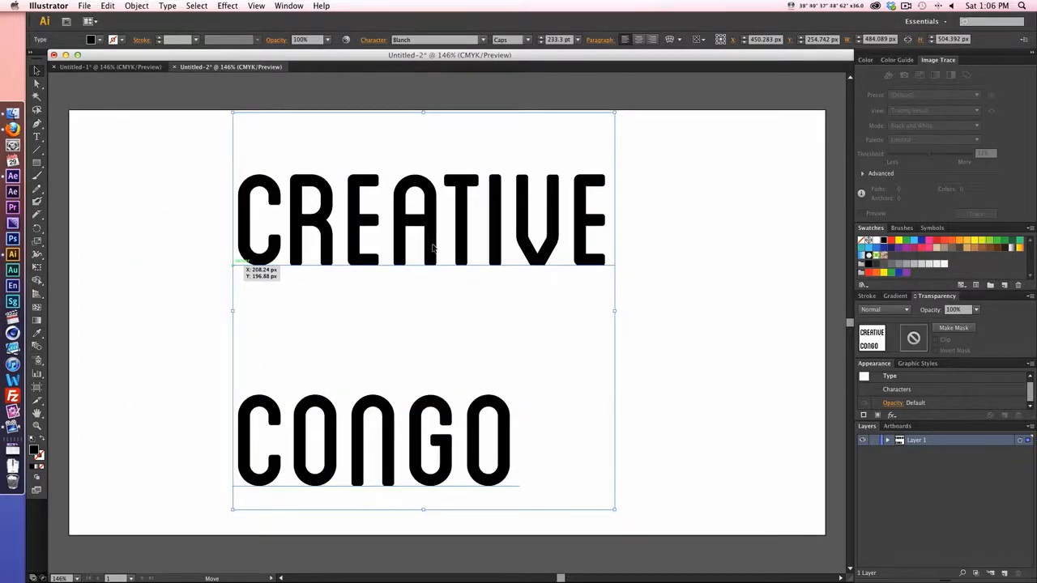
pyautogui.rightClick(432, 237)
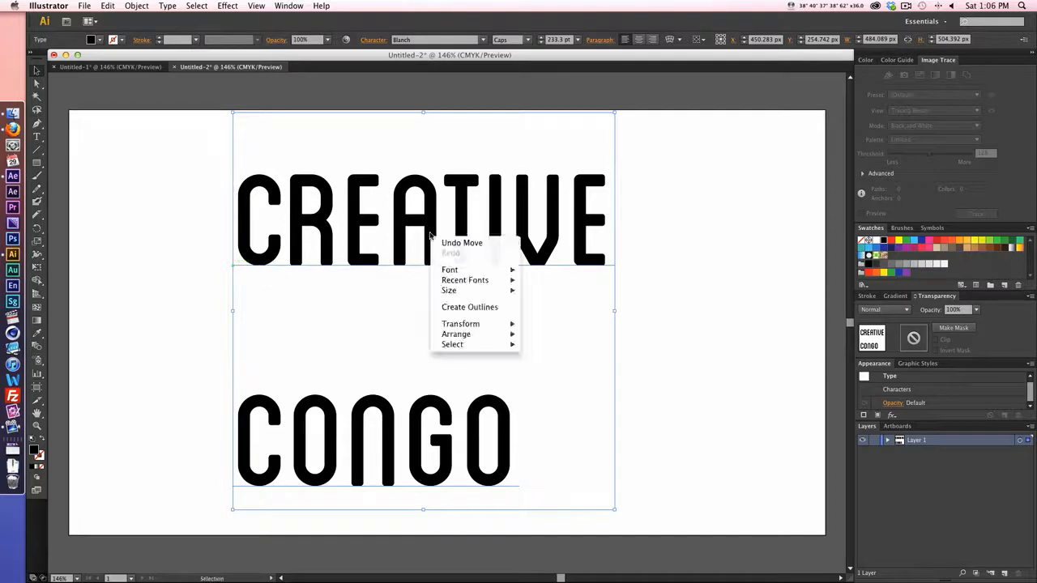
pyautogui.click(460, 310)
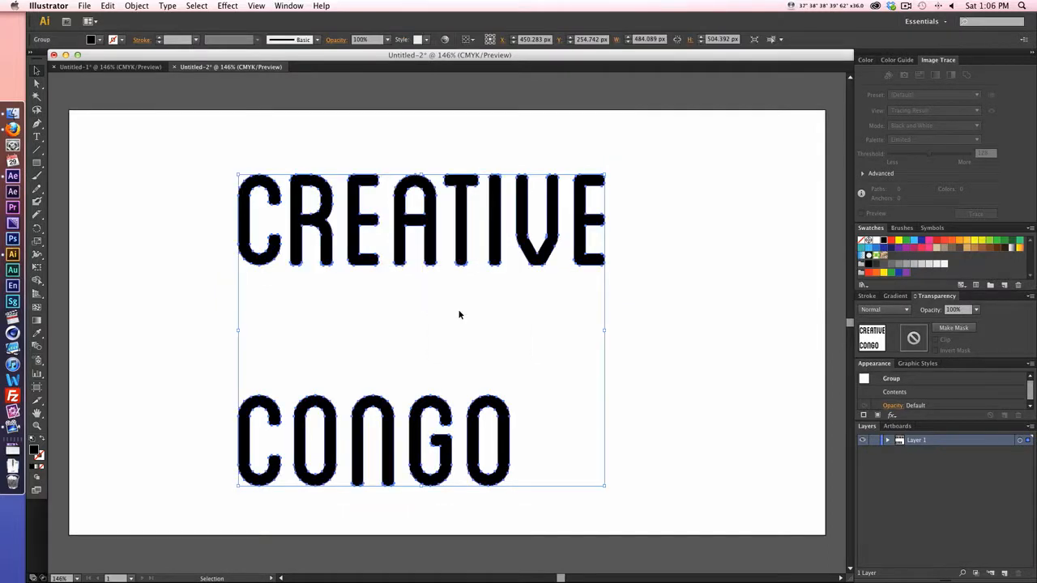
# Step: Select only the outlined CONGO letters and move them straight up 144 px, leaving a narrow gap below CREATIVE
pyautogui.click(39, 83)
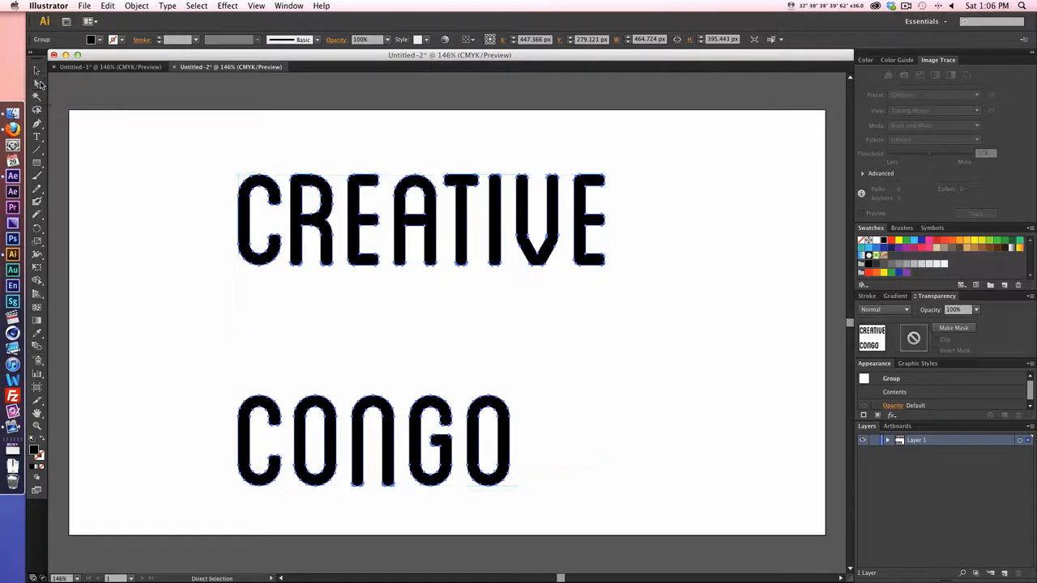
pyautogui.moveTo(192, 328); pyautogui.dragTo(563, 472)
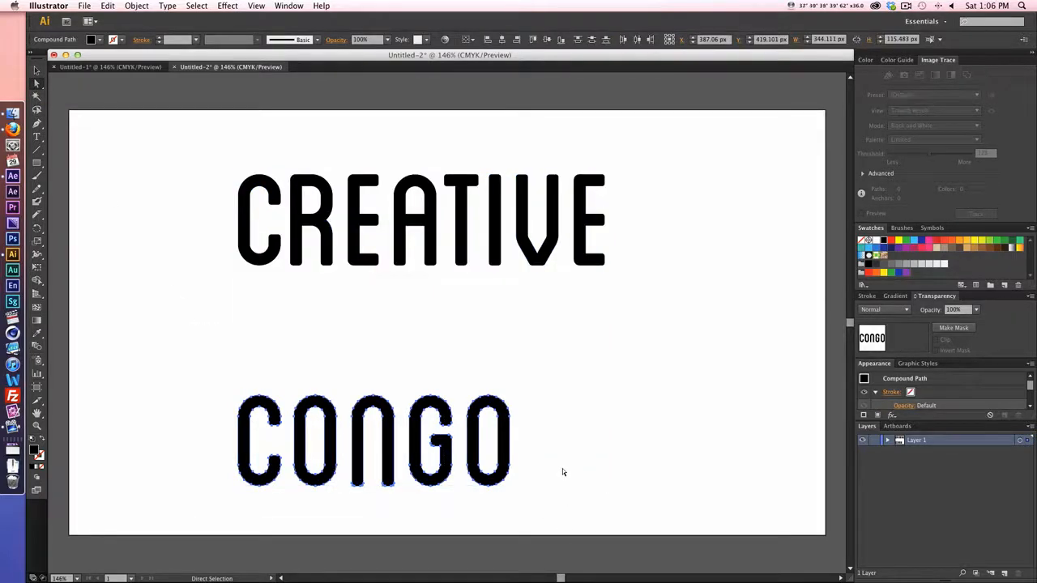
pyautogui.press('Up')
pyautogui.press('Up')
pyautogui.press('Up')
pyautogui.press('Up')
pyautogui.press('Up')
pyautogui.press('Up')
pyautogui.press('Up')
pyautogui.press('Up')
pyautogui.press('Up')
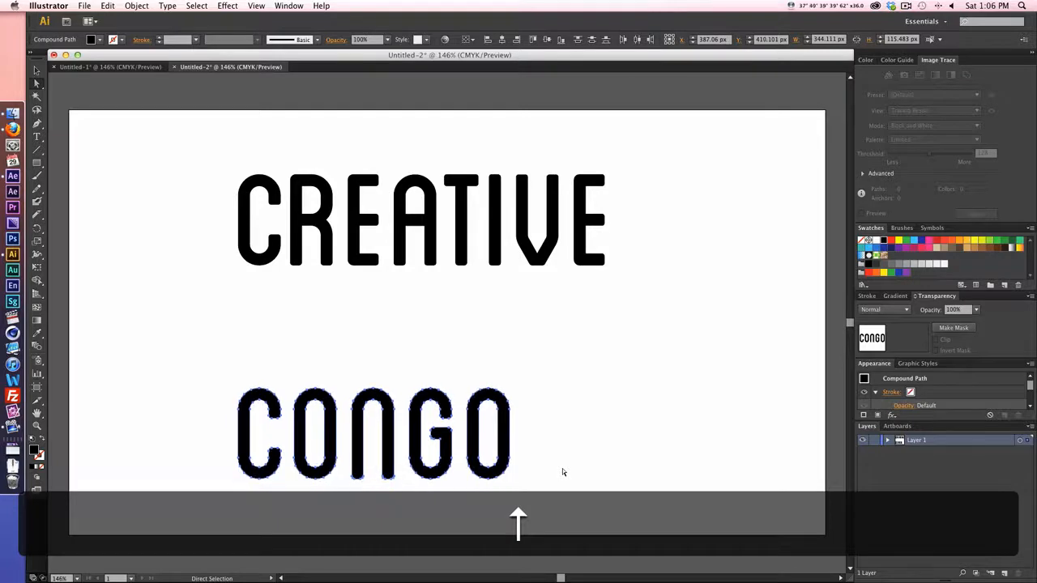
pyautogui.hotkey('shift', 'Up')
pyautogui.hotkey('shift', 'Up')
pyautogui.hotkey('shift', 'Up')
pyautogui.hotkey('shift', 'Up')
pyautogui.hotkey('shift', 'Up')
pyautogui.hotkey('shift', 'Up')
pyautogui.hotkey('shift', 'Up')
pyautogui.hotkey('shift', 'Up')
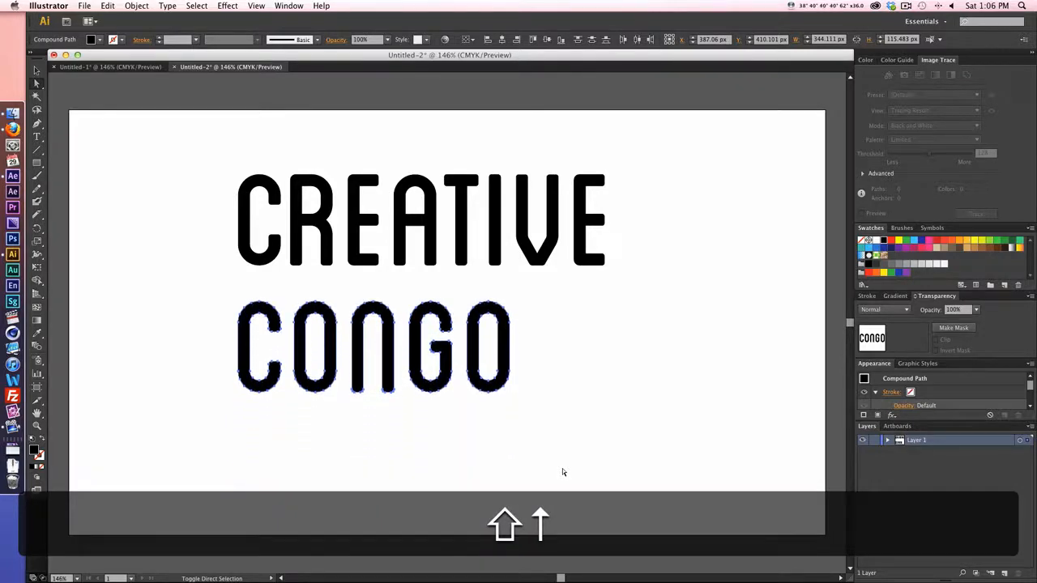
pyautogui.hotkey('shift', 'Up')
pyautogui.press('Up')
pyautogui.press('Up')
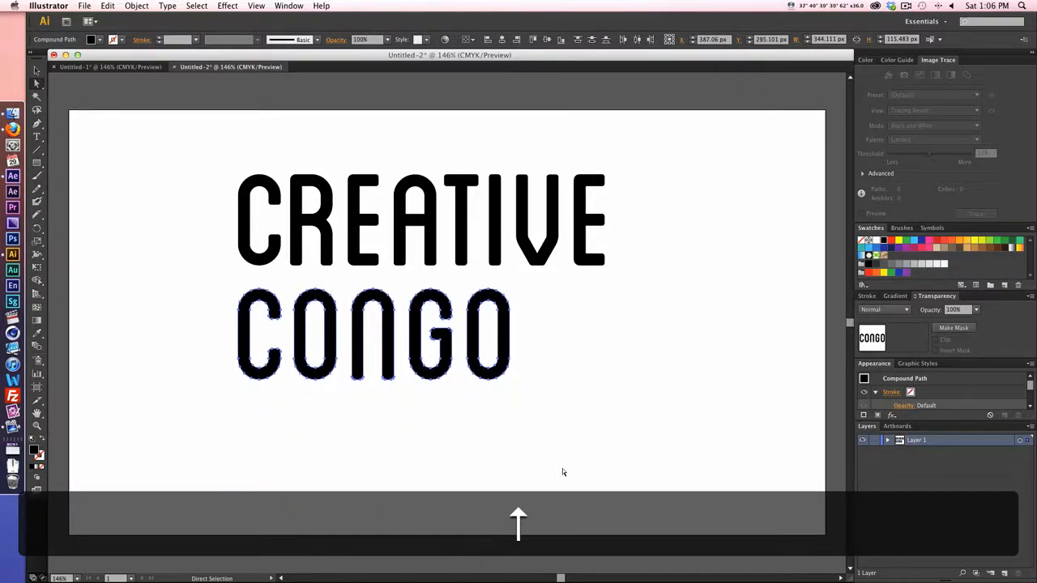
pyautogui.press('Up')
pyautogui.press('Up')
pyautogui.press('Up')
pyautogui.press('Up')
pyautogui.press('Up')
pyautogui.press('Up')
pyautogui.press('Up')
pyautogui.press('Up')
pyautogui.press('Up')
pyautogui.press('Up')
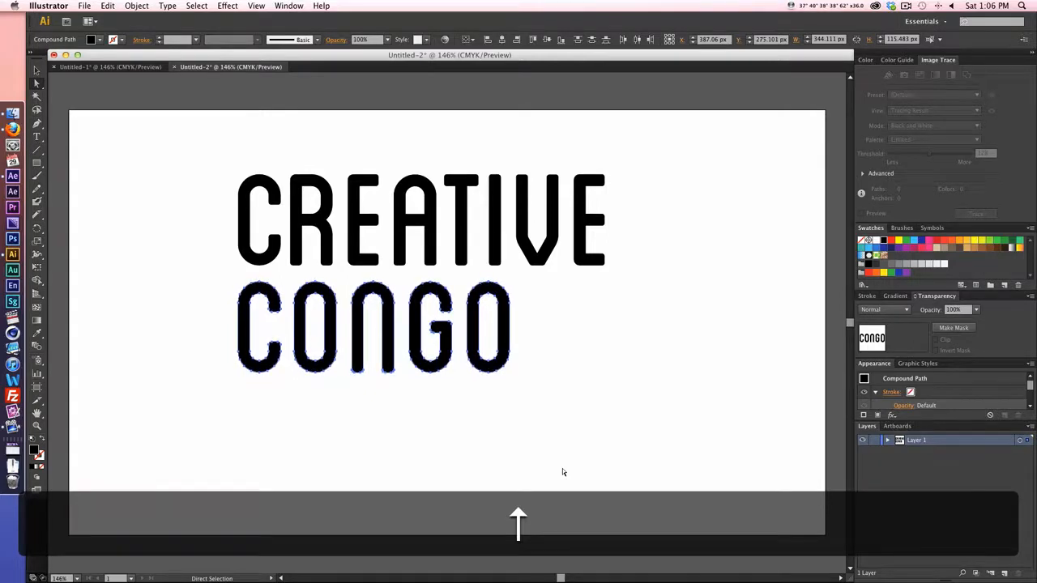
# Step: Scale CONGO proportionally to match CREATIVE's width of about 465 px, and group the two words
pyautogui.click(36, 71)
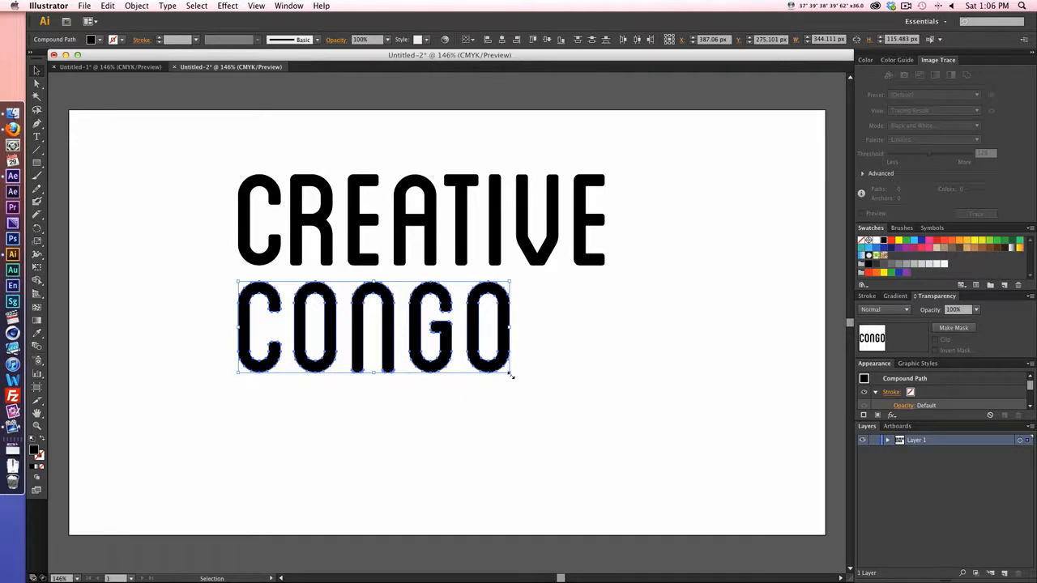
pyautogui.moveTo(512, 375); pyautogui.dragTo(604, 413)
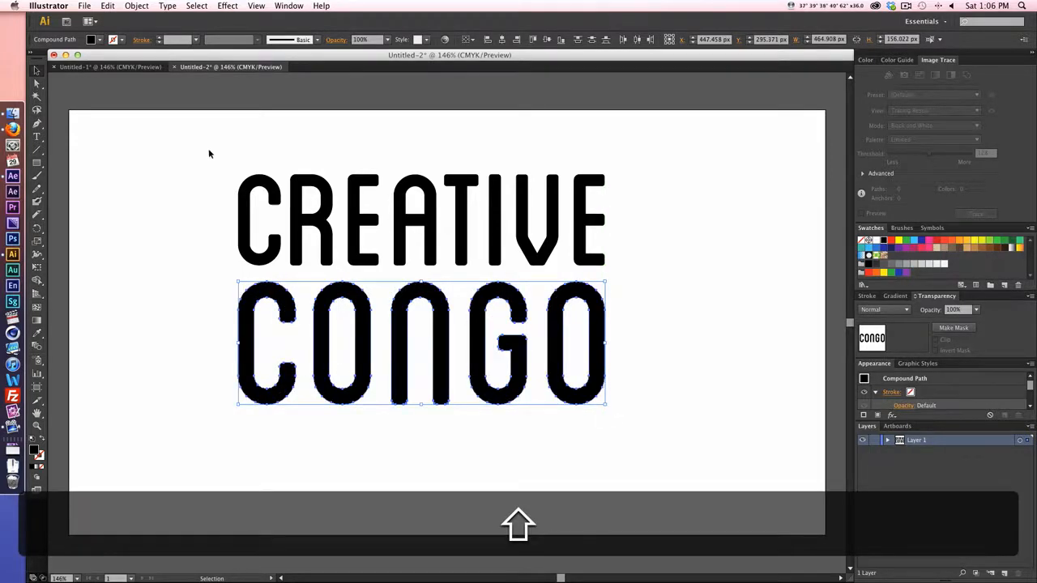
pyautogui.moveTo(198, 151); pyautogui.dragTo(670, 460)
pyautogui.press('super+g')
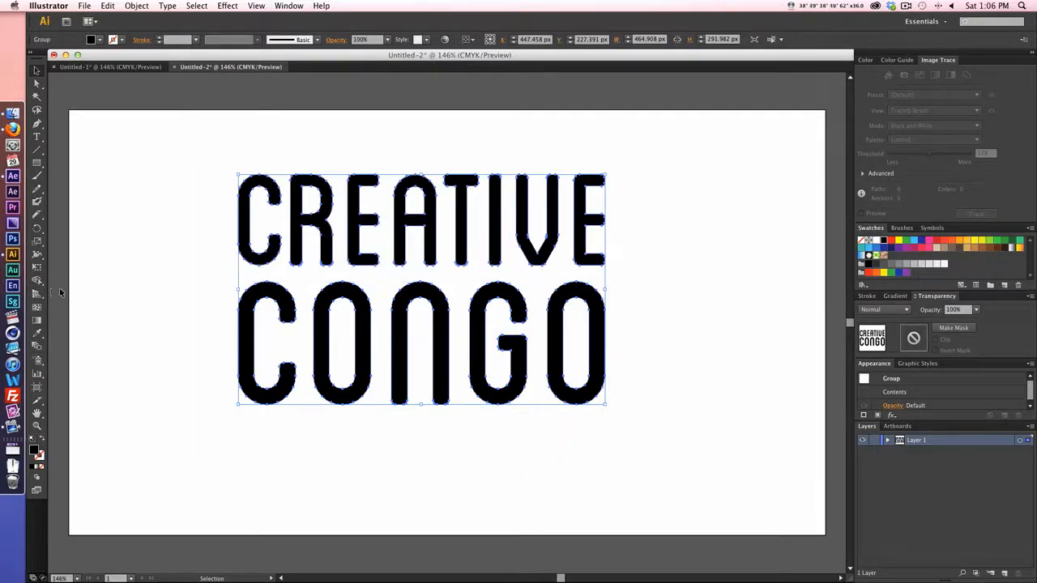
# Step: Slice each letter of CREATIVE into pieces with the Knife tool, working from the C to the final E
pyautogui.moveTo(37, 215); pyautogui.dragTo(81, 239)
pyautogui.moveTo(258, 170)
pyautogui.mouseDown()
pyautogui.moveTo(257, 204)
pyautogui.moveTo(234, 236)
pyautogui.moveTo(256, 238)
pyautogui.moveTo(264, 275)
pyautogui.moveTo(243, 241)
pyautogui.mouseUp()
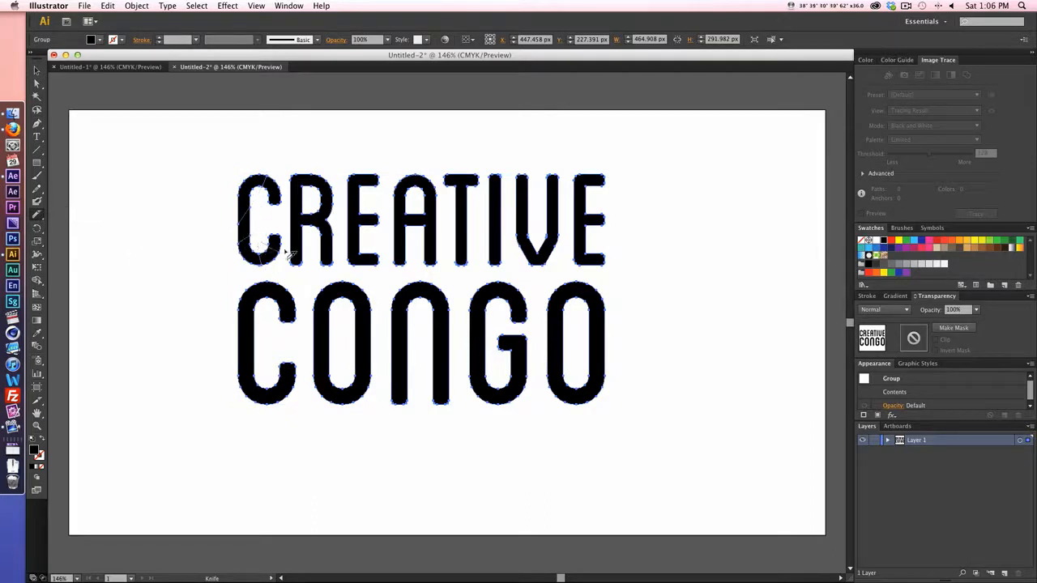
pyautogui.moveTo(314, 167)
pyautogui.mouseDown()
pyautogui.moveTo(281, 215)
pyautogui.moveTo(322, 214)
pyautogui.moveTo(343, 228)
pyautogui.moveTo(294, 261)
pyautogui.mouseUp()
pyautogui.moveTo(353, 167)
pyautogui.mouseDown()
pyautogui.moveTo(352, 236)
pyautogui.moveTo(375, 273)
pyautogui.moveTo(365, 233)
pyautogui.moveTo(373, 165)
pyautogui.moveTo(342, 201)
pyautogui.moveTo(417, 213)
pyautogui.moveTo(417, 238)
pyautogui.moveTo(458, 209)
pyautogui.mouseUp()
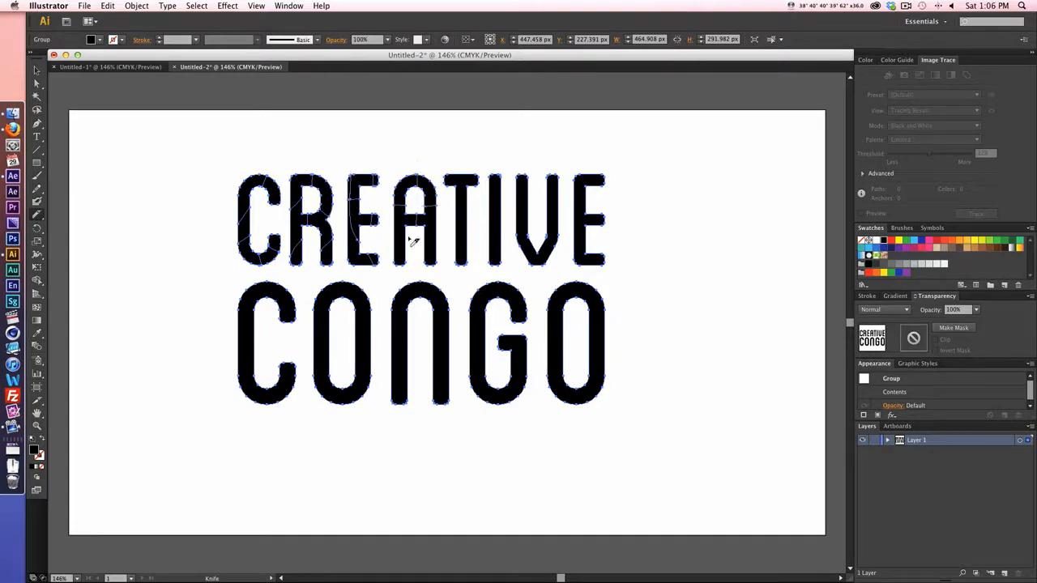
pyautogui.moveTo(458, 172); pyautogui.dragTo(476, 253)
pyautogui.moveTo(494, 188); pyautogui.dragTo(510, 261)
pyautogui.moveTo(549, 209)
pyautogui.mouseDown()
pyautogui.moveTo(567, 202)
pyautogui.moveTo(535, 243)
pyautogui.moveTo(563, 222)
pyautogui.mouseUp()
pyautogui.moveTo(588, 172)
pyautogui.mouseDown()
pyautogui.moveTo(578, 197)
pyautogui.moveTo(607, 253)
pyautogui.mouseUp()
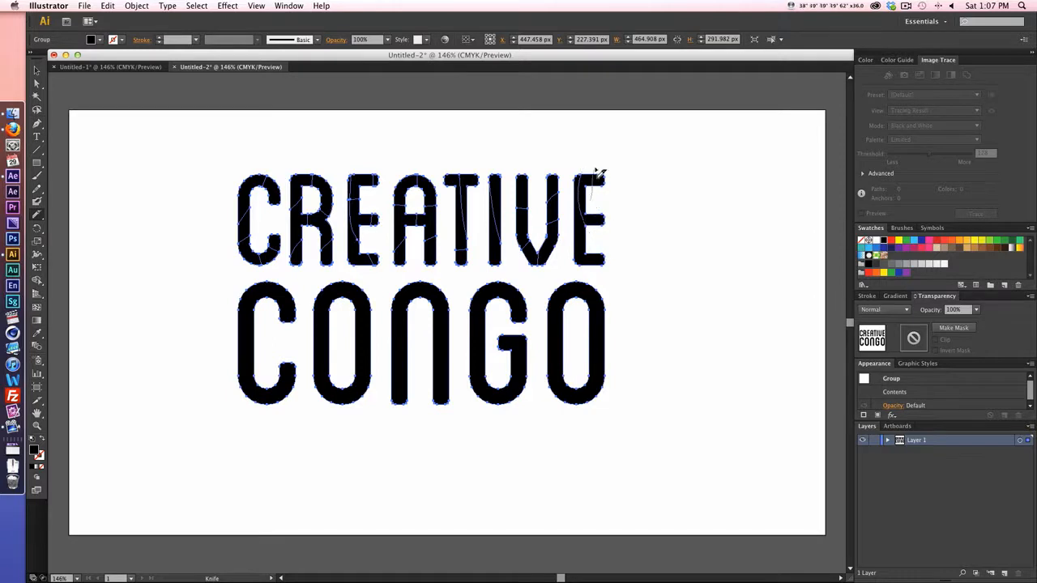
pyautogui.moveTo(597, 174)
pyautogui.mouseDown()
pyautogui.moveTo(605, 231)
pyautogui.moveTo(572, 270)
pyautogui.mouseUp()
# Step: Knife the letters of CONGO from the final O back to the first O, undoing one misplaced cut on the final O
pyautogui.moveTo(618, 298); pyautogui.dragTo(558, 395)
pyautogui.moveTo(550, 352); pyautogui.dragTo(658, 340)
pyautogui.press('super+z')
pyautogui.moveTo(493, 372)
pyautogui.mouseDown()
pyautogui.moveTo(469, 368)
pyautogui.moveTo(532, 335)
pyautogui.moveTo(493, 329)
pyautogui.moveTo(478, 312)
pyautogui.moveTo(498, 300)
pyautogui.mouseUp()
pyautogui.moveTo(391, 285)
pyautogui.mouseDown()
pyautogui.moveTo(415, 312)
pyautogui.moveTo(418, 349)
pyautogui.moveTo(456, 380)
pyautogui.mouseUp()
pyautogui.moveTo(378, 291); pyautogui.dragTo(309, 363)
pyautogui.moveTo(316, 293)
pyautogui.mouseDown()
pyautogui.moveTo(333, 314)
pyautogui.moveTo(363, 415)
pyautogui.mouseUp()
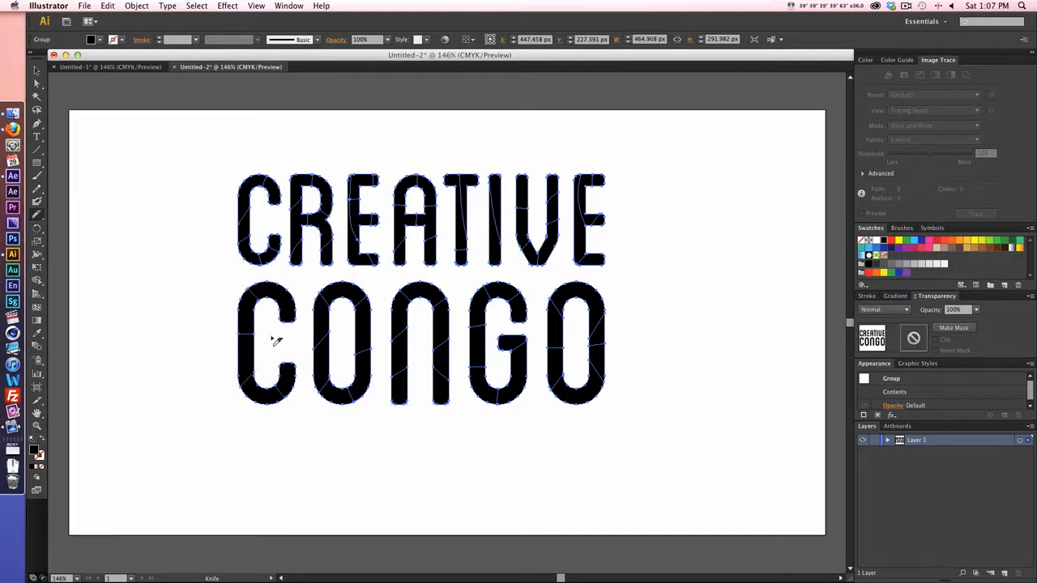
# Step: Add knife cuts to the C and the N's left leg in CONGO, undoing the extra cut across the final O
pyautogui.moveTo(232, 382)
pyautogui.mouseDown()
pyautogui.moveTo(292, 326)
pyautogui.moveTo(242, 276)
pyautogui.mouseUp()
pyautogui.moveTo(414, 381)
pyautogui.mouseDown()
pyautogui.moveTo(405, 394)
pyautogui.moveTo(418, 425)
pyautogui.mouseUp()
pyautogui.moveTo(579, 310); pyautogui.dragTo(643, 296)
pyautogui.press('super+z')
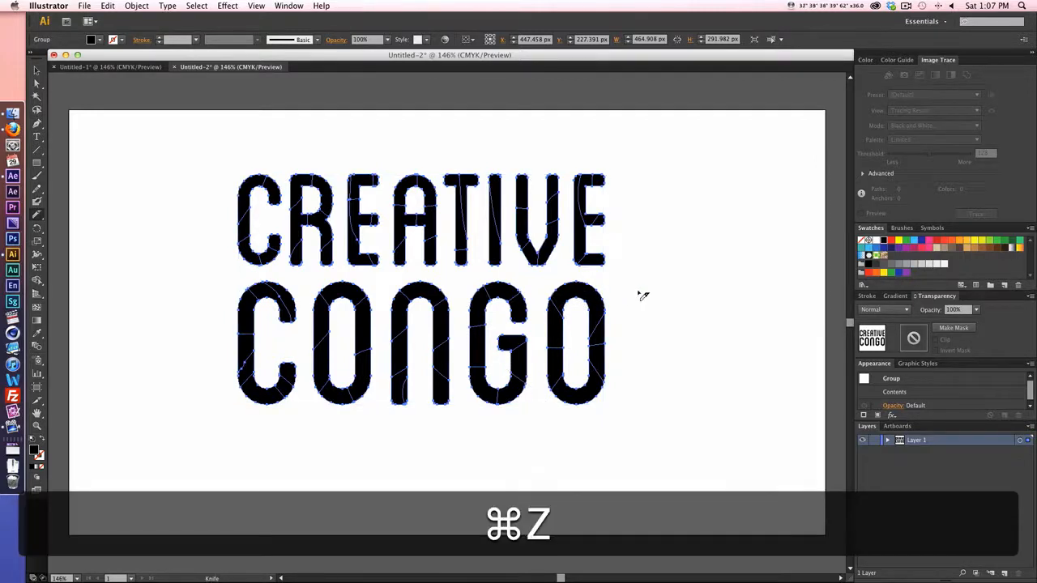
# Step: Switch to After Effects and create a 960 x 540 px composition named *RENDER*
pyautogui.click(126, 72)
pyautogui.click(12, 176)
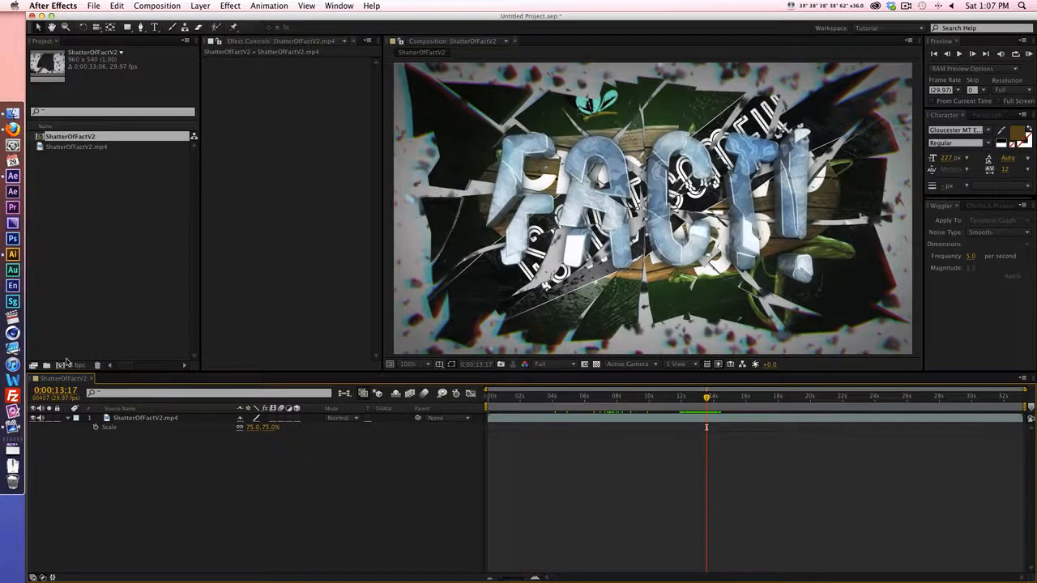
pyautogui.click(62, 365)
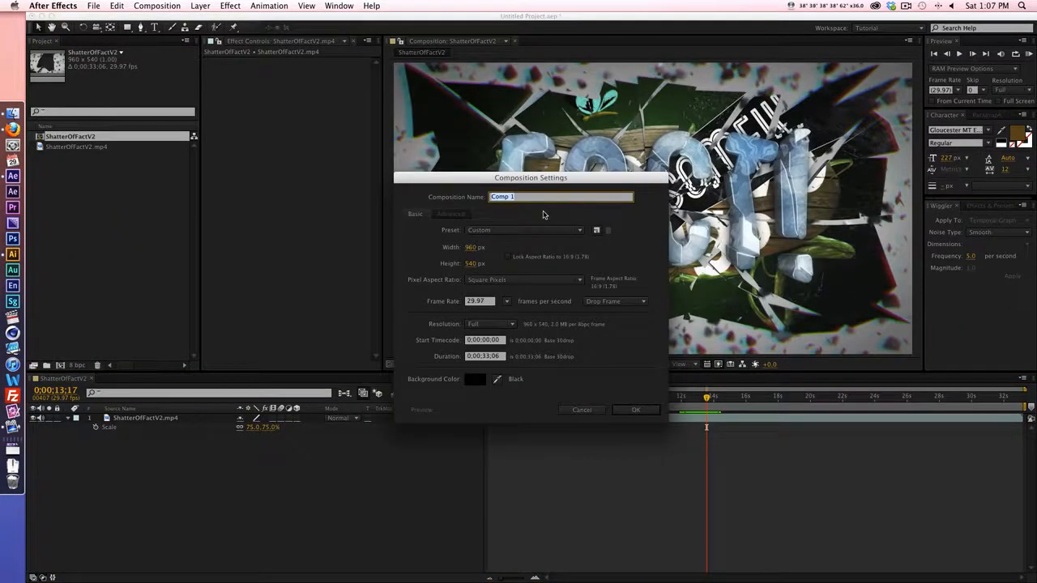
pyautogui.write('*REN')
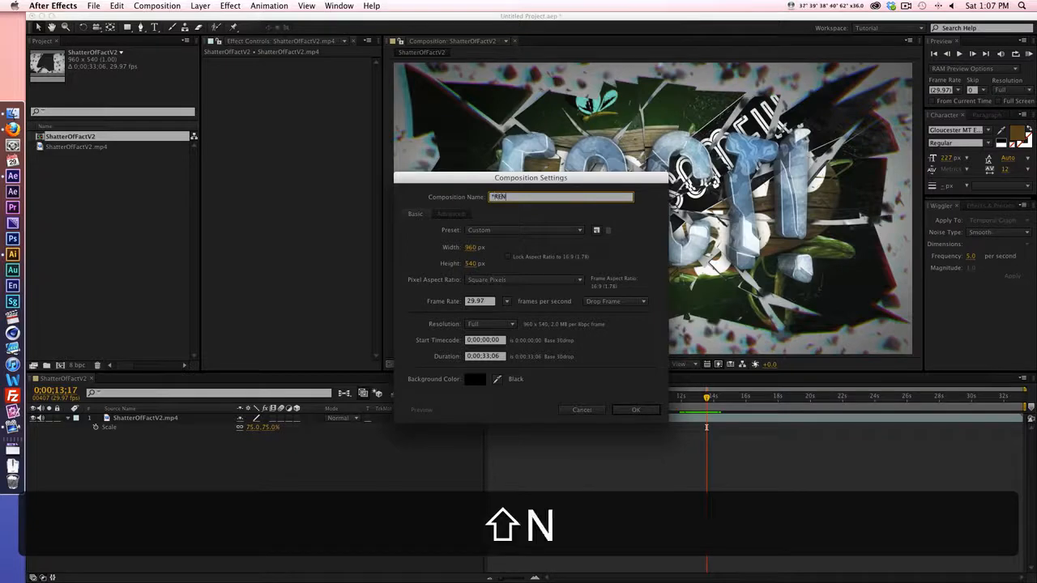
pyautogui.write('DER*')
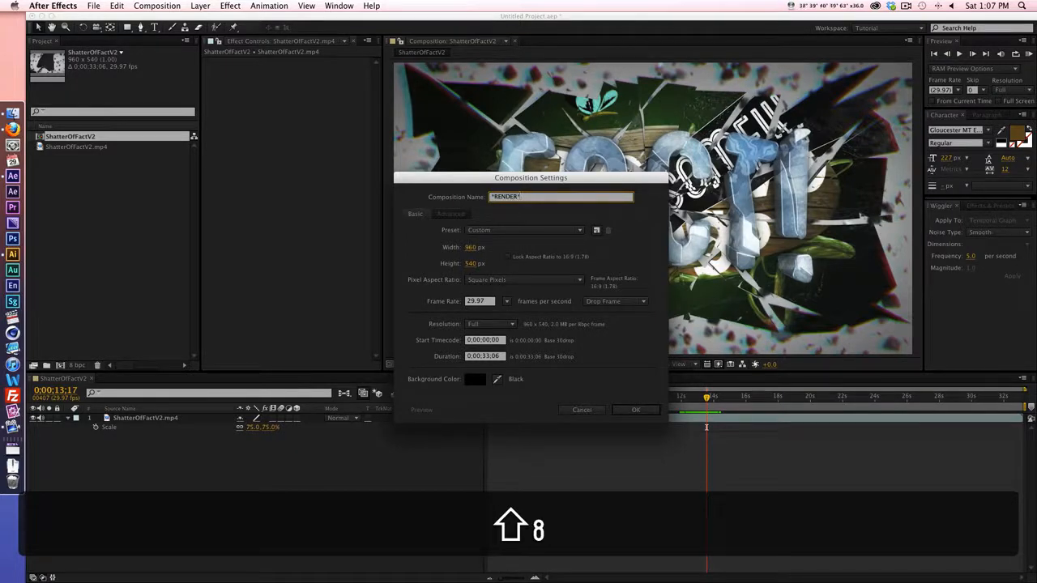
pyautogui.click(635, 410)
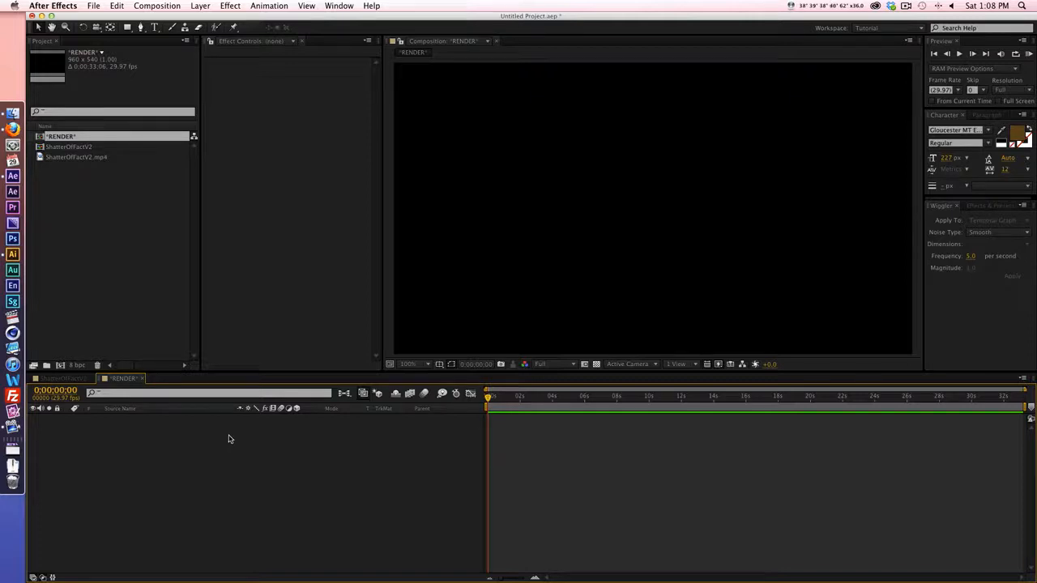
# Step: Create two white 960 x 540 px solids in the *RENDER* composition, named Glass and Text
pyautogui.press('super+y')
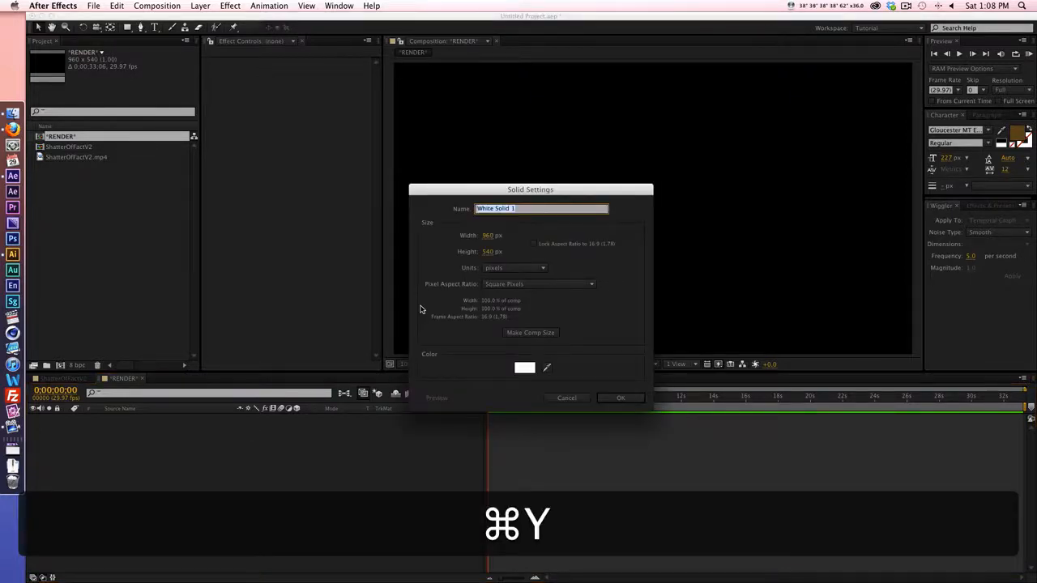
pyautogui.write('Glass')
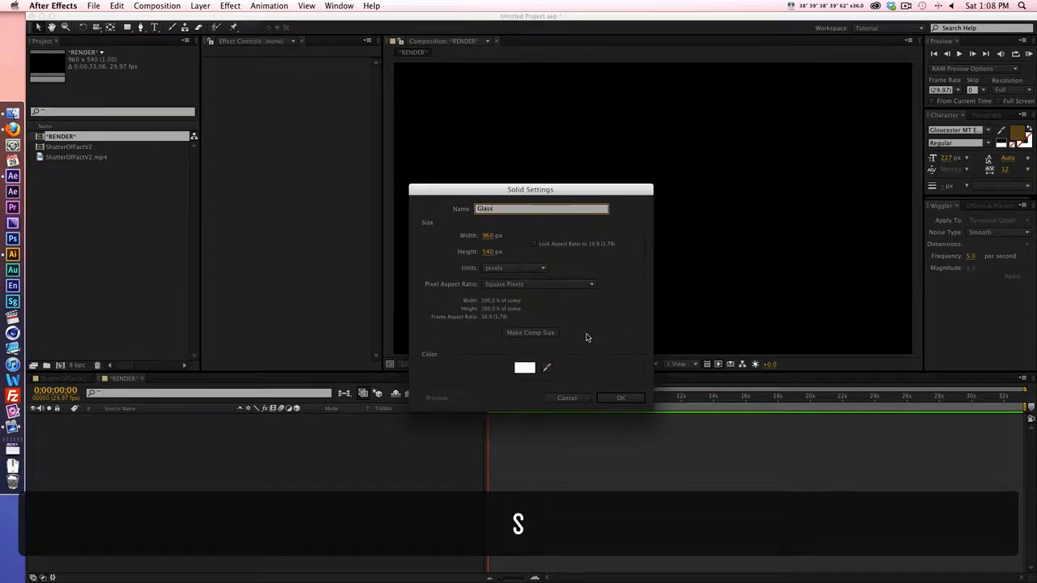
pyautogui.click(619, 398)
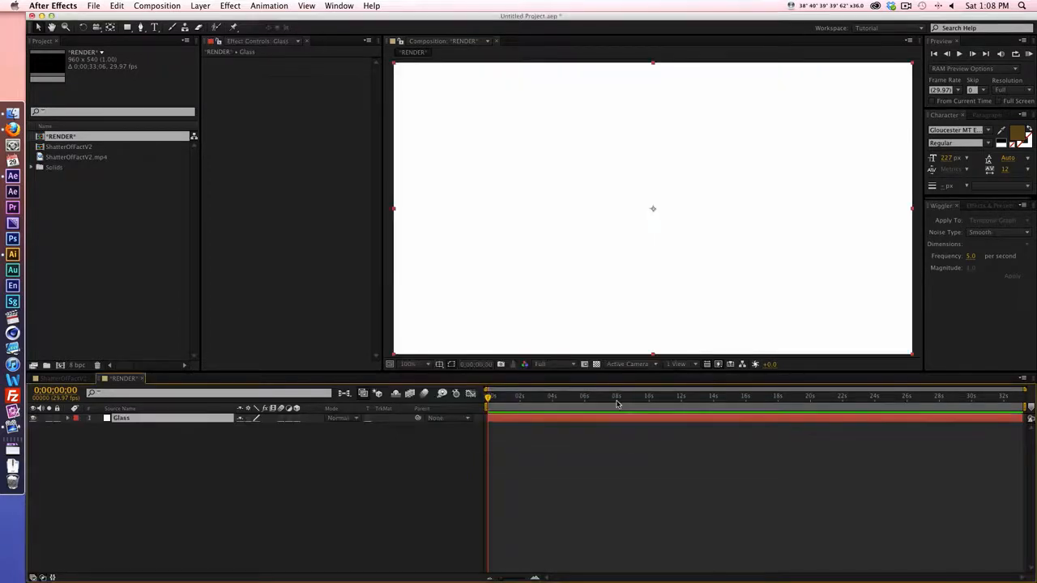
pyautogui.press('super+y')
pyautogui.write('Text')
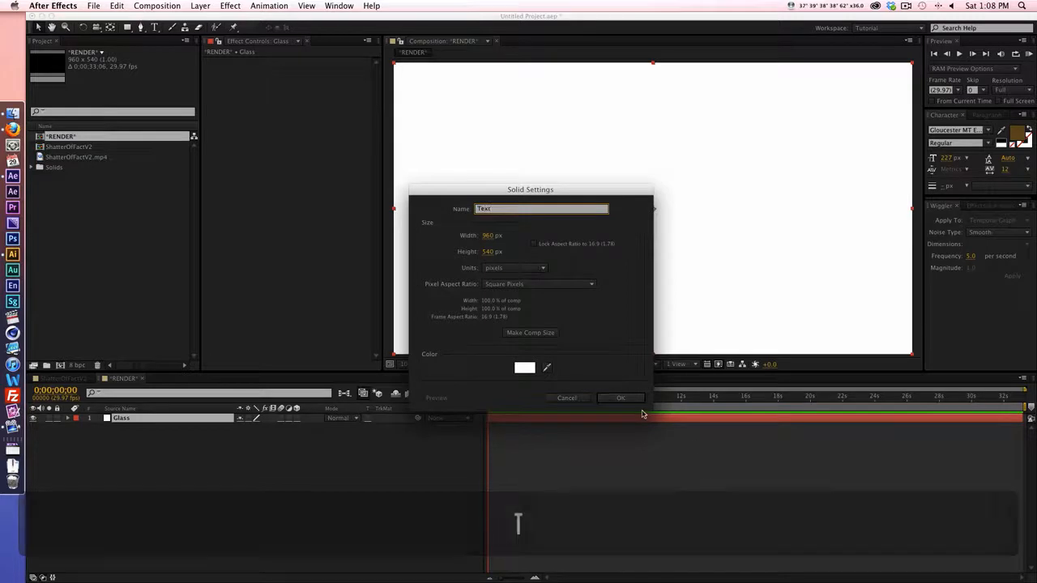
pyautogui.press('Return')
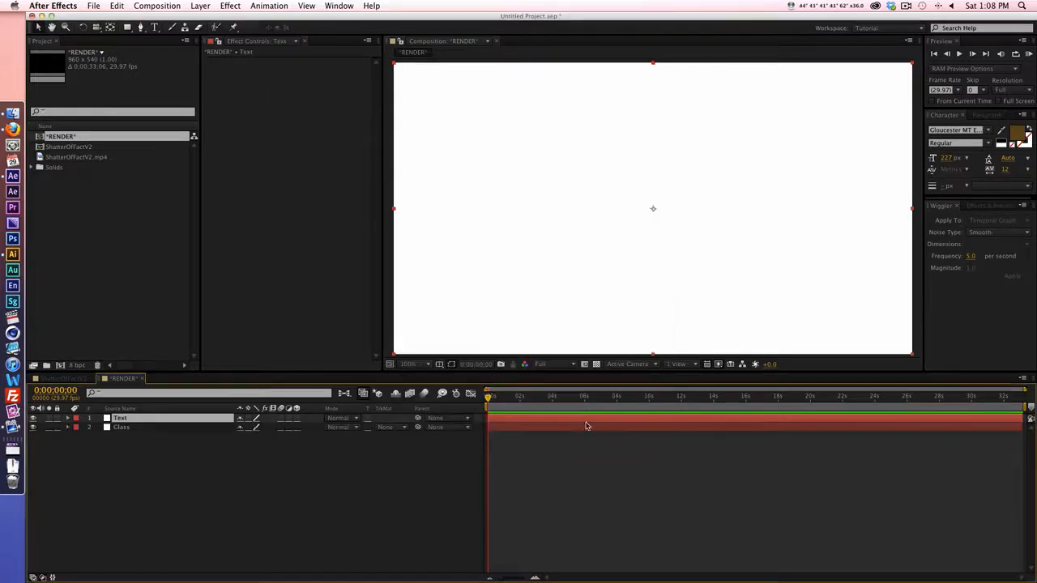
# Step: Add a third white 960 x 540 px solid named Texture
pyautogui.press('super+y')
pyautogui.write('Te')
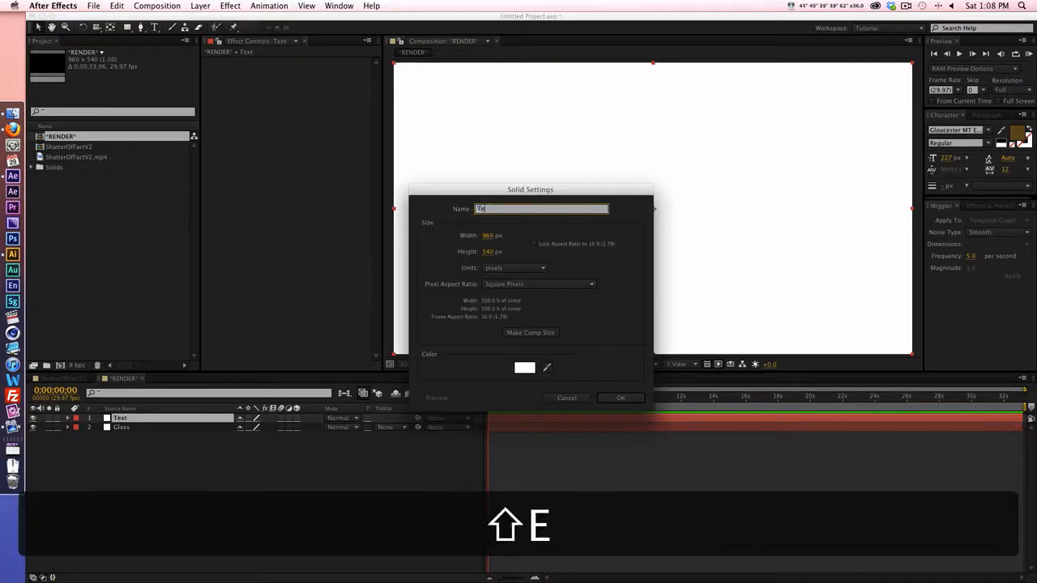
pyautogui.write('xture')
pyautogui.click(621, 398)
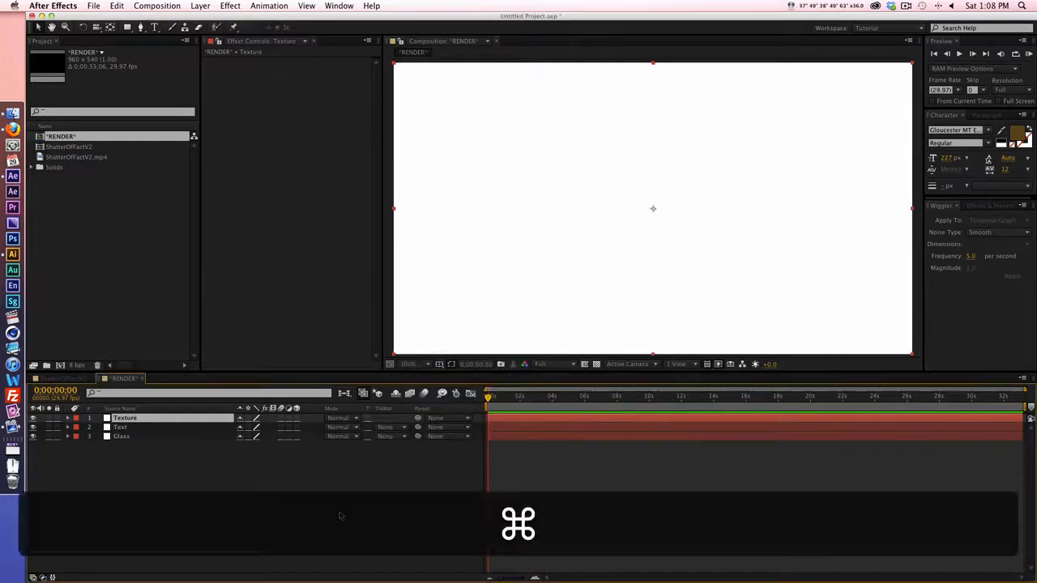
# Step: Add a white solid named E3D and move the Texture layer to the bottom of the layer stack, below Glass
pyautogui.press('super+y')
pyautogui.write('E3d')
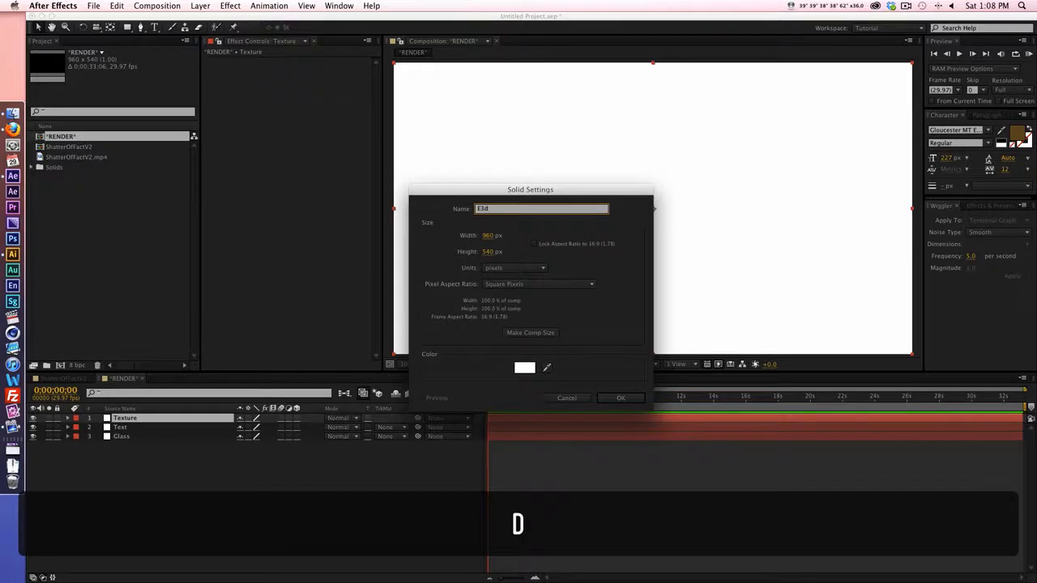
pyautogui.press('BackSpace')
pyautogui.write('D')
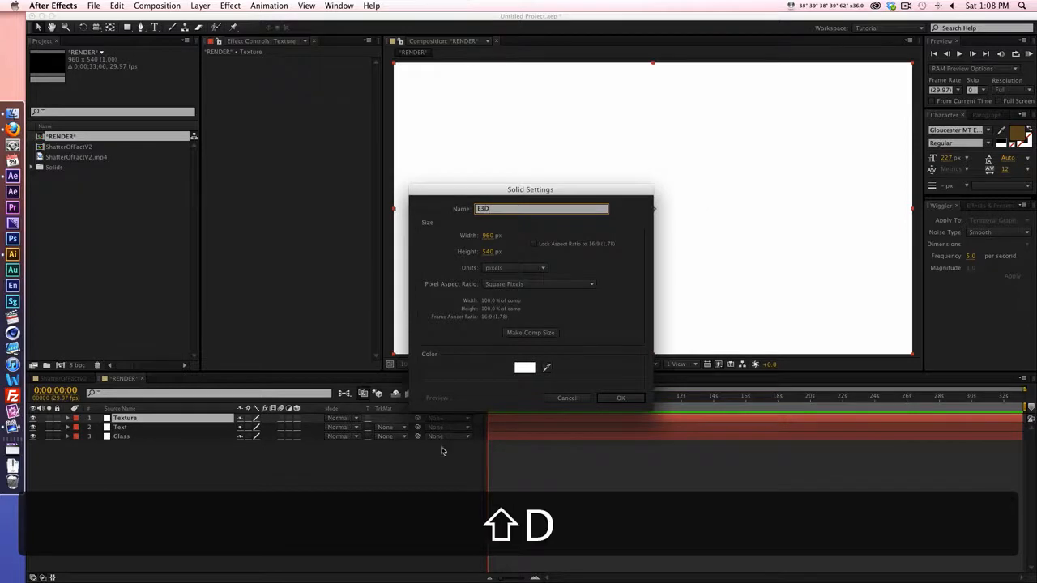
pyautogui.click(609, 397)
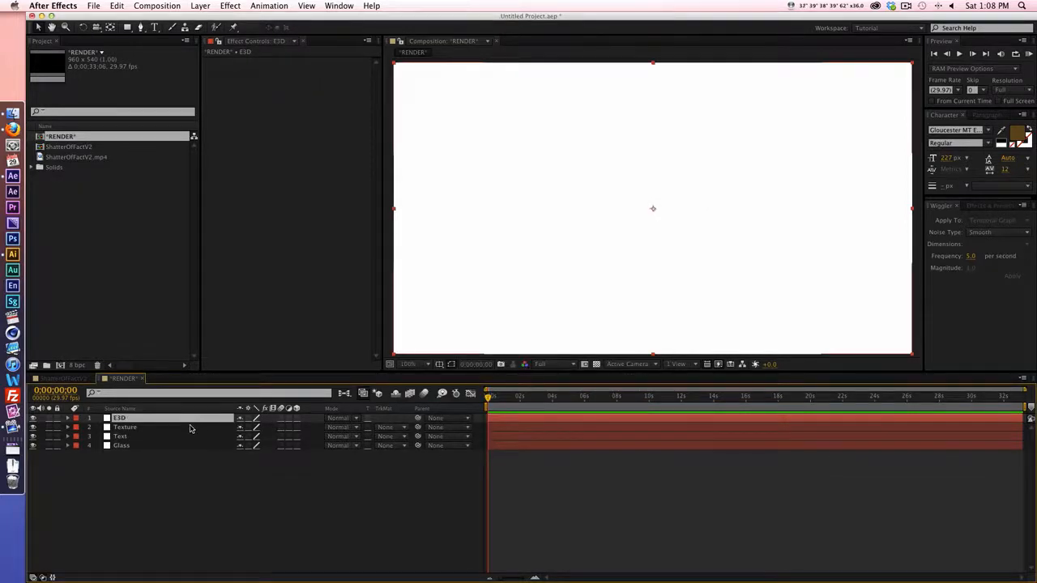
pyautogui.moveTo(190, 429); pyautogui.dragTo(190, 451)
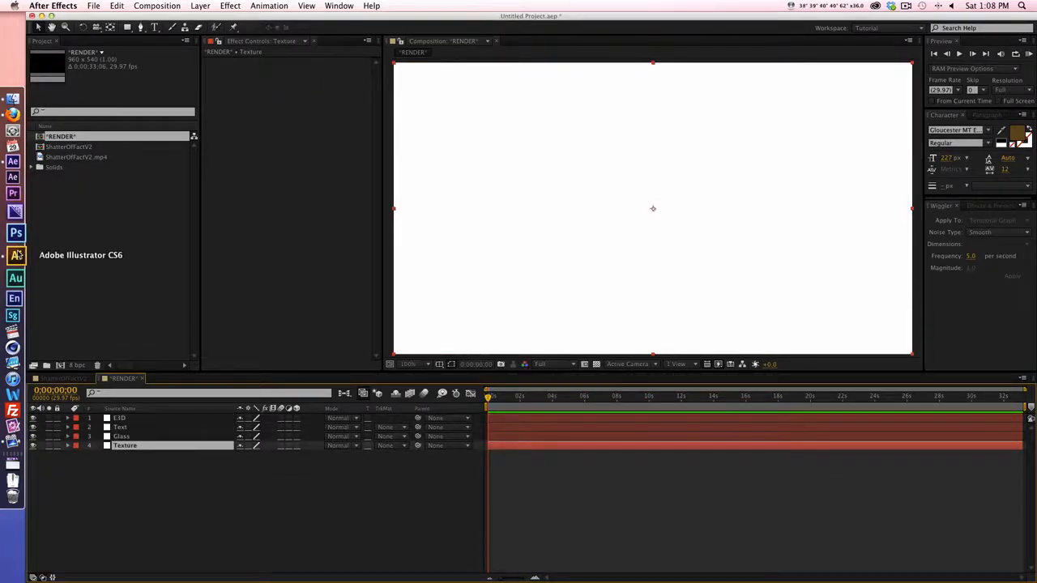
# Step: Copy all pieces of the sliced jagged shape from Illustrator and paste them as masks onto the Glass layer in After Effects
pyautogui.click(17, 256)
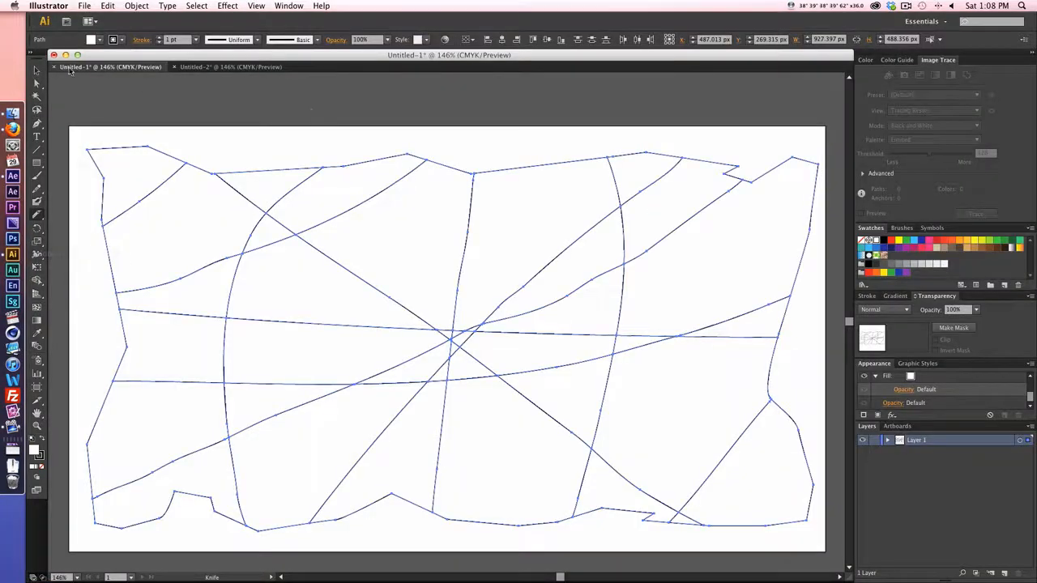
pyautogui.press('super+a')
pyautogui.moveTo(77, 133); pyautogui.dragTo(815, 540)
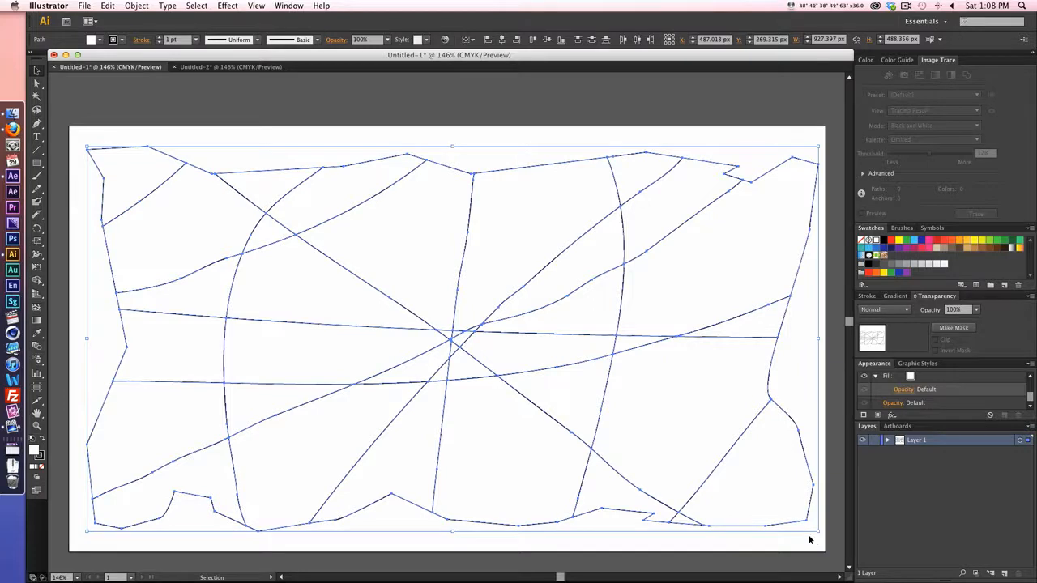
pyautogui.press('super+c')
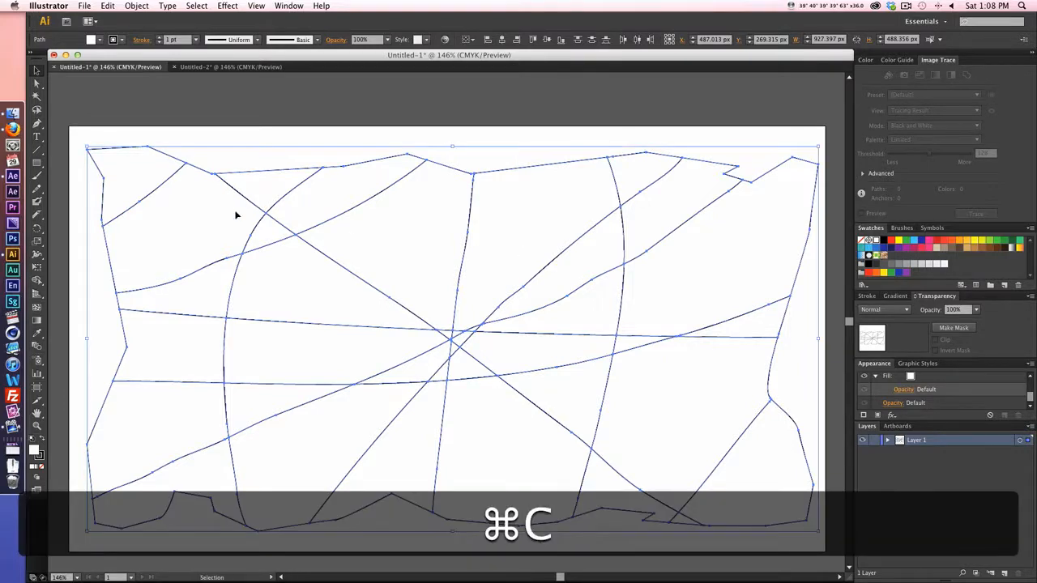
pyautogui.click(16, 176)
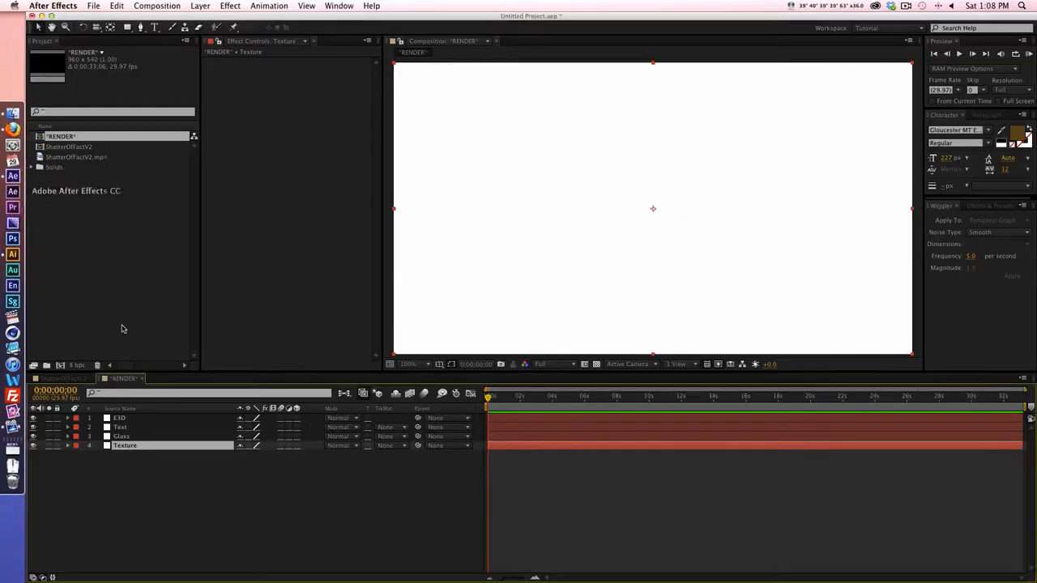
pyautogui.click(145, 436)
pyautogui.press('super+v')
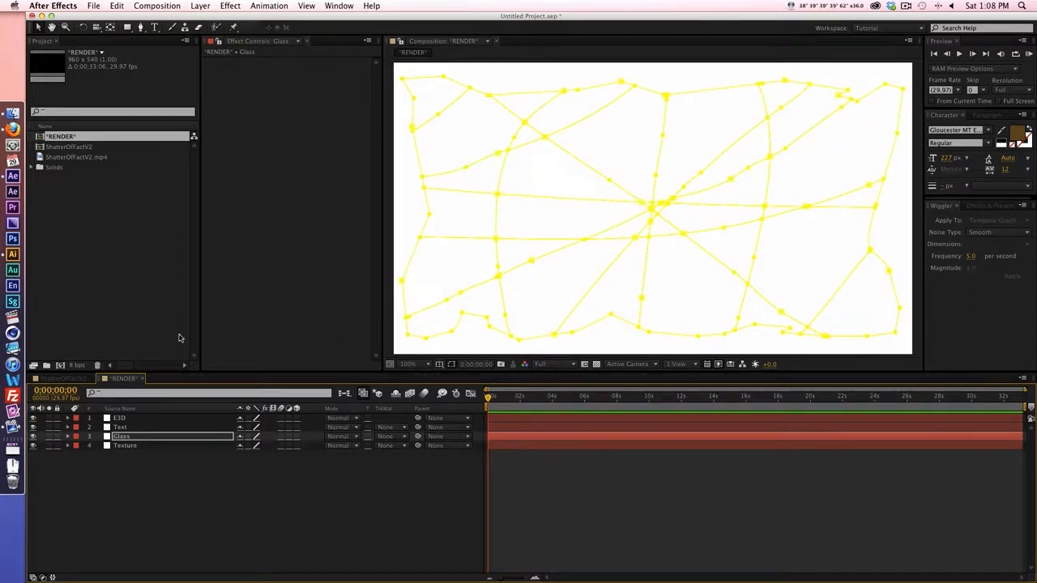
# Step: Copy the sliced CREATIVE CONGO lettering from Illustrator's Untitled-2 document and paste it as masks onto the Text layer in After Effects
pyautogui.click(12, 255)
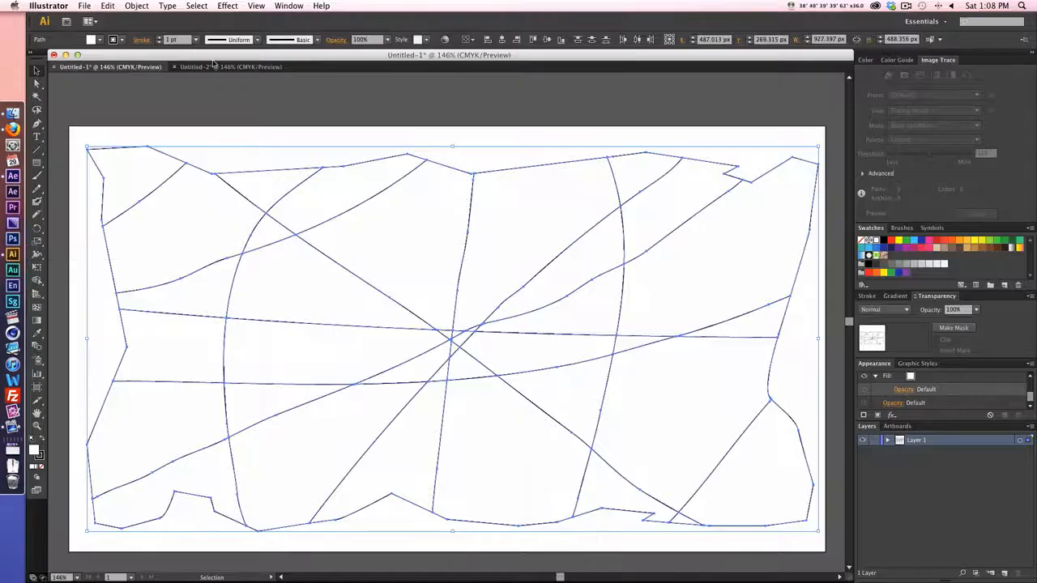
pyautogui.click(217, 69)
pyautogui.moveTo(169, 140); pyautogui.dragTo(659, 474)
pyautogui.press('super+c')
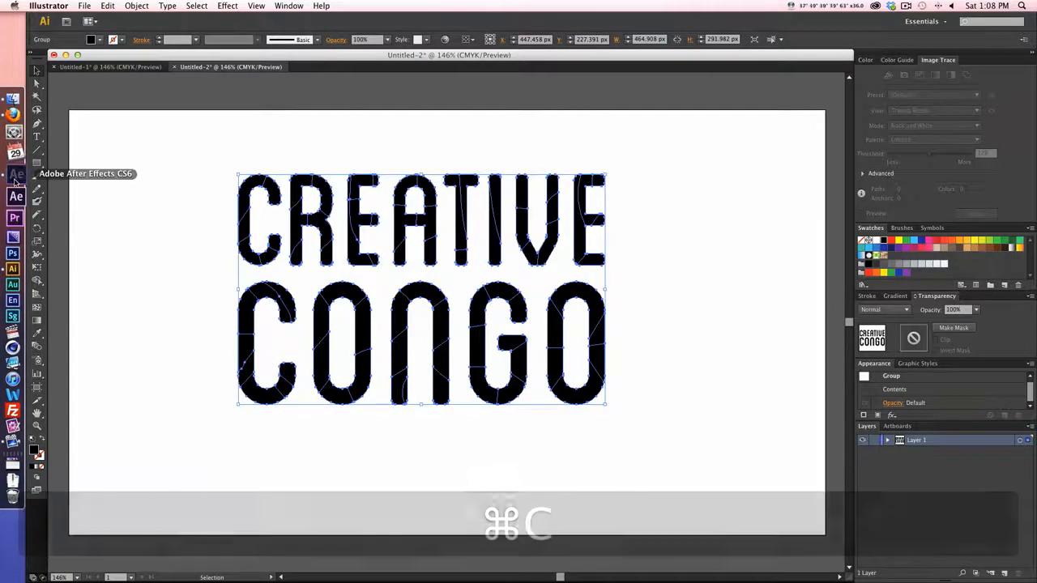
pyautogui.click(12, 176)
pyautogui.click(185, 426)
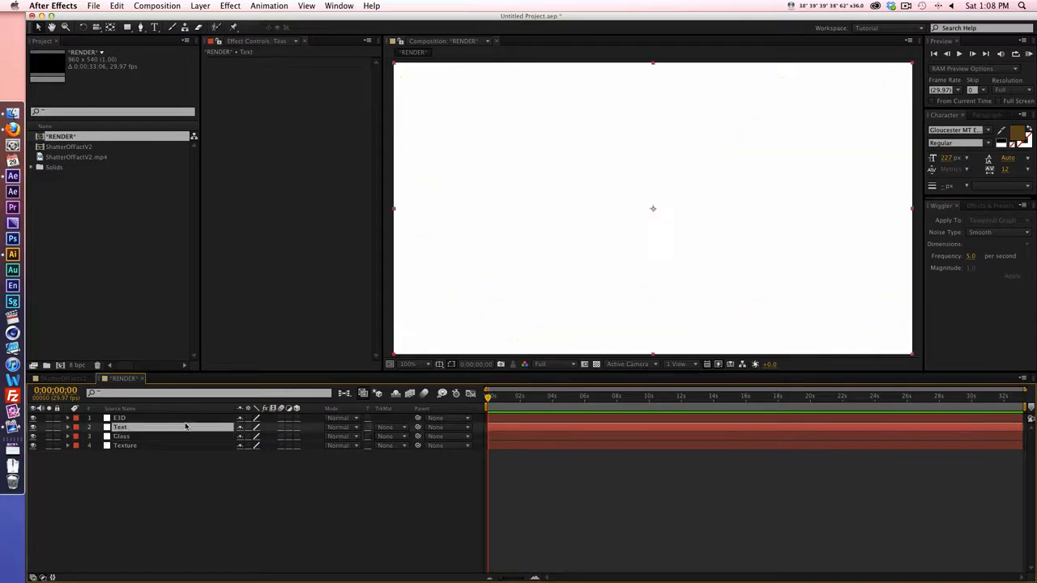
pyautogui.press('super+v')
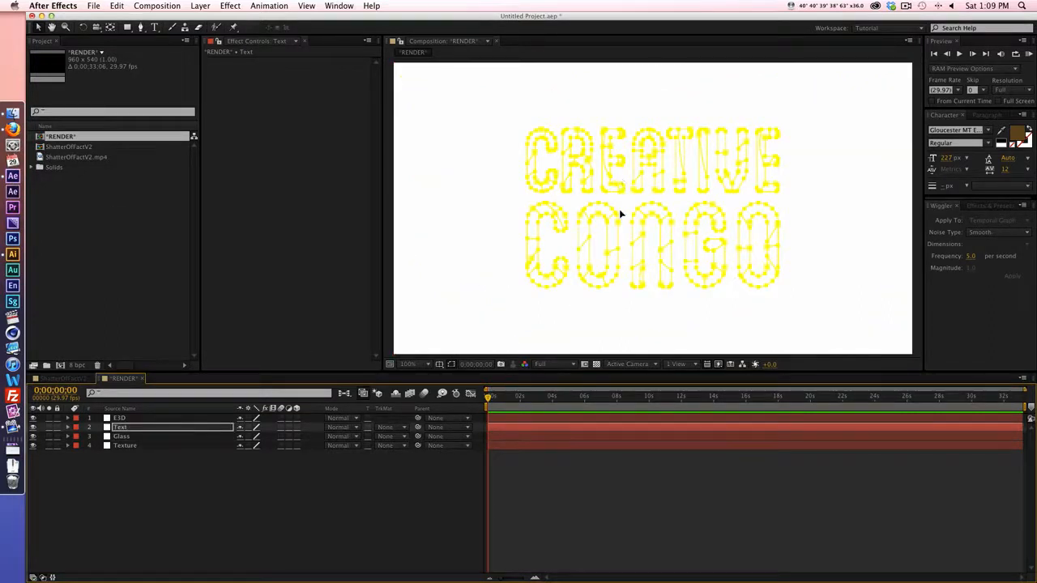
# Step: Pre-compose the Texture layer under the name Texture, leaving all attributes in *RENDER*
pyautogui.click(167, 445)
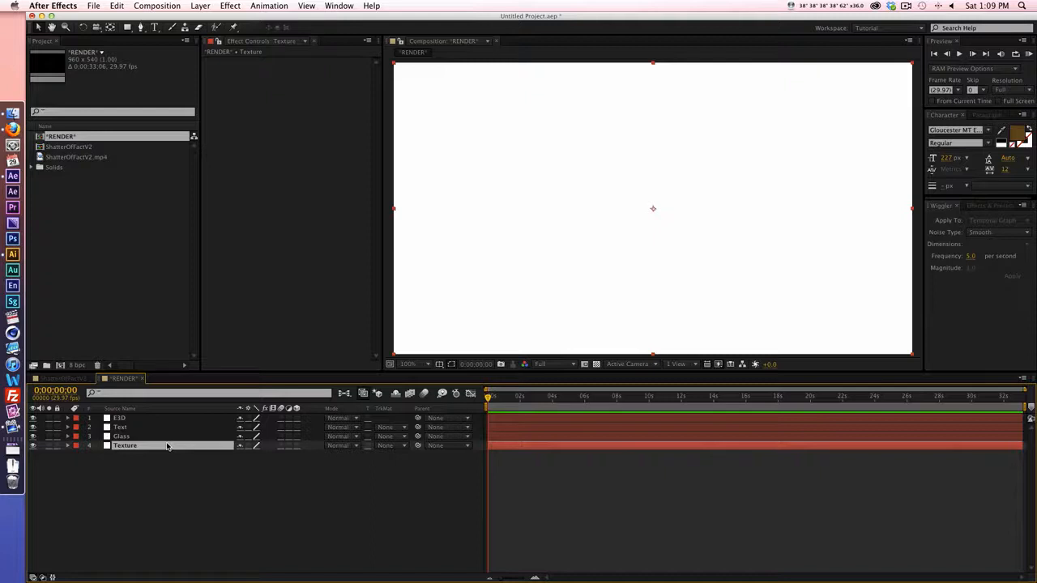
pyautogui.press('shift+super+c')
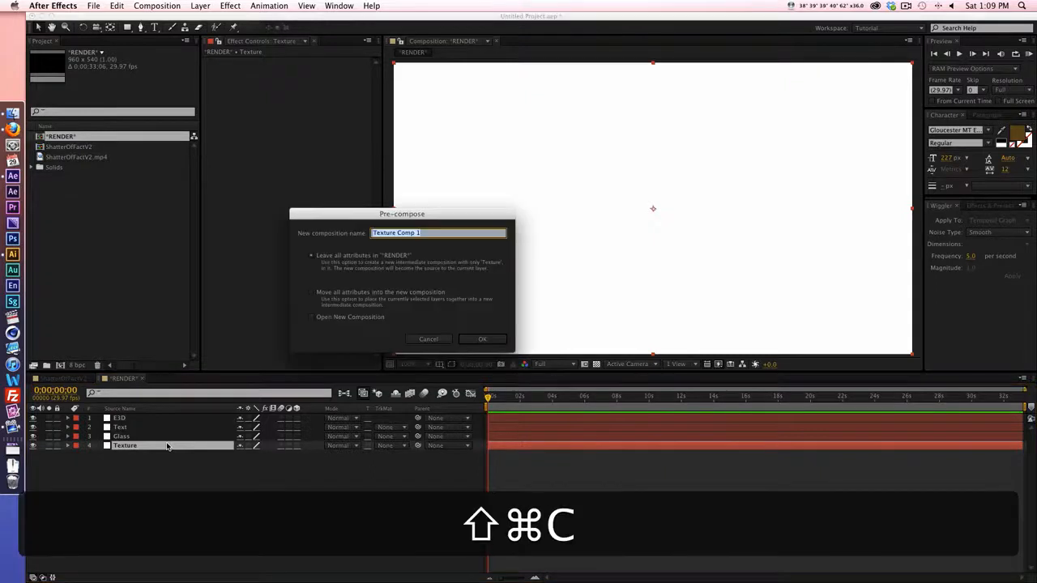
pyautogui.press('BackSpace')
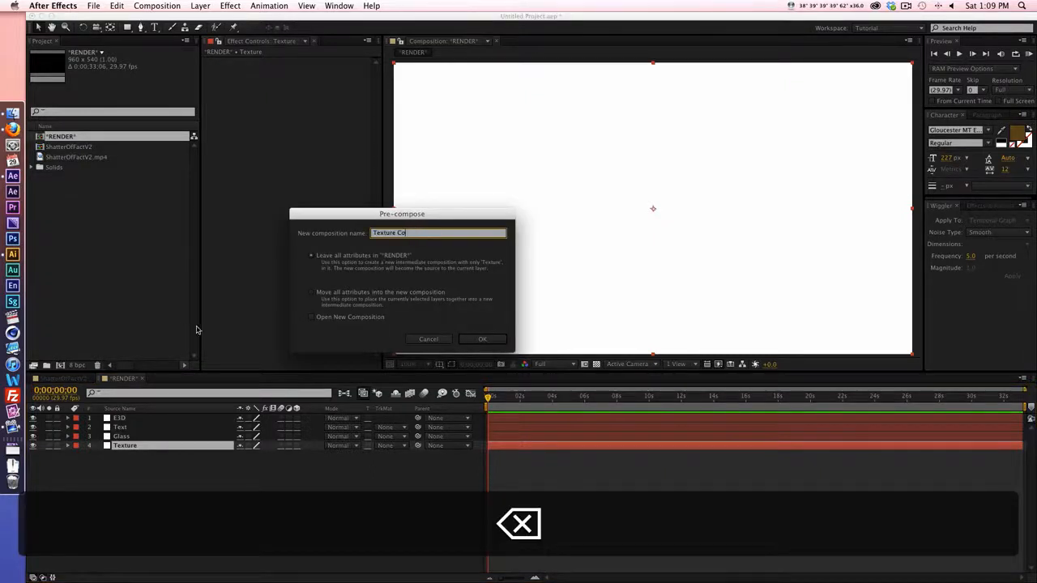
pyautogui.press('BackSpace')
pyautogui.press('BackSpace')
pyautogui.press('BackSpace')
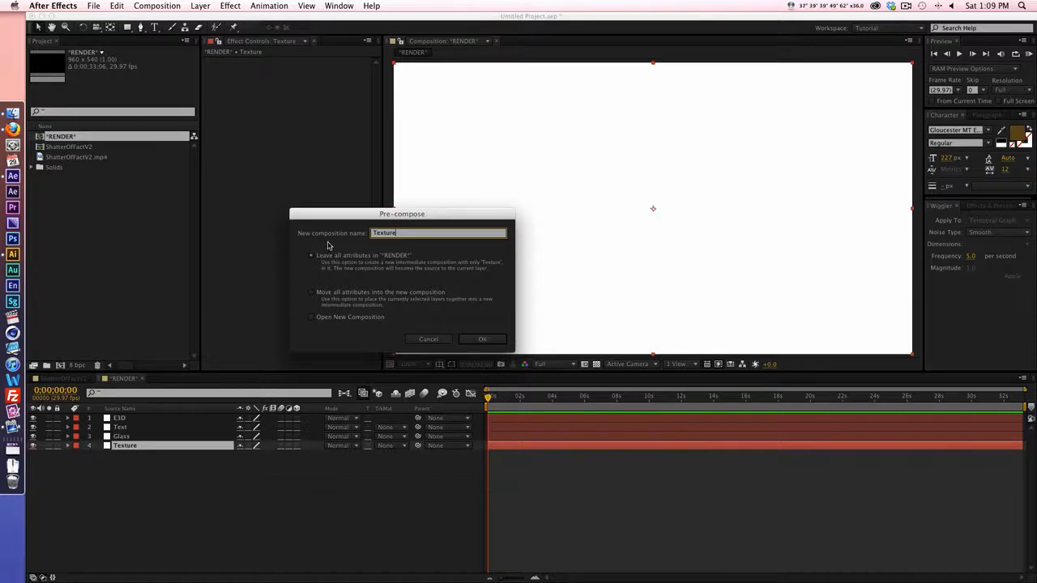
pyautogui.click(484, 340)
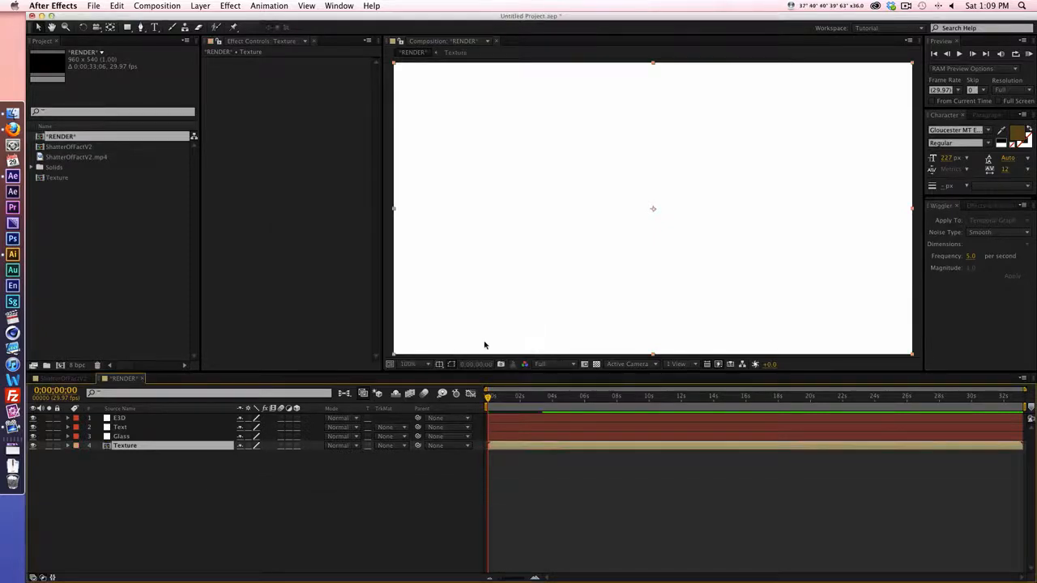
# Step: Open the Texture composition and import CC_TitleAnim copy.mov from the CongoPackage folder into the project
pyautogui.doubleClick(172, 446)
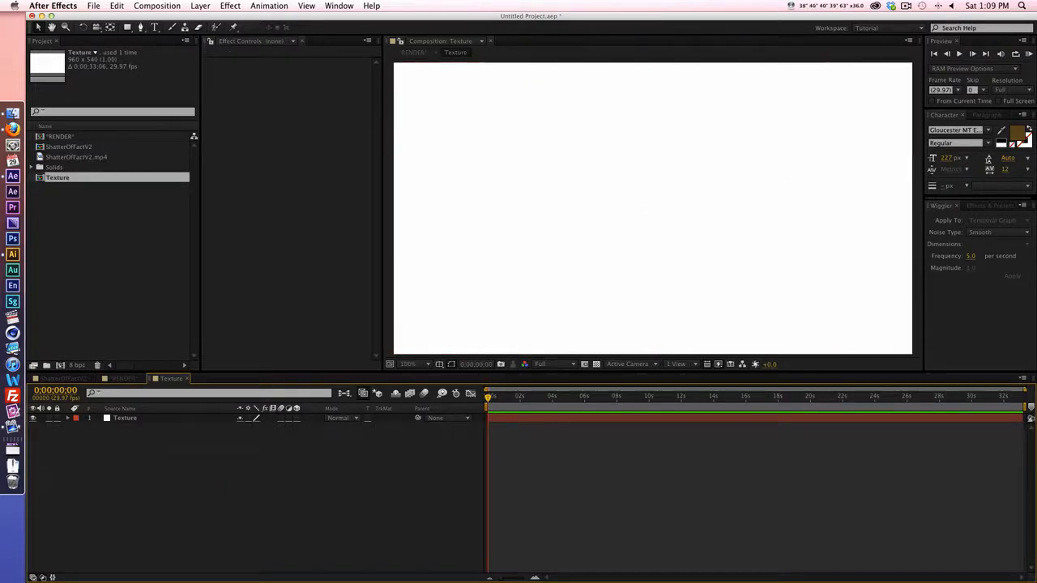
pyautogui.moveTo(1036, 138); pyautogui.dragTo(634, 109)
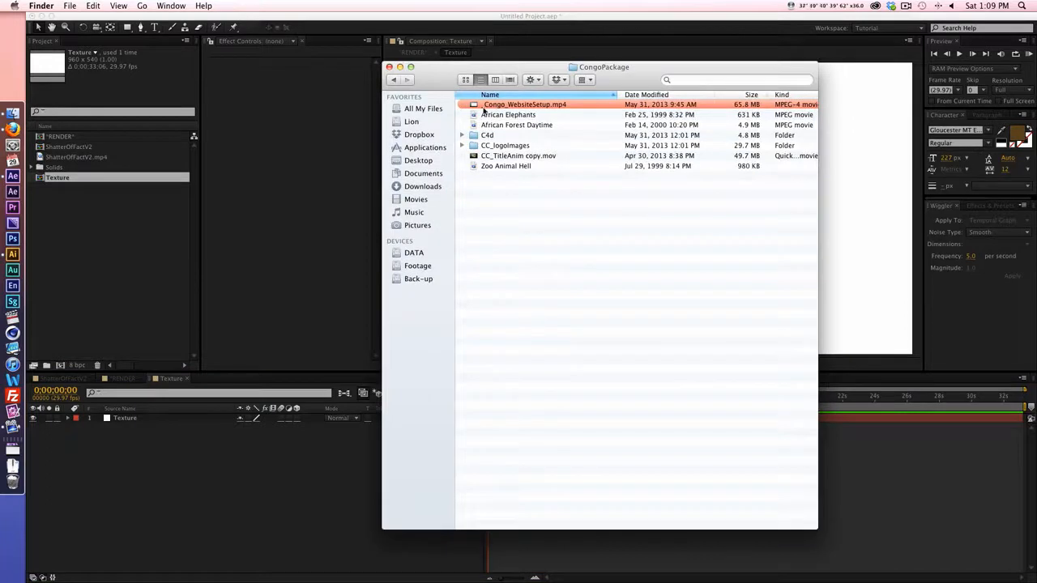
pyautogui.click(501, 158)
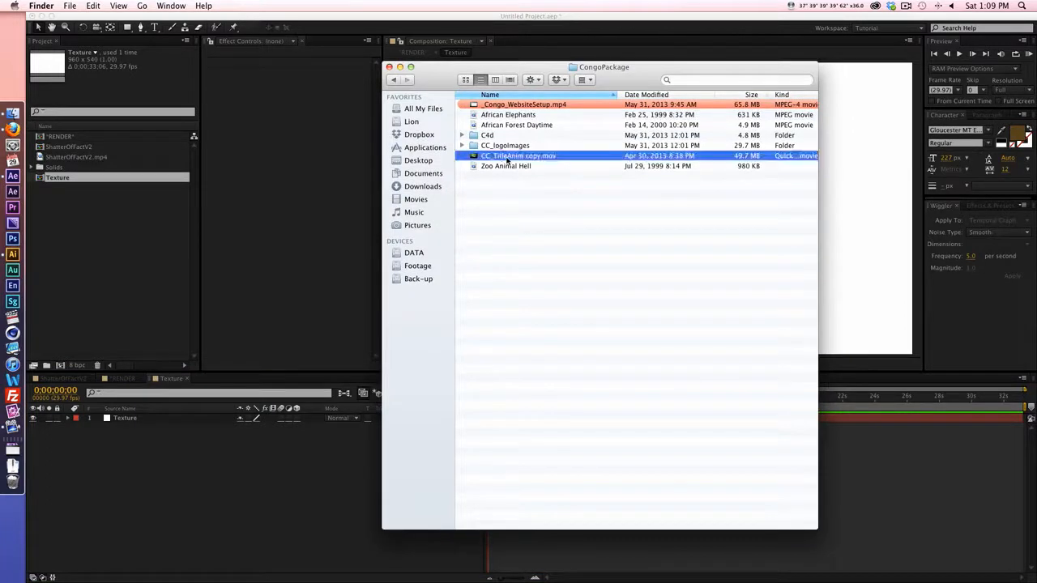
pyautogui.moveTo(508, 159); pyautogui.dragTo(109, 227)
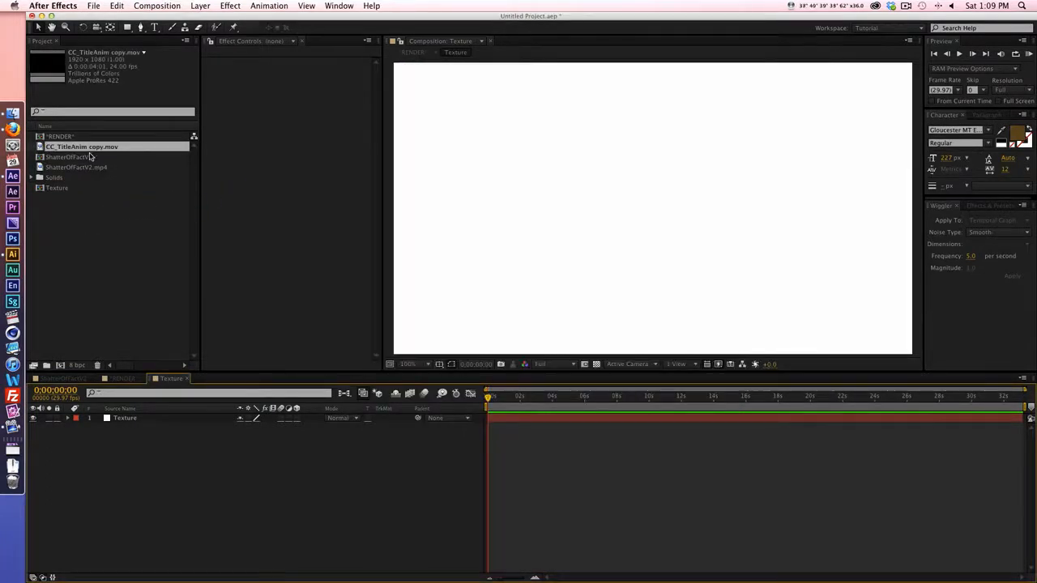
# Step: Place CC_TitleAnim copy.mov above the Texture solid in the Texture composition and scale it to 50%
pyautogui.click(52, 150)
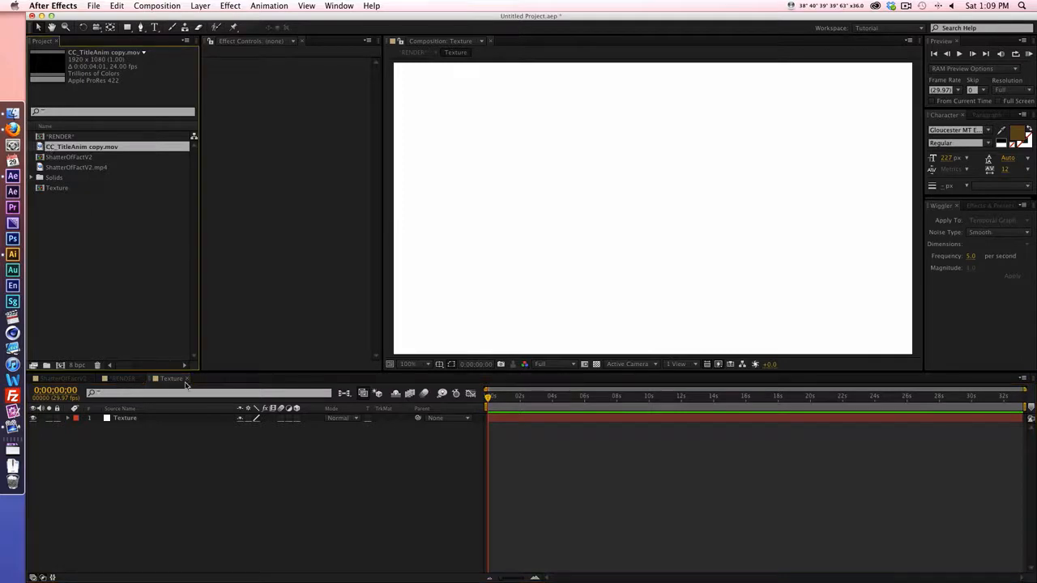
pyautogui.moveTo(196, 417); pyautogui.dragTo(198, 418)
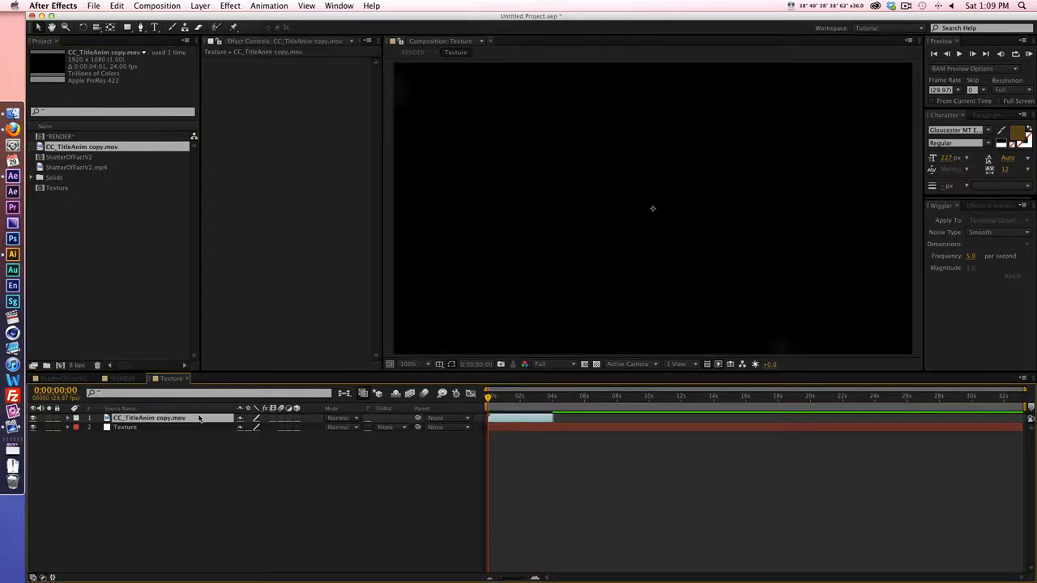
pyautogui.press('s')
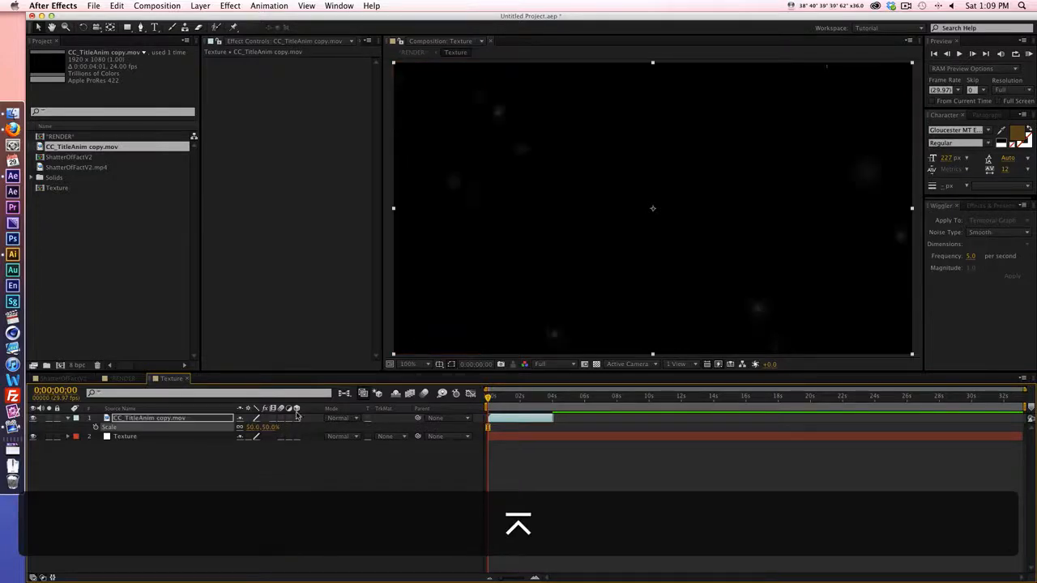
# Step: Go to 0;00;03;21, where the full title shows, and enable time remapping on the CC_TitleAnim copy.mov layer
pyautogui.moveTo(491, 397); pyautogui.dragTo(546, 397)
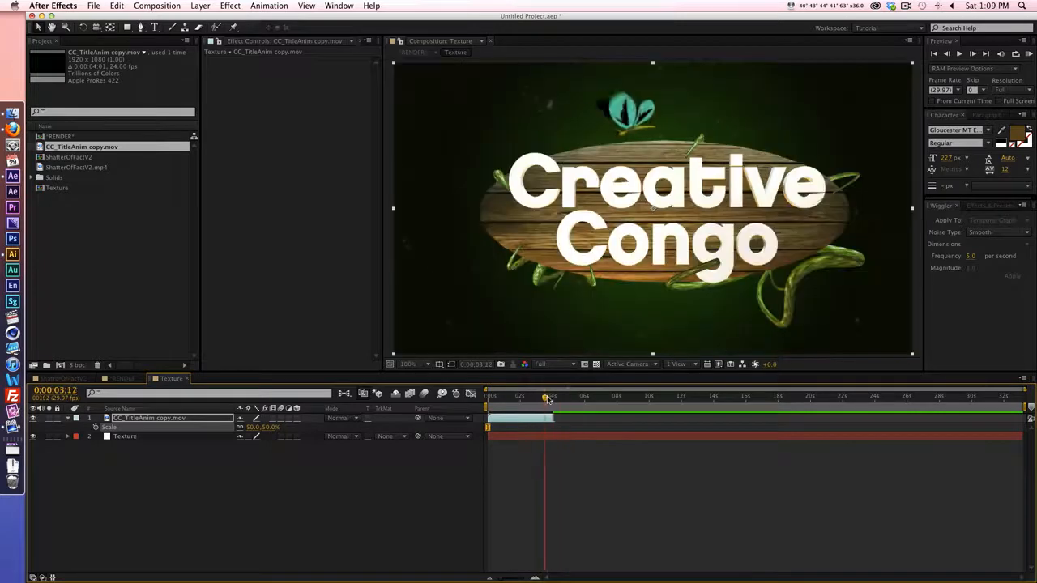
pyautogui.rightClick(172, 419)
pyautogui.moveTo(251, 274)
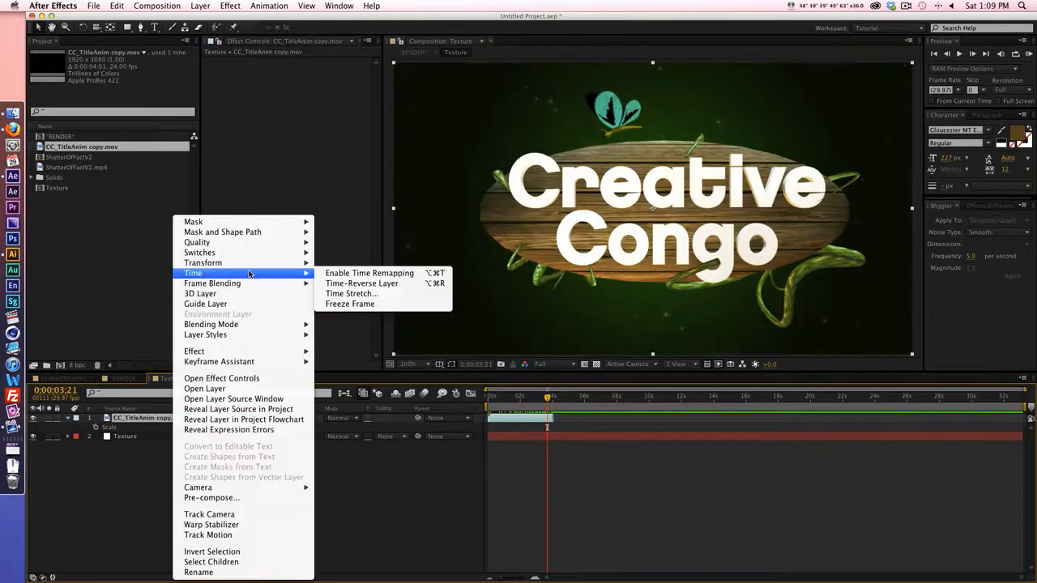
pyautogui.click(377, 274)
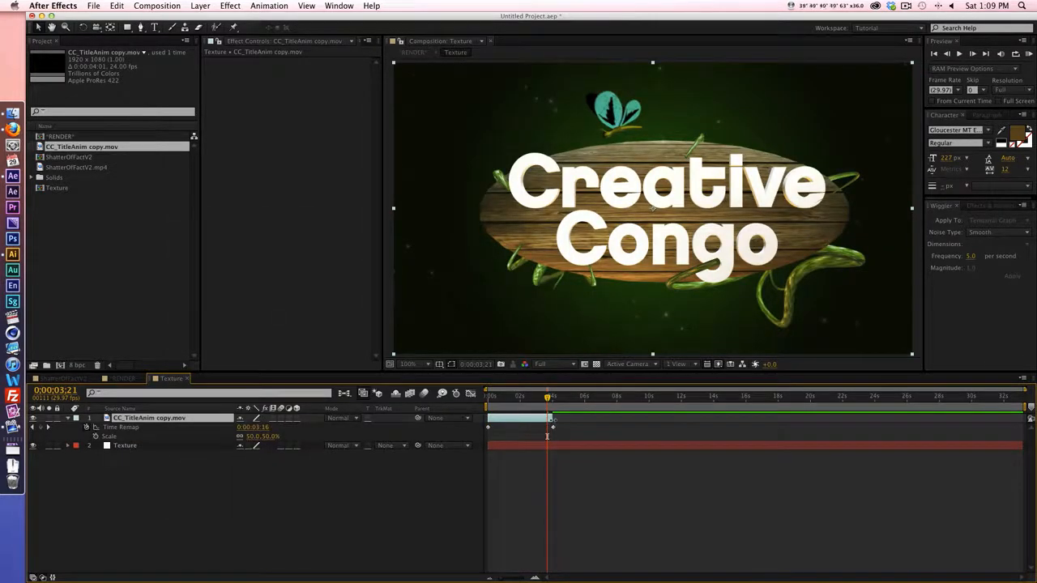
# Step: Extend the time-remapped CC_TitleAnim copy.mov layer to the end of the Texture composition and go to 0;00;04;02
pyautogui.moveTo(551, 419); pyautogui.dragTo(1027, 418)
pyautogui.click(550, 397)
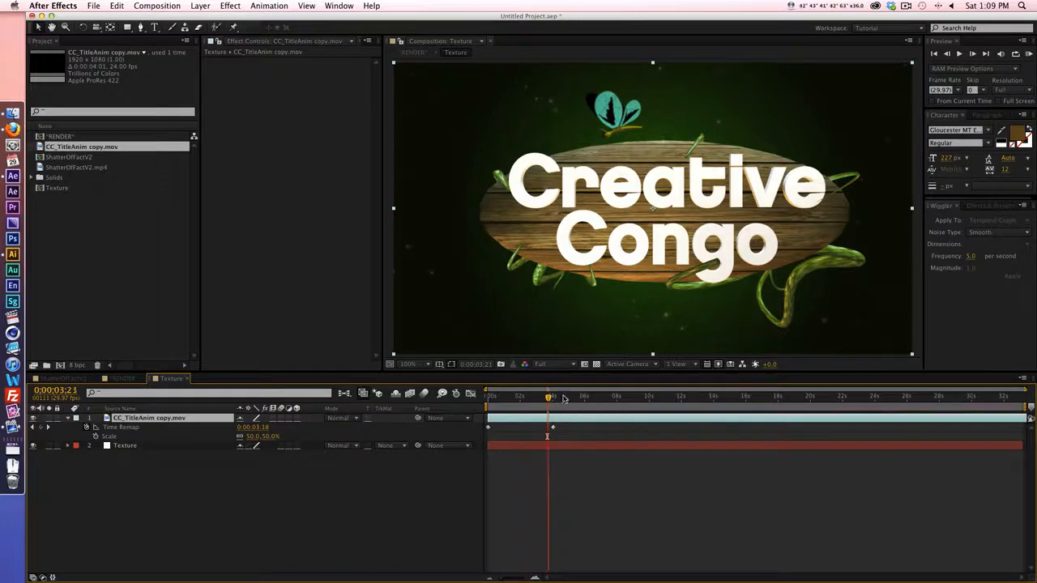
pyautogui.moveTo(564, 399)
pyautogui.mouseDown()
pyautogui.moveTo(679, 397)
pyautogui.moveTo(493, 398)
pyautogui.moveTo(552, 398)
pyautogui.mouseUp()
# Step: Delete the Texture solid beneath the title footage and close the Texture composition, returning to *RENDER*
pyautogui.click(165, 450)
pyautogui.press('BackSpace')
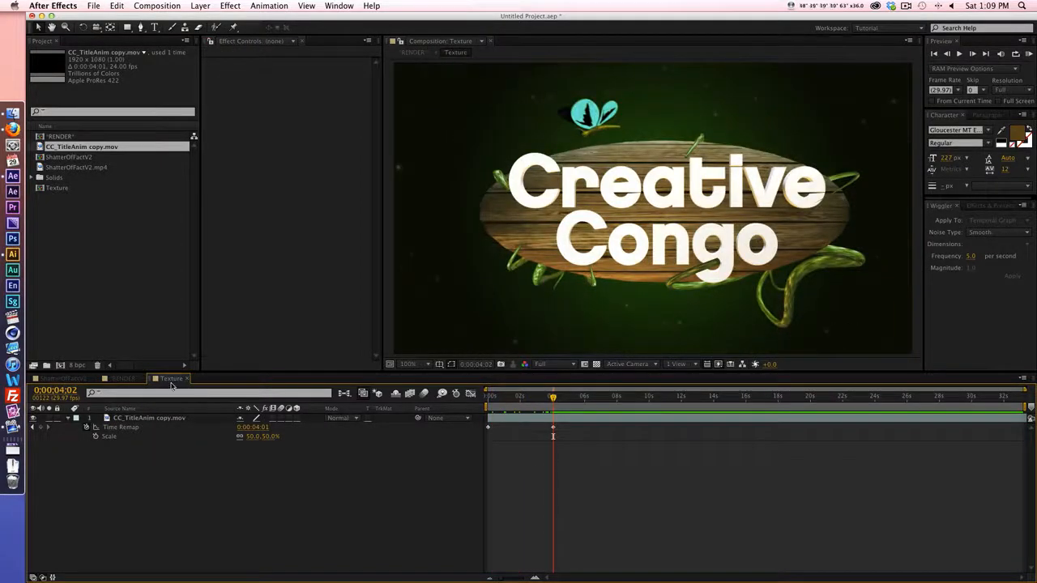
pyautogui.click(117, 379)
pyautogui.click(169, 379)
pyautogui.press('super+w')
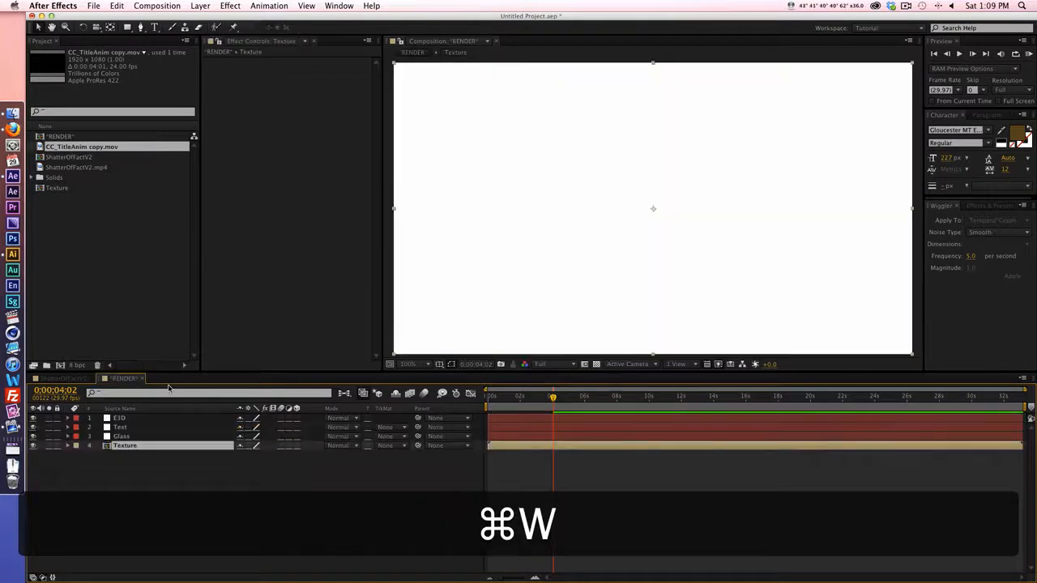
# Step: Apply the Video Copilot Element effect to the E3D layer and hide the Text, Glass and Texture layers
pyautogui.click(178, 419)
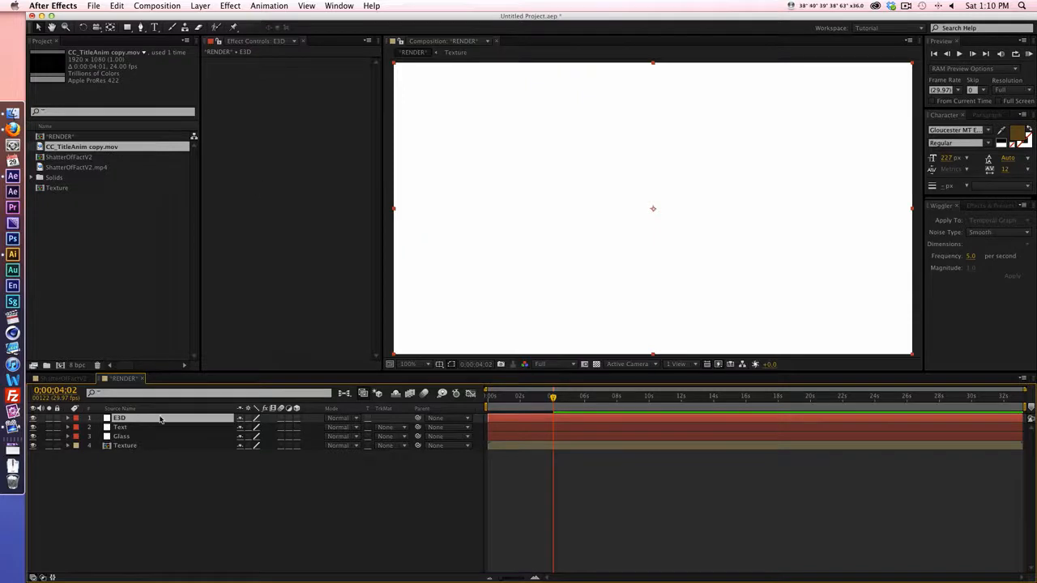
pyautogui.rightClick(249, 164)
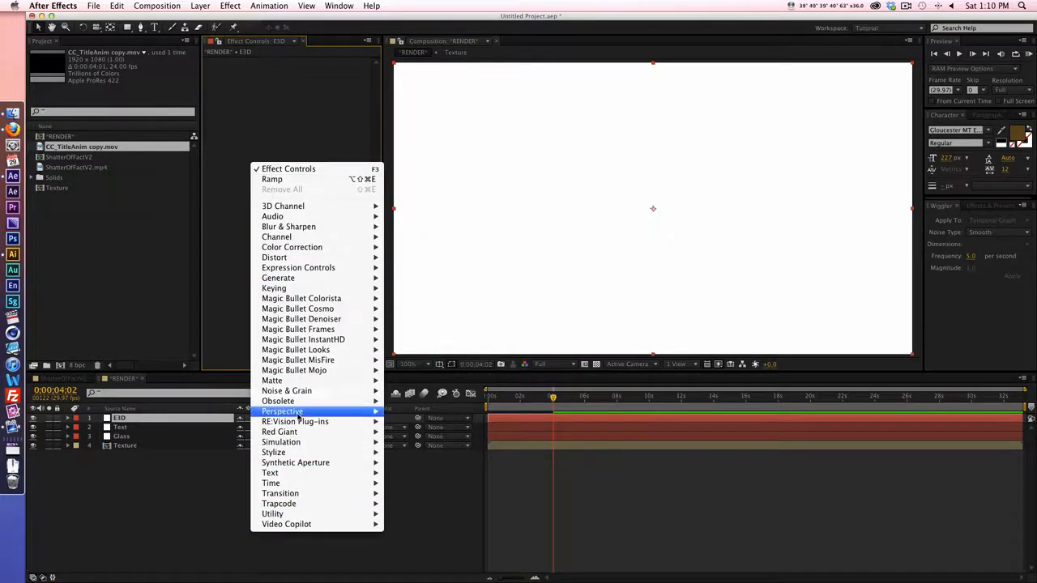
pyautogui.moveTo(320, 525)
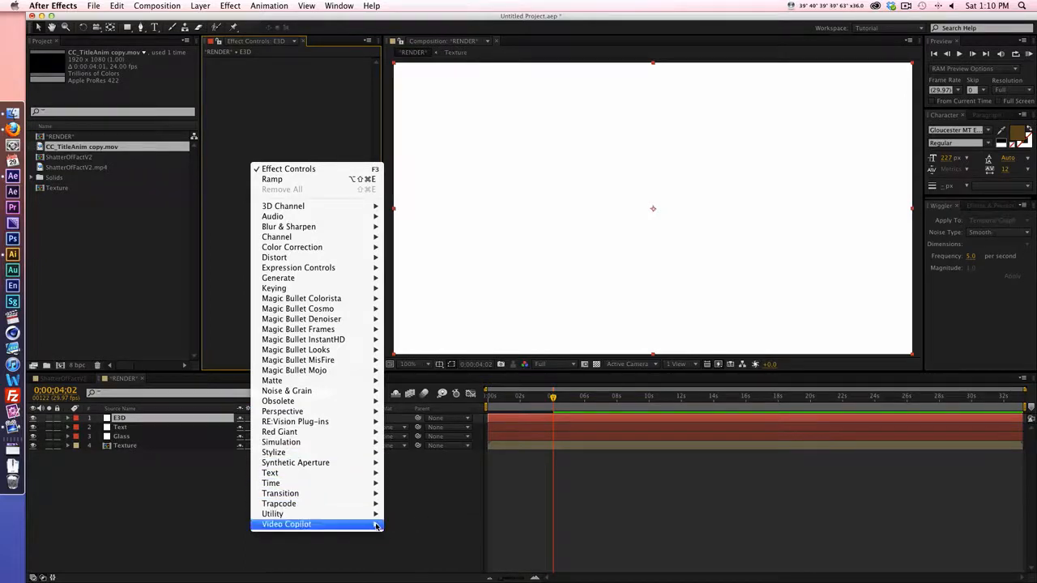
pyautogui.click(319, 178)
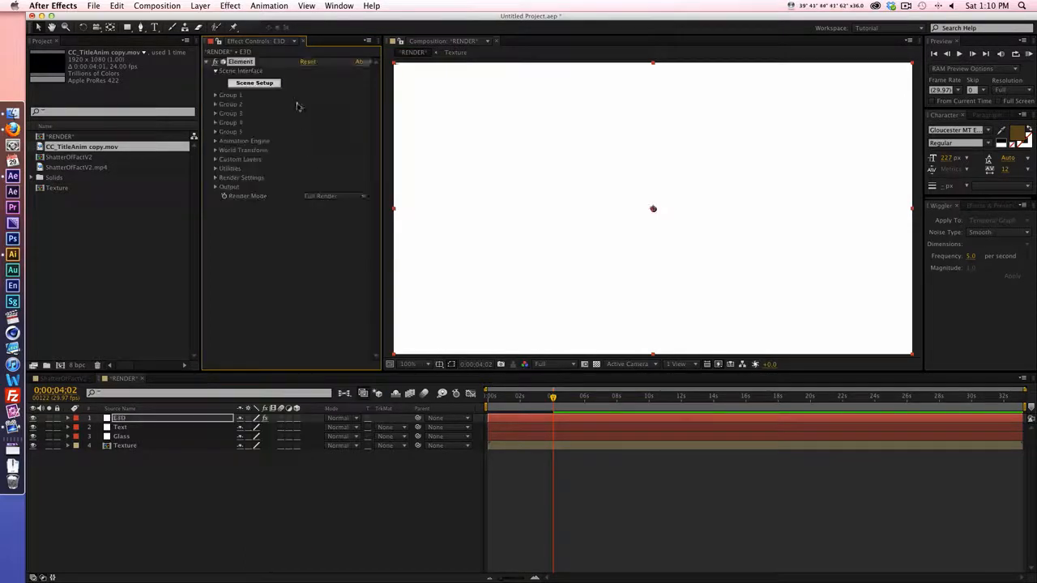
pyautogui.click(34, 434)
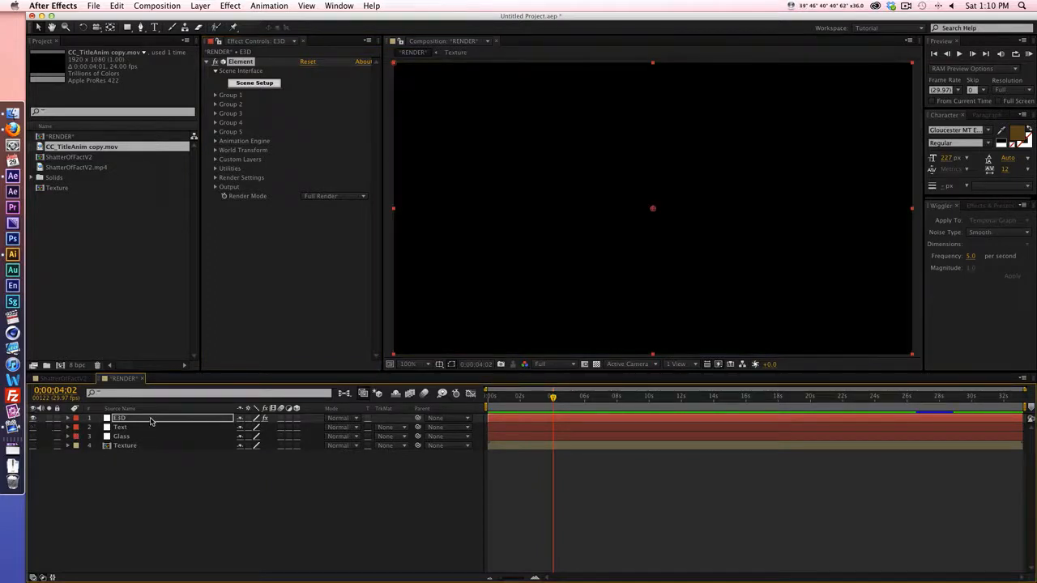
# Step: In the E3D layer's Element effect, assign the Text layer to Path Layer 1 and the Glass layer to Path Layer 2
pyautogui.click(149, 420)
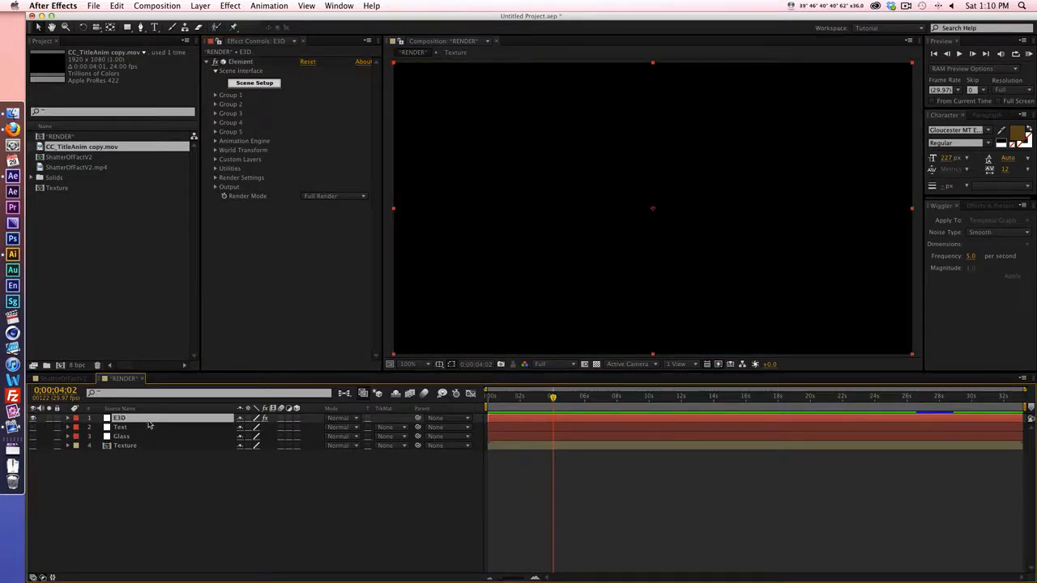
pyautogui.click(215, 159)
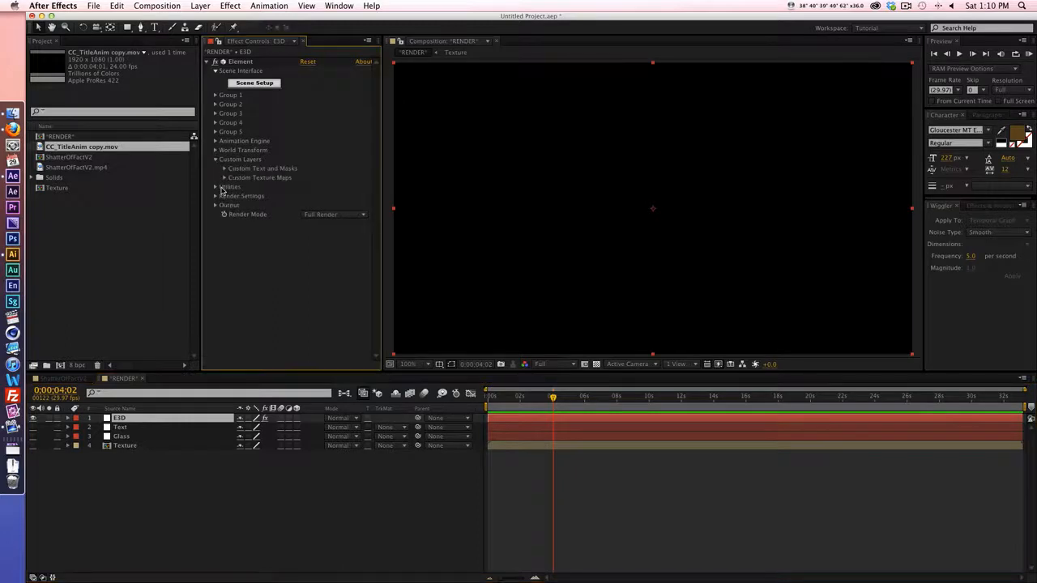
pyautogui.click(225, 168)
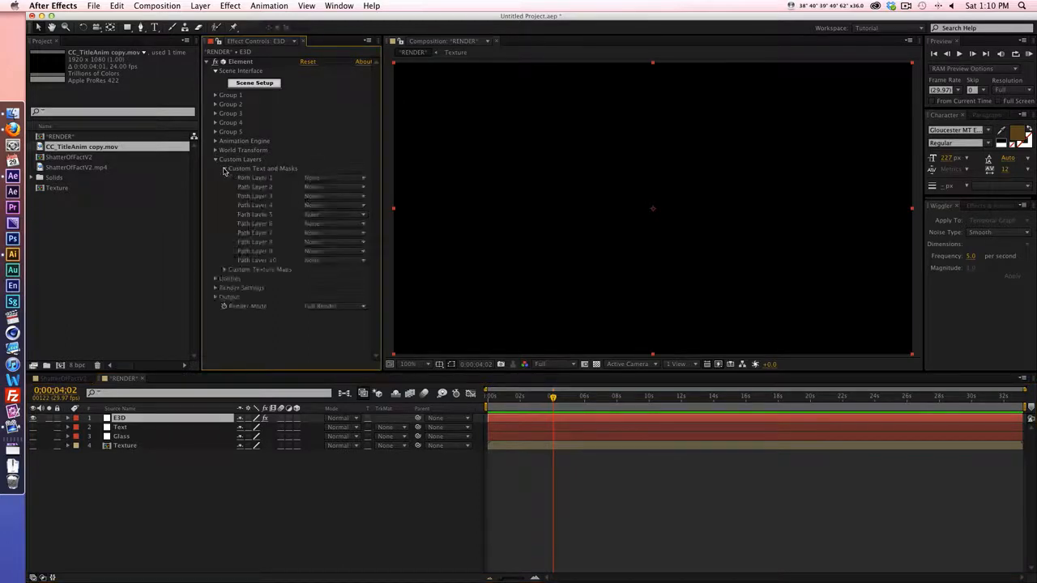
pyautogui.click(340, 181)
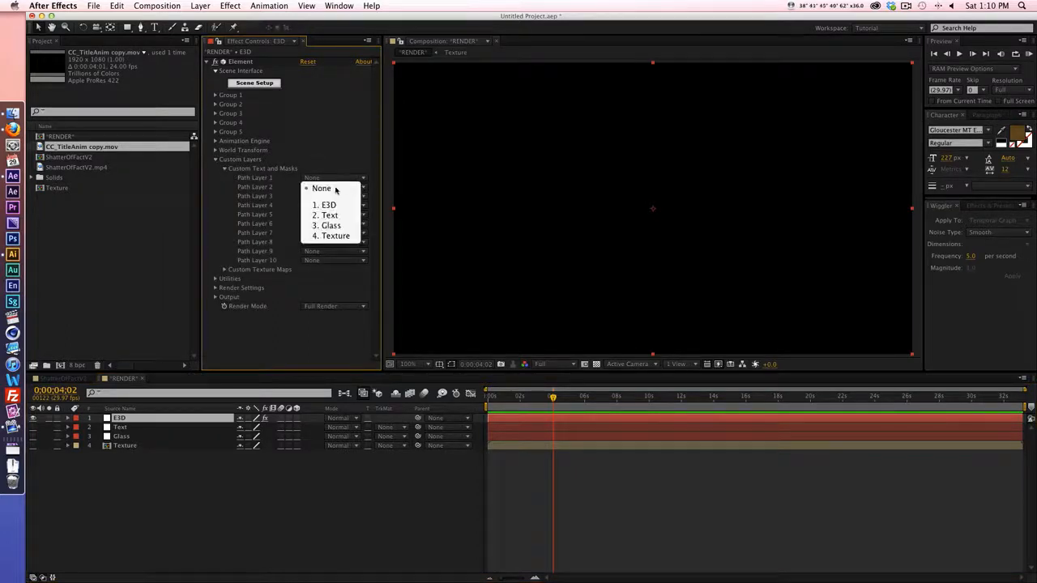
pyautogui.click(330, 215)
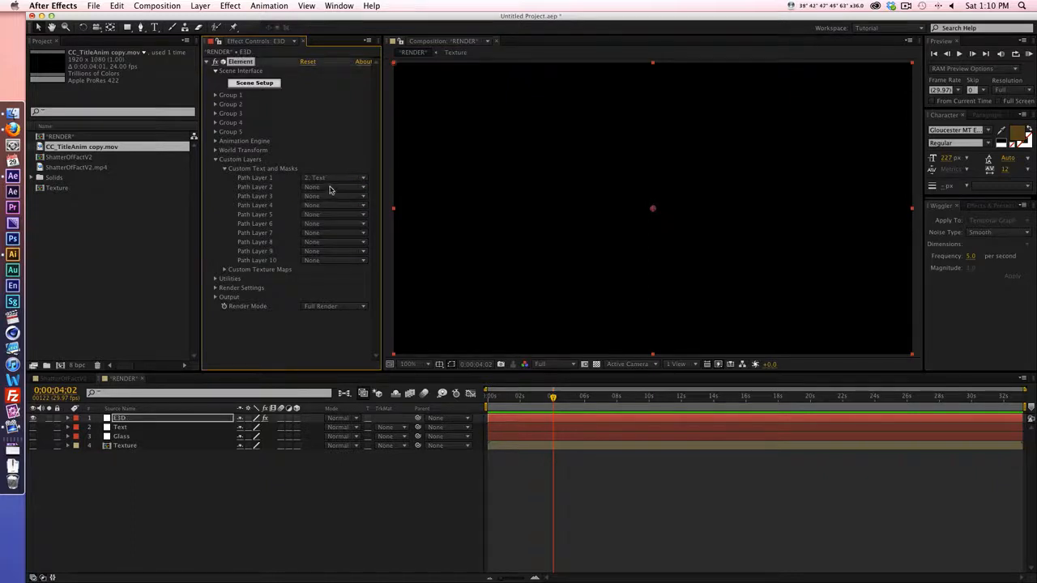
pyautogui.click(330, 189)
pyautogui.click(331, 232)
# Step: Assign the Texture composition as Layer 1 of Element's Custom Texture Maps
pyautogui.click(225, 168)
pyautogui.click(225, 177)
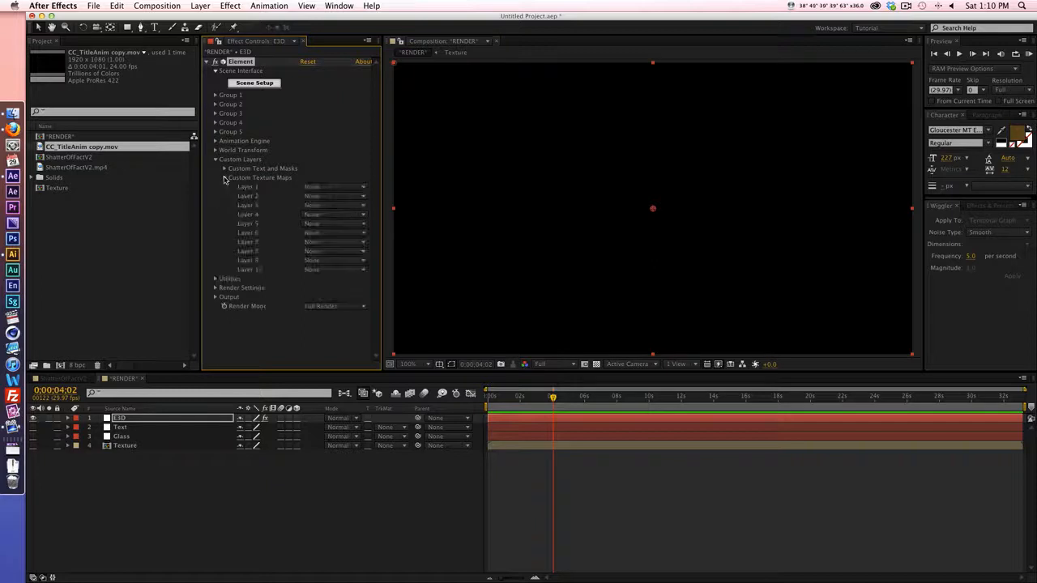
pyautogui.click(332, 191)
pyautogui.click(332, 245)
pyautogui.click(216, 159)
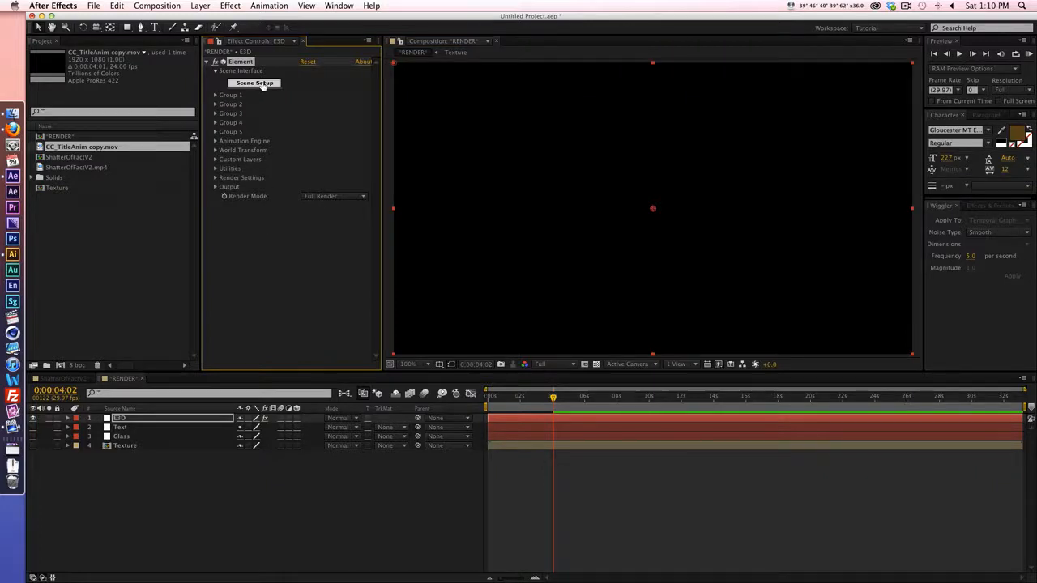
# Step: In Element's Scene Setup, extrude the CREATIVE CONGO text from Custom Path 1 and set its Spike Filter to 0.69
pyautogui.click(262, 84)
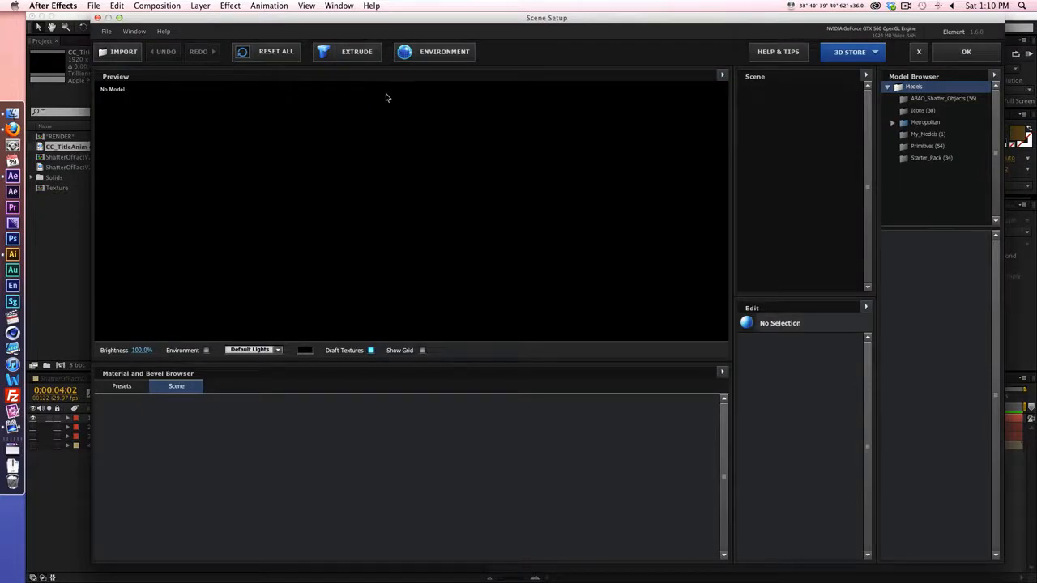
pyautogui.click(366, 55)
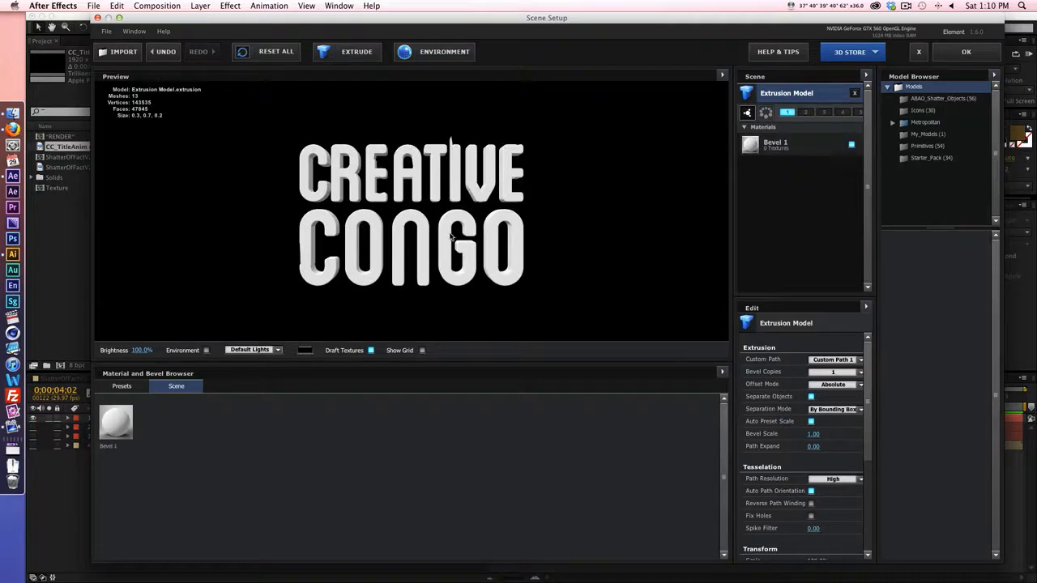
pyautogui.moveTo(452, 235)
pyautogui.mouseDown()
pyautogui.moveTo(478, 260)
pyautogui.moveTo(429, 243)
pyautogui.moveTo(486, 239)
pyautogui.moveTo(449, 246)
pyautogui.moveTo(458, 235)
pyautogui.mouseUp()
pyautogui.scroll(3, 446, 245)
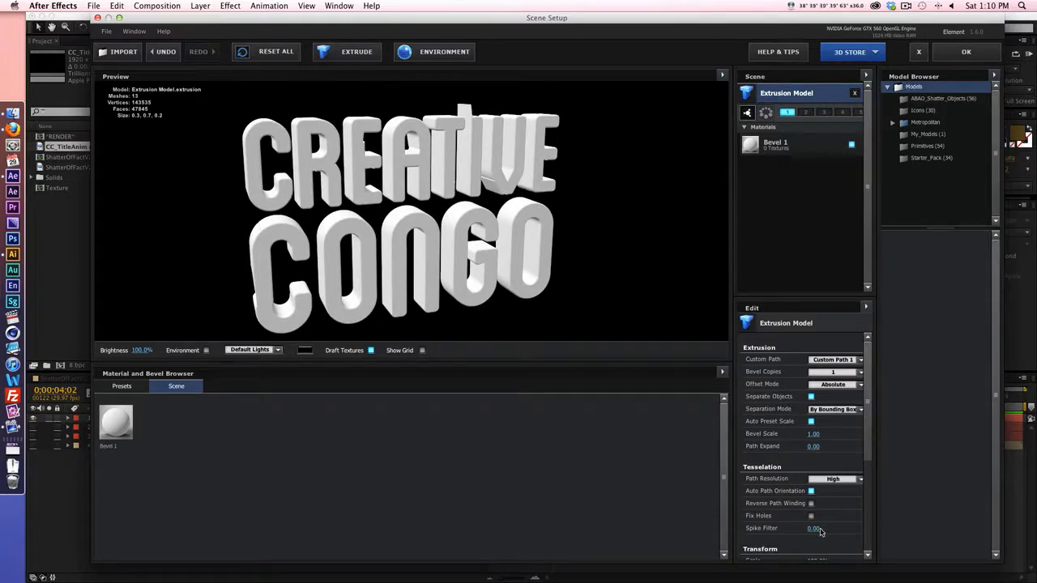
pyautogui.moveTo(812, 529)
pyautogui.mouseDown()
pyautogui.moveTo(836, 533)
pyautogui.moveTo(811, 530)
pyautogui.mouseUp()
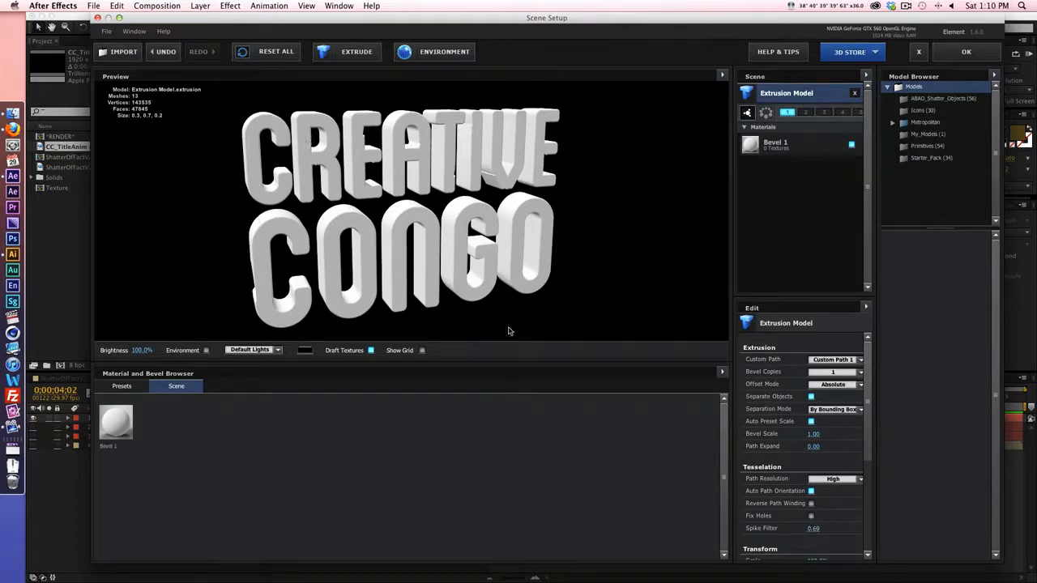
pyautogui.moveTo(497, 312); pyautogui.dragTo(452, 286)
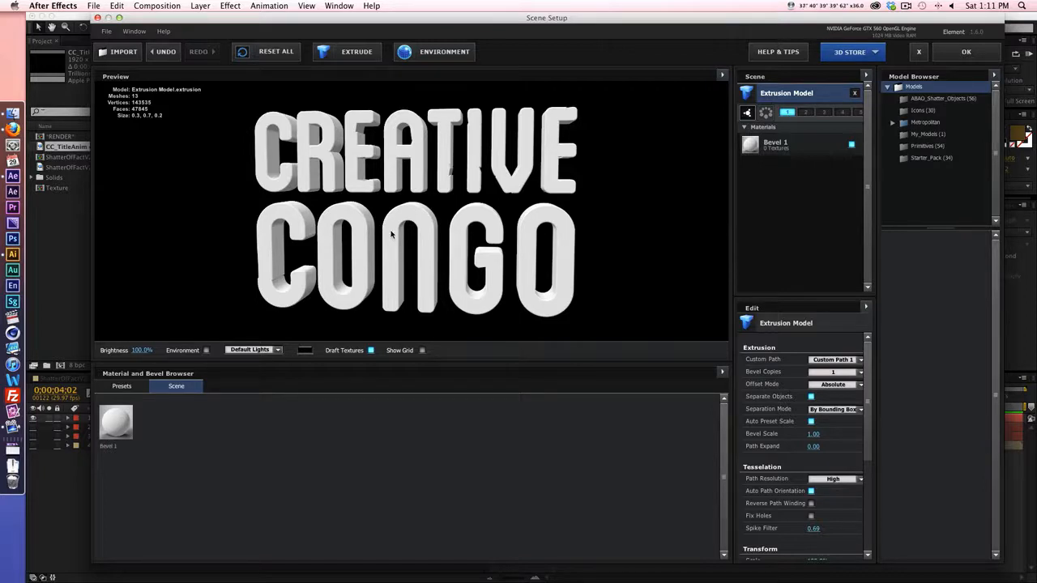
# Step: Apply the Pro_Black bevel preset to the extruded CREATIVE CONGO text
pyautogui.click(122, 386)
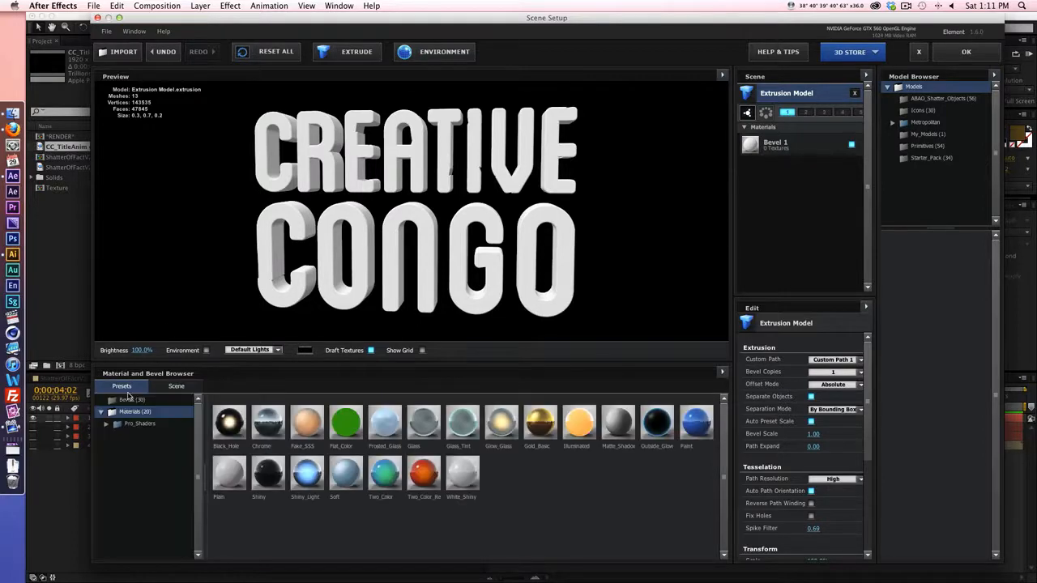
pyautogui.click(131, 400)
pyautogui.click(304, 522)
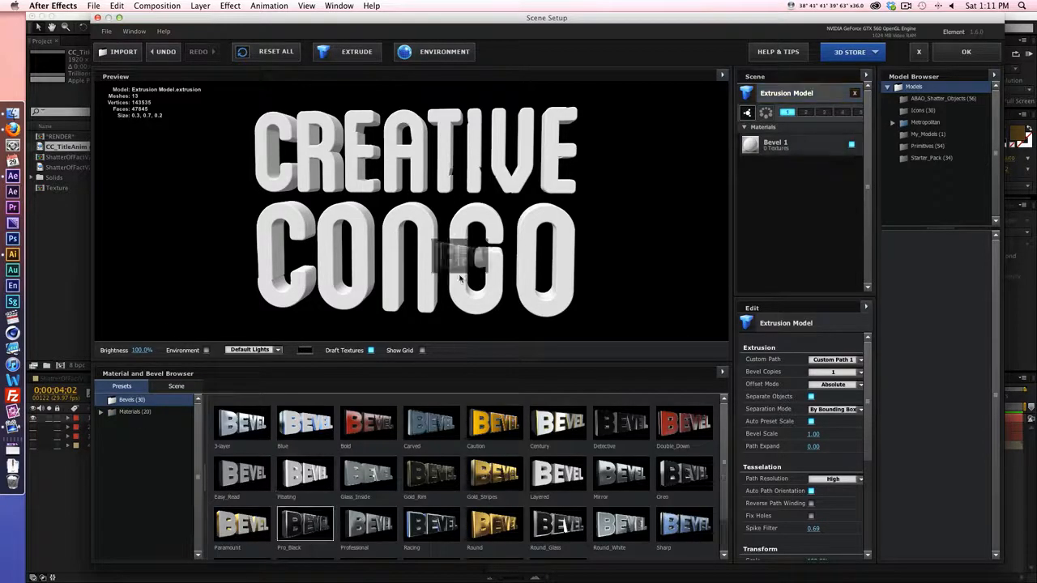
pyautogui.moveTo(449, 262); pyautogui.dragTo(548, 263)
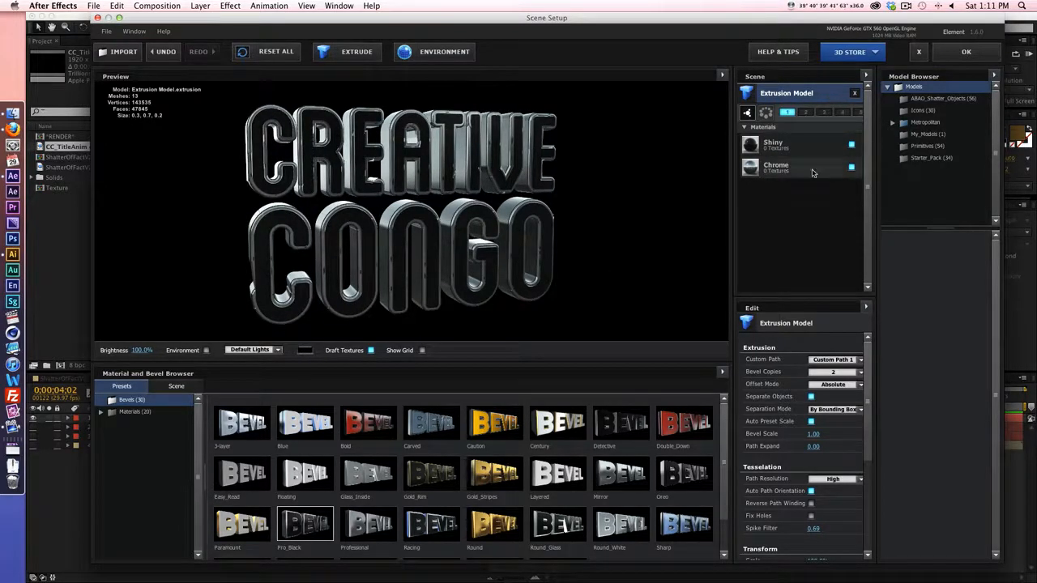
# Step: Set the extrusion model's Bevel Scale to 0.40 and check the thinner letters from an angle
pyautogui.click(814, 434)
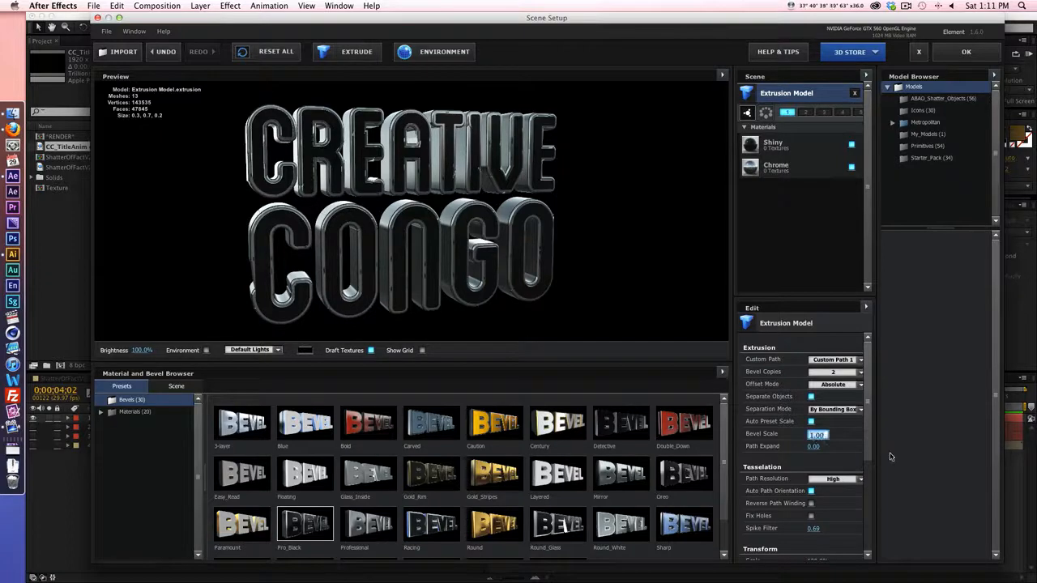
pyautogui.write('0.4')
pyautogui.press('Return')
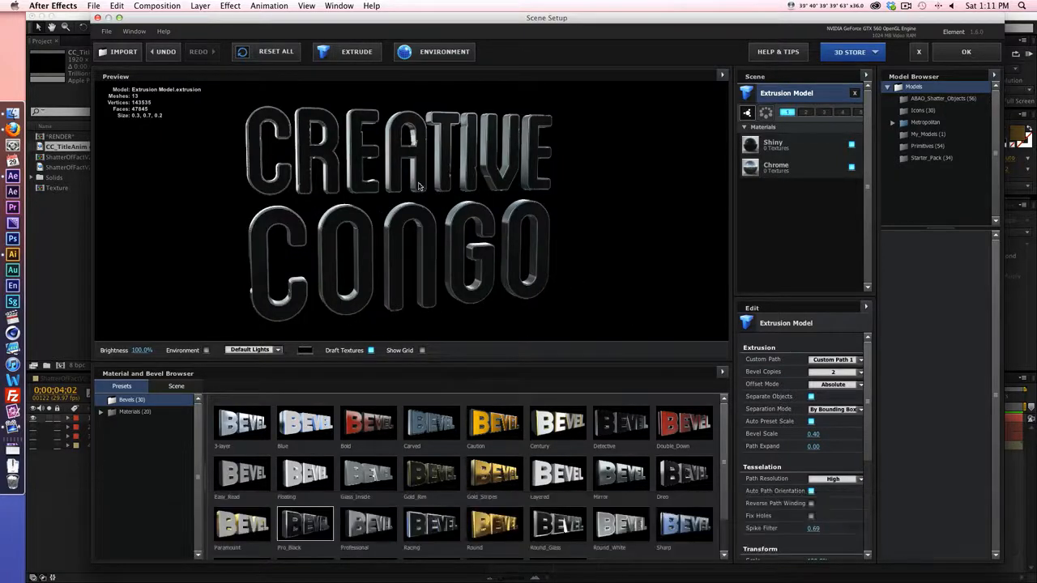
pyautogui.moveTo(419, 186); pyautogui.dragTo(432, 205)
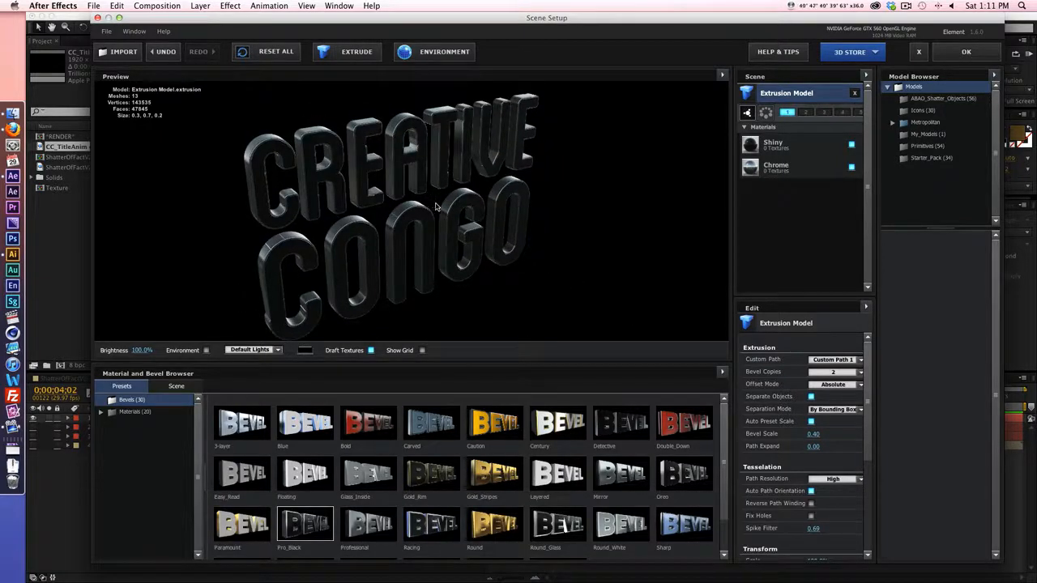
# Step: Rename the extrusion model in the scene as Text
pyautogui.doubleClick(824, 97)
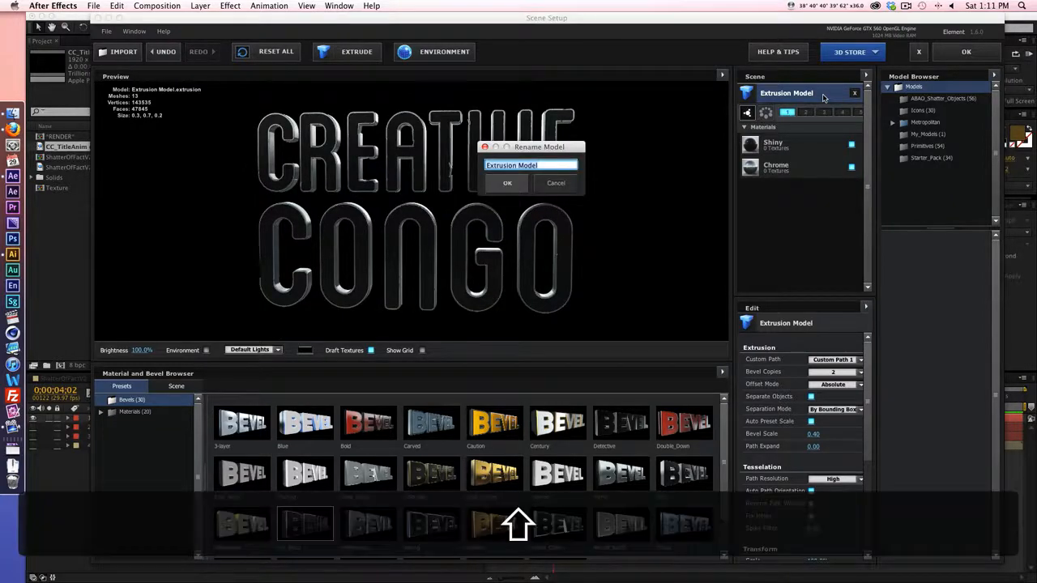
pyautogui.write('Text')
pyautogui.press('Return')
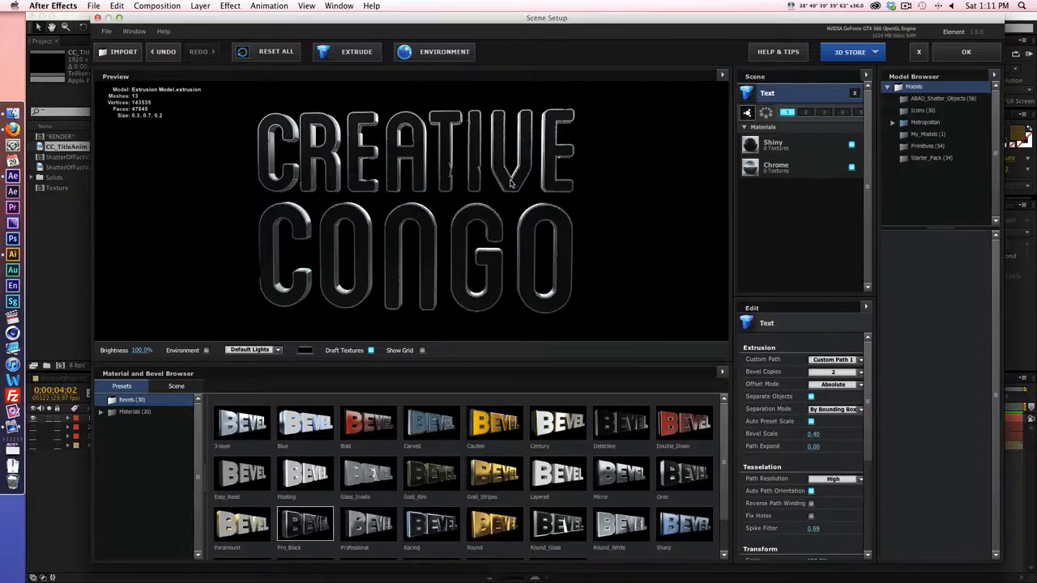
# Step: Replace the Text model's Shiny material with the frost preset from the Translucent Pro_Shaders
pyautogui.click(103, 413)
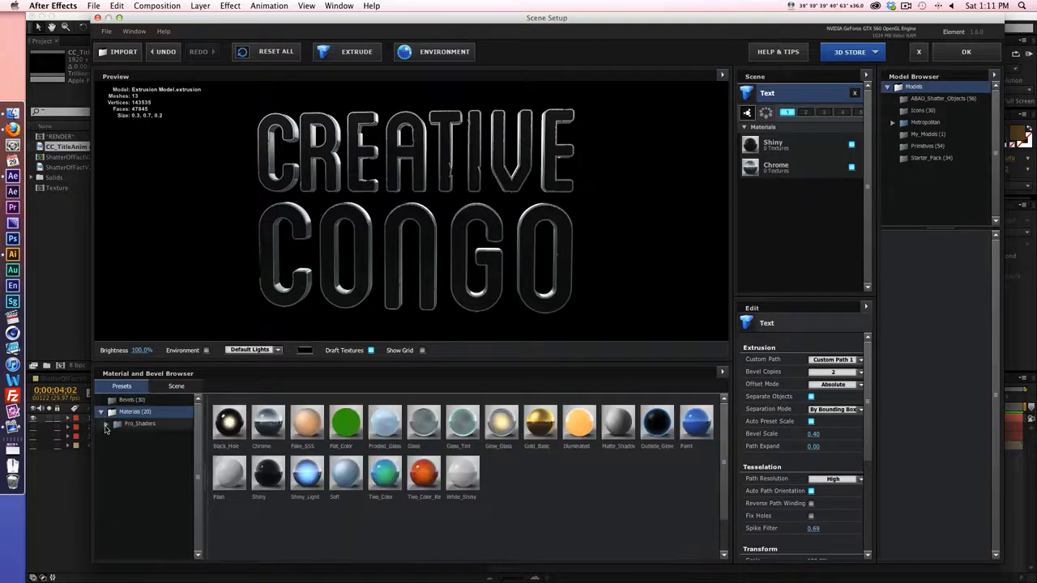
pyautogui.click(108, 424)
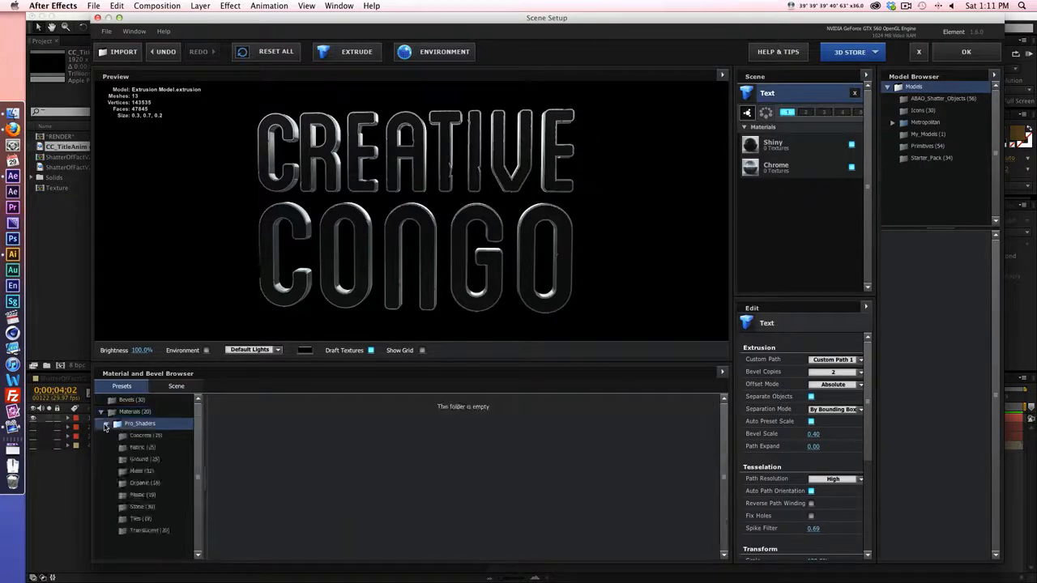
pyautogui.click(161, 532)
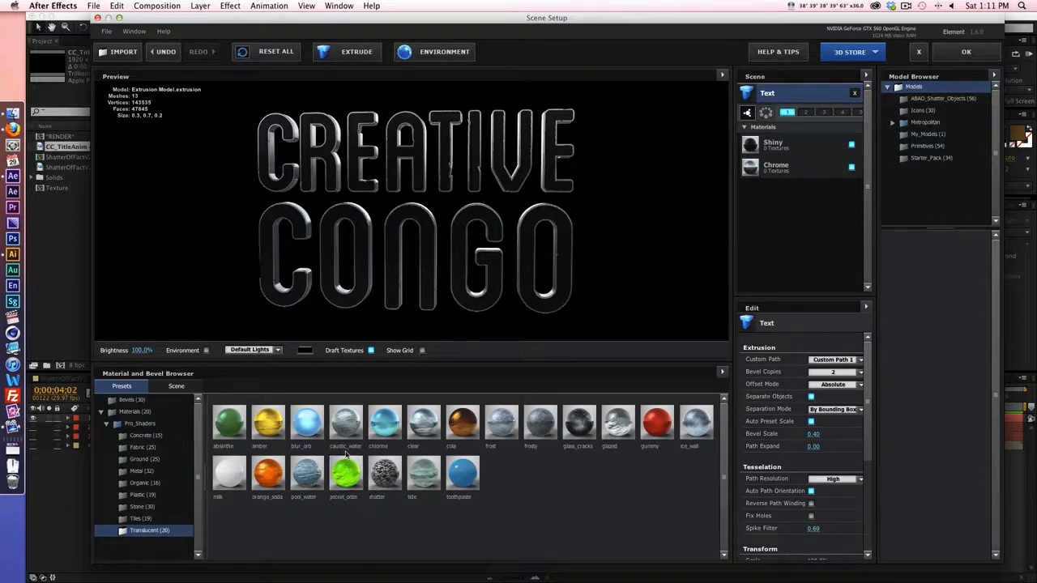
pyautogui.moveTo(504, 436); pyautogui.dragTo(774, 146)
pyautogui.moveTo(549, 201); pyautogui.dragTo(559, 223)
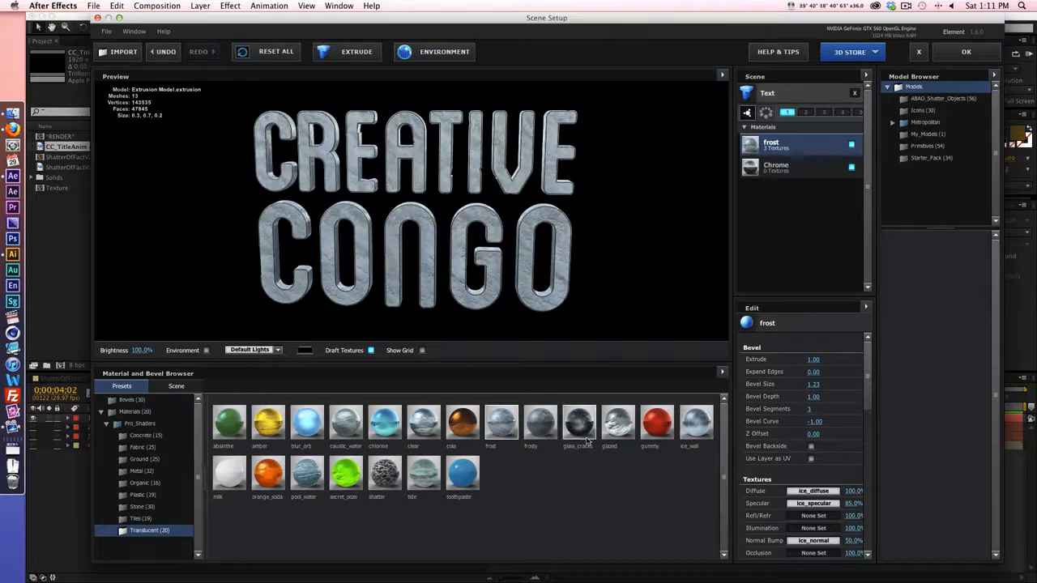
# Step: Replace the Text model's Chrome material with the glass_cracks preset, then select the Text model in the scene
pyautogui.moveTo(587, 438); pyautogui.dragTo(798, 167)
pyautogui.moveTo(718, 199)
pyautogui.mouseDown()
pyautogui.moveTo(541, 220)
pyautogui.moveTo(554, 211)
pyautogui.mouseUp()
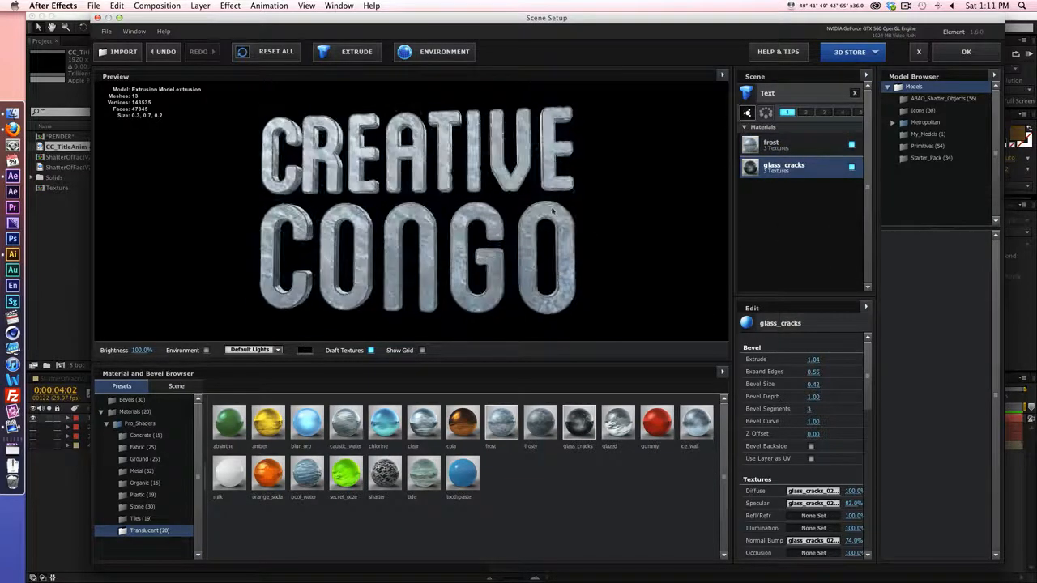
pyautogui.moveTo(489, 205)
pyautogui.mouseDown()
pyautogui.moveTo(505, 213)
pyautogui.moveTo(481, 223)
pyautogui.mouseUp()
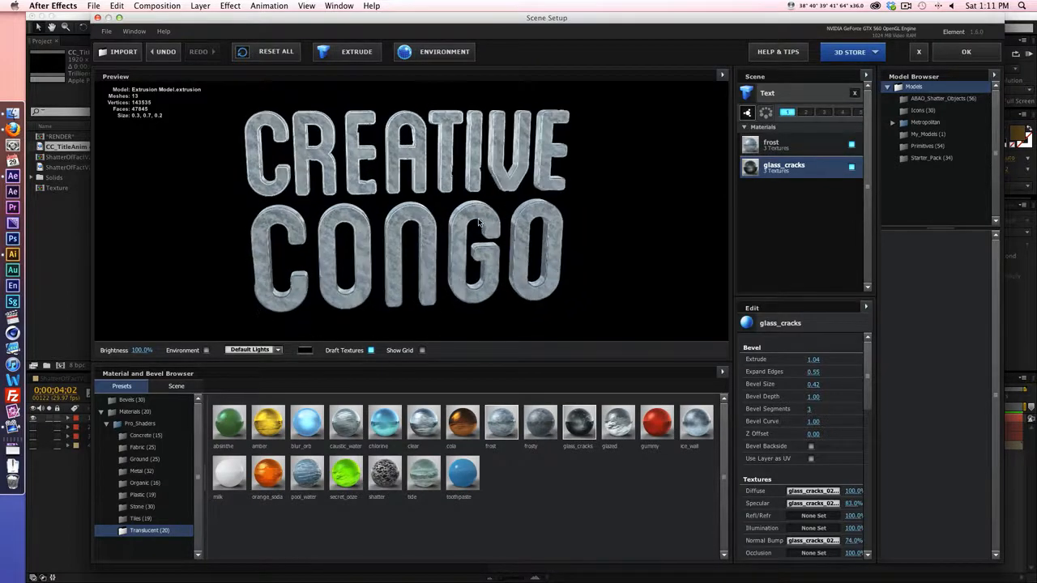
pyautogui.click(808, 96)
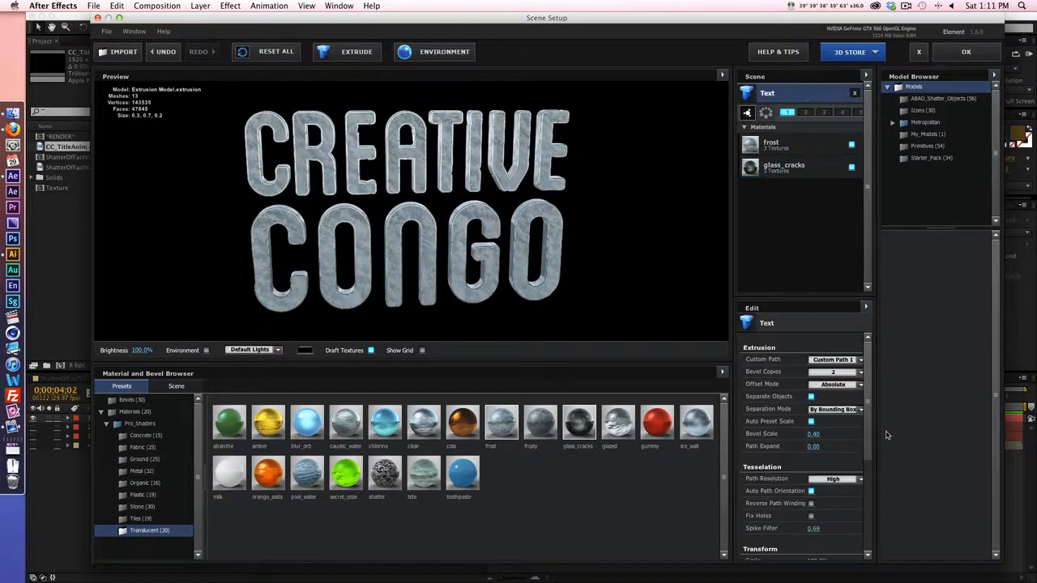
# Step: Set the Text model's Separation Mode to By Geometry and turn off Auto Path Orientation
pyautogui.scroll(-2, 829, 399)
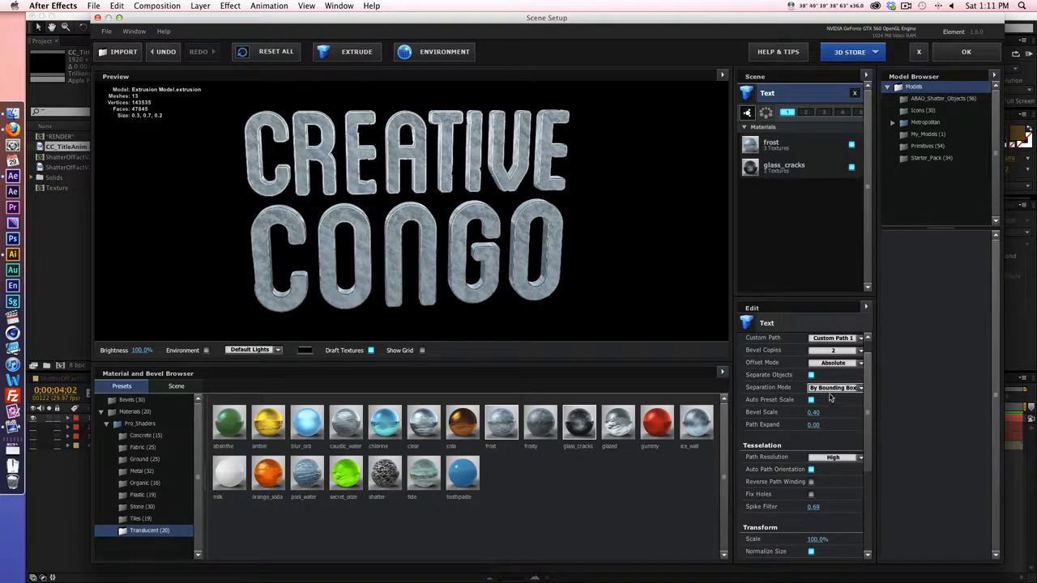
pyautogui.click(832, 388)
pyautogui.click(833, 400)
pyautogui.click(811, 470)
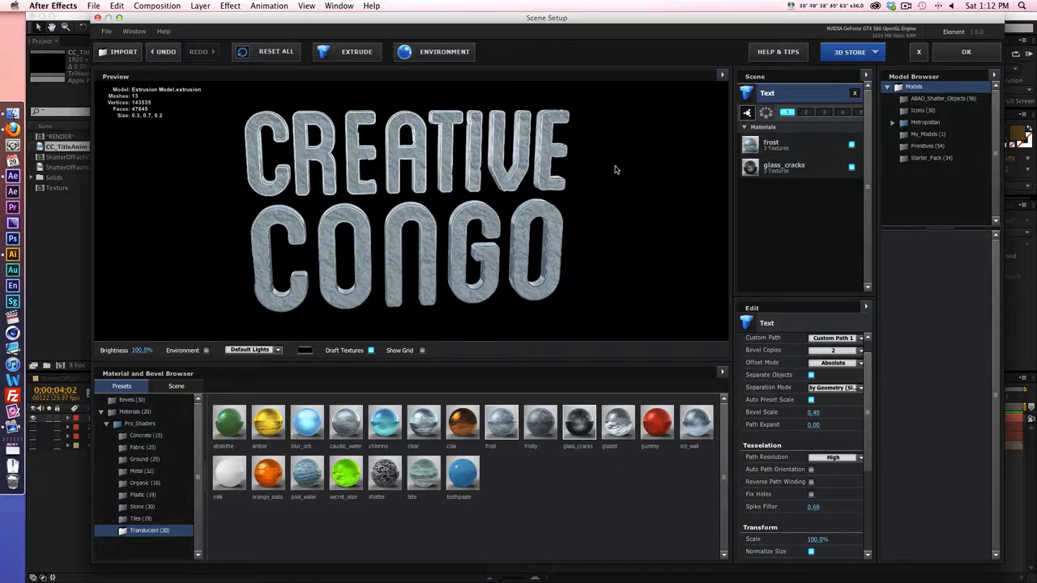
# Step: Duplicate the Text model in the scene and assign the copy to group 2
pyautogui.rightClick(798, 96)
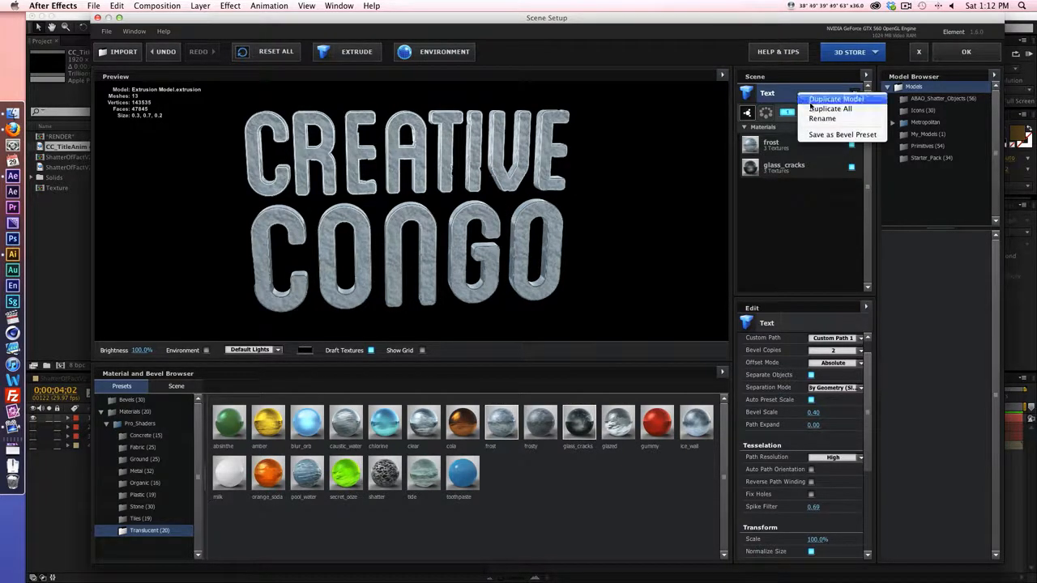
pyautogui.click(811, 100)
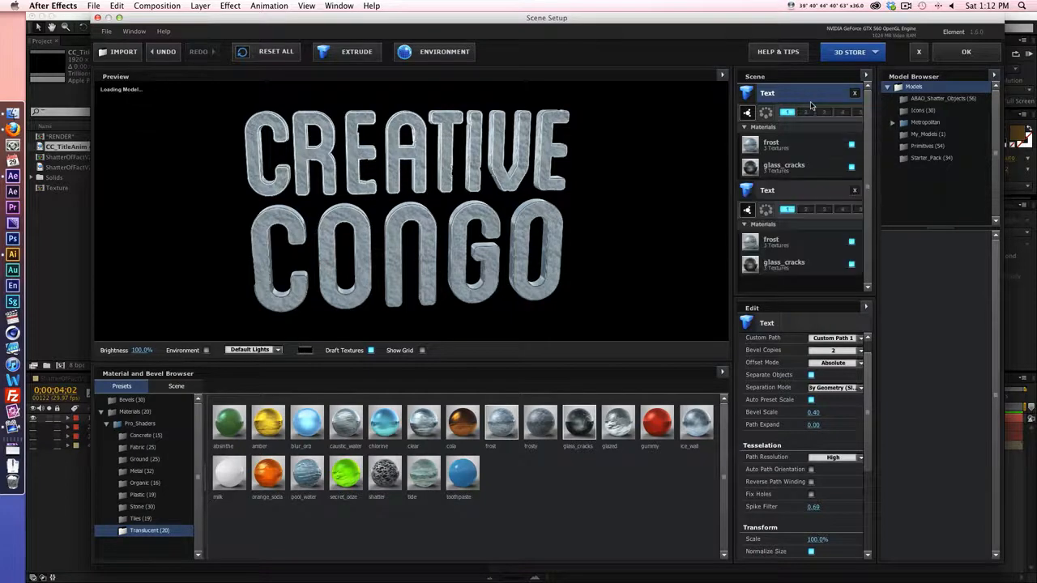
pyautogui.click(807, 210)
# Step: Rename the duplicated model in group 2 as Glass and set its Custom Path to Custom Path 2
pyautogui.doubleClick(810, 191)
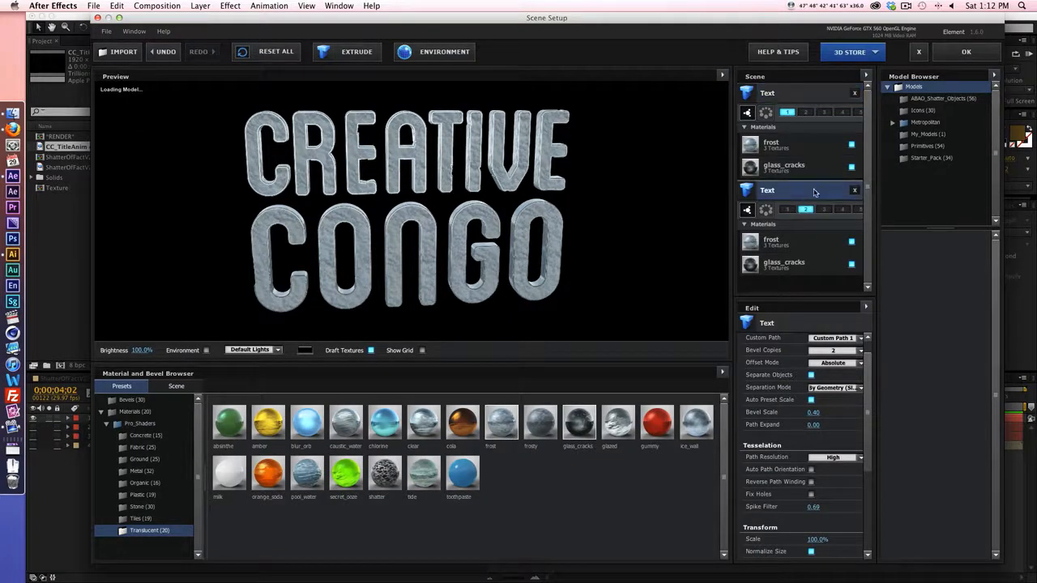
pyautogui.write('Glass')
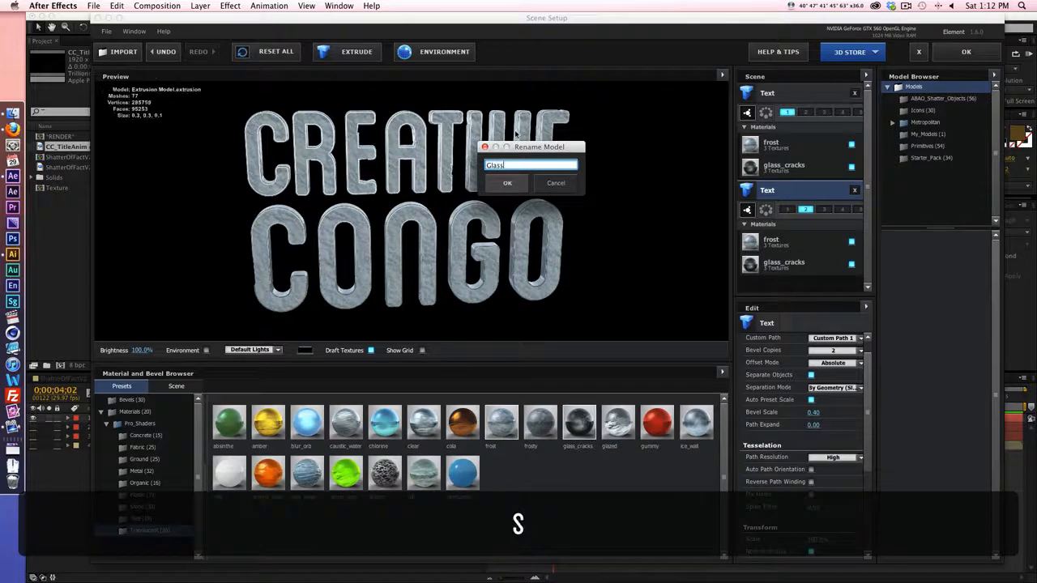
pyautogui.click(507, 182)
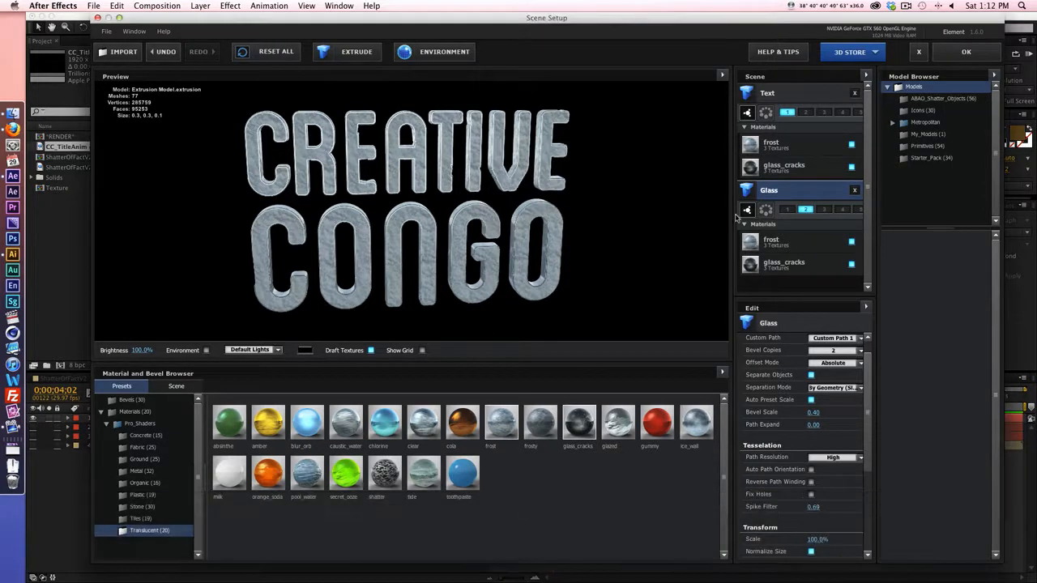
pyautogui.click(841, 338)
pyautogui.click(853, 350)
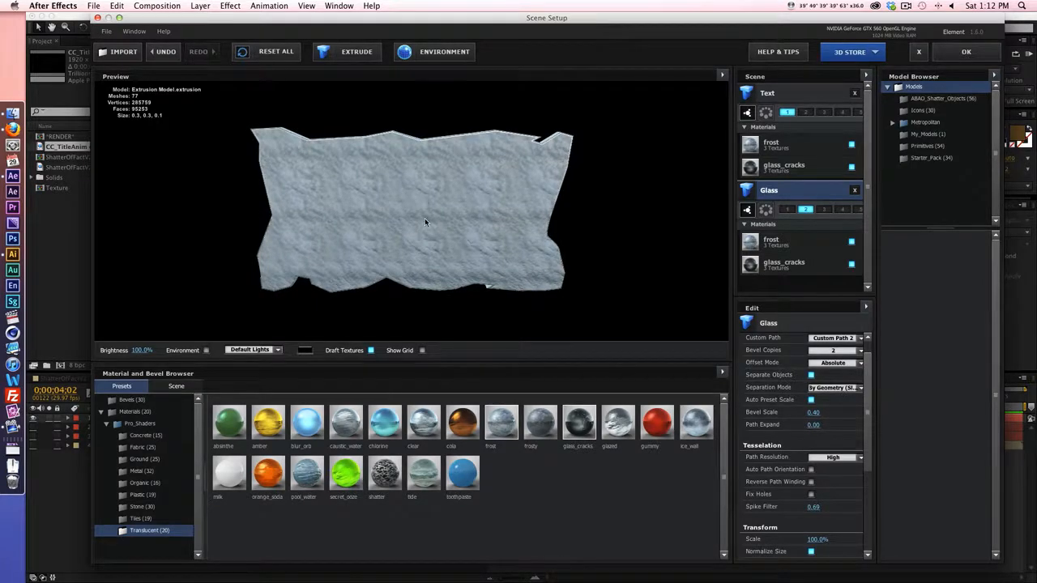
# Step: Replace the Glass model's frost material with the glass_cracks preset from the Translucent shaders
pyautogui.moveTo(425, 218); pyautogui.dragTo(437, 207)
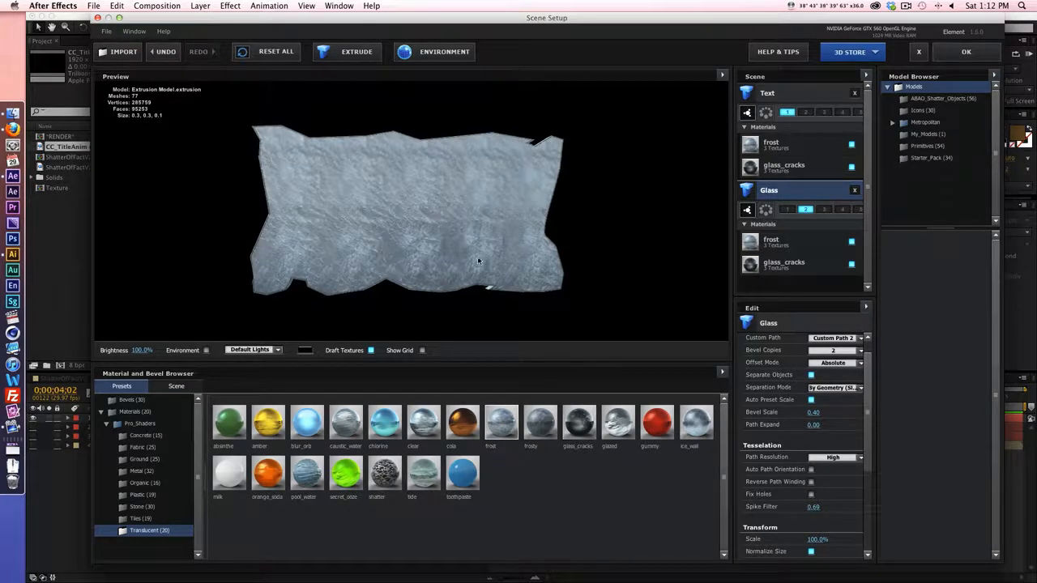
pyautogui.moveTo(477, 261); pyautogui.dragTo(482, 259)
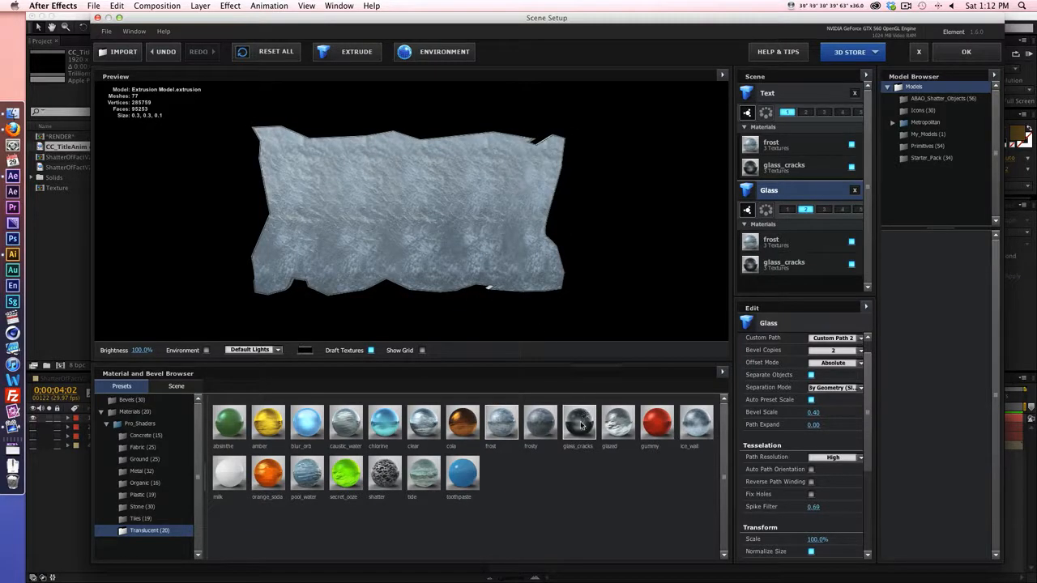
pyautogui.moveTo(513, 228); pyautogui.dragTo(507, 212)
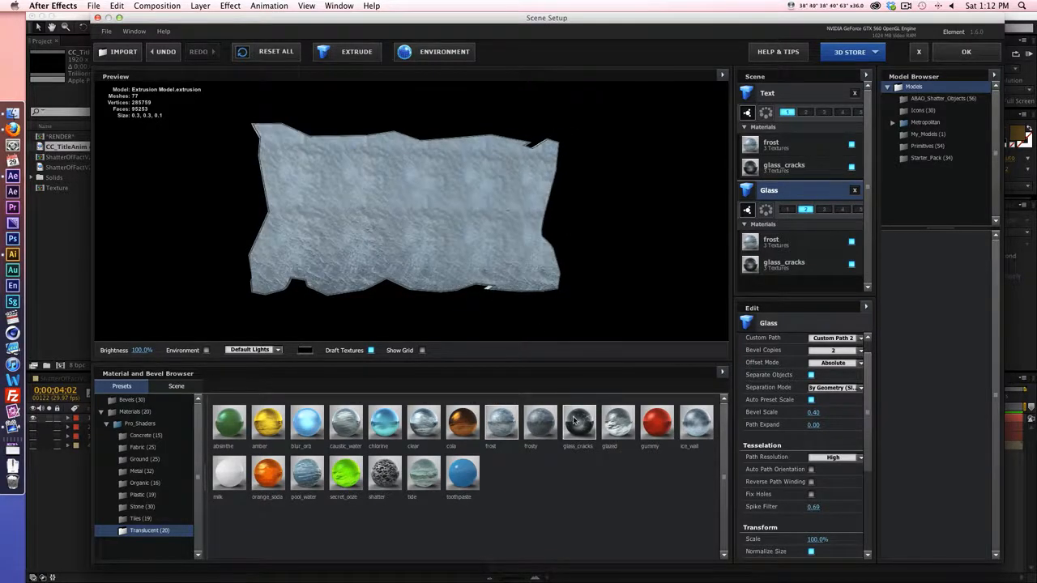
pyautogui.moveTo(575, 421); pyautogui.dragTo(802, 245)
pyautogui.moveTo(521, 235); pyautogui.dragTo(497, 241)
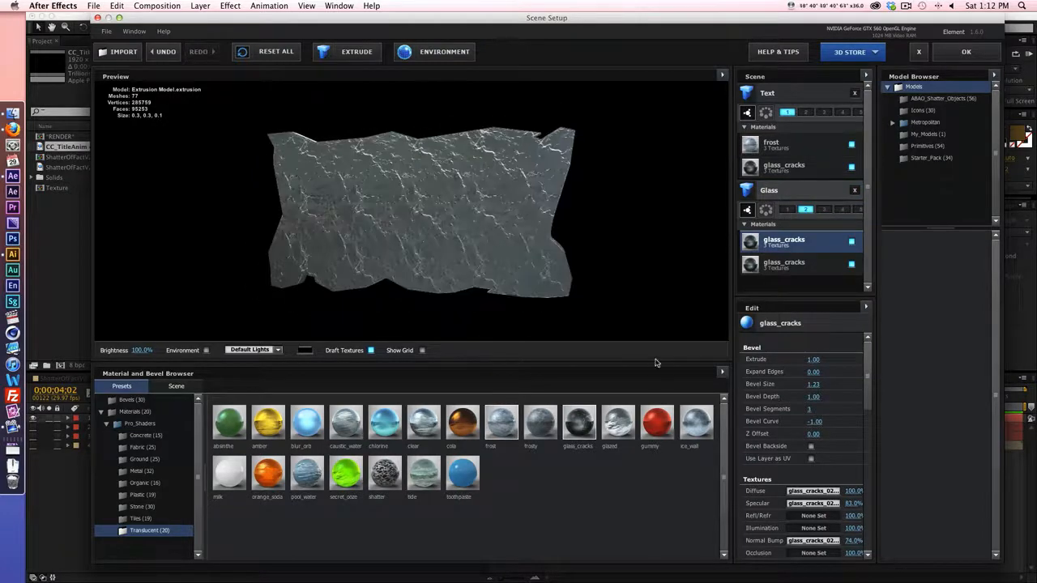
# Step: Replace the Glass model's second material with the frost preset and check the slab's edges from an angle
pyautogui.moveTo(500, 421); pyautogui.dragTo(784, 260)
pyautogui.moveTo(487, 234)
pyautogui.mouseDown()
pyautogui.moveTo(479, 244)
pyautogui.moveTo(487, 232)
pyautogui.mouseUp()
pyautogui.moveTo(392, 224); pyautogui.dragTo(431, 259)
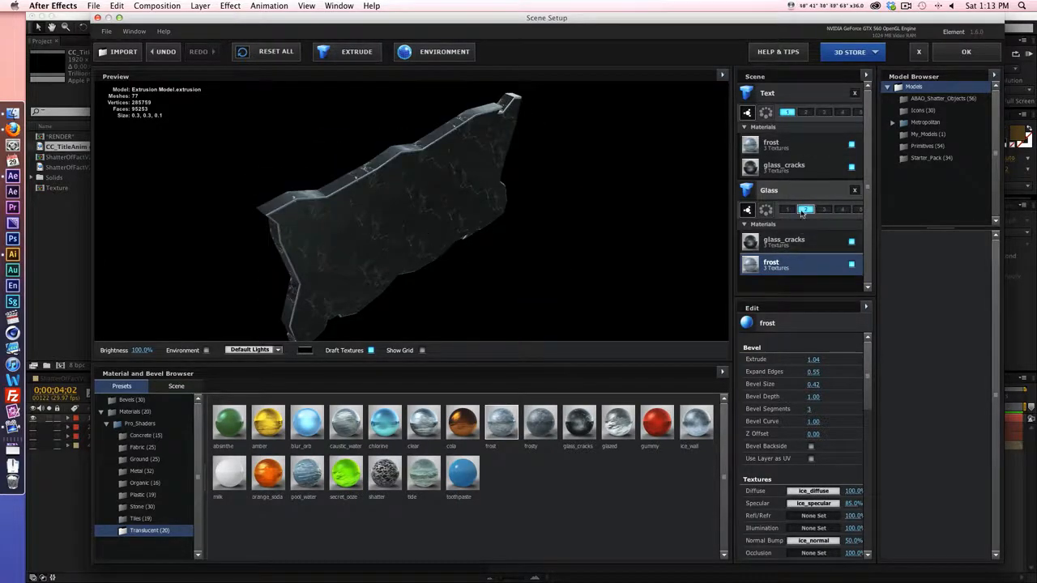
# Step: Set the Extrude value of the Glass model's glass_cracks material to 0.40
pyautogui.click(800, 241)
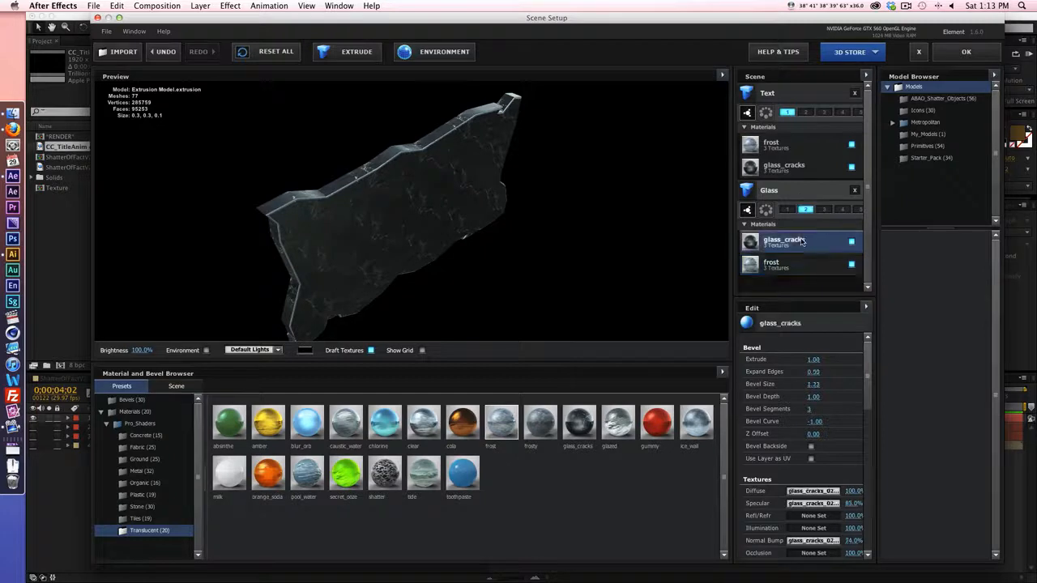
pyautogui.click(814, 359)
pyautogui.write('.4')
pyautogui.press('Return')
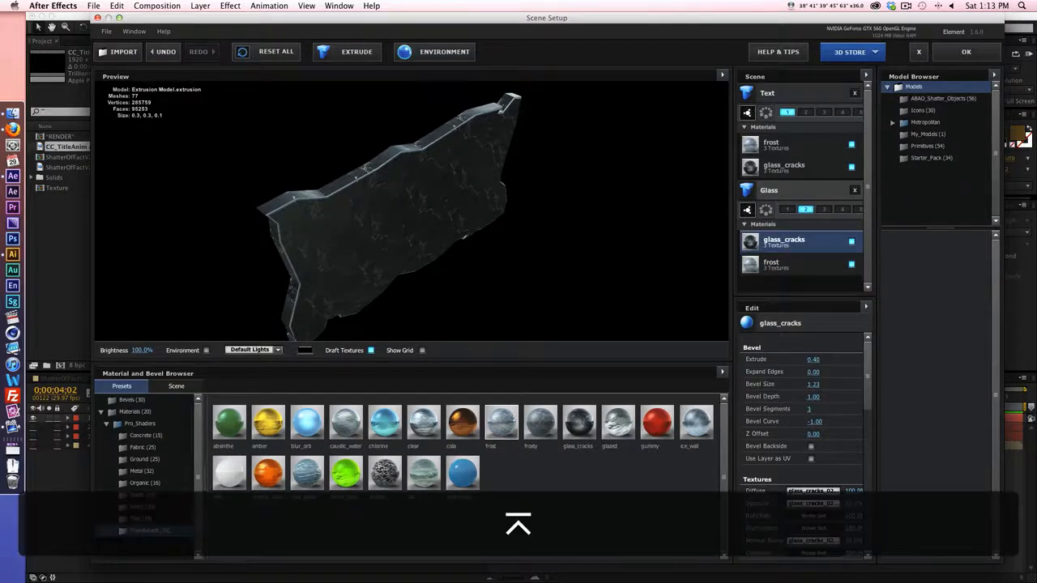
# Step: Set the Extrude value of the Glass model's frost material to 0.44 and inspect the thinner slab
pyautogui.click(800, 263)
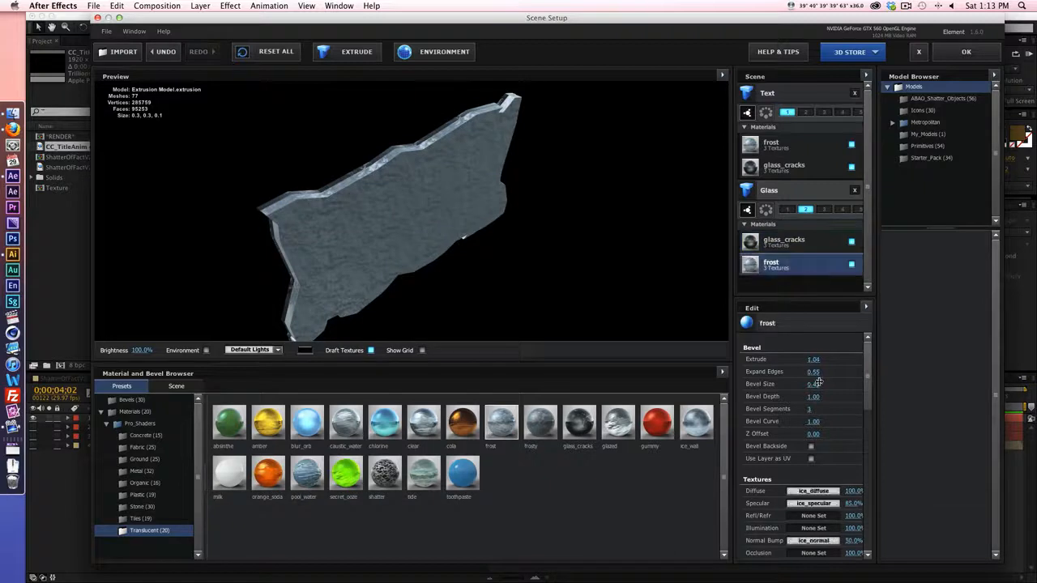
pyautogui.click(814, 359)
pyautogui.press('Return')
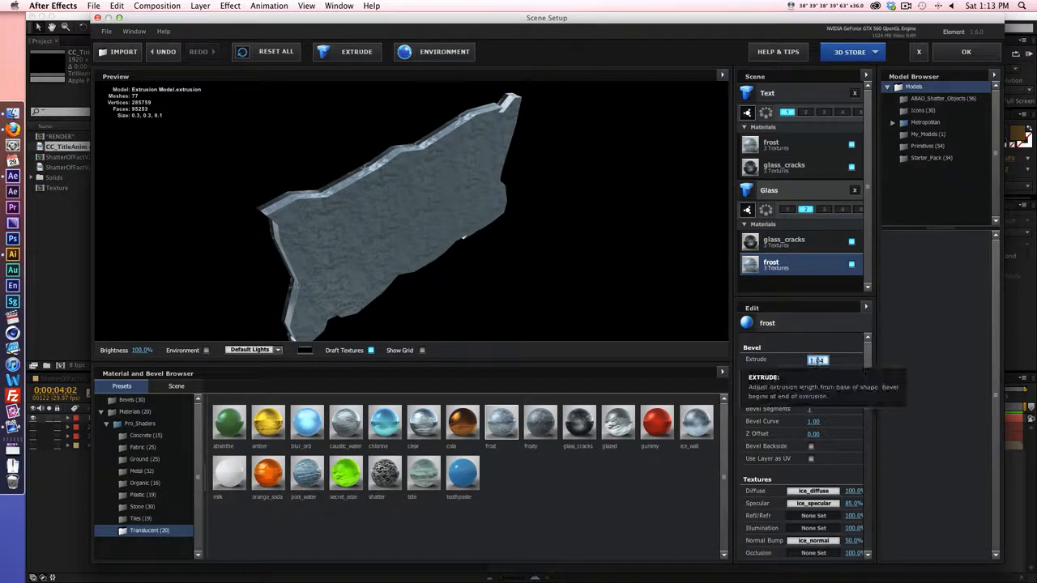
pyautogui.click(815, 359)
pyautogui.write('0.44')
pyautogui.press('Return')
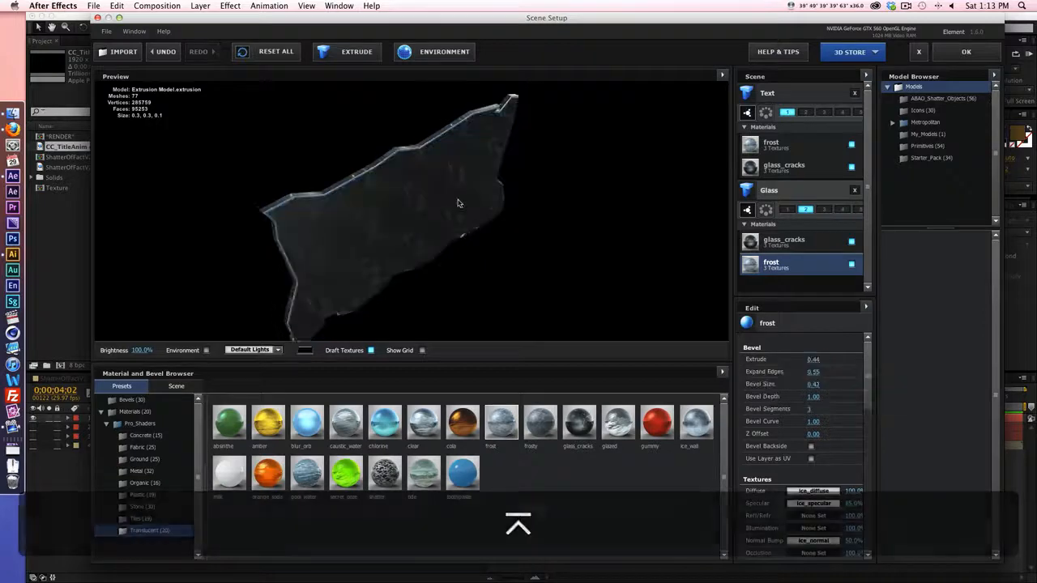
pyautogui.moveTo(459, 204); pyautogui.dragTo(407, 152)
pyautogui.moveTo(475, 190); pyautogui.dragTo(488, 212)
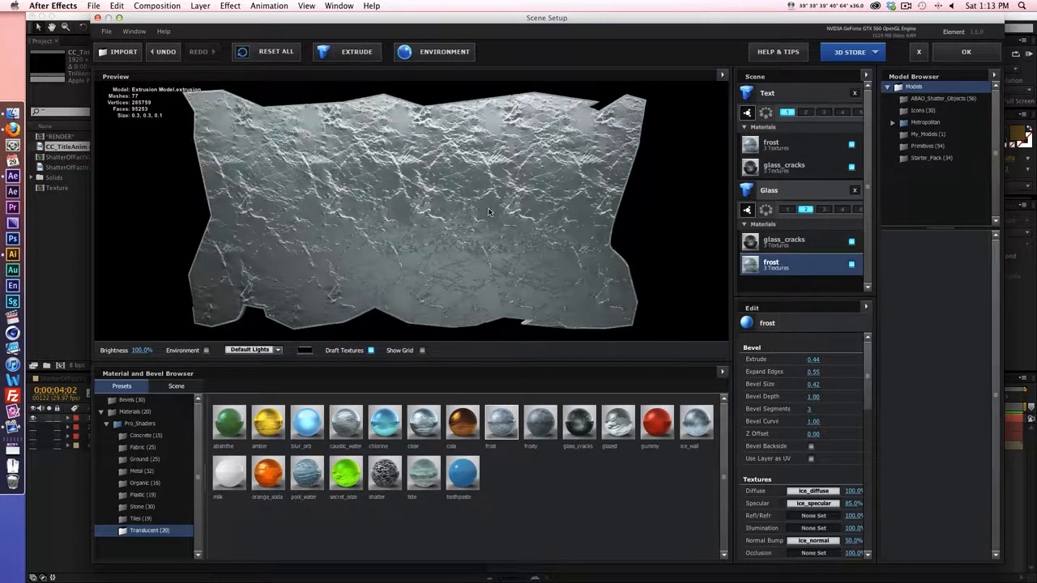
# Step: Set the Diffuse texture of the Glass model's glass_cracks material to Custom Layer 1 (Texture)
pyautogui.scroll(-3, 863, 384)
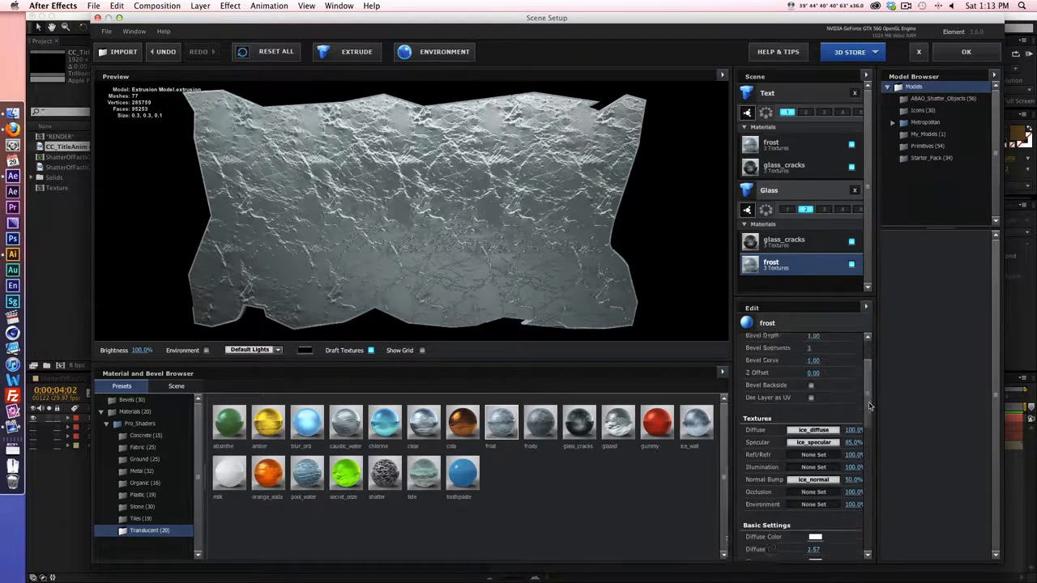
pyautogui.click(808, 241)
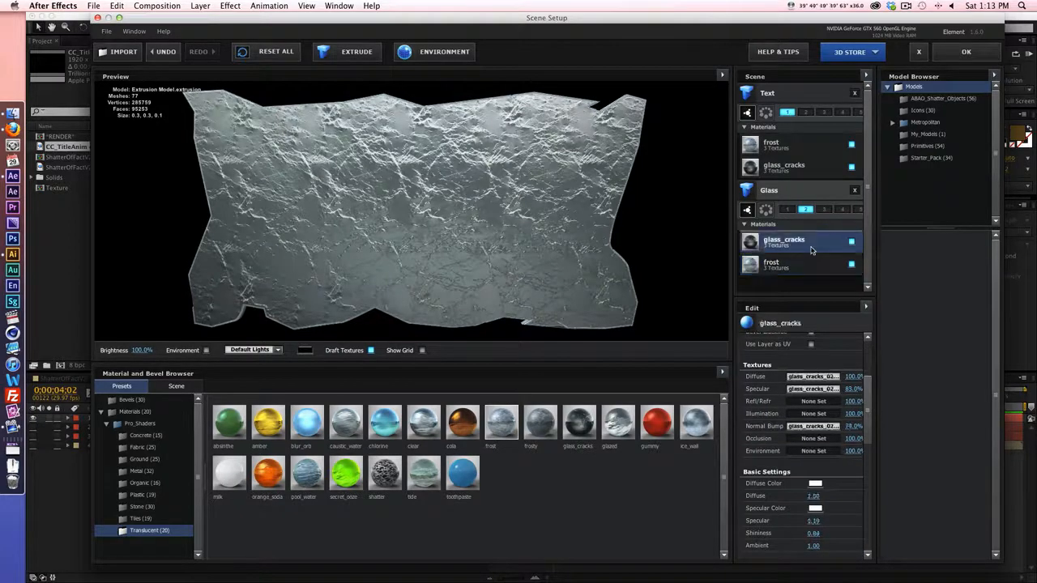
pyautogui.moveTo(504, 214); pyautogui.dragTo(482, 204)
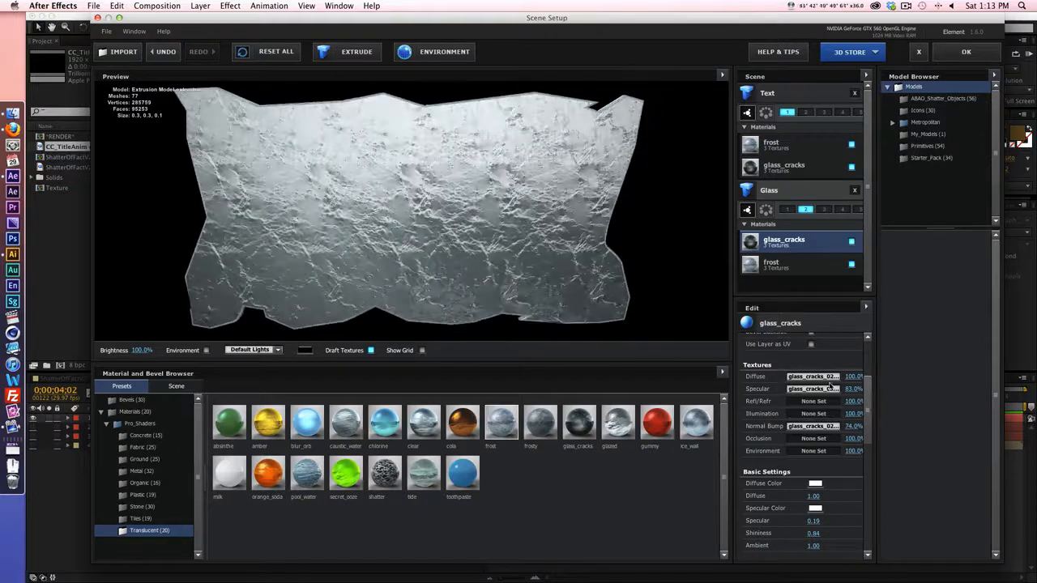
pyautogui.click(814, 376)
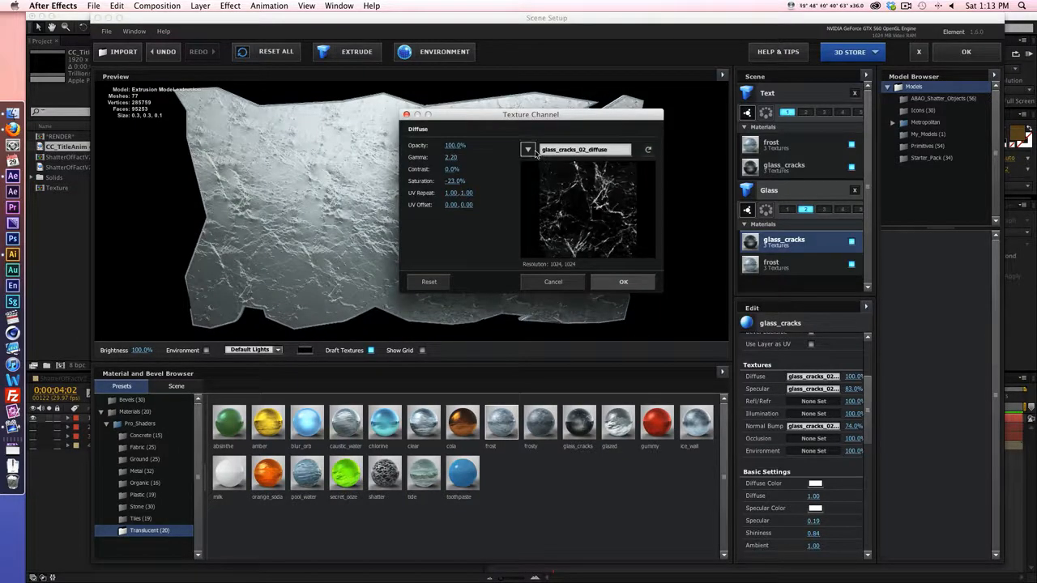
pyautogui.moveTo(533, 119); pyautogui.dragTo(531, 116)
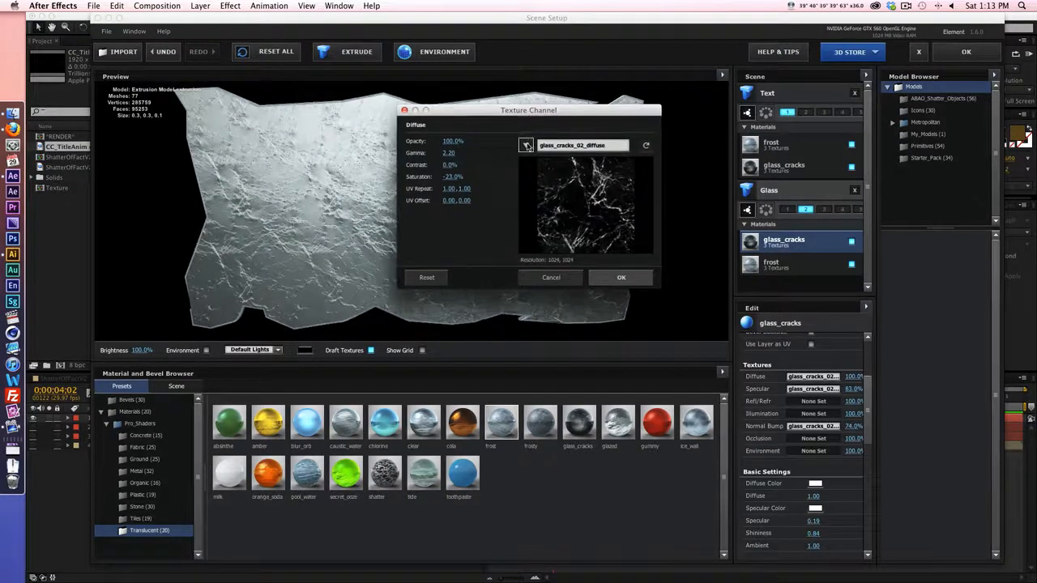
pyautogui.click(526, 146)
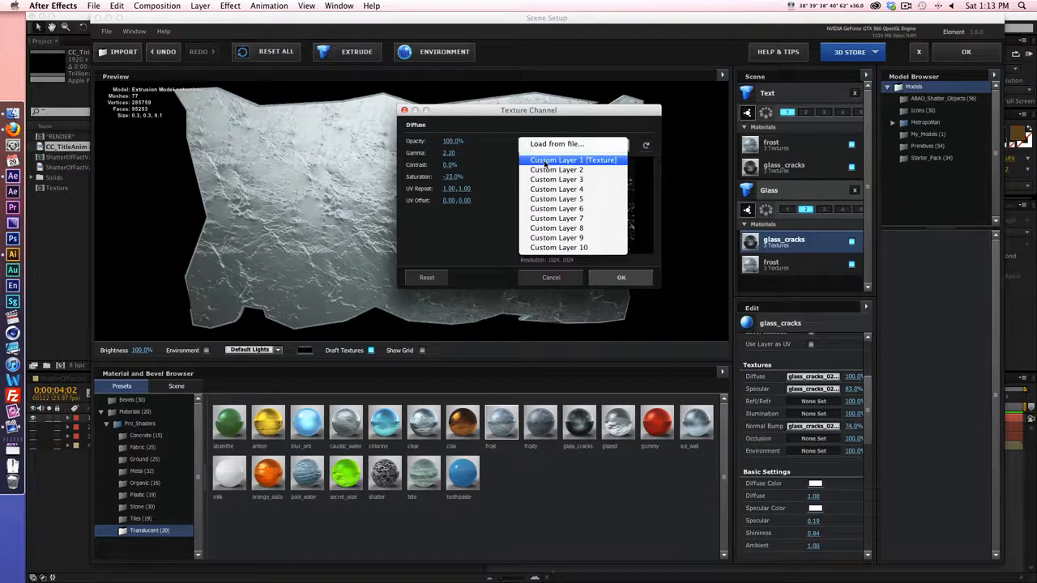
pyautogui.click(544, 162)
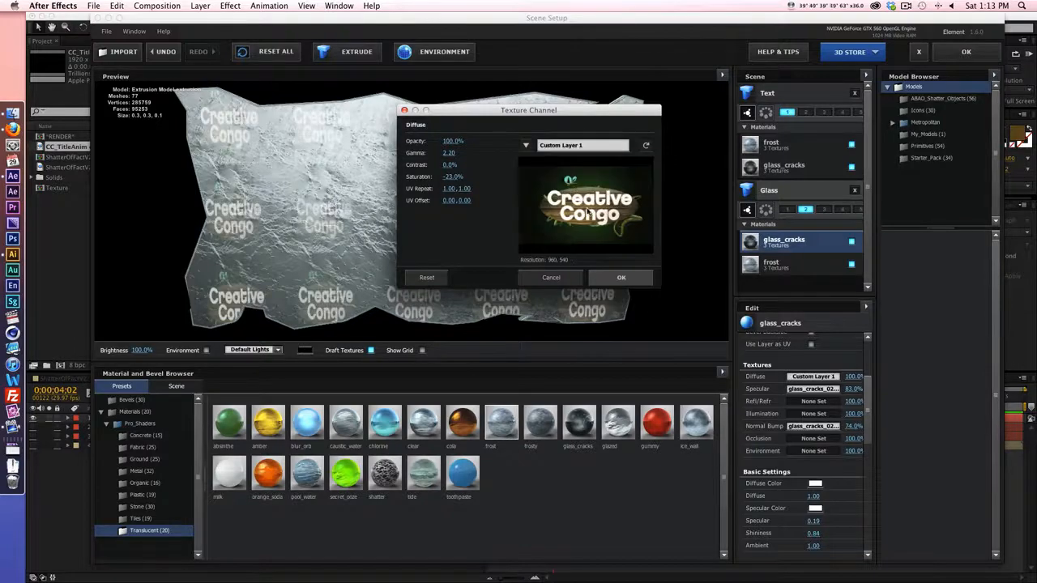
pyautogui.click(621, 278)
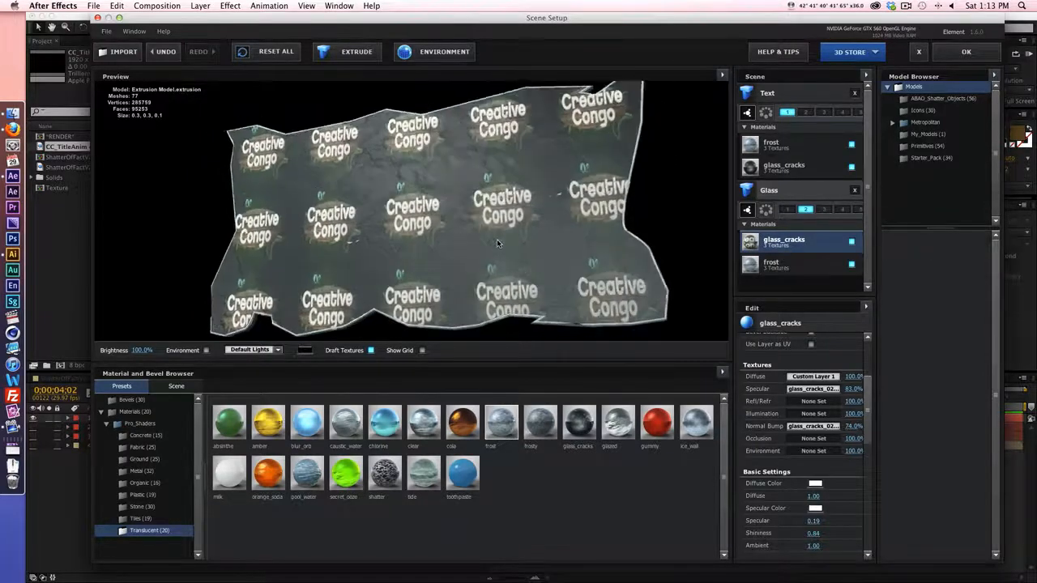
pyautogui.moveTo(497, 243); pyautogui.dragTo(521, 279)
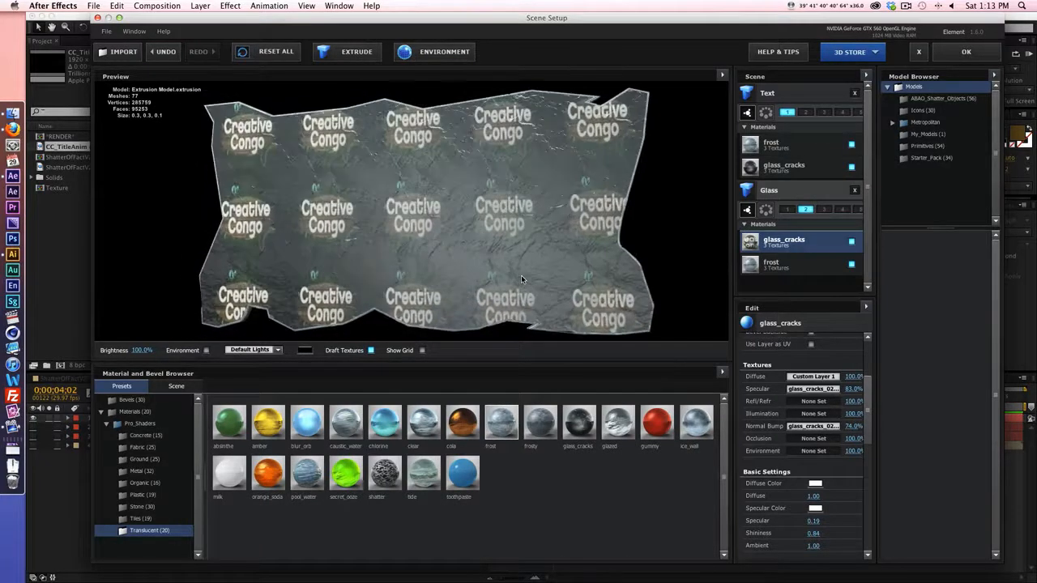
# Step: Change the Glass model's Texture Mapping to Box
pyautogui.click(795, 193)
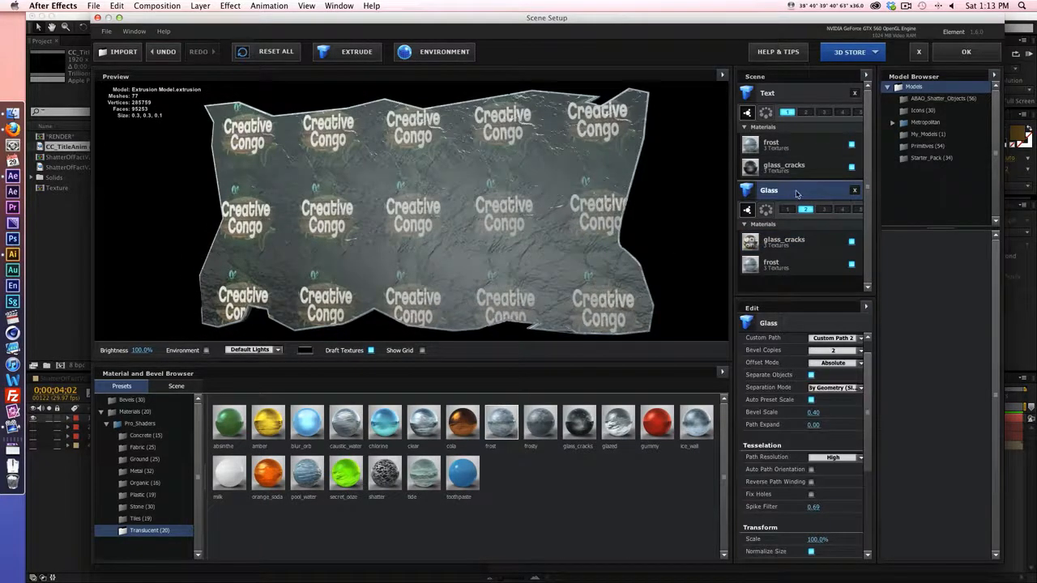
pyautogui.moveTo(870, 378); pyautogui.dragTo(868, 462)
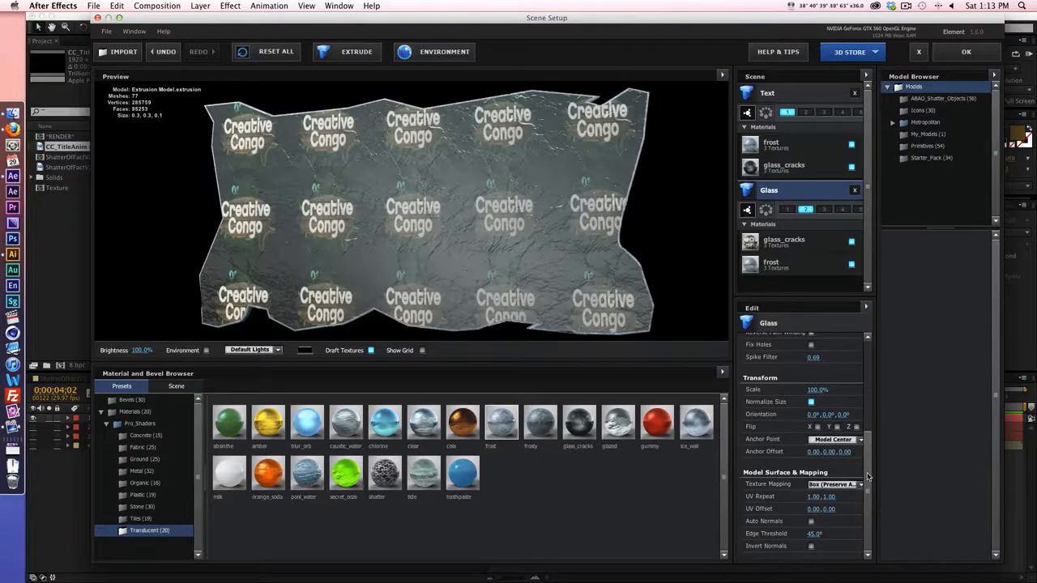
pyautogui.click(843, 486)
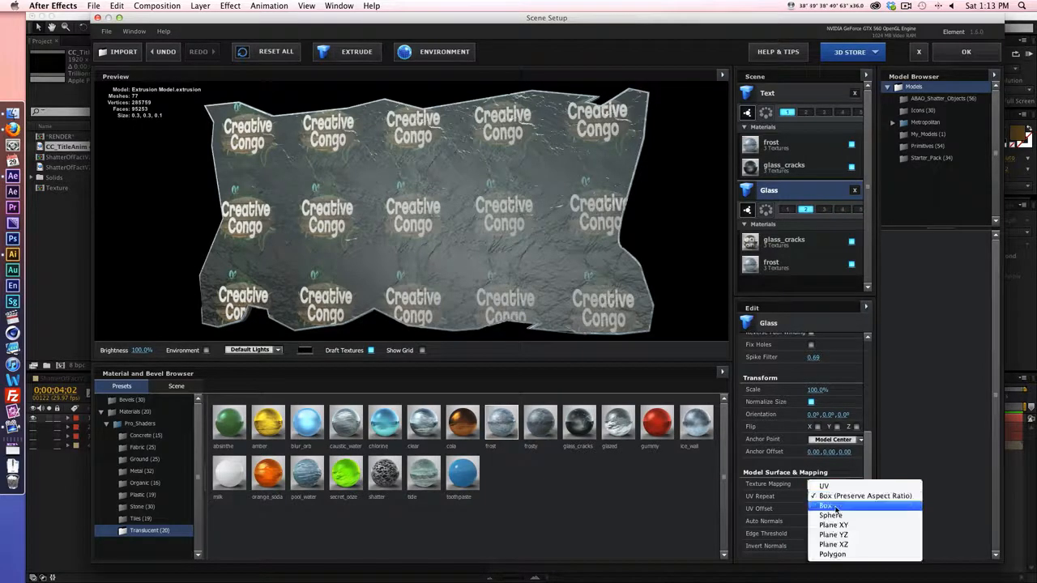
pyautogui.click(840, 511)
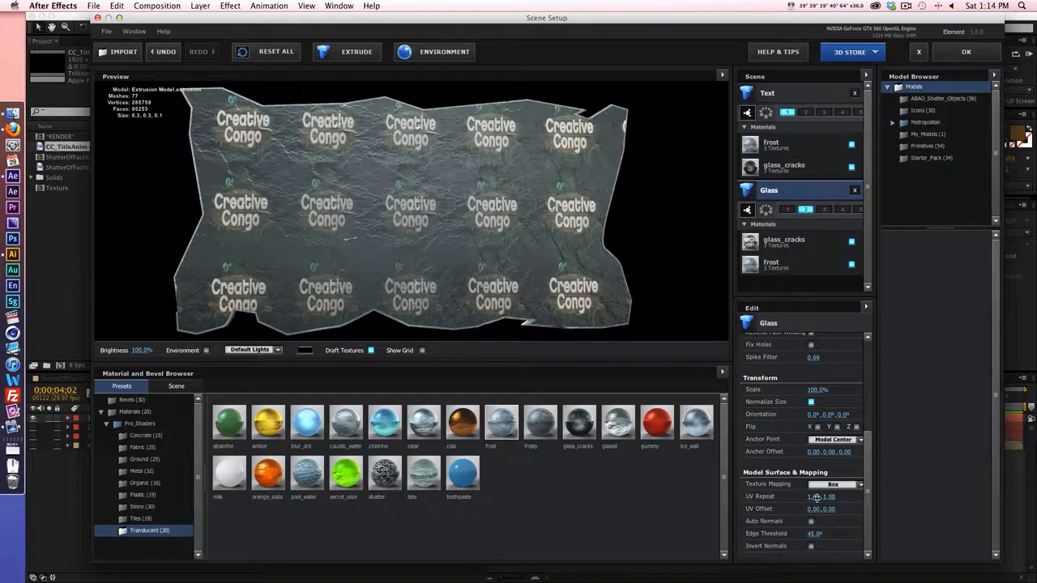
# Step: Fit a single centred logo on the glass by setting UV Repeat to 0.24, 0.35 and UV Offset to -0.64, 0.28
pyautogui.moveTo(812, 497)
pyautogui.mouseDown()
pyautogui.moveTo(775, 497)
pyautogui.moveTo(833, 500)
pyautogui.moveTo(780, 509)
pyautogui.moveTo(841, 508)
pyautogui.moveTo(806, 498)
pyautogui.mouseUp()
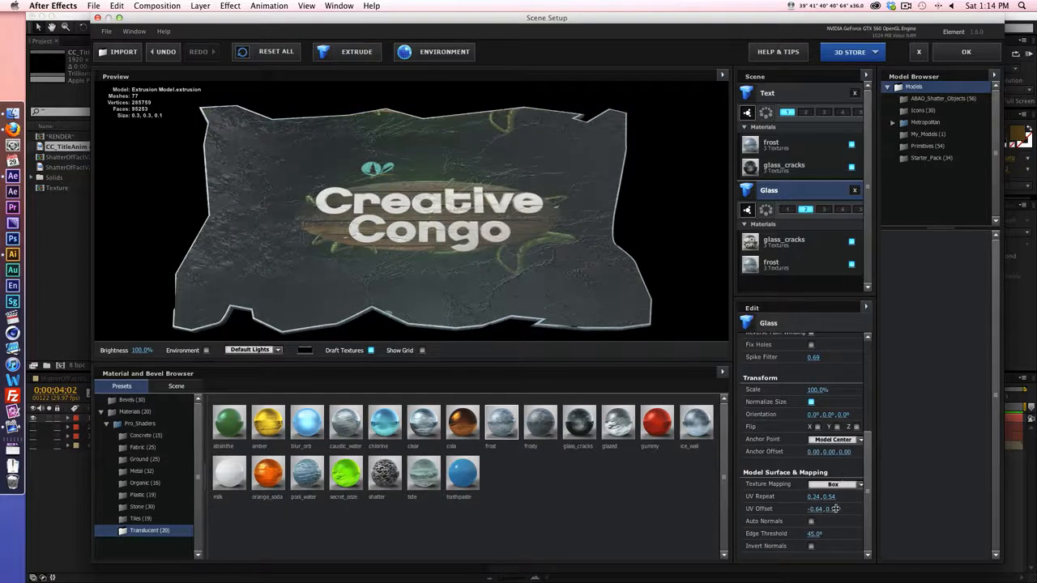
pyautogui.moveTo(831, 496); pyautogui.dragTo(815, 497)
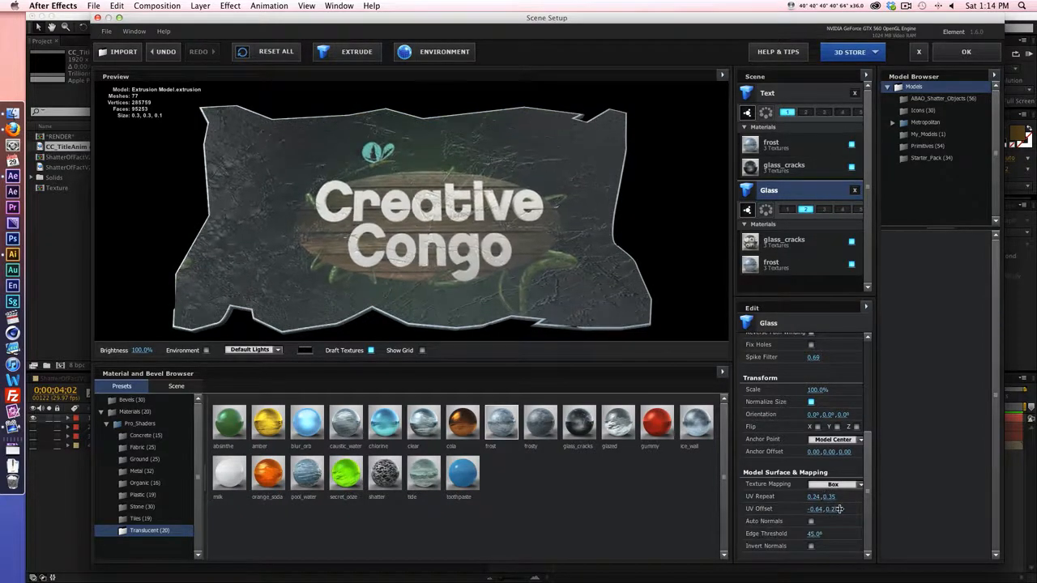
pyautogui.moveTo(483, 251); pyautogui.dragTo(506, 224)
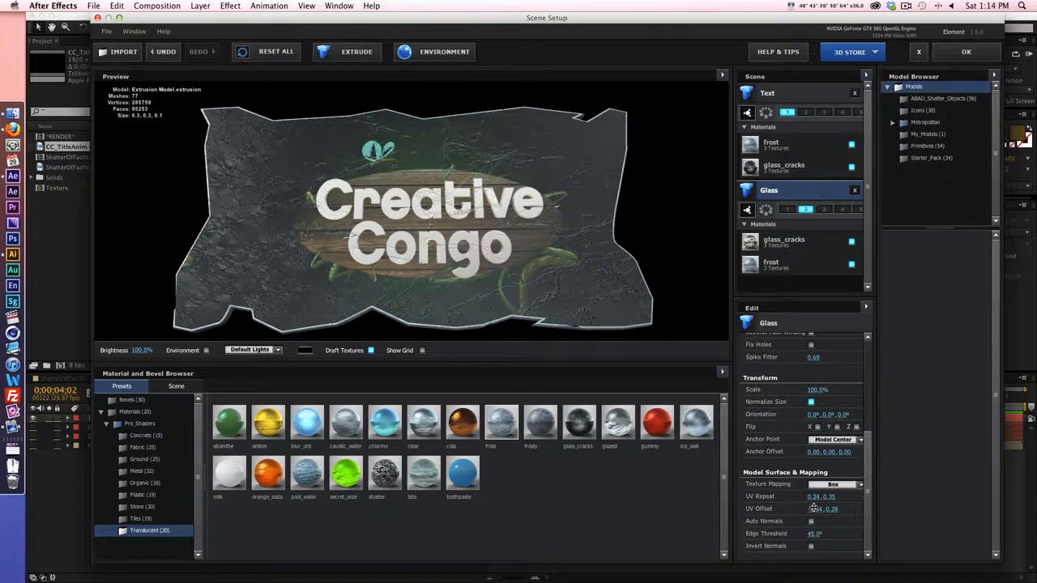
# Step: Undo and redo the last UV Offset change on the Glass model to compare the logo's placement
pyautogui.press('super+z')
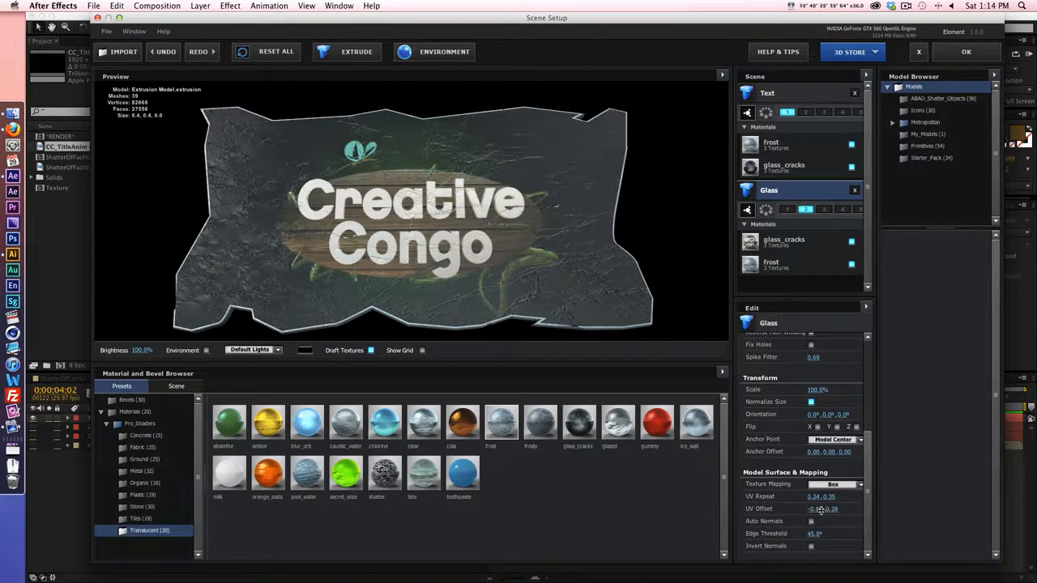
pyautogui.press('super+shift+z')
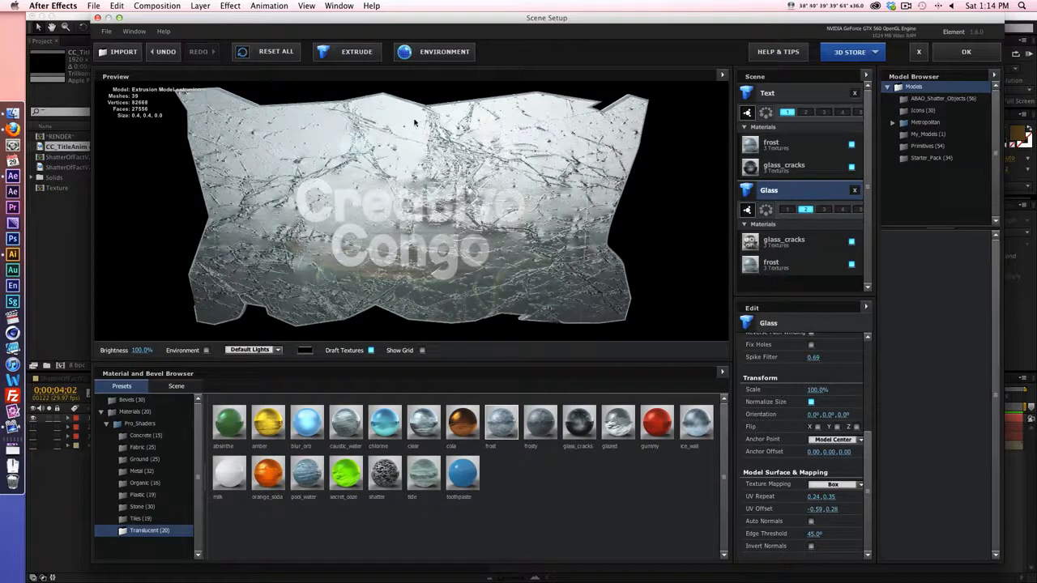
# Step: Change the scene's environment texture to Underpass
pyautogui.click(427, 51)
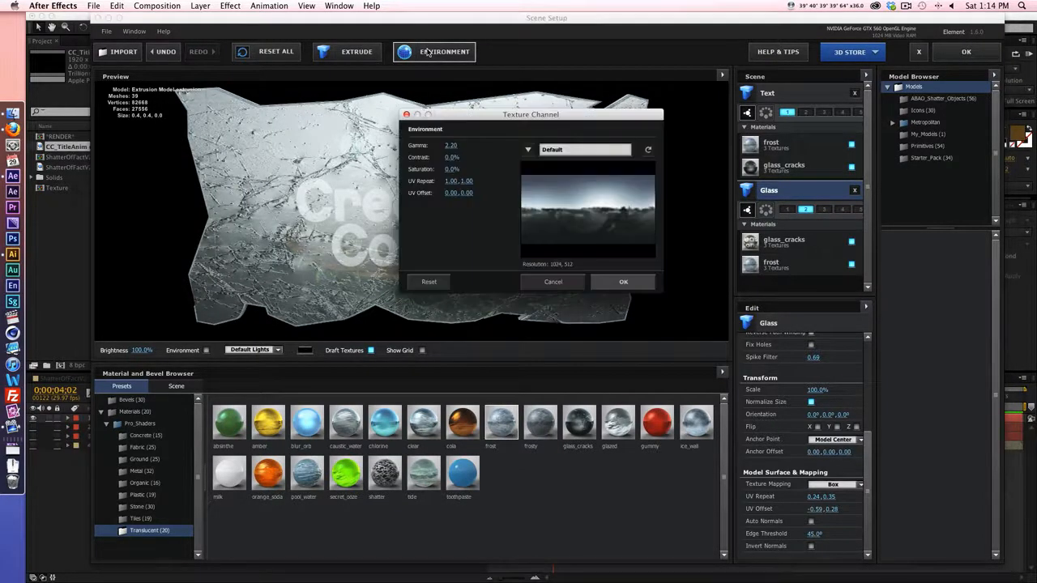
pyautogui.click(575, 149)
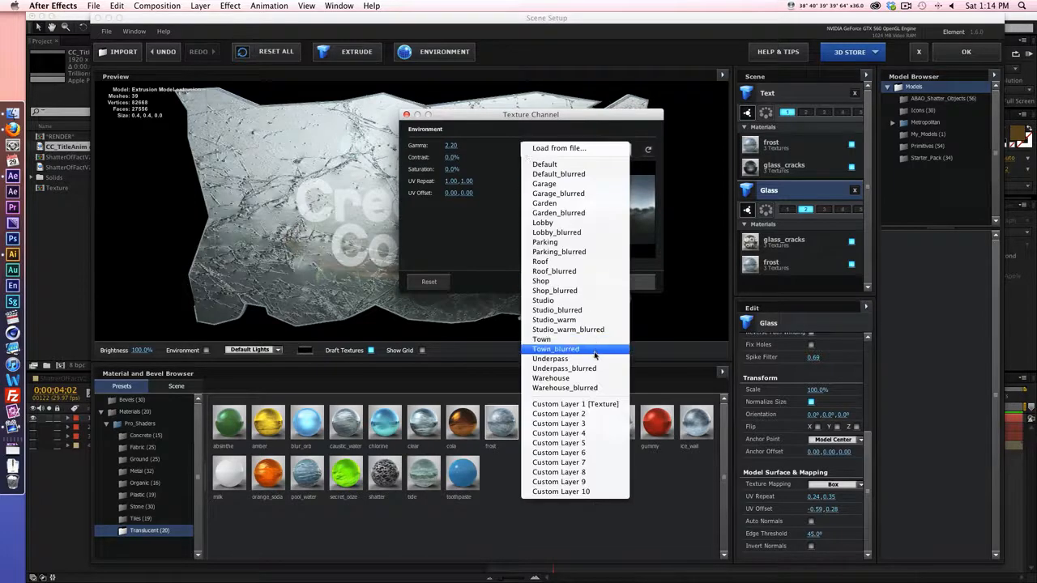
pyautogui.click(601, 358)
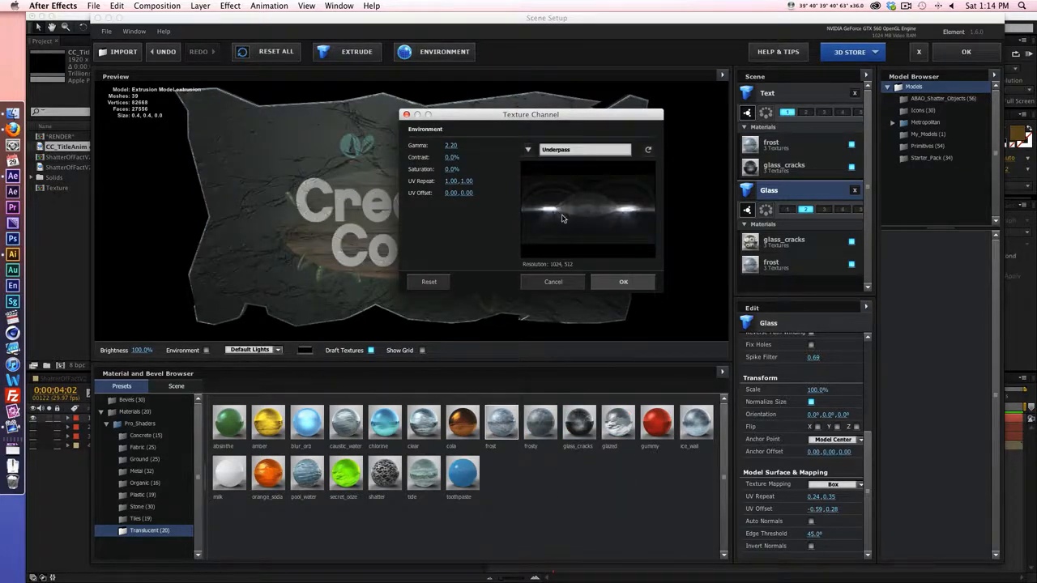
pyautogui.click(623, 282)
# Step: Set the Glass model's Texture Mapping to Plane XY and recentre the logo with UV Repeat 0.24, 0.34 and UV Offset -0.05, 0.65
pyautogui.moveTo(509, 256); pyautogui.dragTo(610, 256)
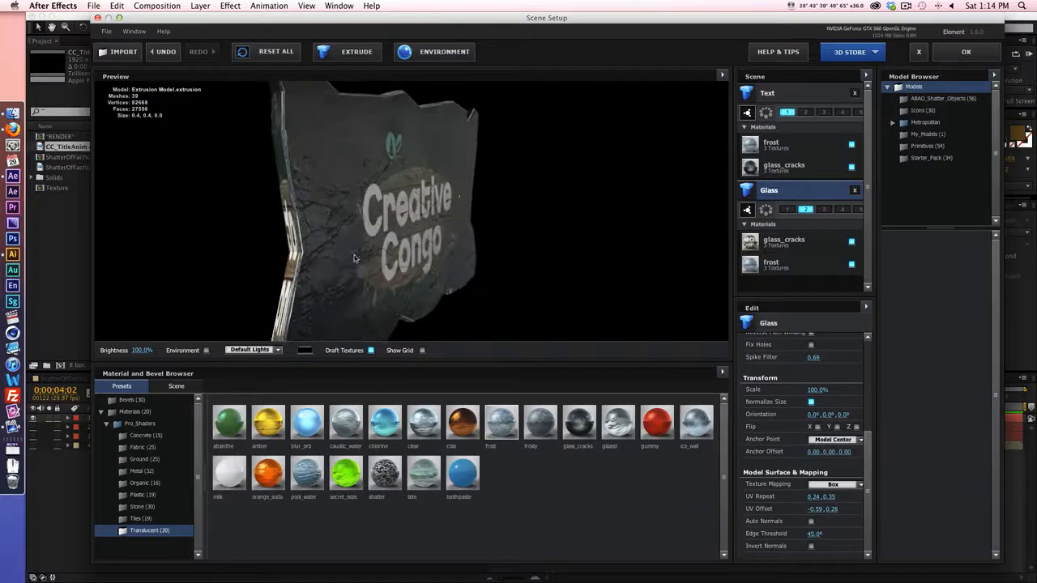
pyautogui.scroll(2, 389, 221)
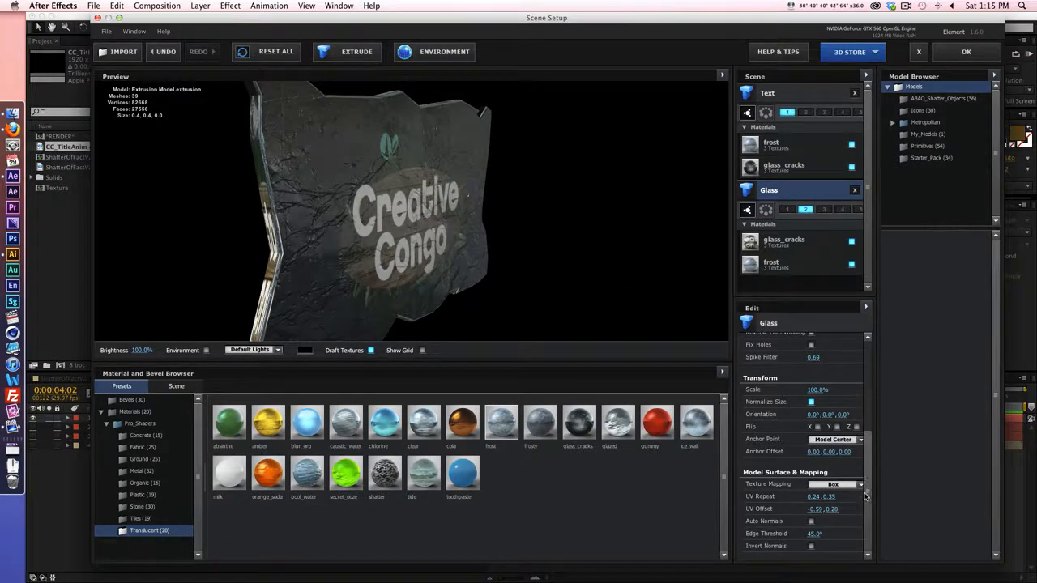
pyautogui.click(834, 484)
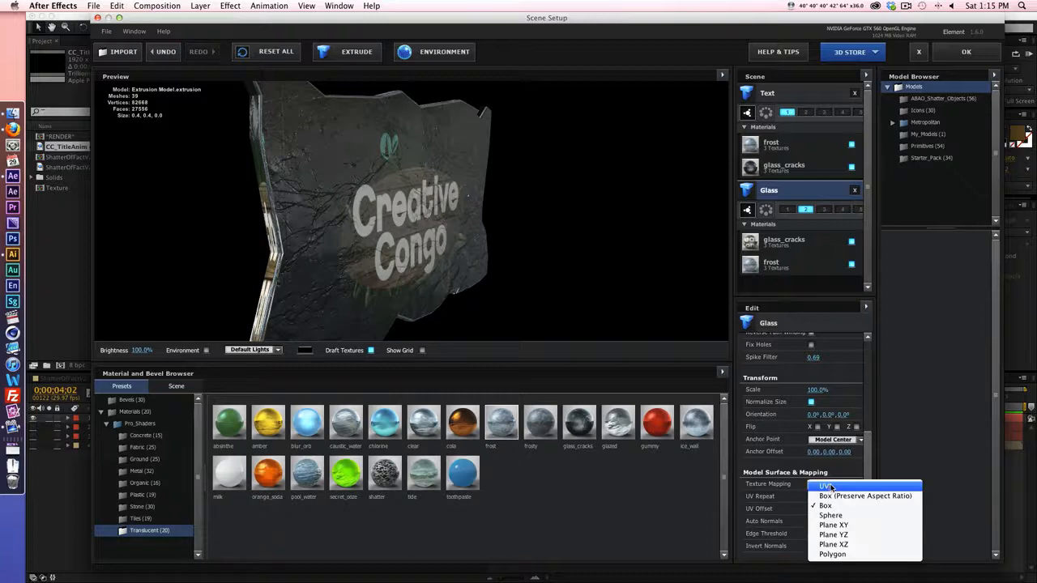
pyautogui.click(843, 528)
pyautogui.moveTo(486, 259); pyautogui.dragTo(409, 247)
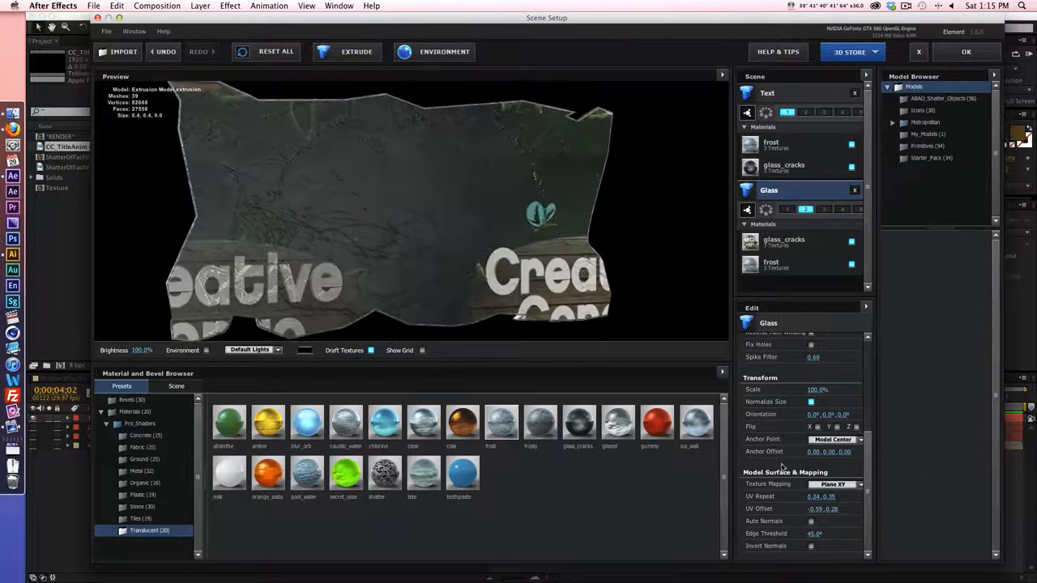
pyautogui.moveTo(837, 504)
pyautogui.mouseDown()
pyautogui.moveTo(850, 508)
pyautogui.moveTo(837, 509)
pyautogui.mouseUp()
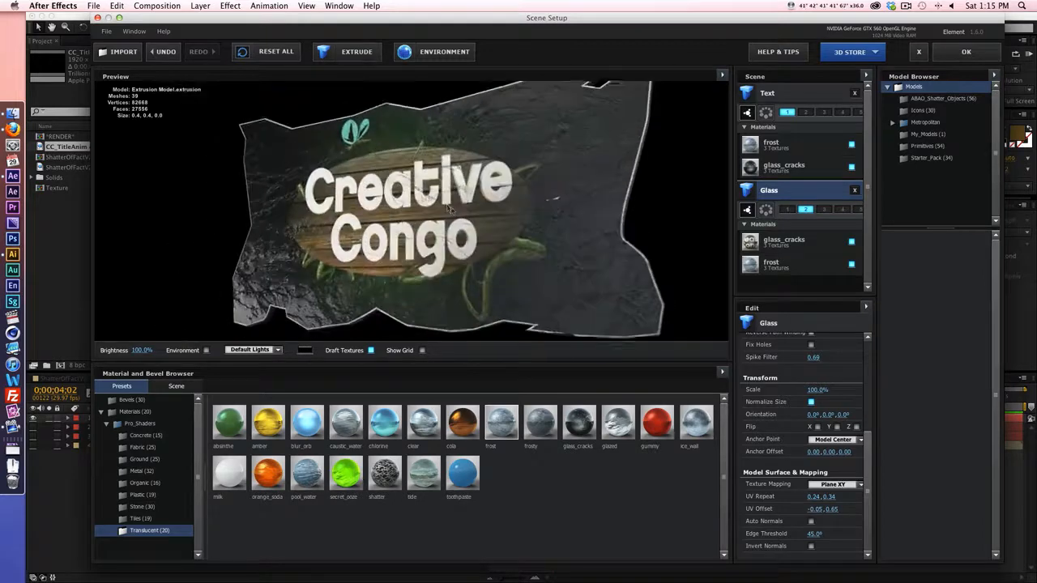
# Step: Inspect the extruded Text model from the front and apply the scene setup to the composition
pyautogui.click(812, 96)
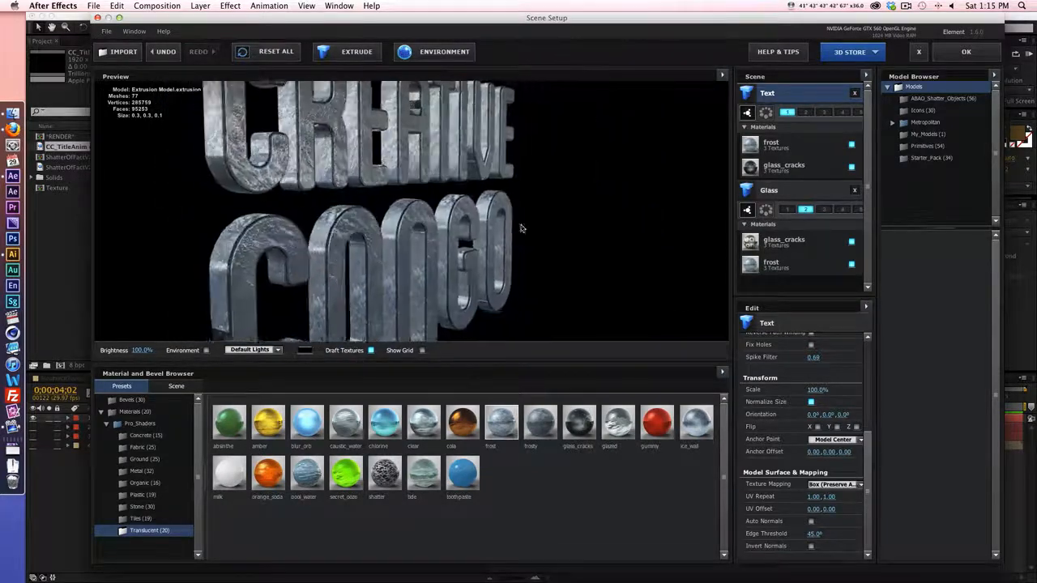
pyautogui.moveTo(521, 229); pyautogui.dragTo(497, 268)
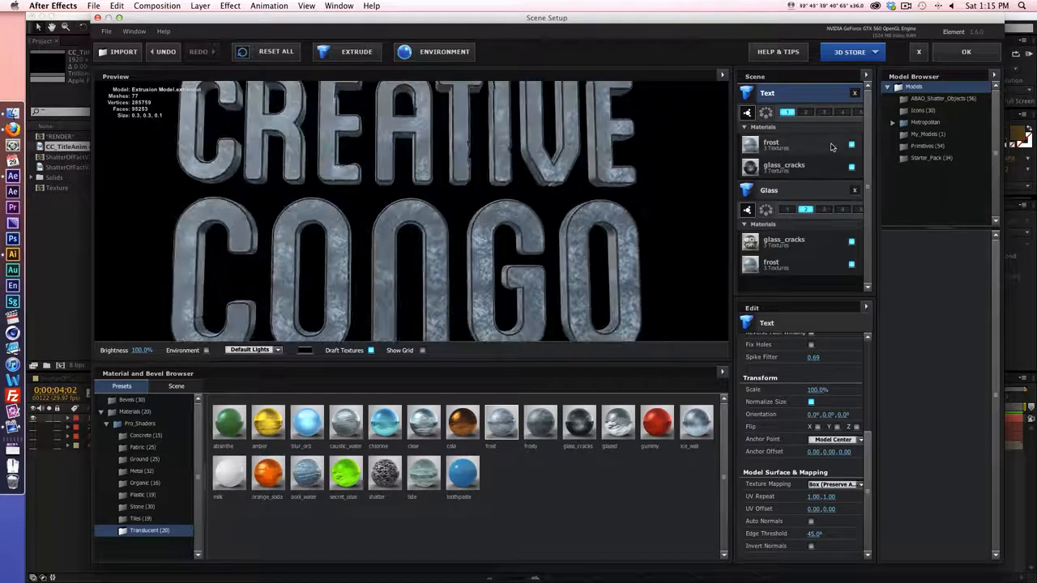
pyautogui.click(961, 56)
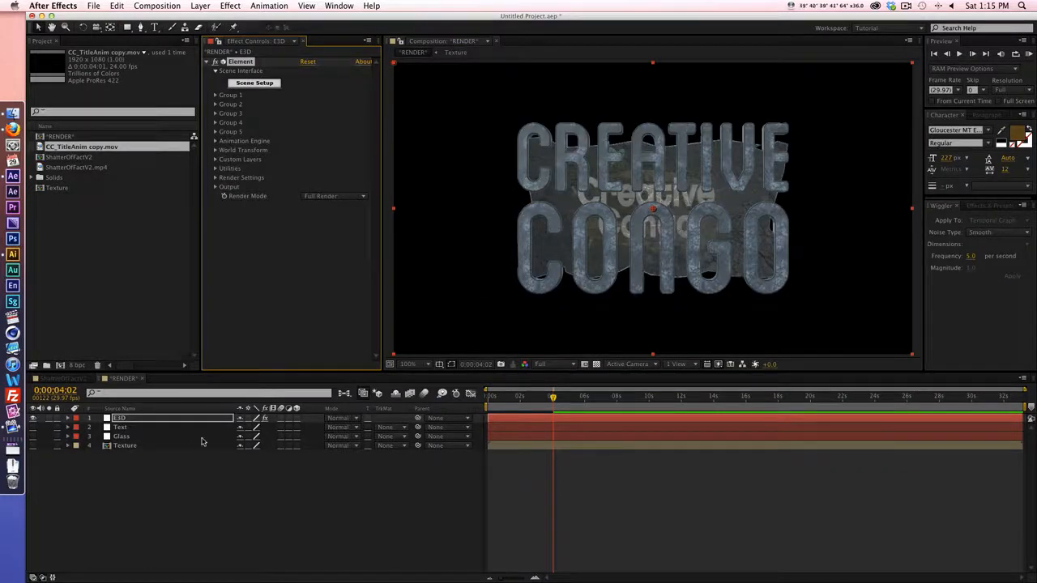
# Step: Add a two-node camera with the 24mm preset to the RENDER composition
pyautogui.rightClick(239, 460)
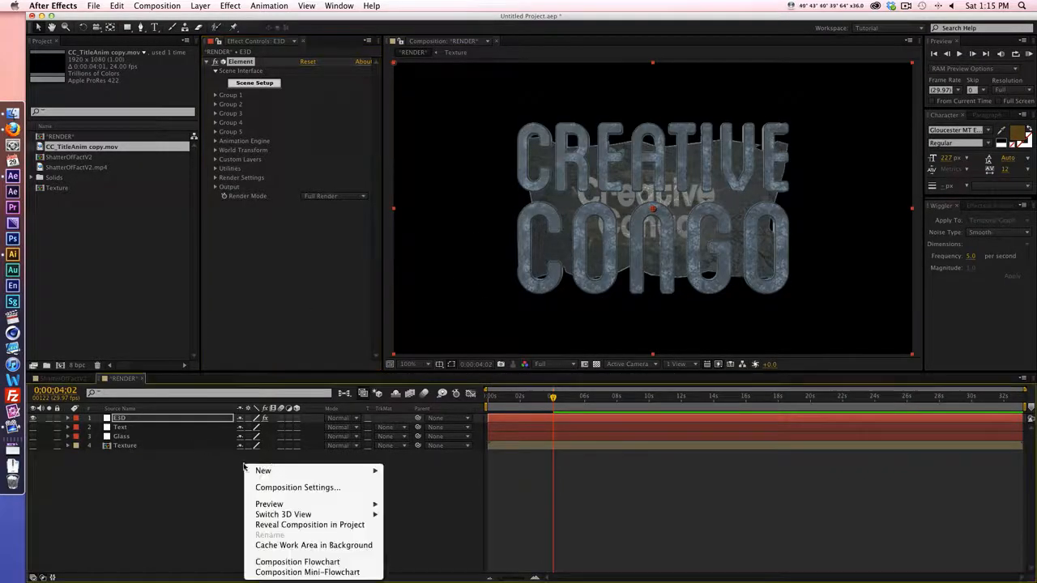
pyautogui.moveTo(274, 470)
pyautogui.click(421, 518)
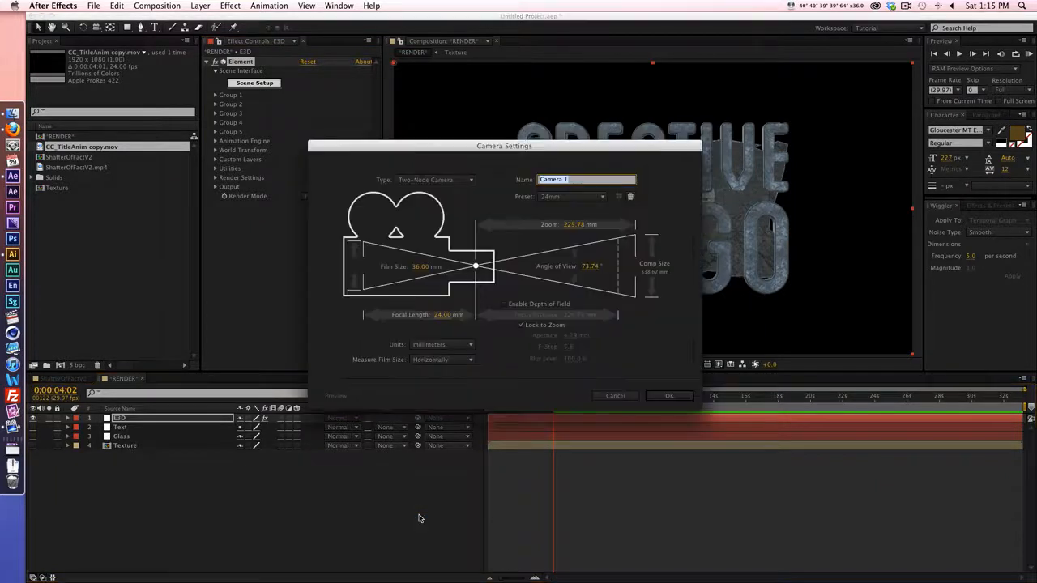
pyautogui.click(667, 395)
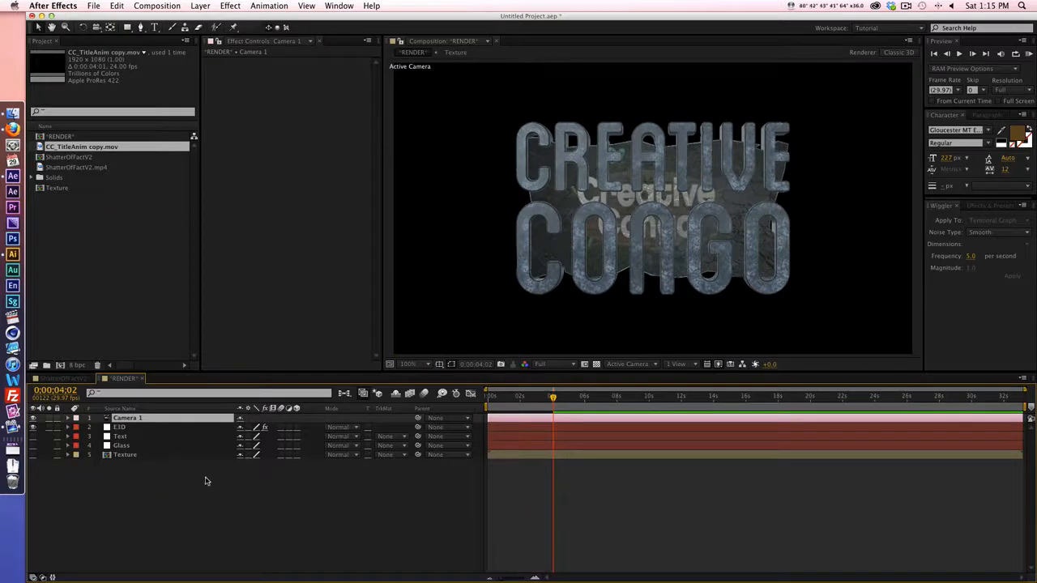
# Step: Add a null object to the RENDER composition and rename it CamOp
pyautogui.rightClick(216, 464)
pyautogui.moveTo(274, 471)
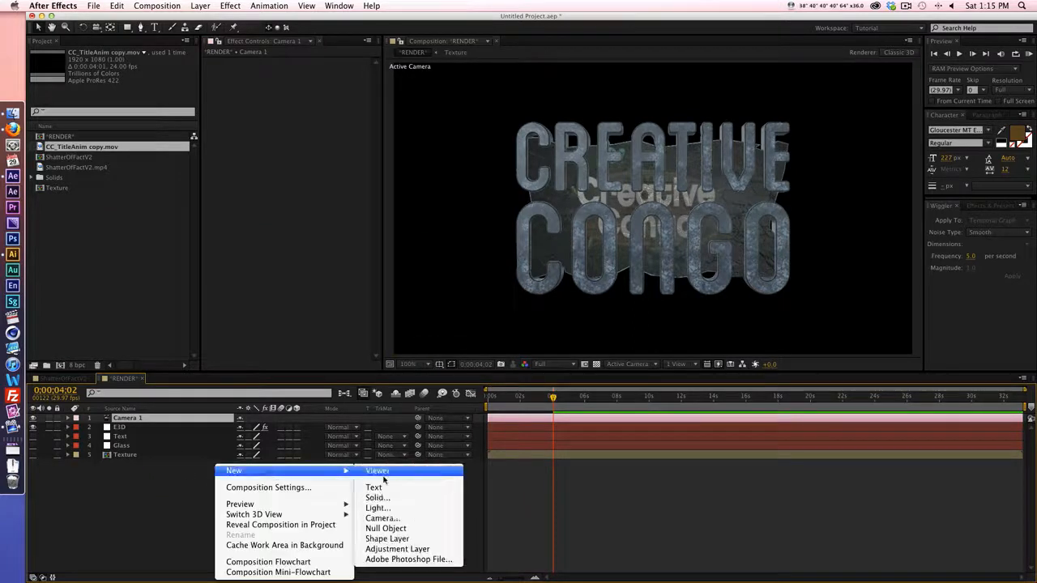
pyautogui.click(402, 528)
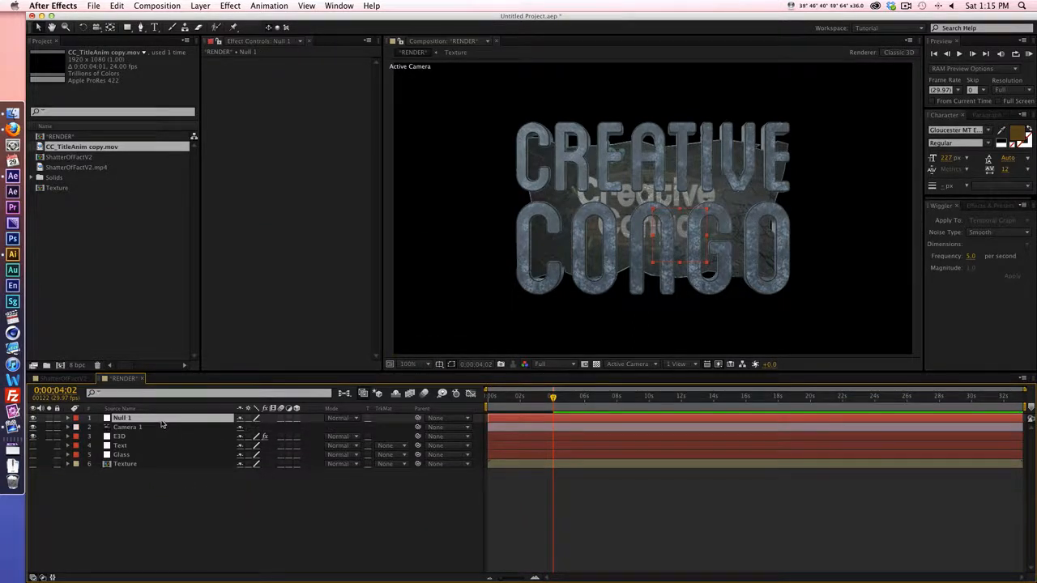
pyautogui.press('Return')
pyautogui.write('CamOP')
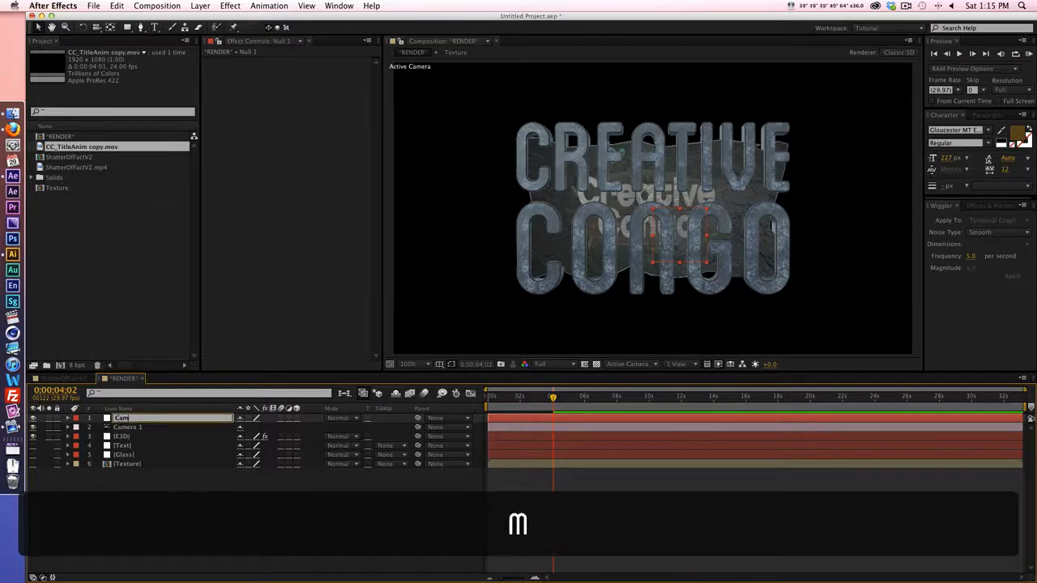
pyautogui.click(152, 422)
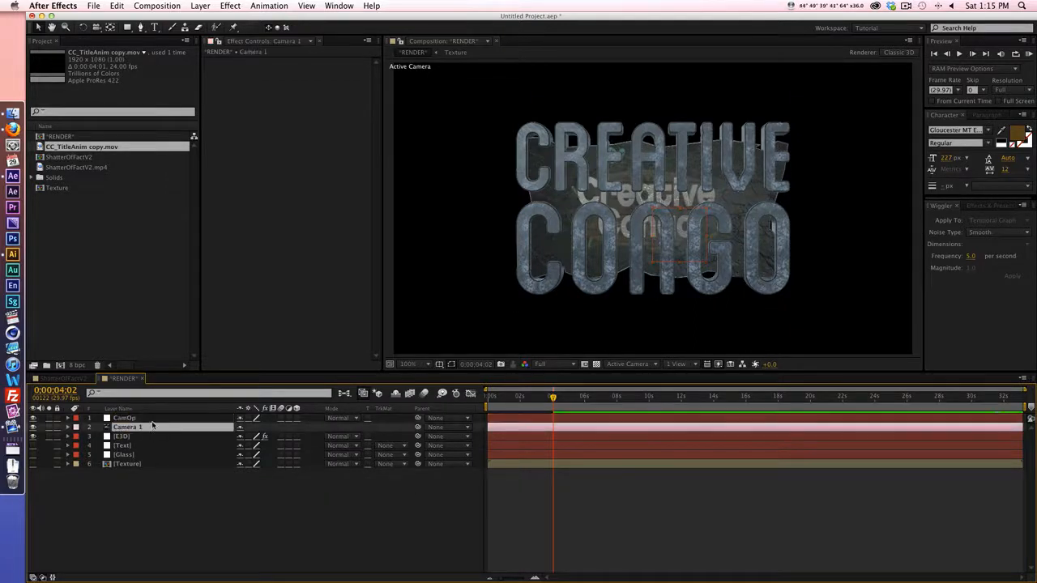
pyautogui.press('Return')
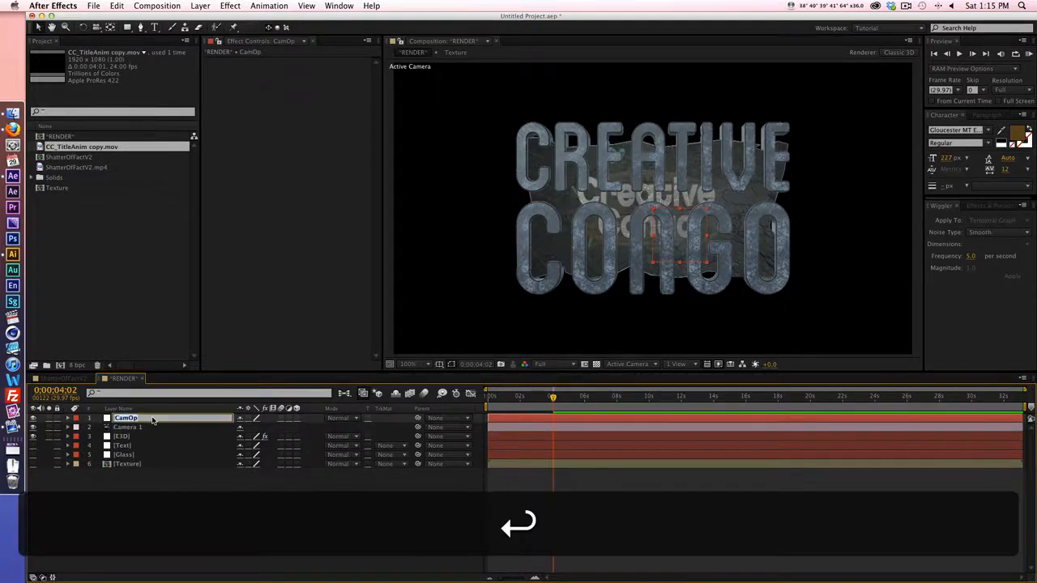
pyautogui.click(162, 486)
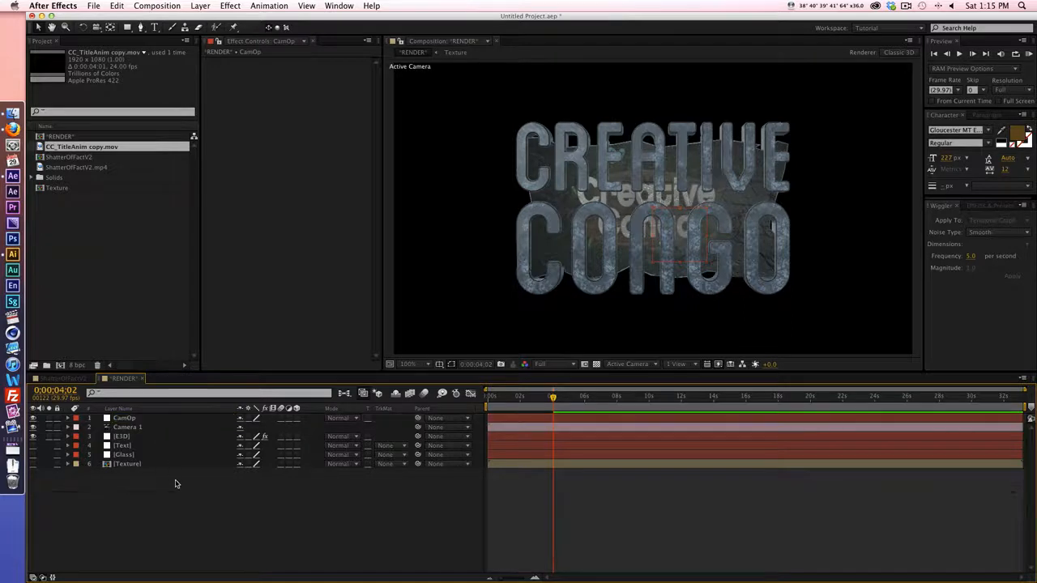
# Step: Make the CamOp null a 3D layer and match it to Camera 1 by setting its Z position to -640
pyautogui.click(185, 418)
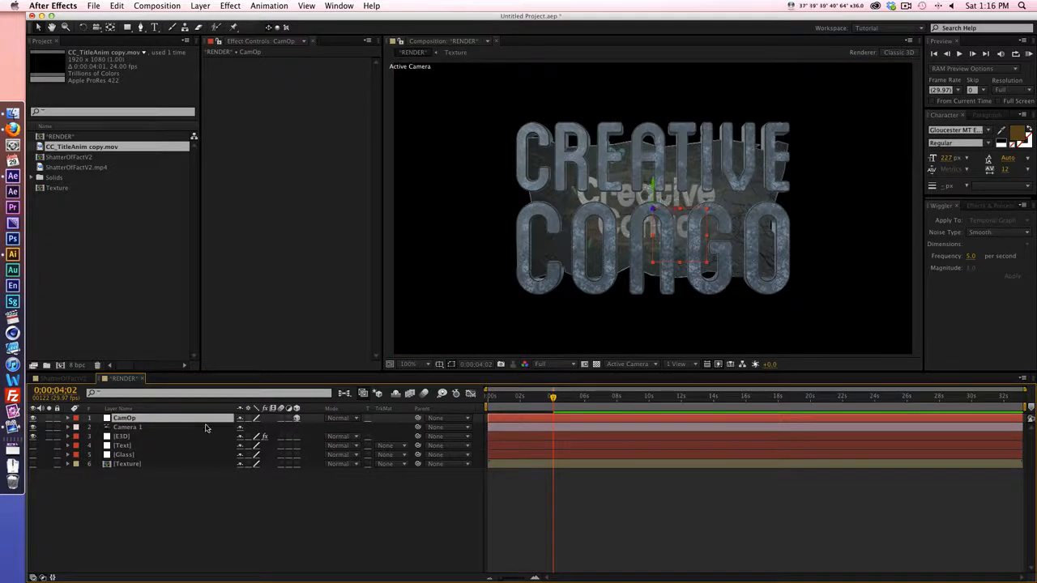
pyautogui.press('p')
pyautogui.click(155, 436)
pyautogui.press('p')
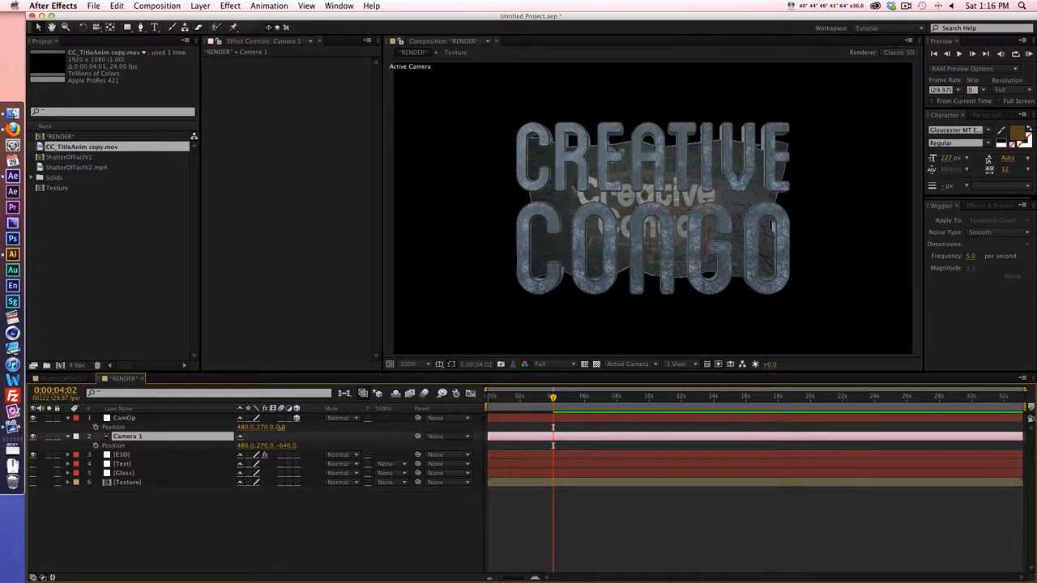
pyautogui.click(285, 427)
pyautogui.write('-640')
pyautogui.press('Return')
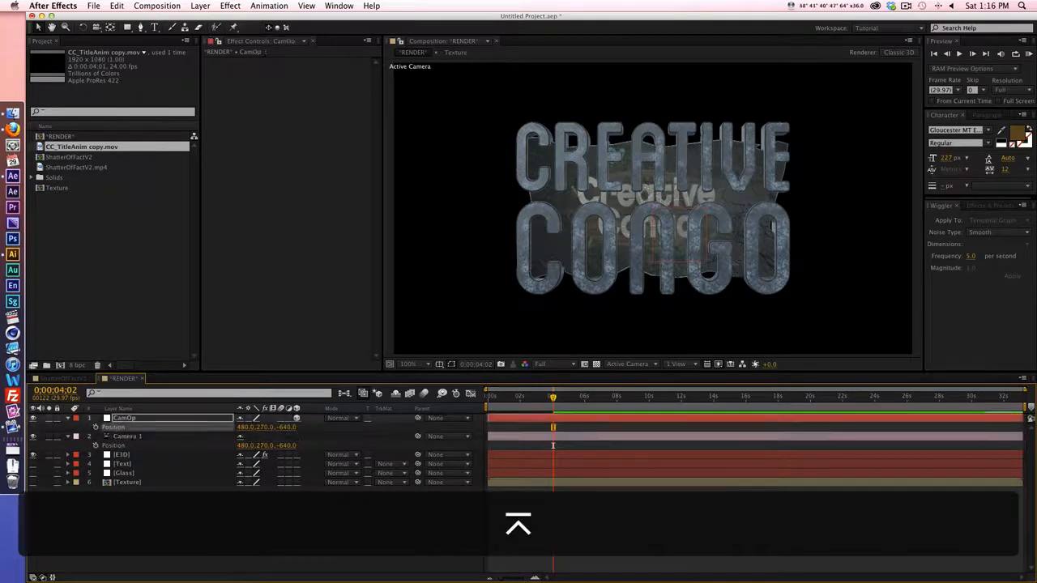
# Step: Parent Camera 1 to the CamOp null
pyautogui.moveTo(417, 435); pyautogui.dragTo(173, 420)
pyautogui.click(67, 419)
pyautogui.click(120, 483)
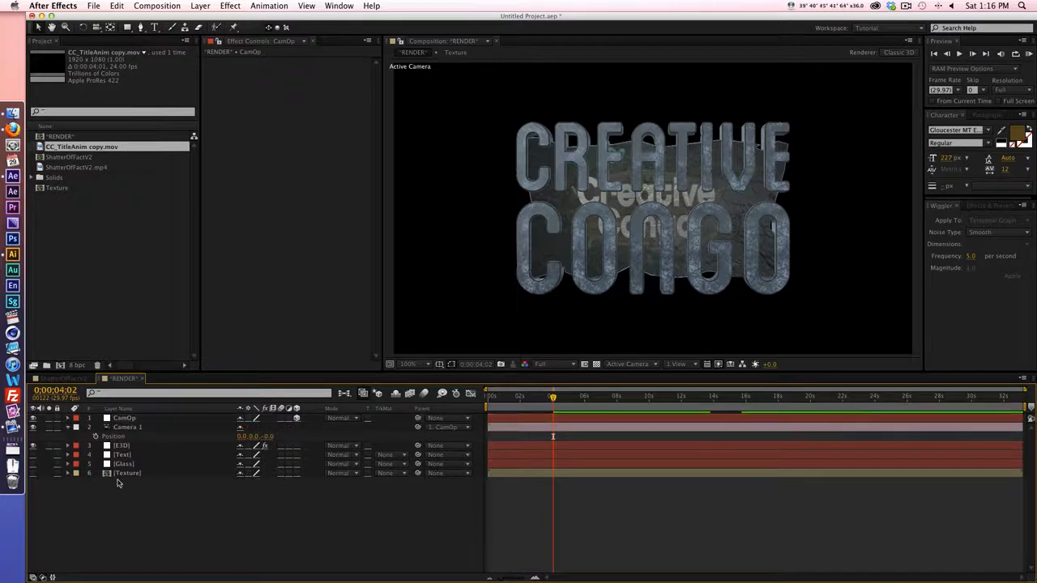
# Step: Enlarge the glass slab on the E3D layer by setting Group 2's Particle Size to 17.77
pyautogui.click(144, 448)
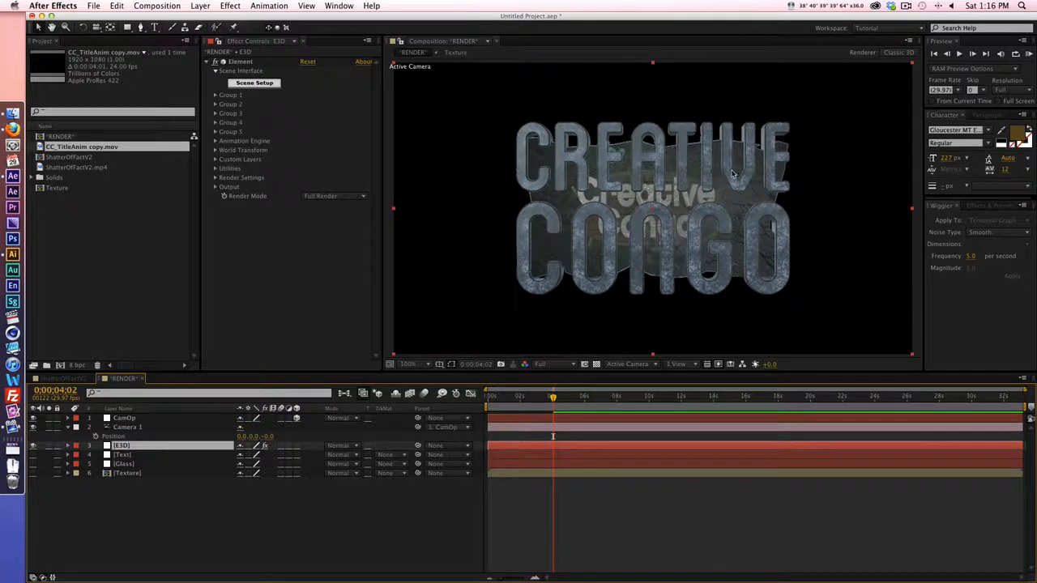
pyautogui.click(215, 96)
pyautogui.click(216, 151)
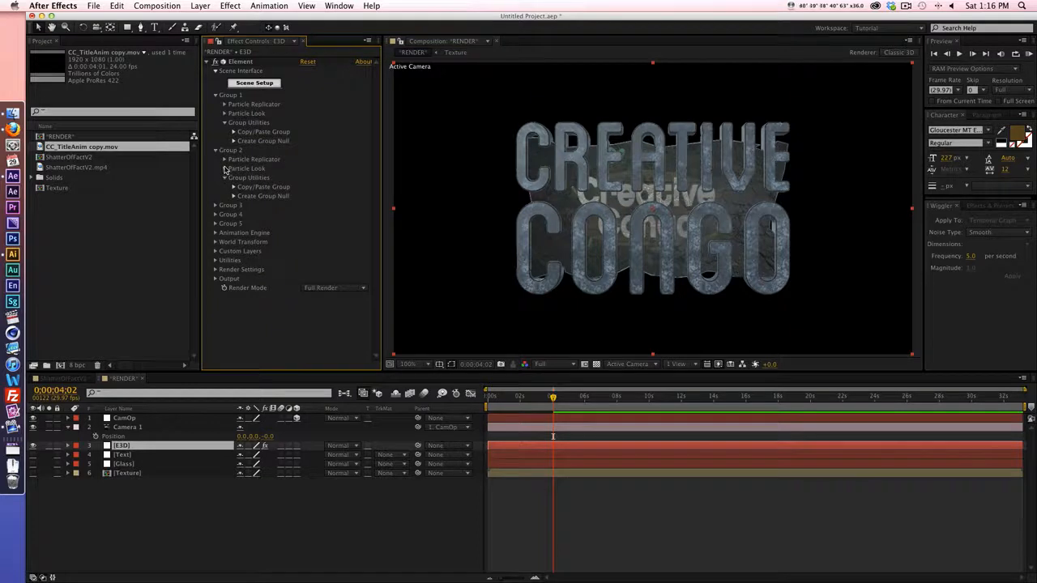
pyautogui.click(224, 168)
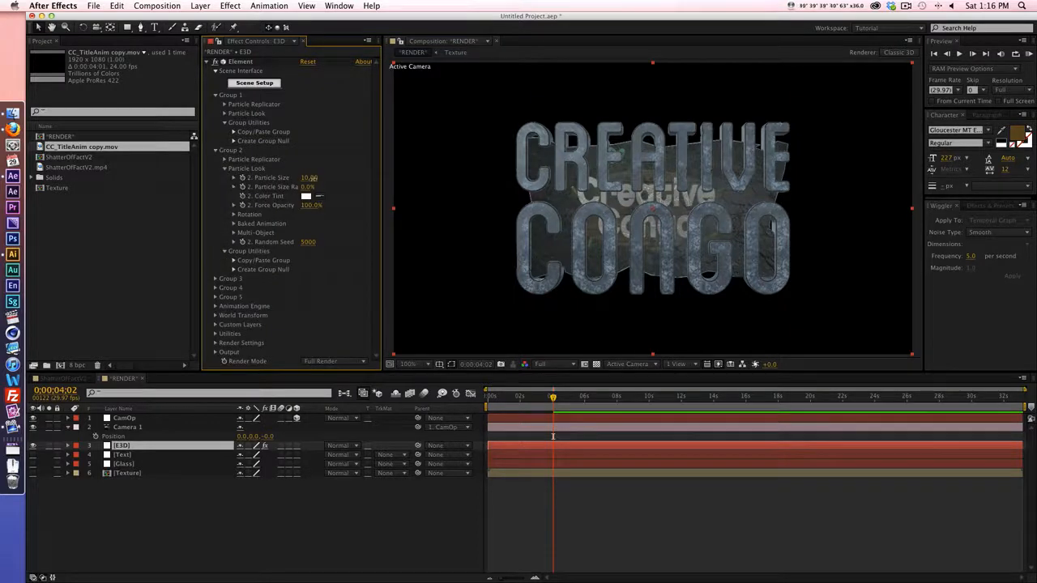
pyautogui.moveTo(395, 181); pyautogui.dragTo(441, 263)
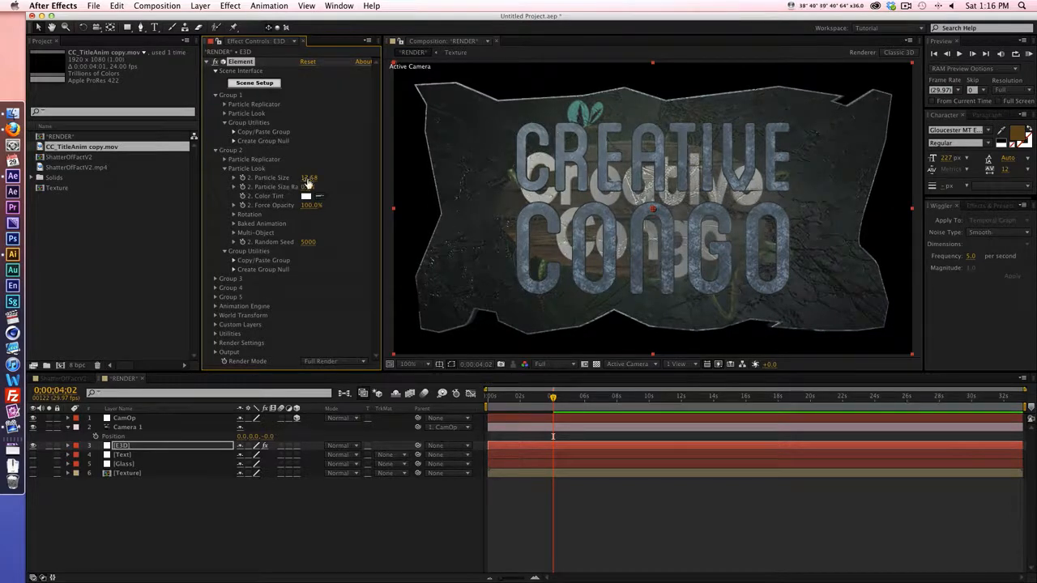
pyautogui.moveTo(308, 178); pyautogui.dragTo(318, 180)
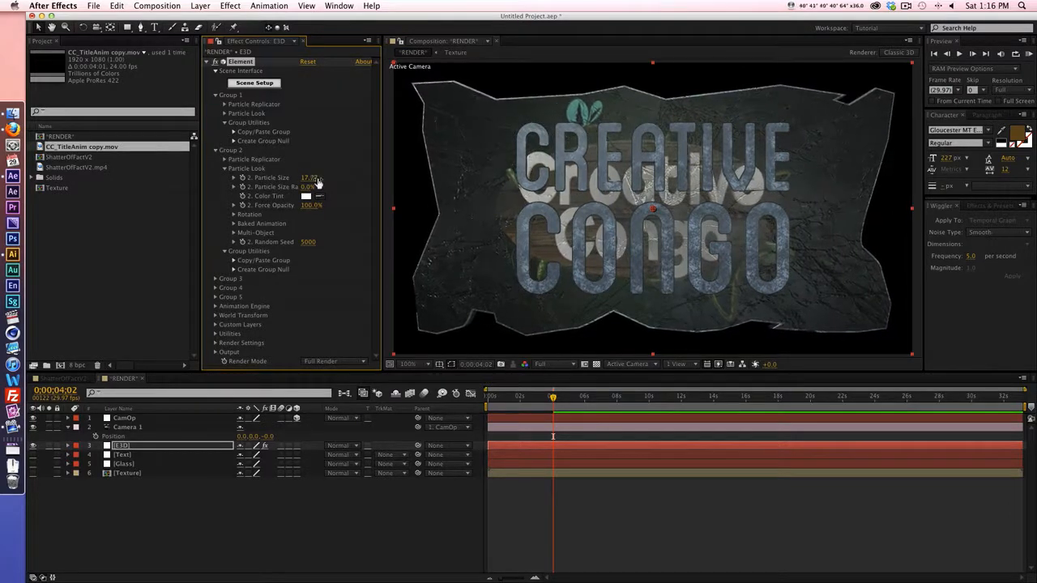
# Step: Enlarge the CREATIVE CONGO text by setting Group 1's Particle Size to 10.98, and collapse the group settings
pyautogui.click(226, 115)
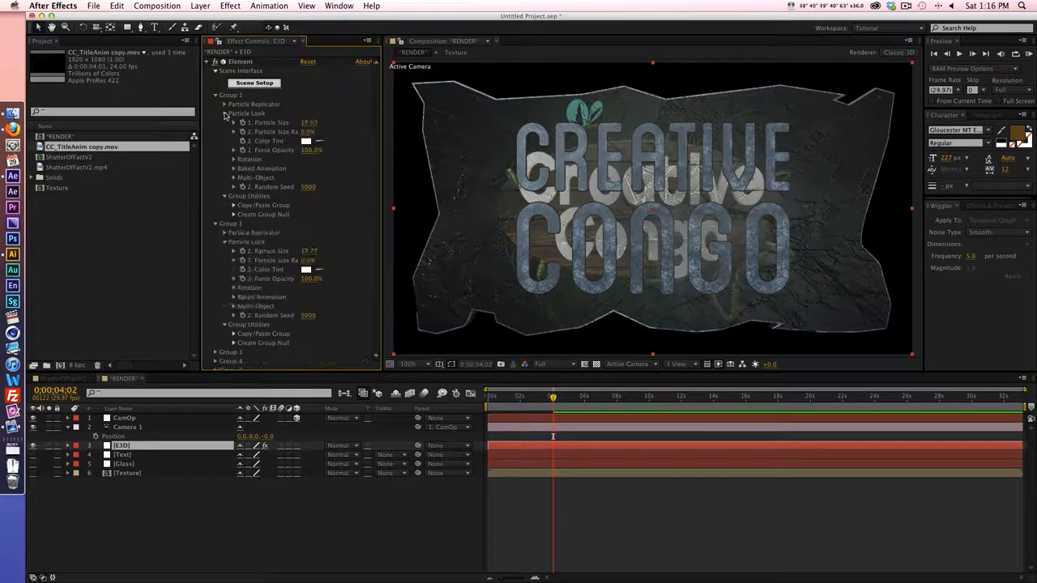
pyautogui.moveTo(309, 122); pyautogui.dragTo(363, 125)
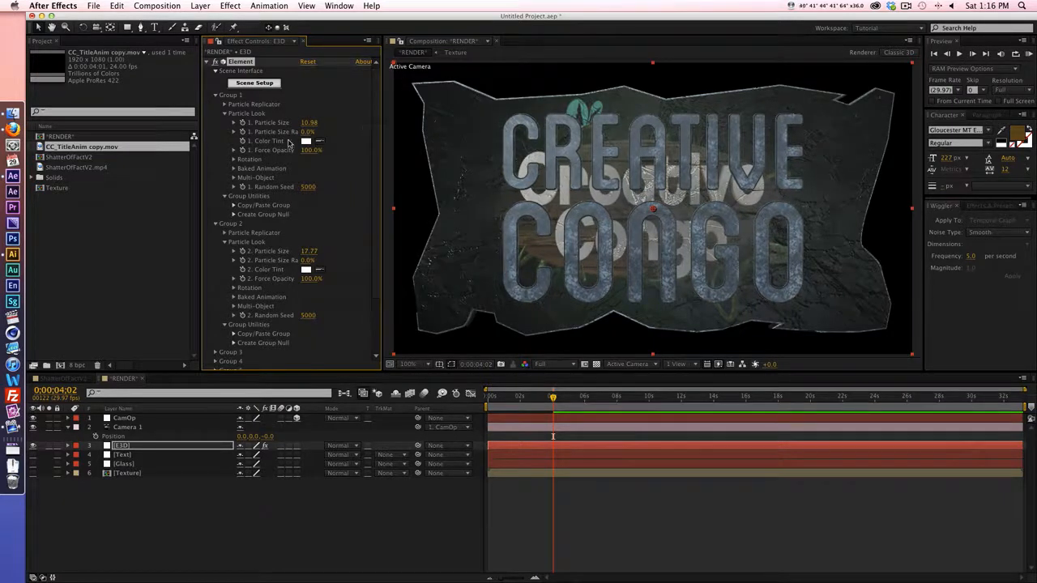
pyautogui.click(216, 94)
pyautogui.click(215, 103)
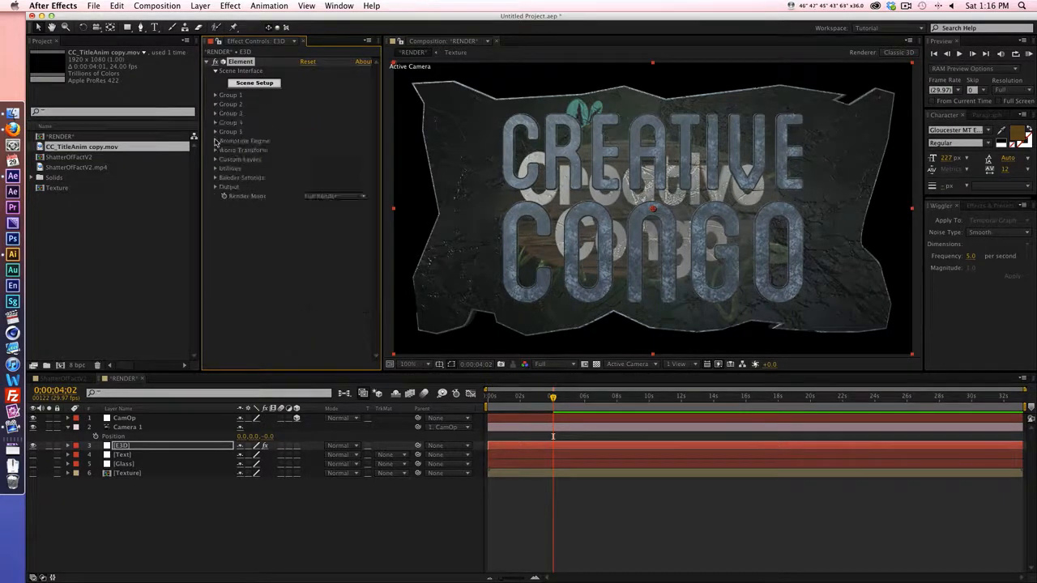
# Step: Add a parallel light at 100% intensity and reposition it beyond the upper-right edge of the glass slab, aimed back at the text
pyautogui.rightClick(282, 507)
pyautogui.moveTo(303, 471)
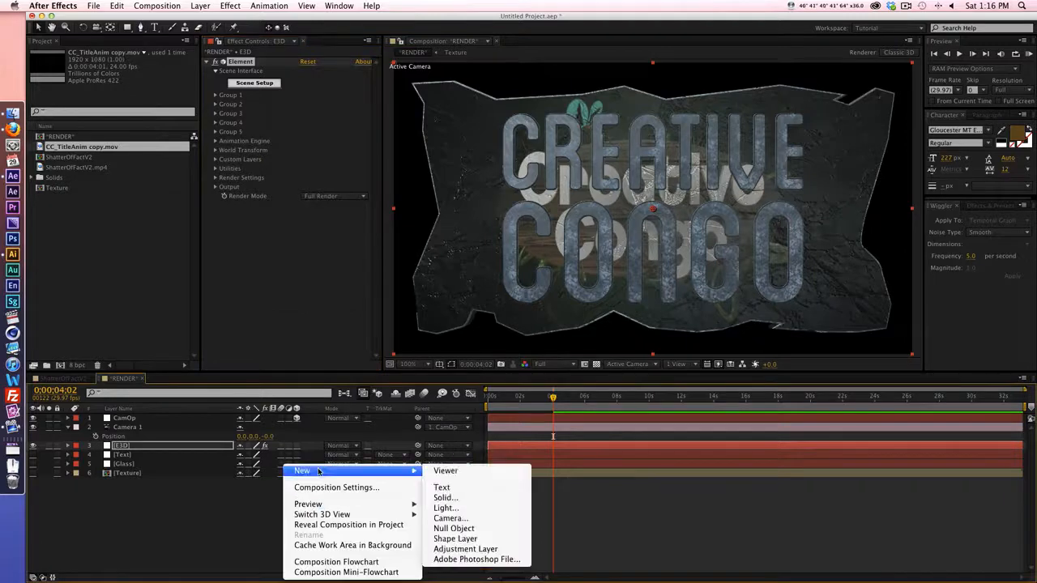
pyautogui.click(516, 511)
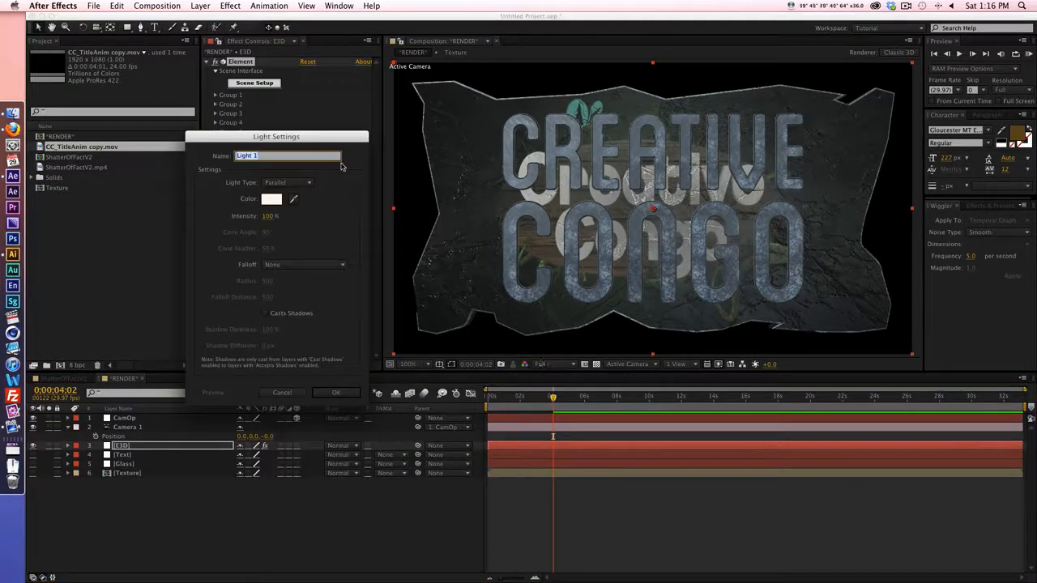
pyautogui.click(338, 394)
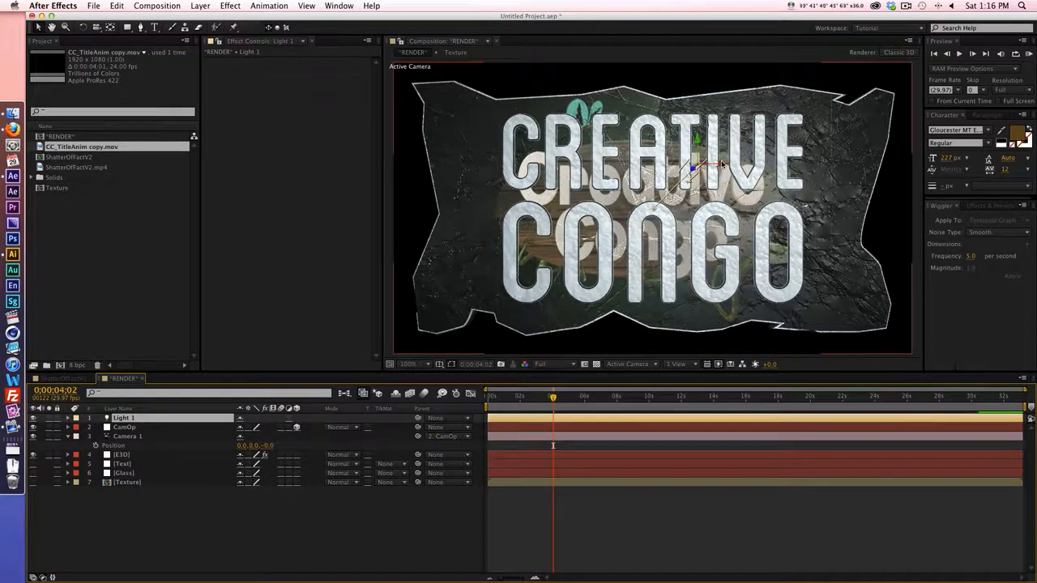
pyautogui.moveTo(722, 159); pyautogui.dragTo(736, 247)
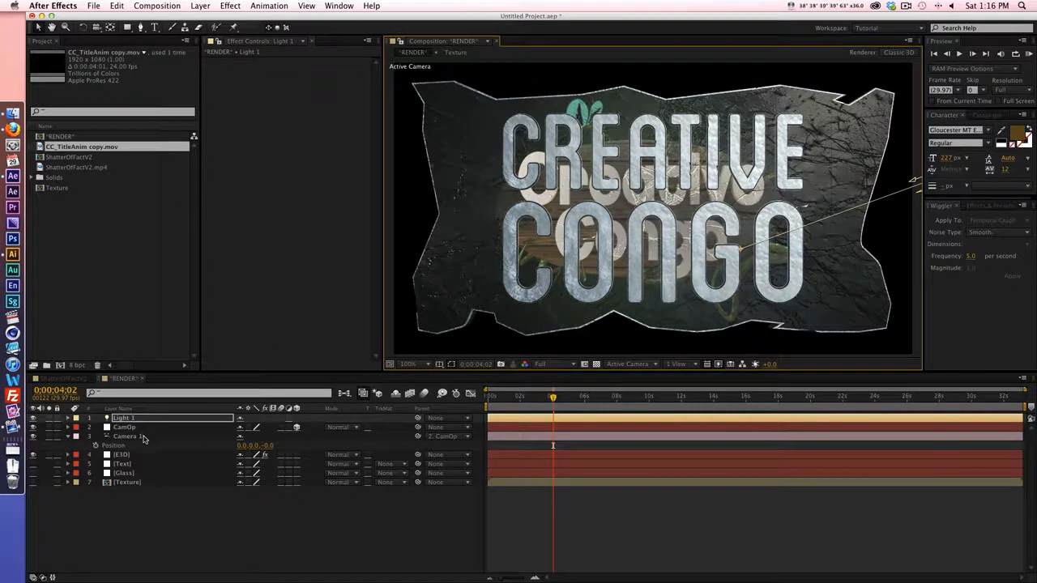
# Step: Rotate the E3D layer's reflection environment to X -12°, Y -25° and Z -7° in the render settings
pyautogui.click(121, 455)
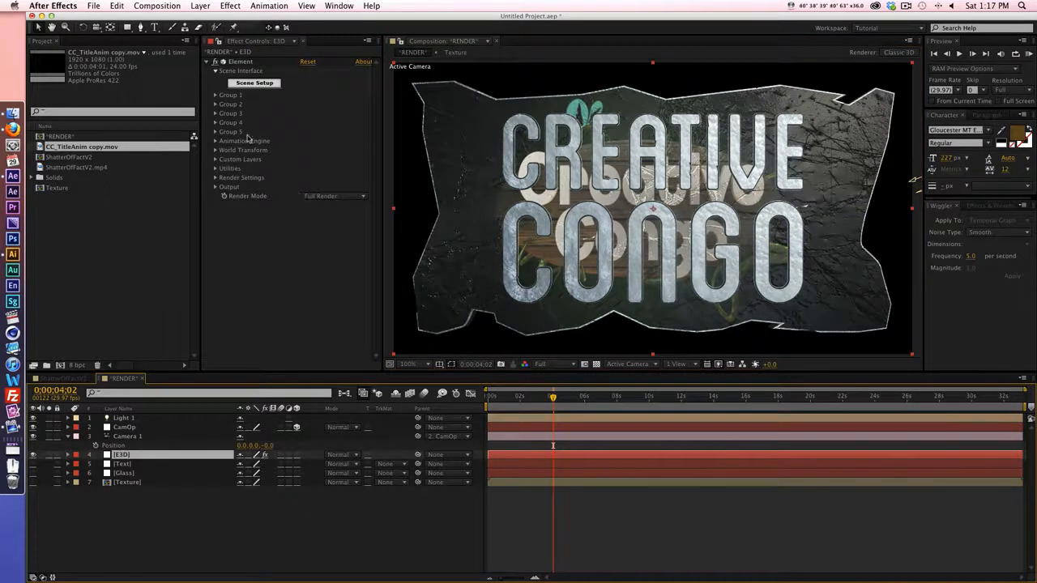
pyautogui.click(216, 177)
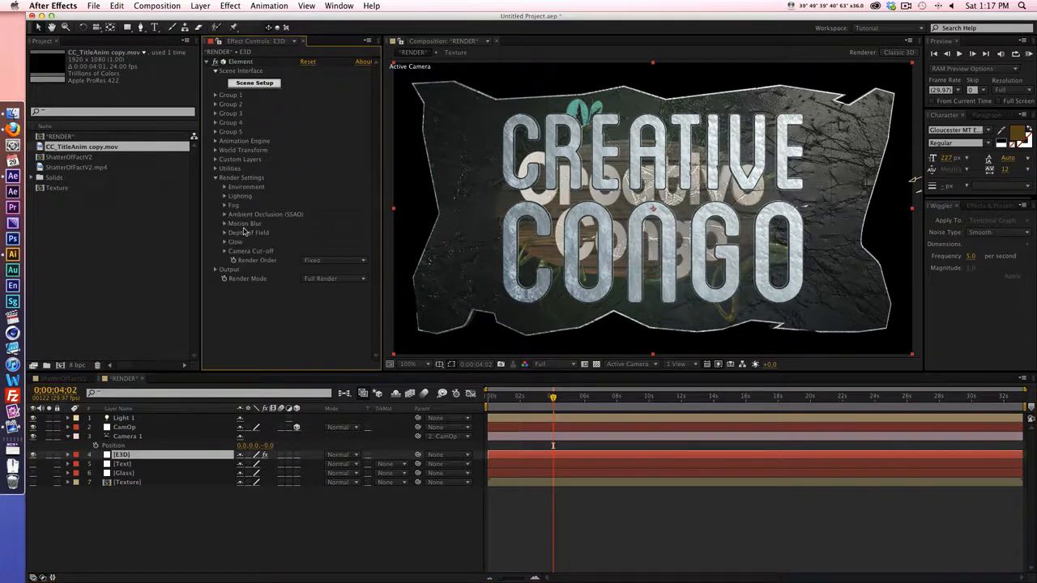
pyautogui.click(224, 187)
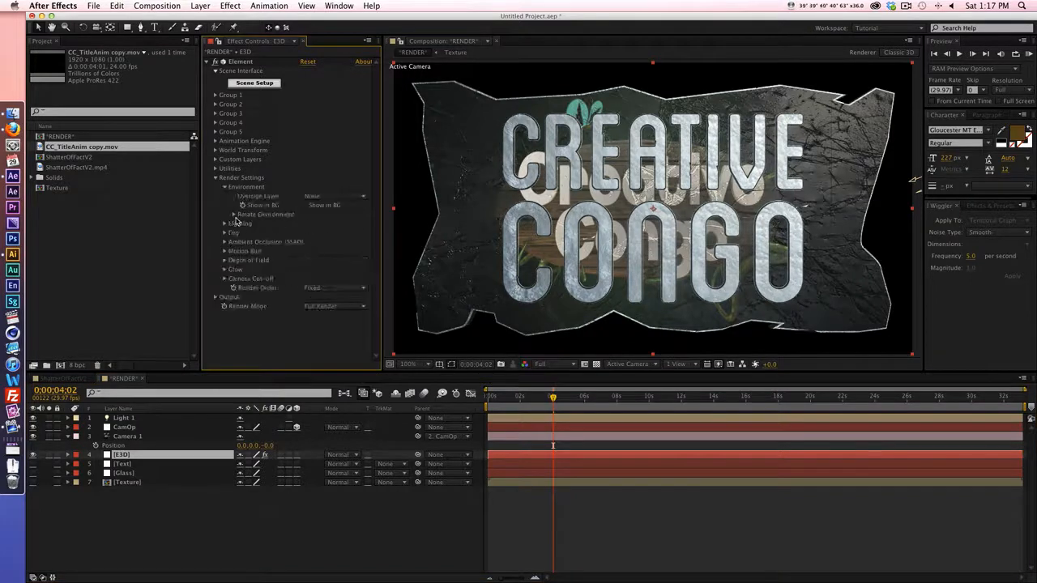
pyautogui.click(232, 214)
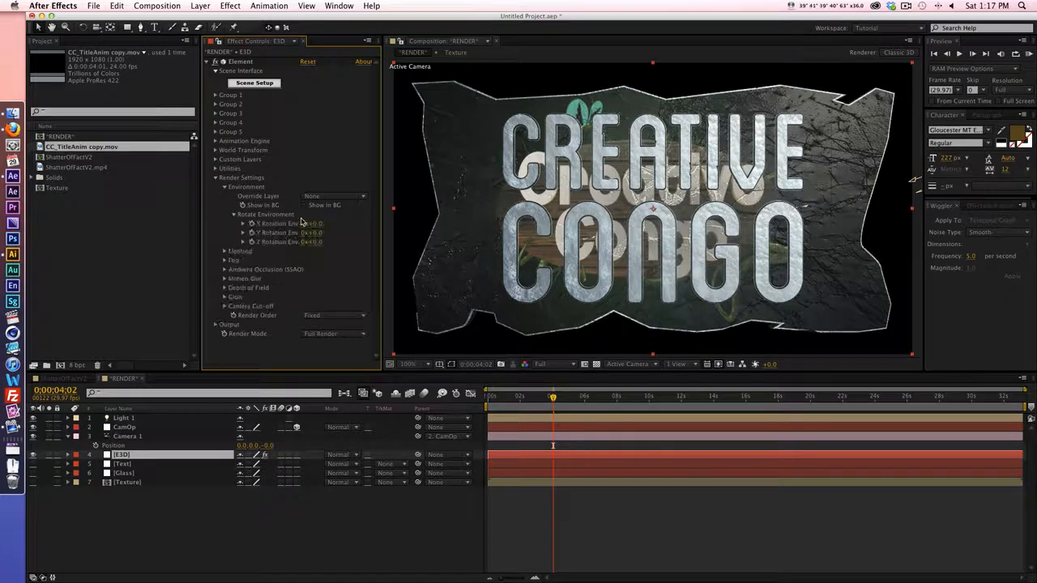
pyautogui.moveTo(314, 224); pyautogui.dragTo(291, 232)
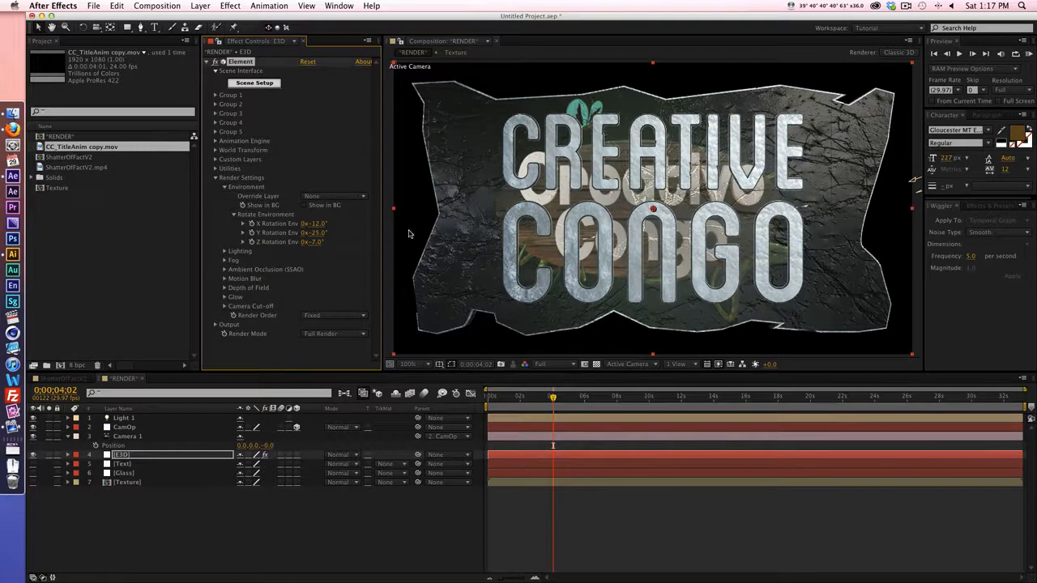
# Step: Set the light's intensity to 124%
pyautogui.click(167, 419)
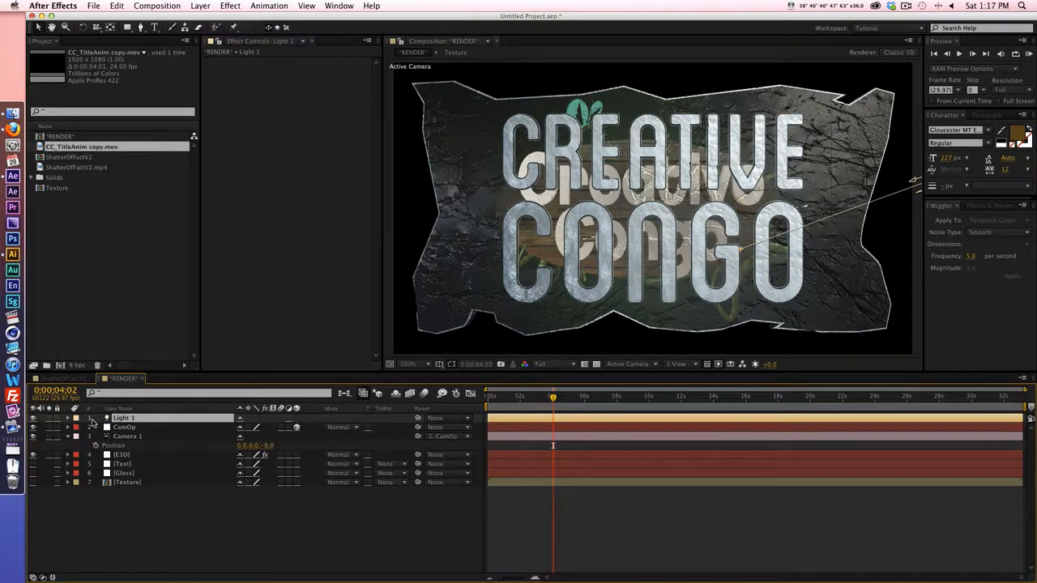
pyautogui.press('t')
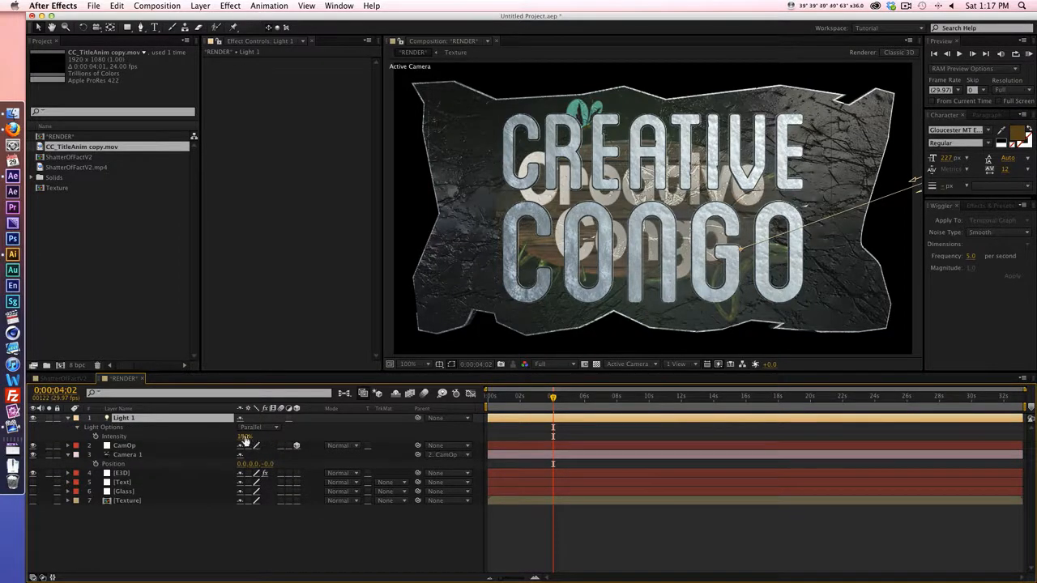
pyautogui.moveTo(246, 440)
pyautogui.mouseDown()
pyautogui.moveTo(184, 440)
pyautogui.moveTo(281, 430)
pyautogui.moveTo(251, 431)
pyautogui.mouseUp()
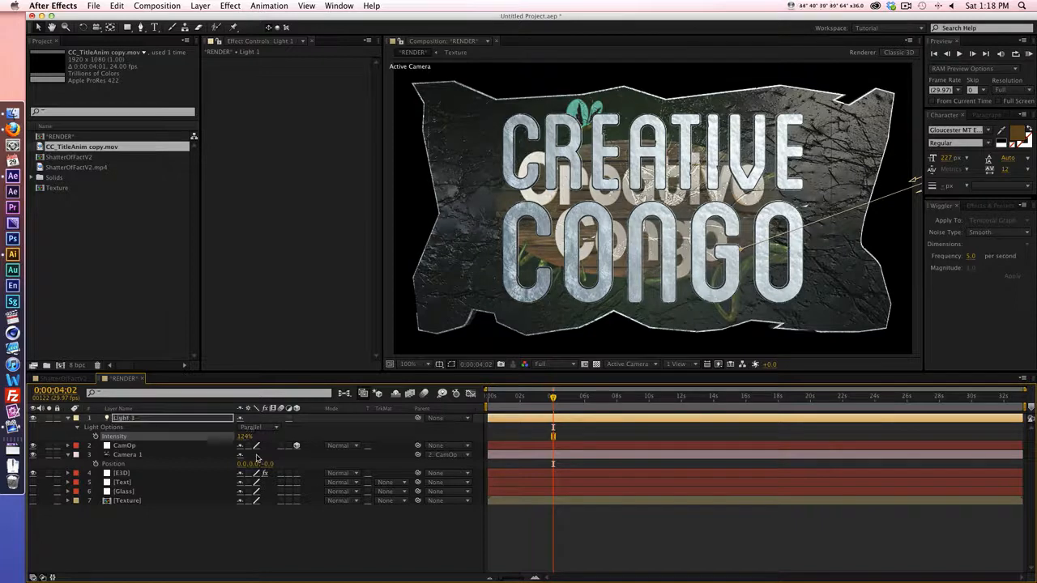
# Step: In E3D's Scene Setup, shift the logo texture on the Glass model by setting its vertical UV Offset to 0.60, and apply it
pyautogui.click(121, 473)
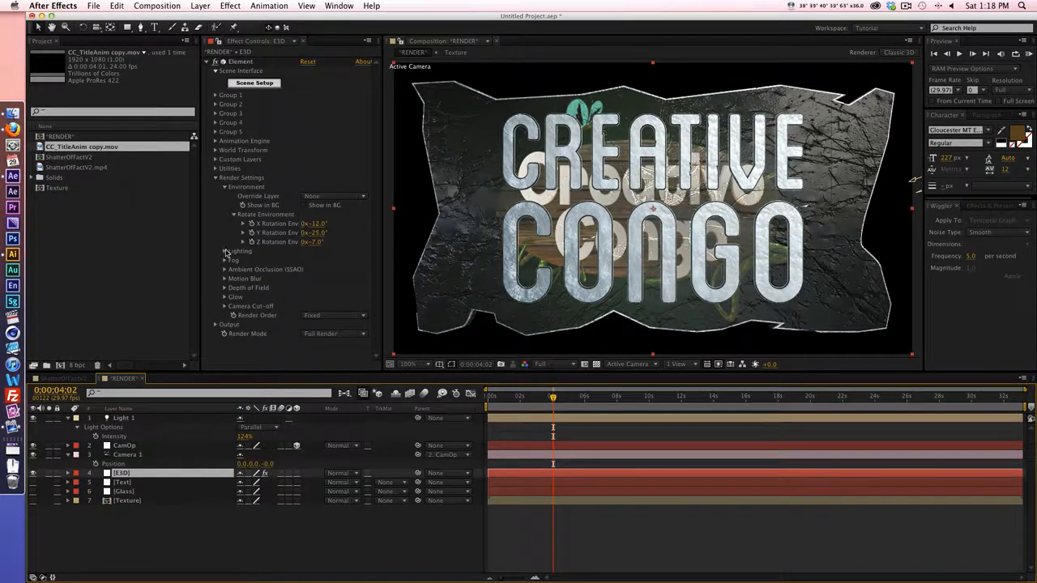
pyautogui.click(215, 178)
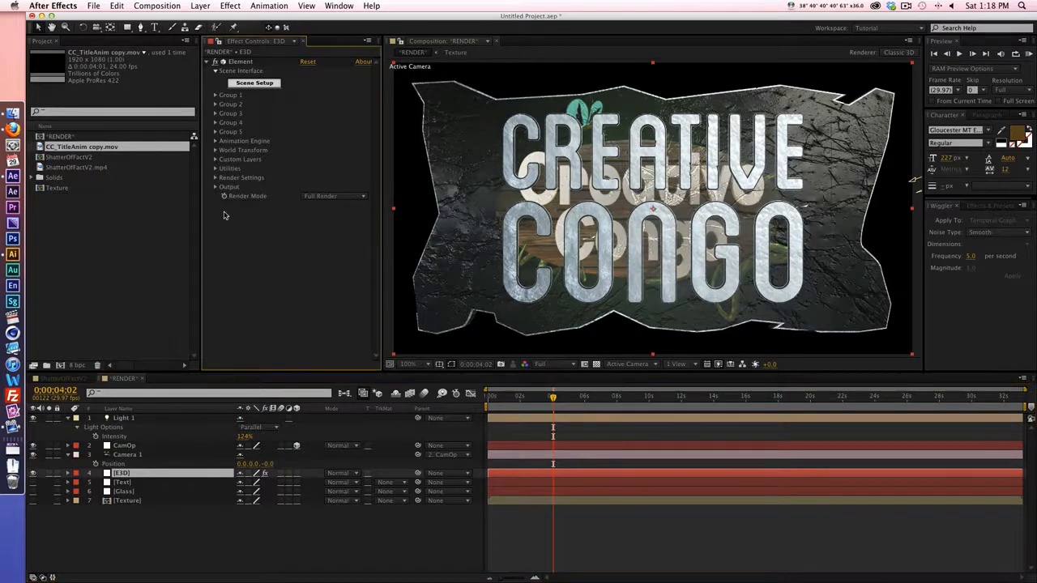
pyautogui.moveTo(554, 397); pyautogui.dragTo(510, 396)
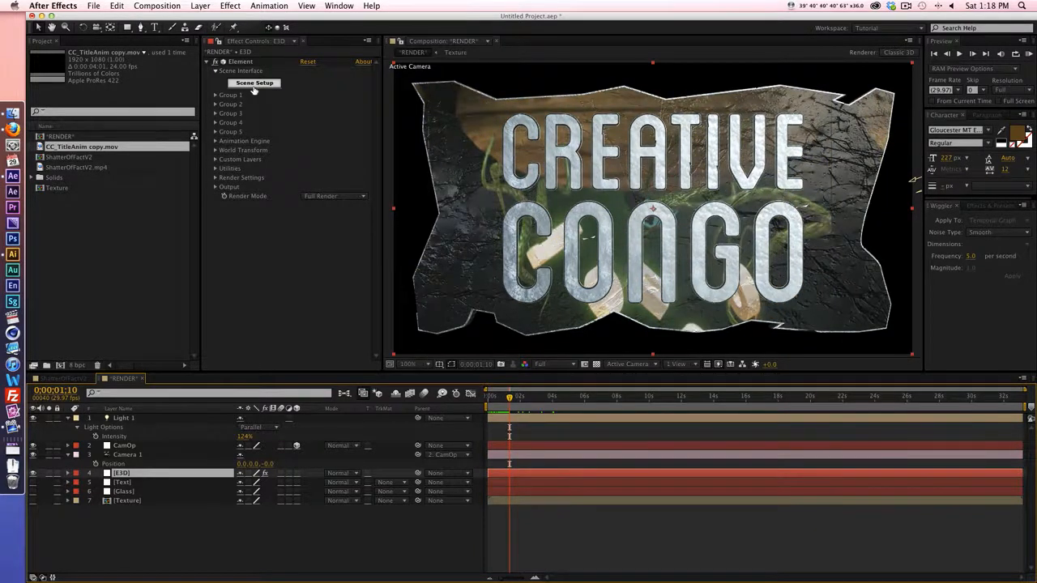
pyautogui.click(254, 84)
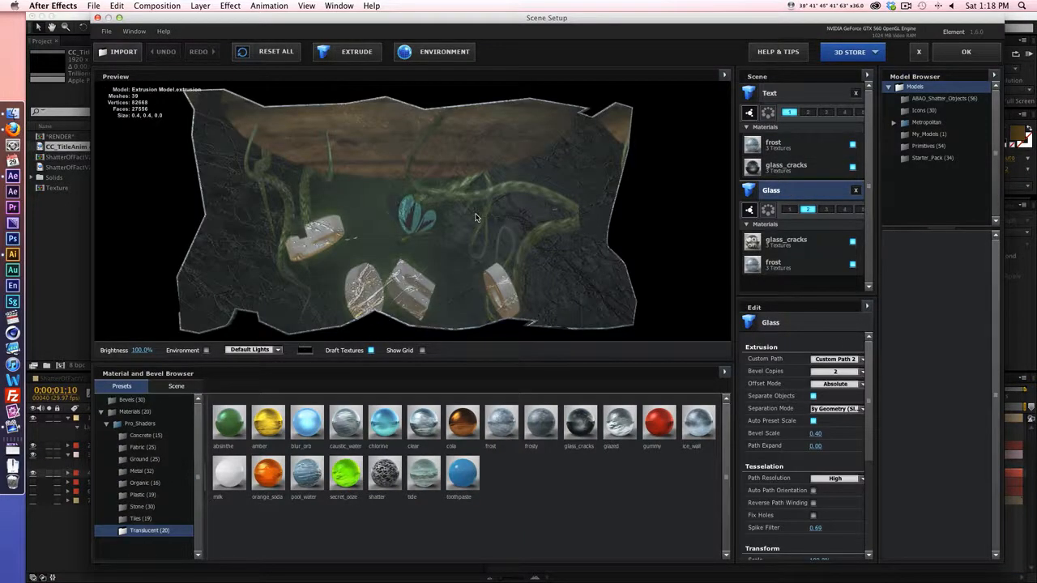
pyautogui.moveTo(513, 249); pyautogui.dragTo(561, 293)
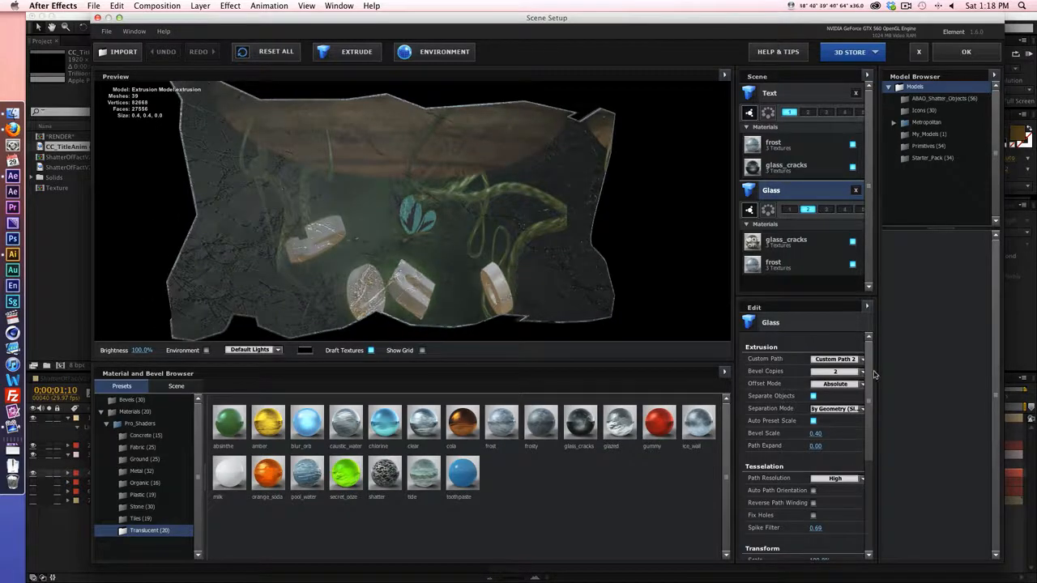
pyautogui.moveTo(868, 376); pyautogui.dragTo(814, 496)
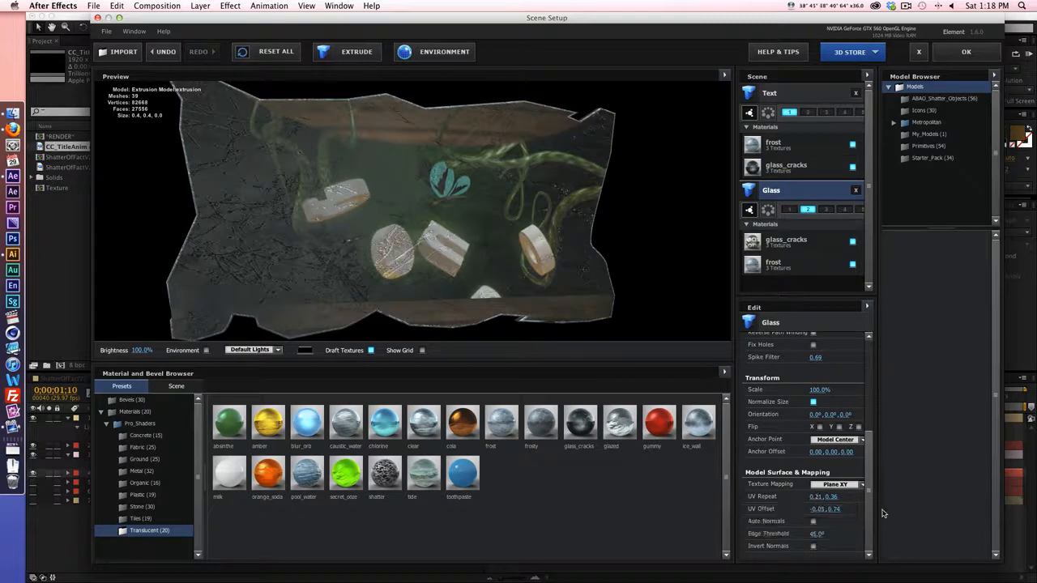
pyautogui.moveTo(834, 509); pyautogui.dragTo(819, 509)
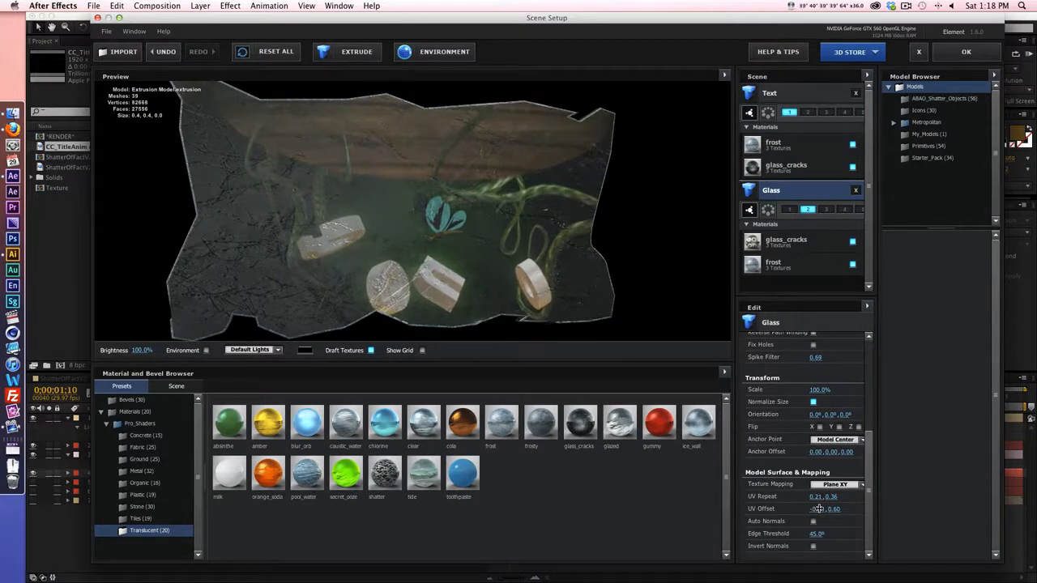
pyautogui.click(965, 51)
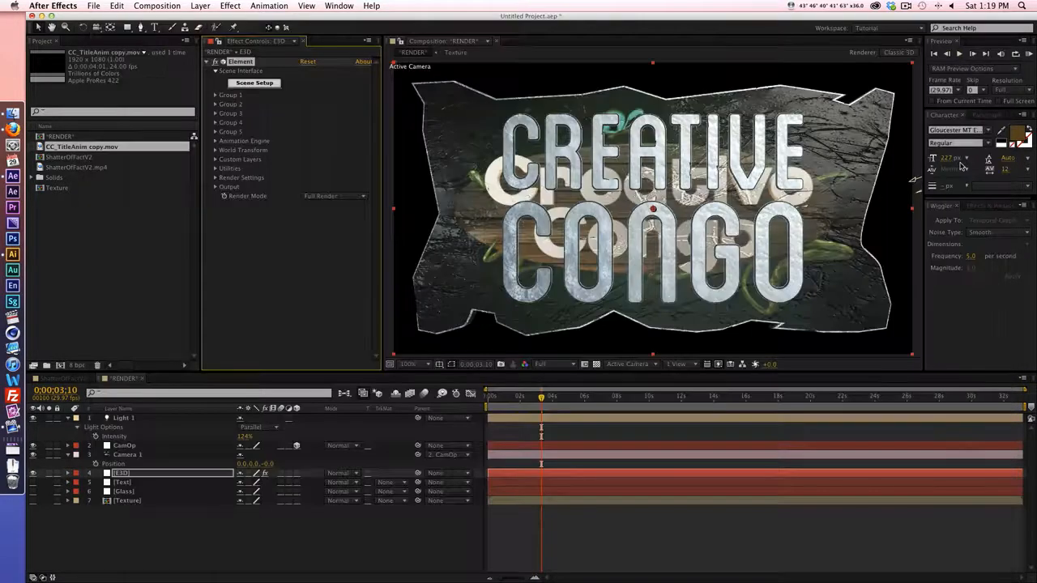
# Step: Move the current time to 0;00;02;20, collapse the Light 1 and Camera 1 properties, and select the E3D layer
pyautogui.moveTo(543, 398)
pyautogui.mouseDown()
pyautogui.moveTo(487, 400)
pyautogui.moveTo(531, 400)
pyautogui.mouseUp()
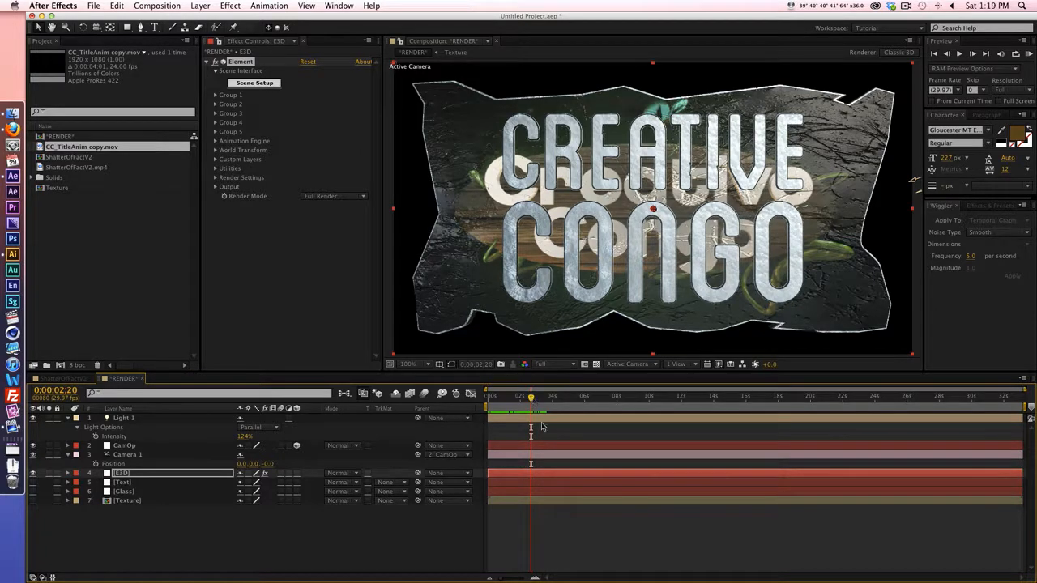
pyautogui.click(69, 418)
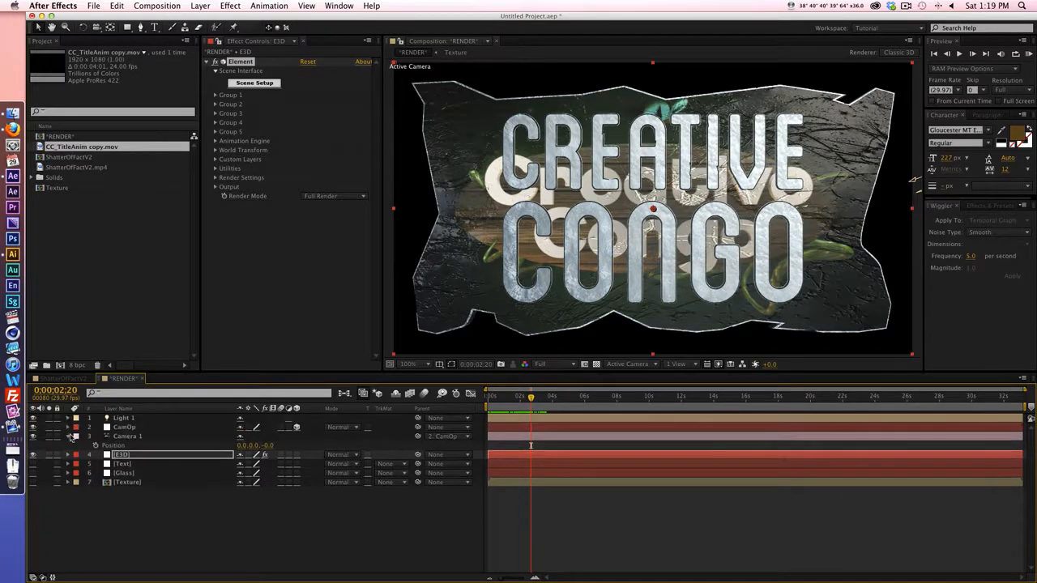
pyautogui.click(69, 437)
pyautogui.click(135, 448)
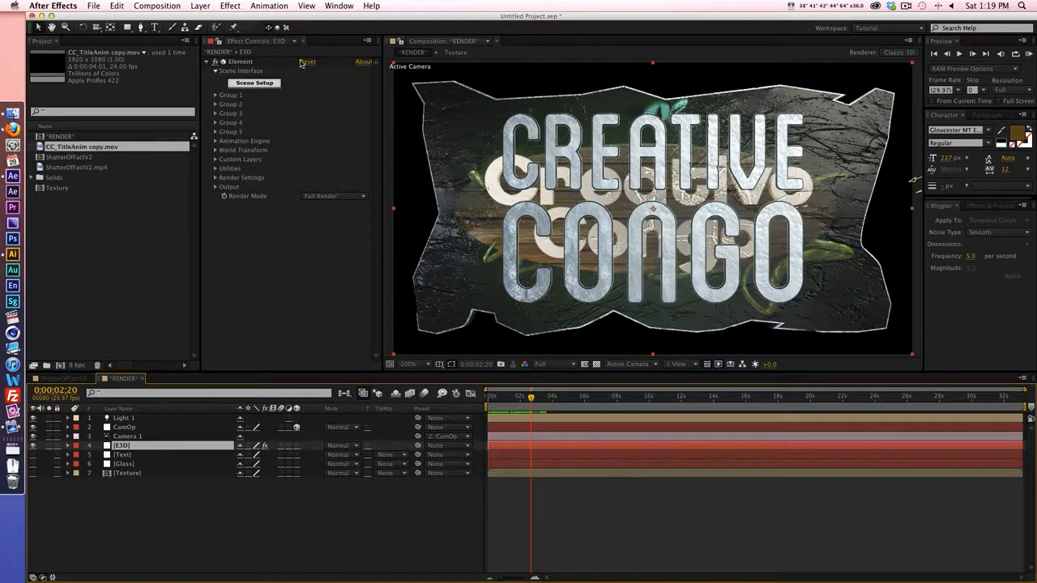
# Step: Try to keyframe Group 2's Position XY and Position Z on the E3D layer
pyautogui.click(215, 104)
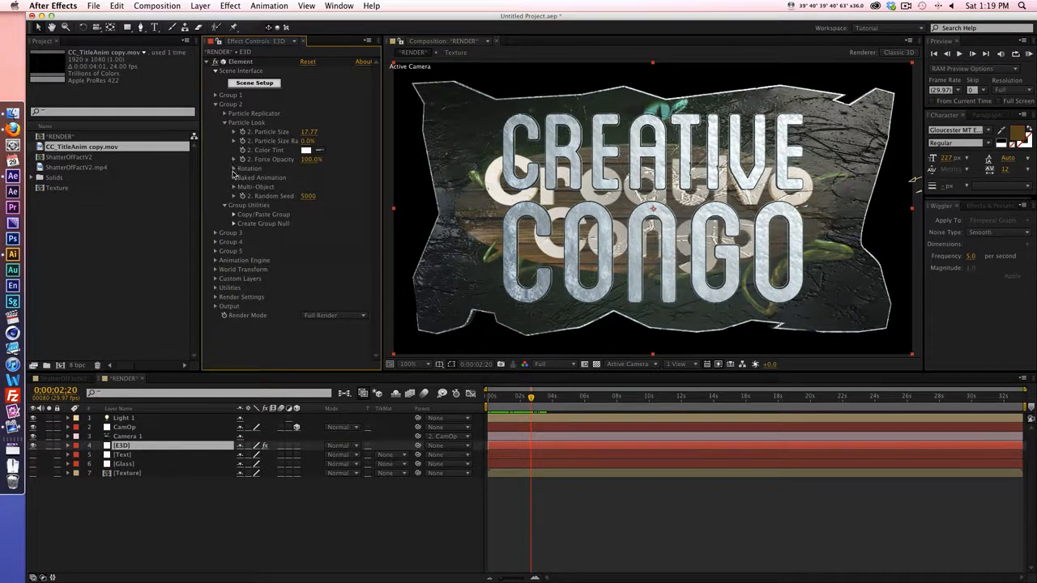
pyautogui.click(224, 115)
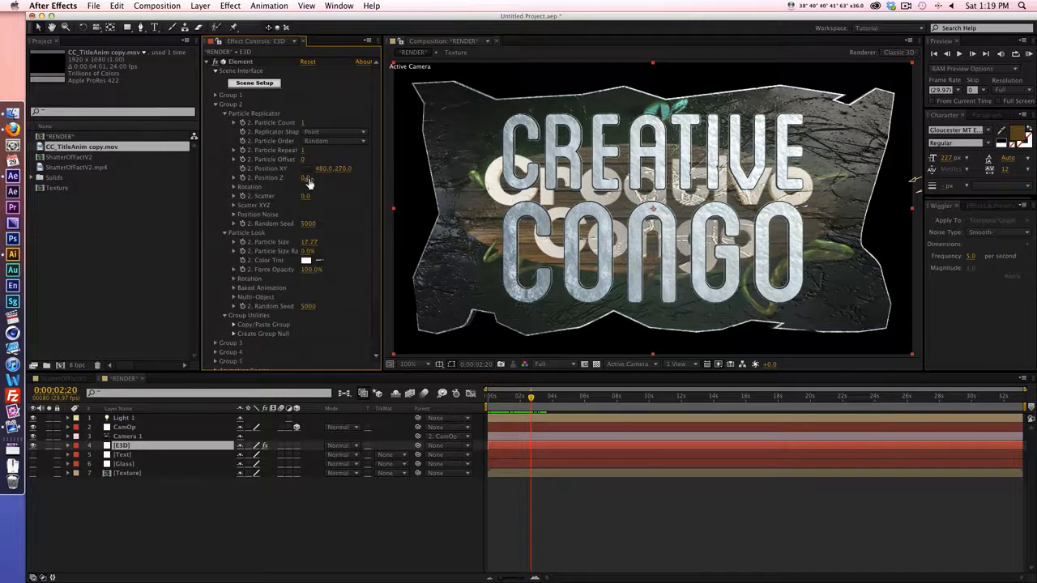
pyautogui.press('Return')
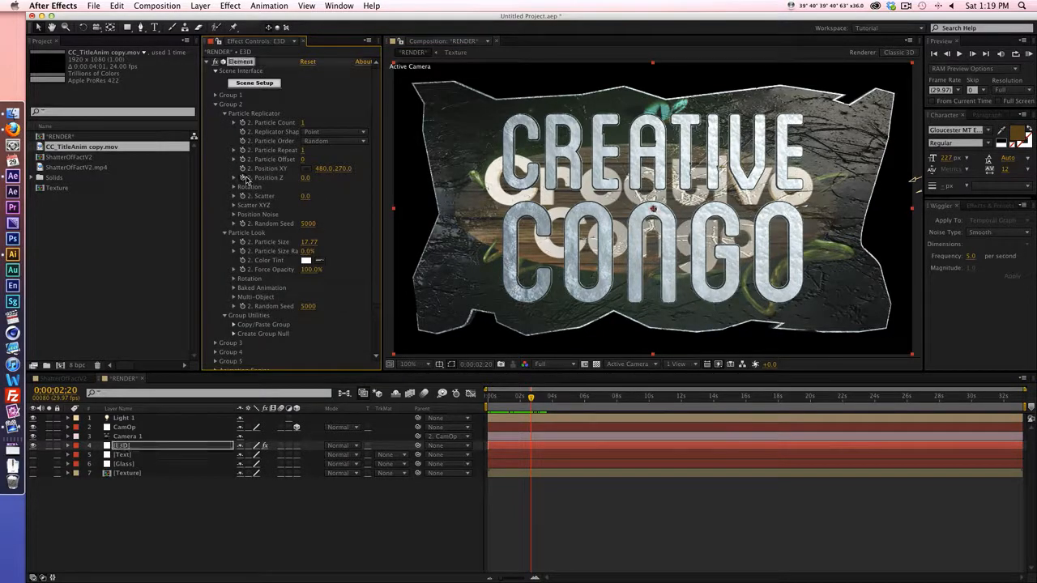
pyautogui.press('Return')
# Step: Using the Left view, keyframe Group 1's position with Position Z at -20 in front of the glass, and return to Camera 1 view
pyautogui.click(635, 365)
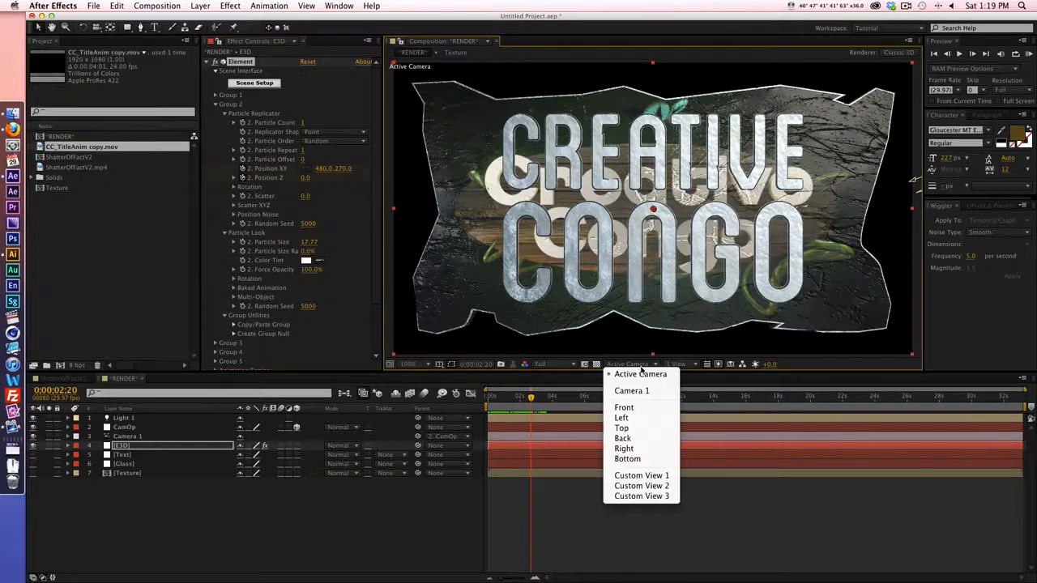
pyautogui.click(643, 425)
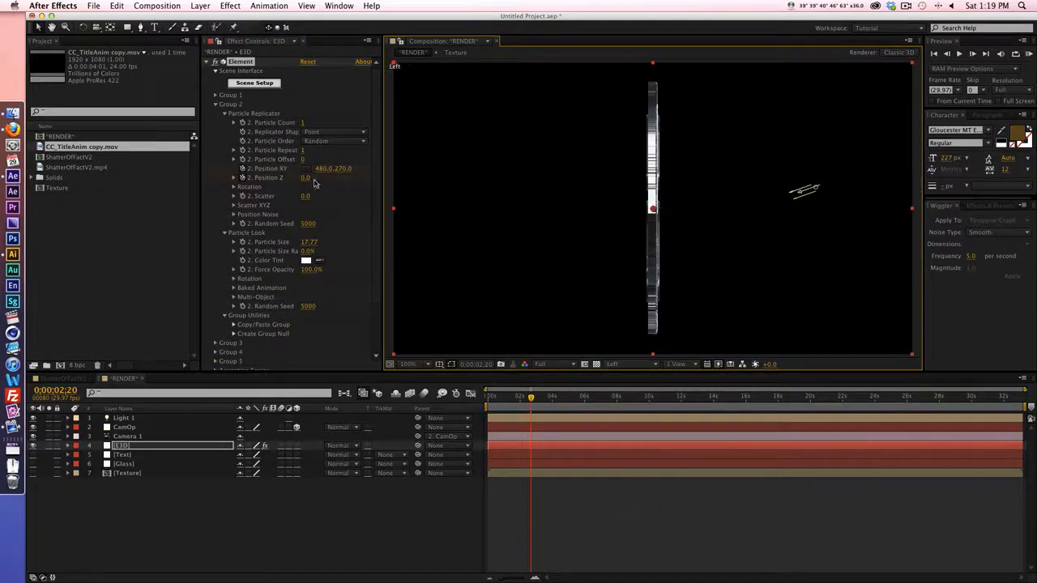
pyautogui.moveTo(303, 168)
pyautogui.mouseDown()
pyautogui.moveTo(332, 168)
pyautogui.moveTo(303, 168)
pyautogui.mouseUp()
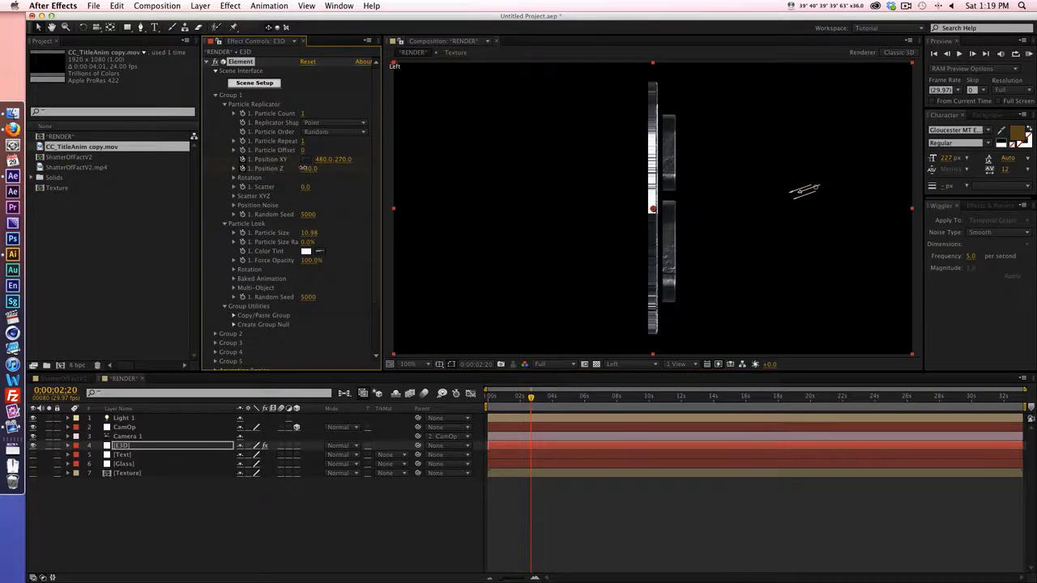
pyautogui.moveTo(303, 167); pyautogui.dragTo(306, 167)
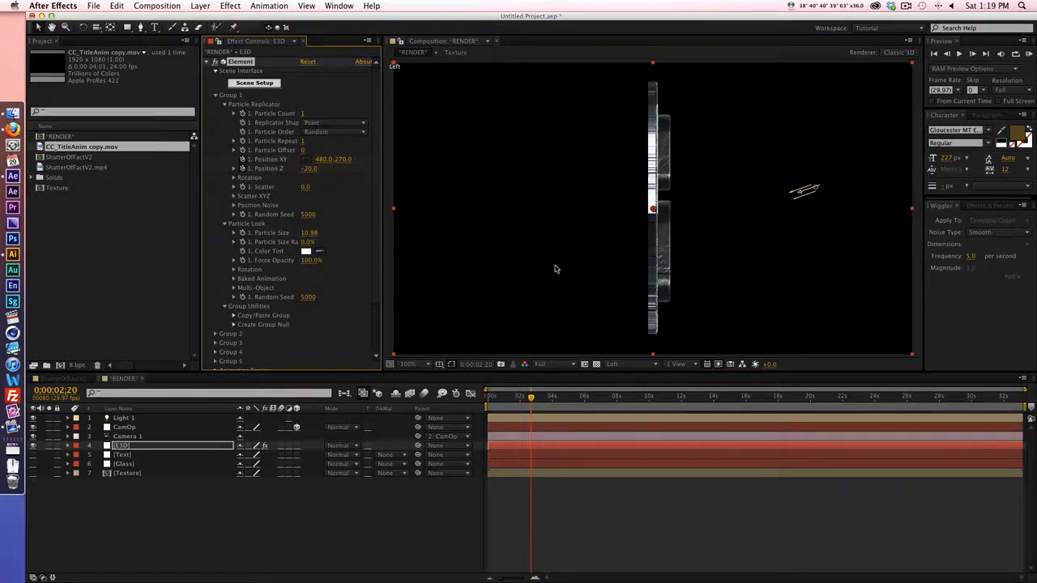
pyautogui.click(639, 365)
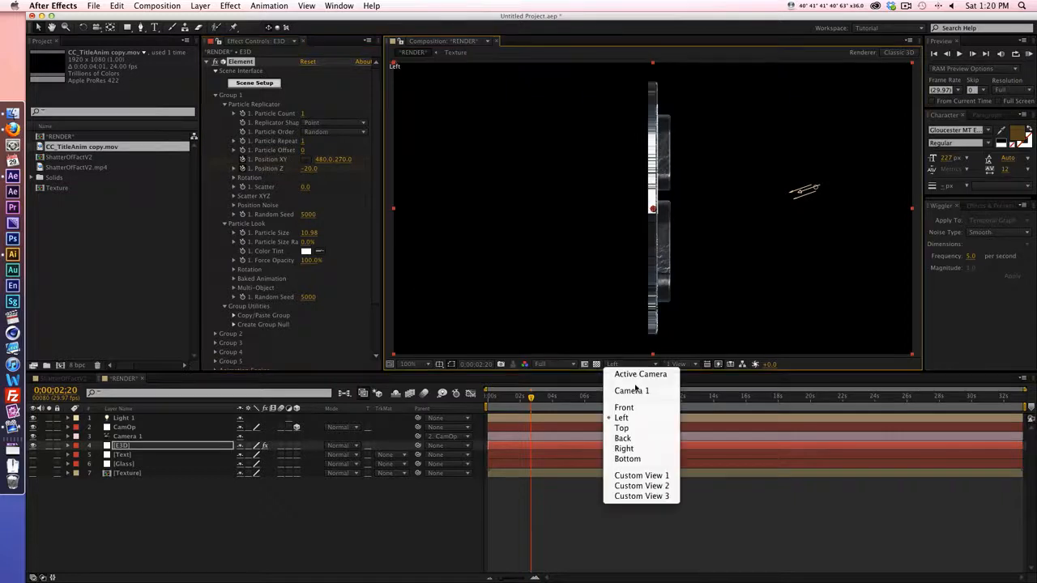
pyautogui.click(631, 390)
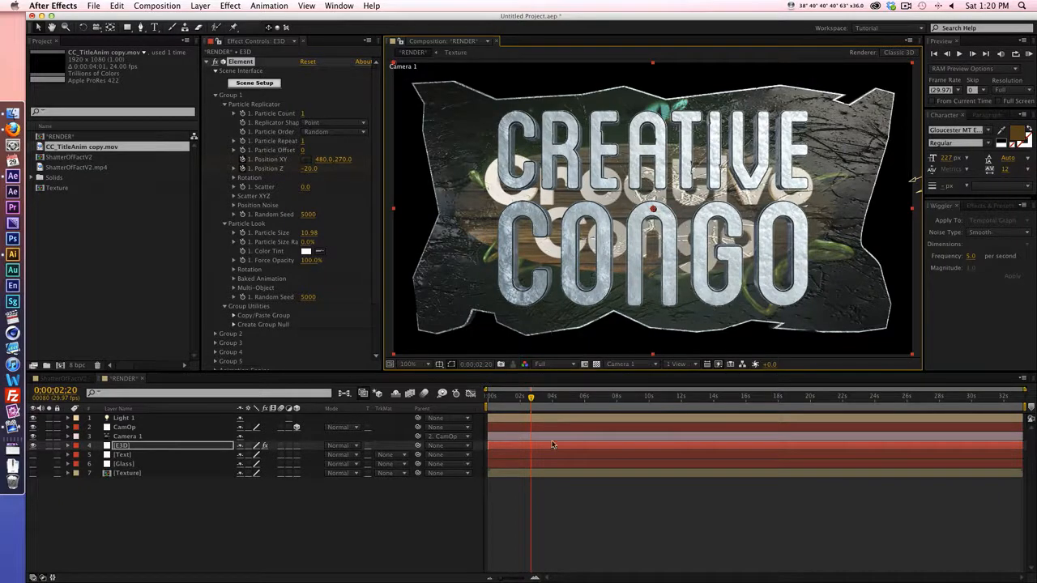
# Step: At 0;00;02;10, set the E3D layer's Group 1 Position XY to 480.0, 211.0 and Position Z to -730
pyautogui.click(155, 446)
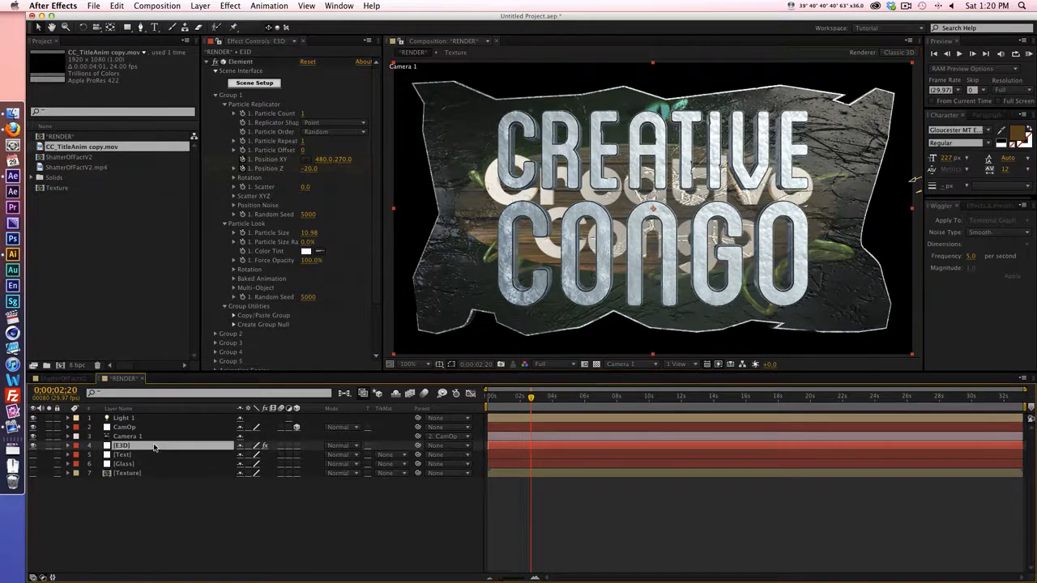
pyautogui.press('u')
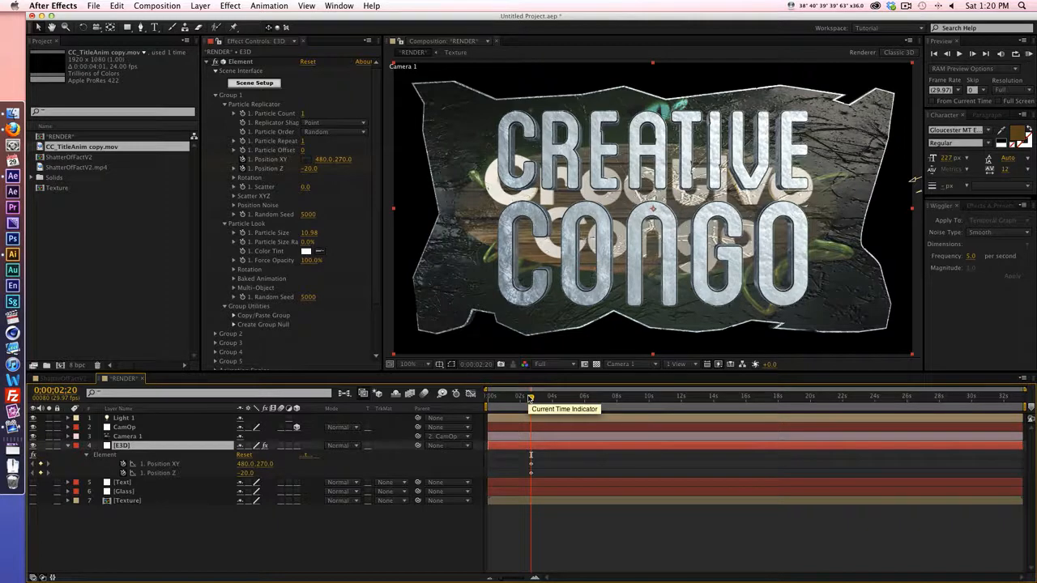
pyautogui.hotkey('shift', 'pageup')
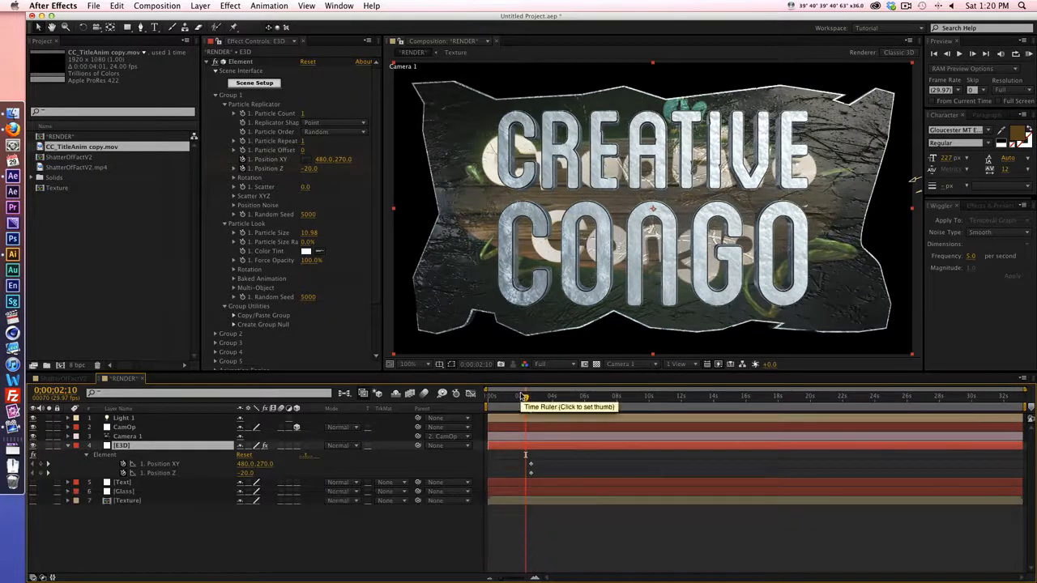
pyautogui.moveTo(243, 474)
pyautogui.mouseDown()
pyautogui.moveTo(208, 472)
pyautogui.moveTo(259, 463)
pyautogui.moveTo(230, 464)
pyautogui.moveTo(254, 473)
pyautogui.moveTo(241, 473)
pyautogui.mouseUp()
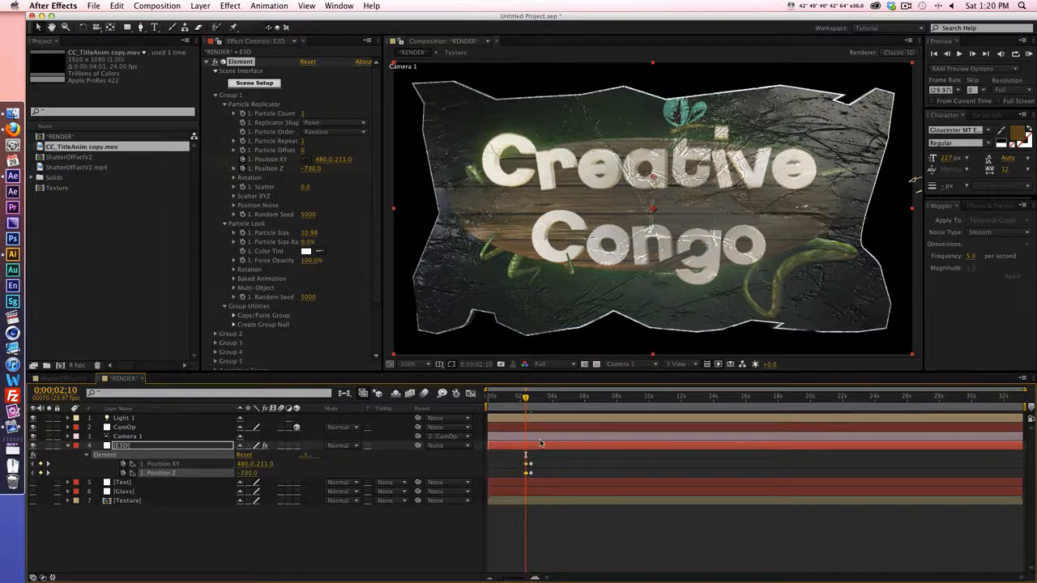
# Step: Apply Easy Ease to Group 1's Position XY and Position Z keyframes at 0;00;02;10
pyautogui.click(520, 463)
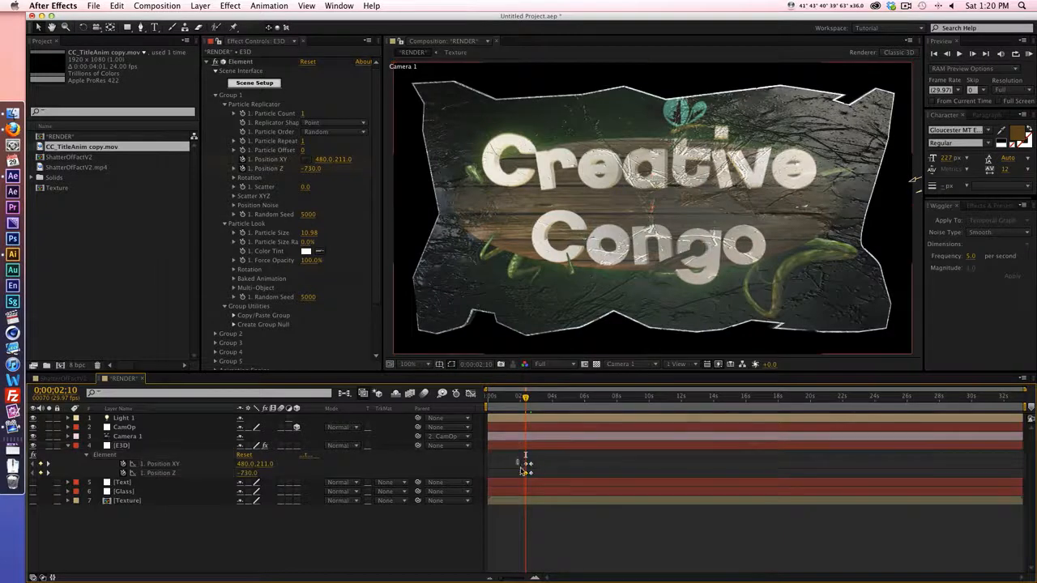
pyautogui.click(535, 578)
pyautogui.click(525, 463)
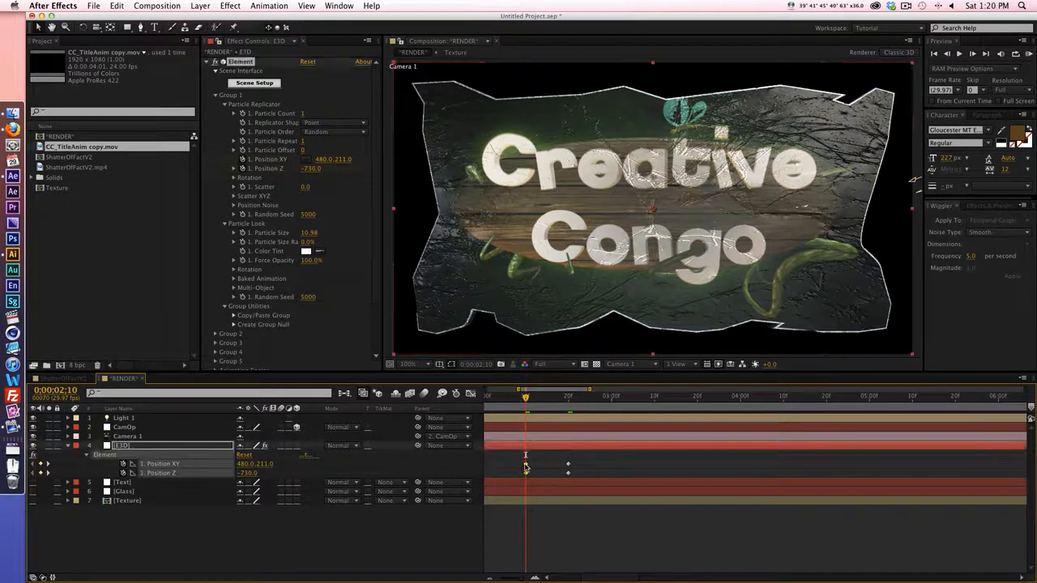
pyautogui.rightClick(526, 463)
pyautogui.moveTo(606, 572)
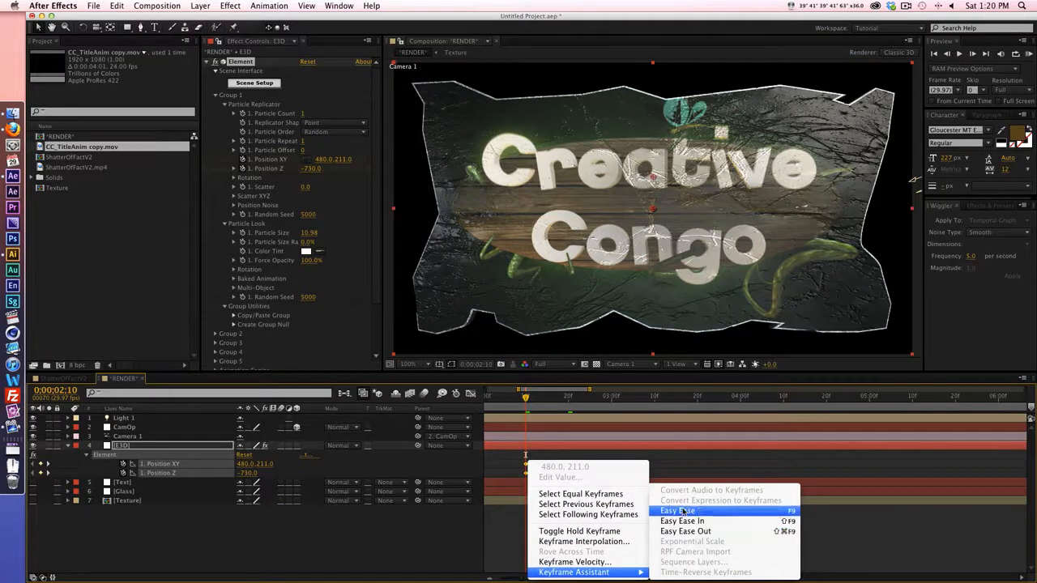
pyautogui.click(677, 511)
# Step: In the Graph Editor, lengthen the outgoing ease of Group 1's first Position Z keyframe, and return to the layer bars
pyautogui.click(470, 393)
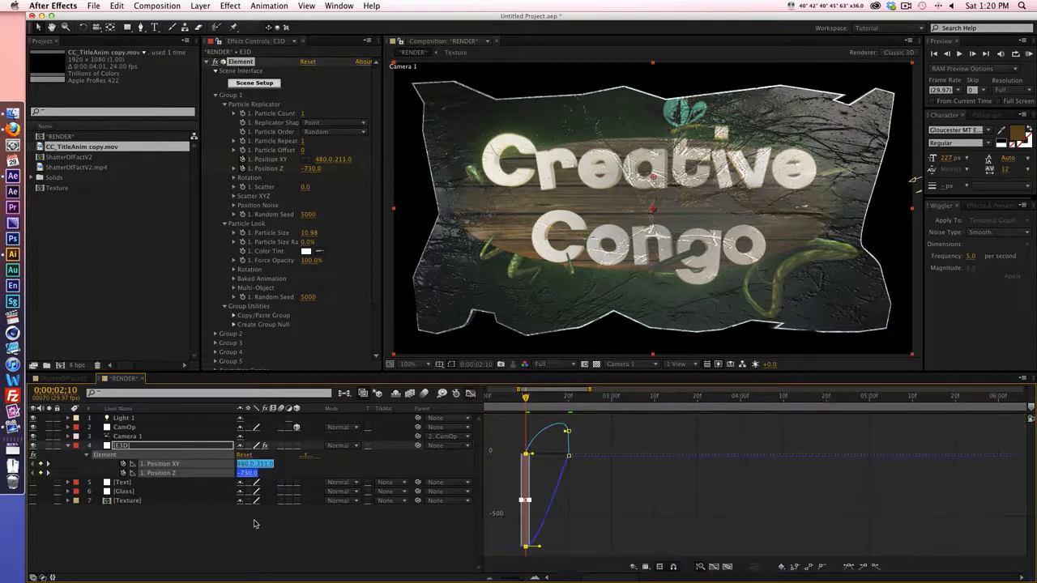
pyautogui.click(173, 464)
pyautogui.moveTo(514, 528); pyautogui.dragTo(554, 546)
pyautogui.click(160, 473)
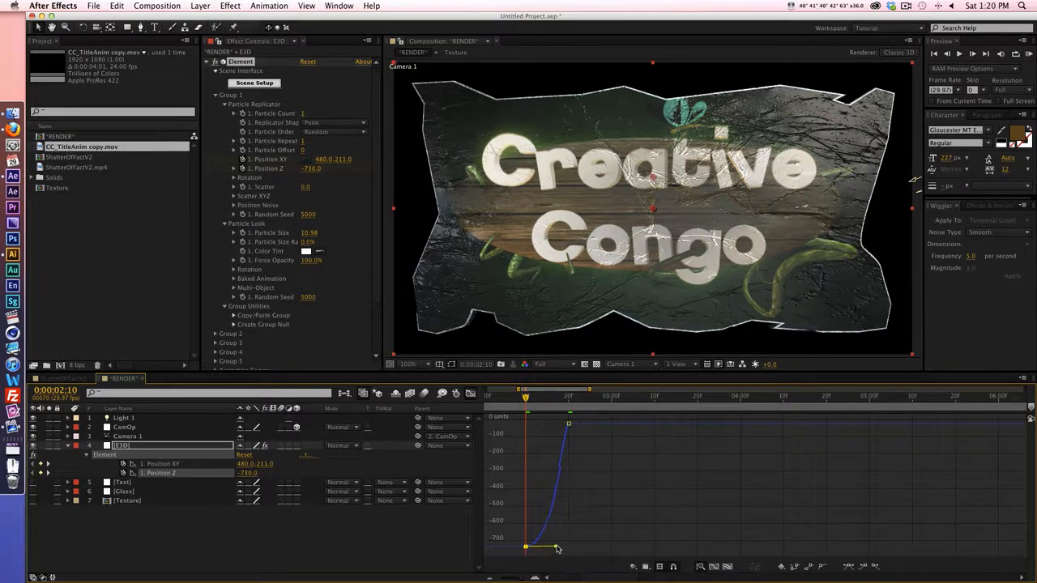
pyautogui.click(470, 393)
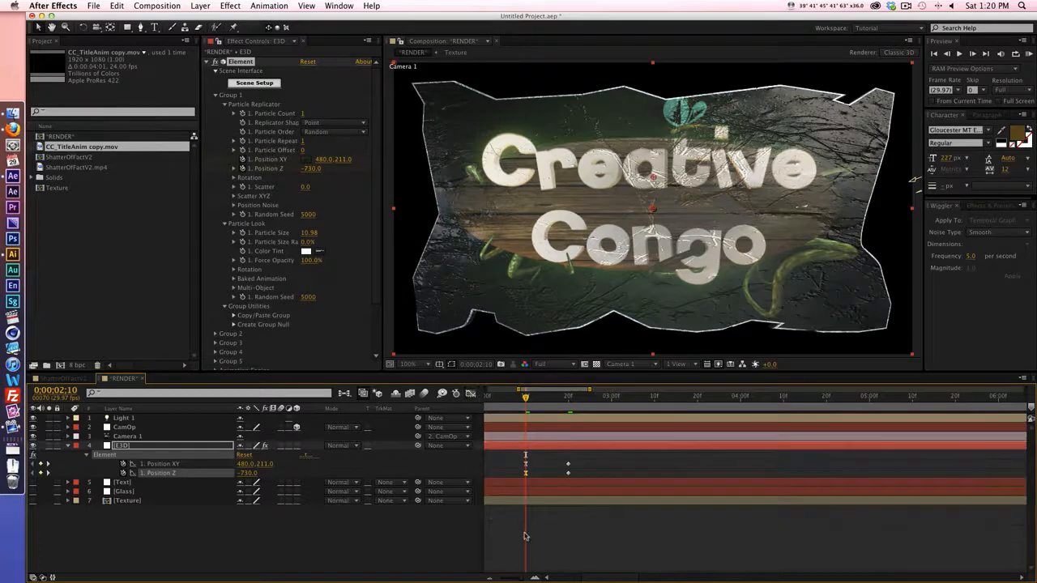
# Step: End the work area at 0;00;03;09, RAM-preview the text animation, and move the current time back to 0;00;02;10
pyautogui.moveTo(523, 578); pyautogui.dragTo(500, 578)
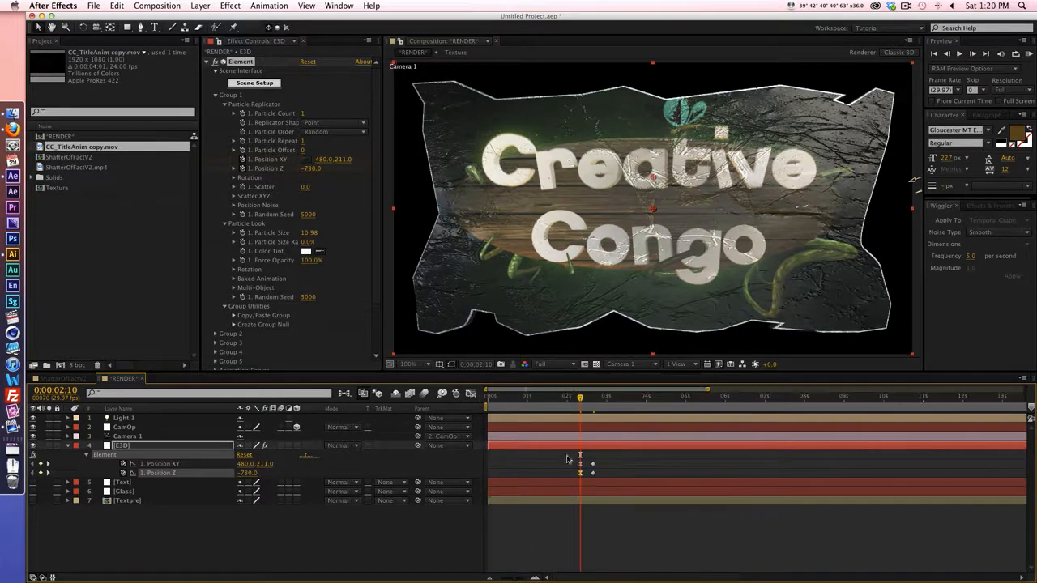
pyautogui.click(617, 402)
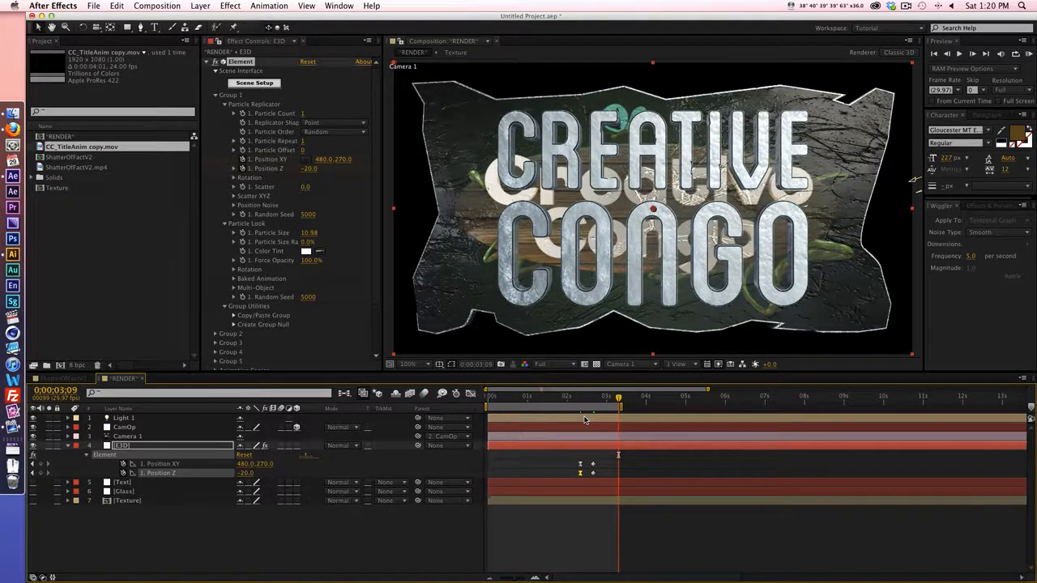
pyautogui.press('KP_0')
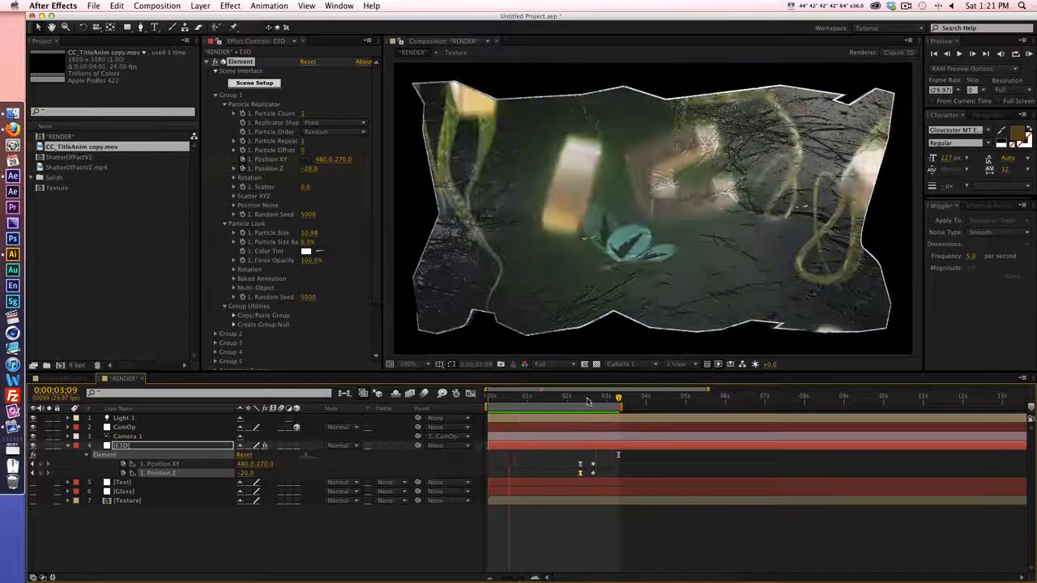
pyautogui.click(585, 399)
pyautogui.keyDown('shift'); pyautogui.click(584, 399); pyautogui.keyUp('shift')
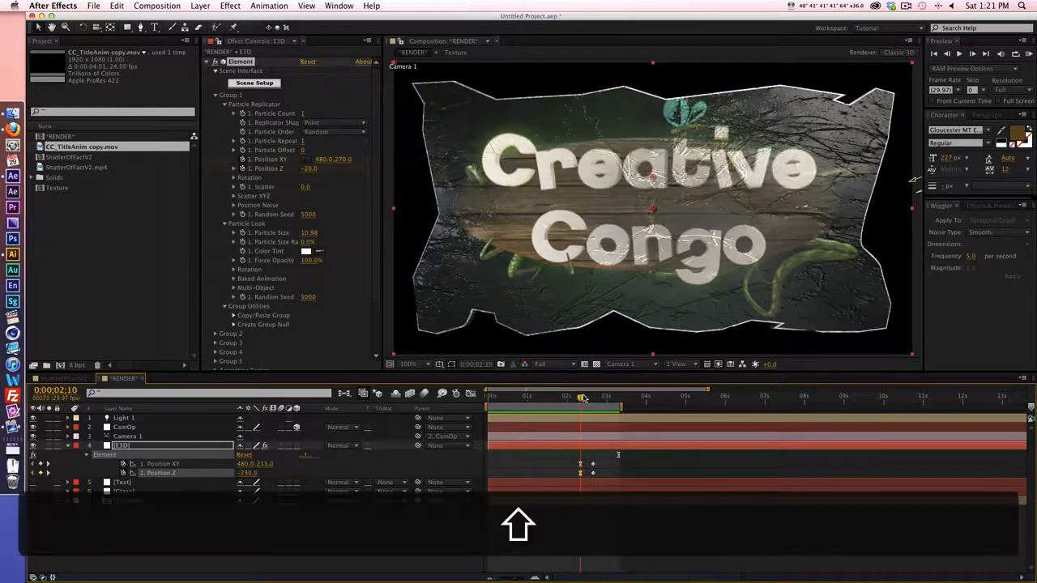
# Step: Collapse the E3D layer and create a 3D null object named Center Null directly below Light 1
pyautogui.click(129, 427)
pyautogui.click(68, 446)
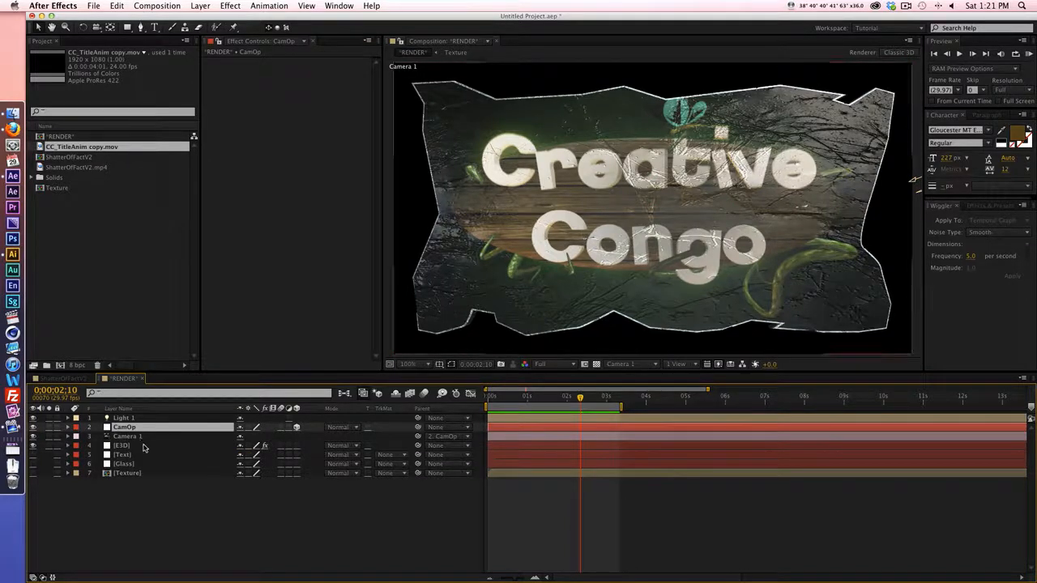
pyautogui.rightClick(154, 512)
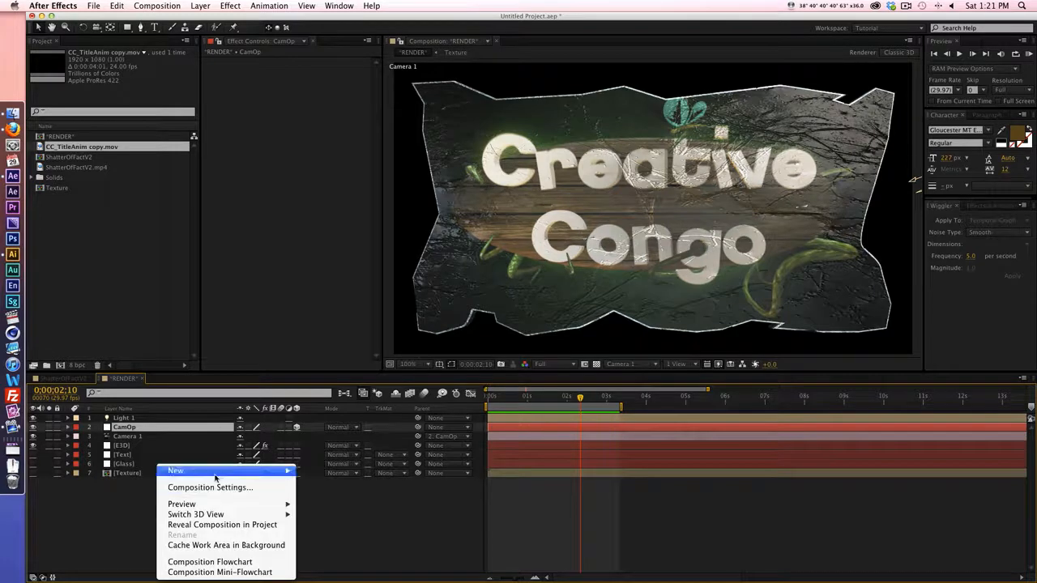
pyautogui.moveTo(243, 471)
pyautogui.click(328, 529)
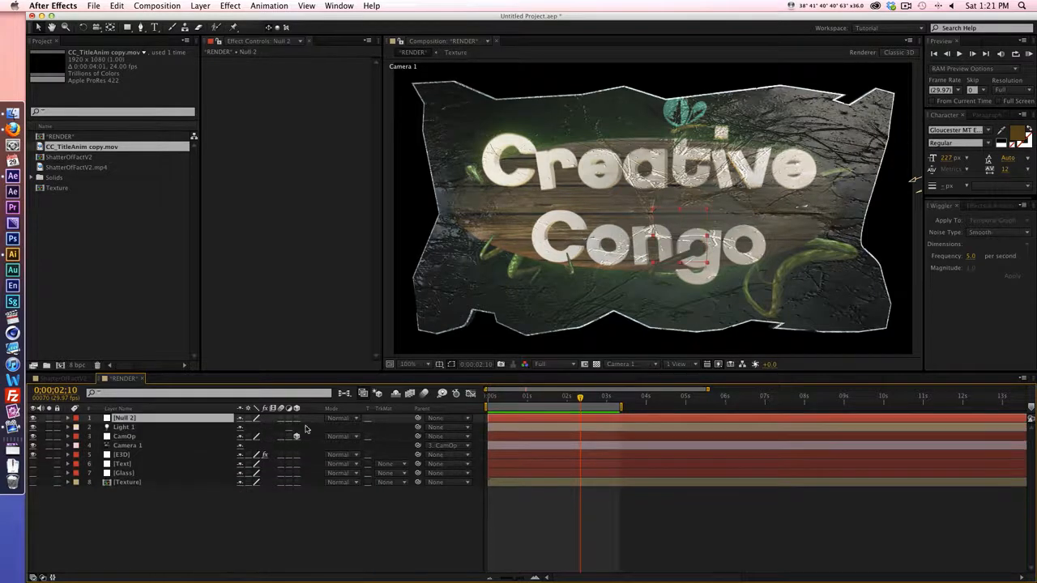
pyautogui.moveTo(170, 431); pyautogui.dragTo(174, 433)
pyautogui.click(296, 426)
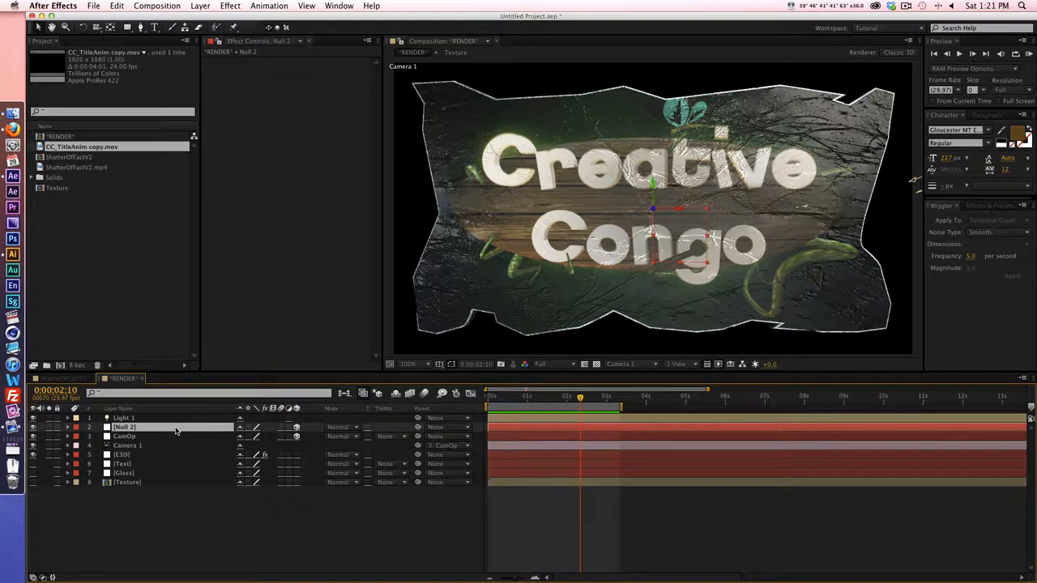
pyautogui.press('Return')
pyautogui.write('Cen')
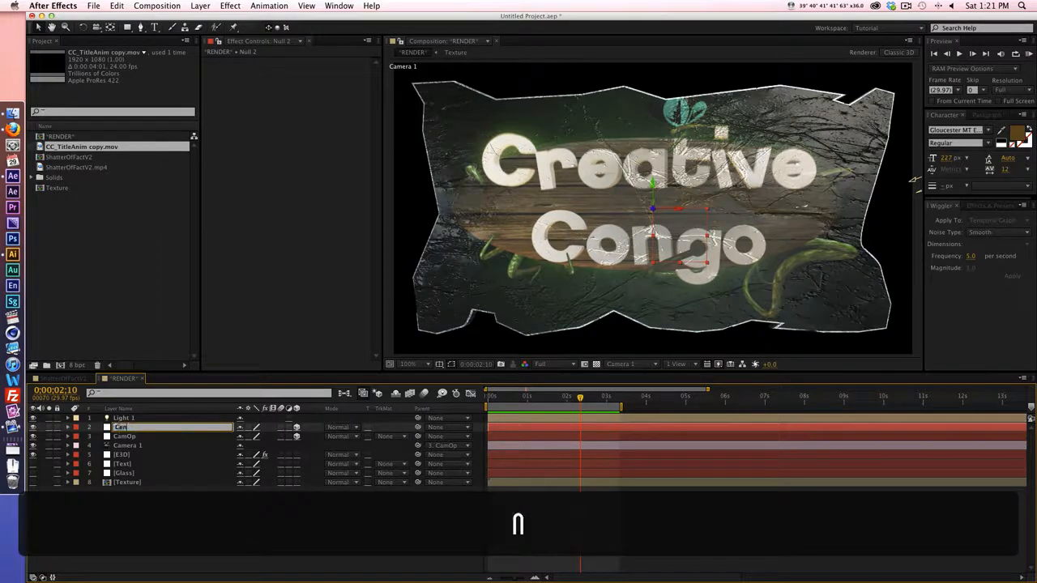
pyautogui.write('ter Null')
pyautogui.press('Return')
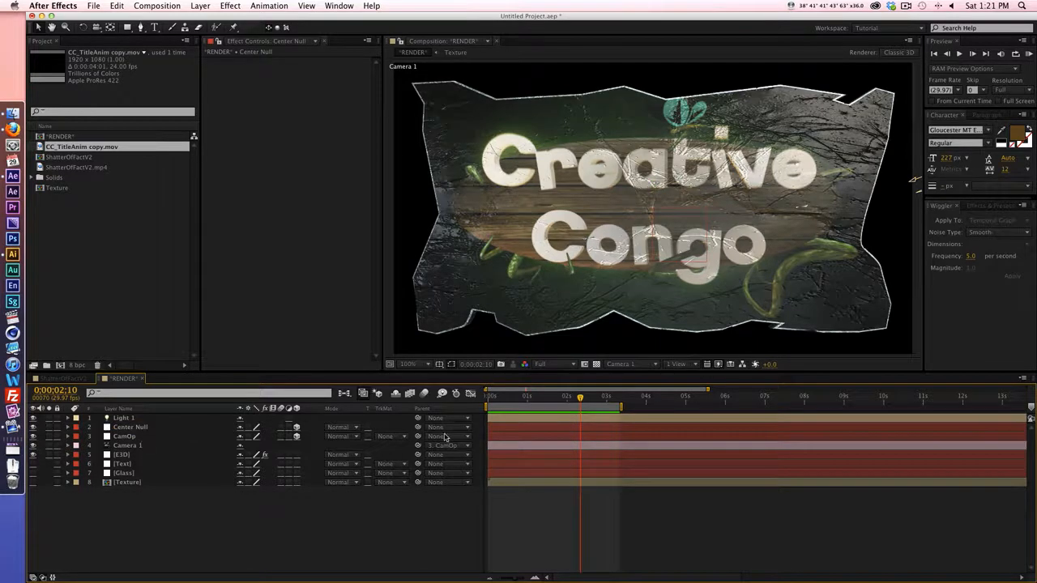
# Step: Parent the CamOp layer to Center Null and reveal Center Null's rotation properties
pyautogui.moveTo(418, 437); pyautogui.dragTo(176, 431)
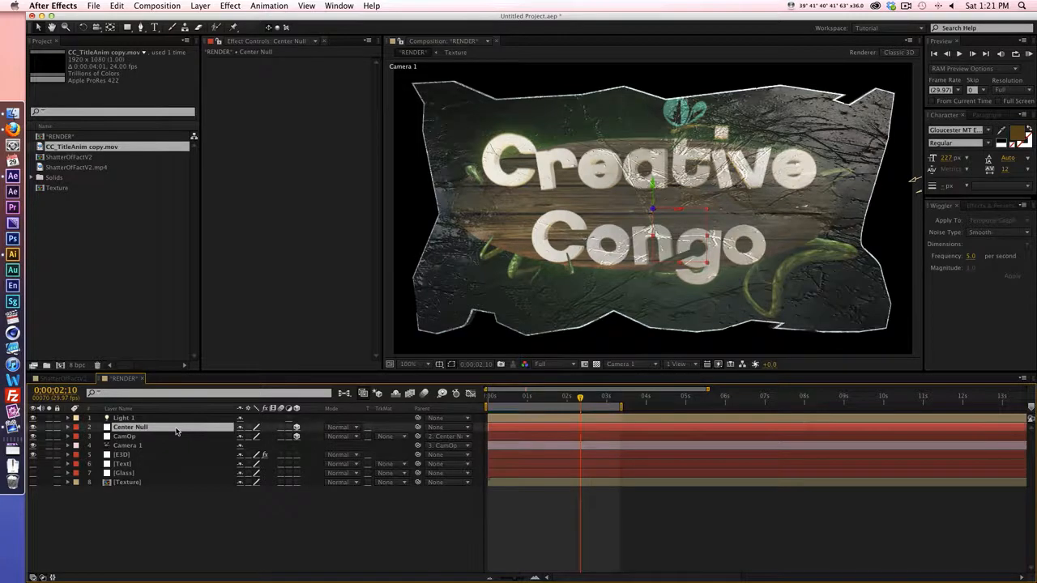
pyautogui.press('r')
pyautogui.click(257, 454)
pyautogui.moveTo(257, 455)
pyautogui.mouseDown()
pyautogui.moveTo(271, 454)
pyautogui.moveTo(248, 448)
pyautogui.moveTo(265, 452)
pyautogui.mouseUp()
pyautogui.press('super+z')
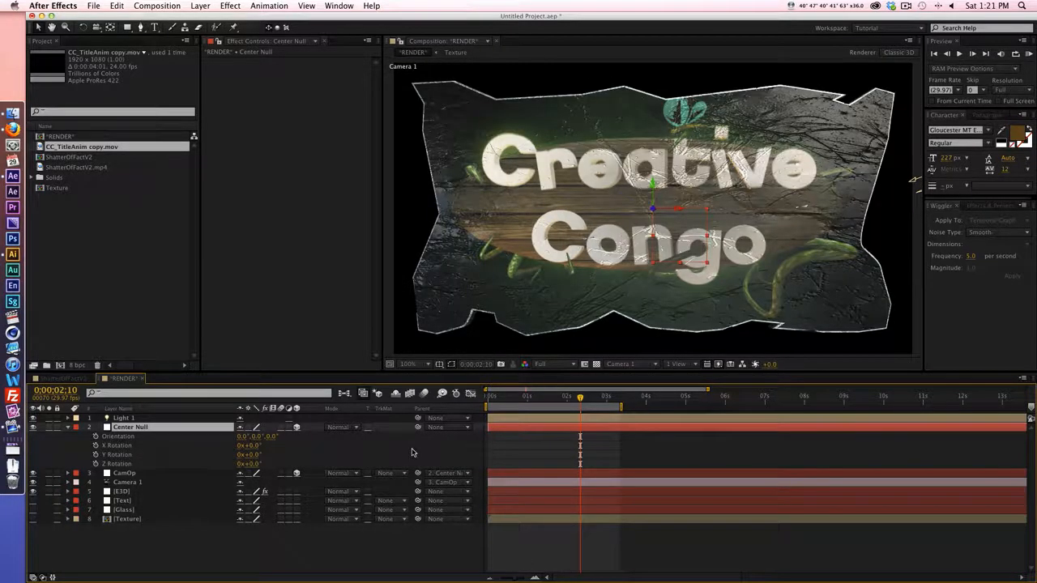
# Step: Keyframe Center Null's X and Y Rotation at 0° at 0;00;02;20, and at 46° and 60° at the composition start
pyautogui.hotkey('shift', 'pagedown')
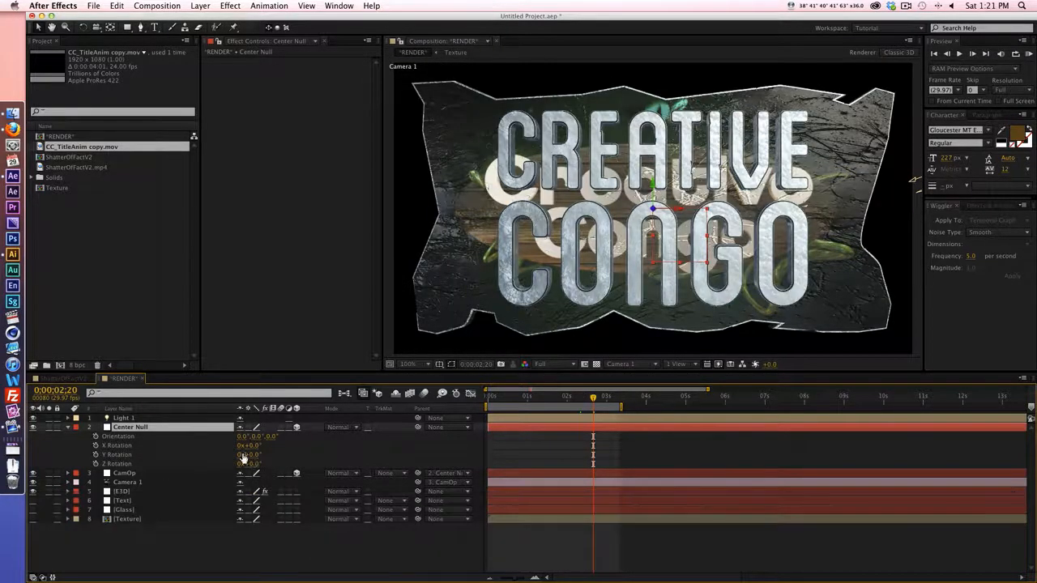
pyautogui.click(96, 445)
pyautogui.click(95, 455)
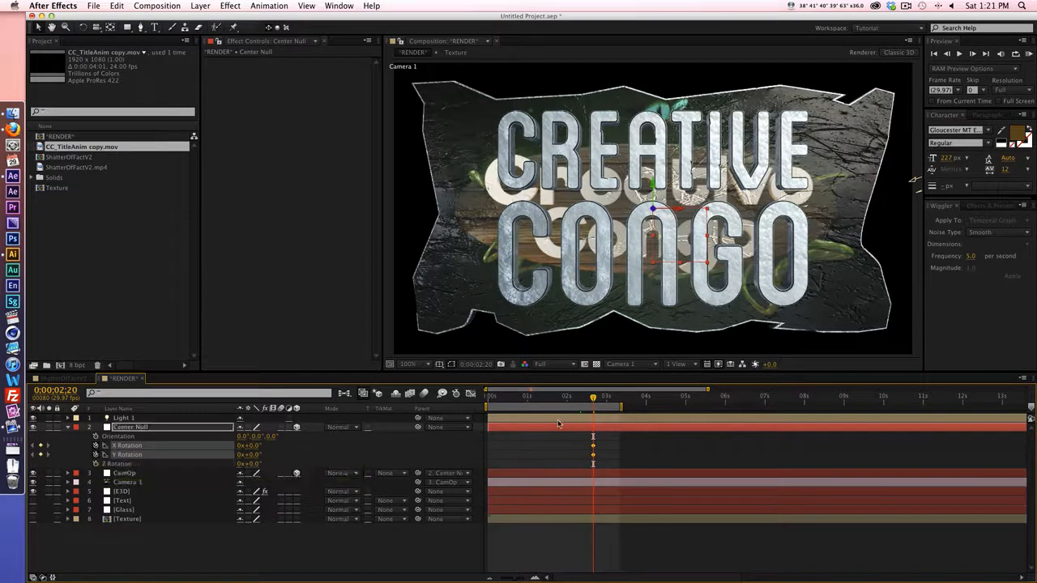
pyautogui.press('Home')
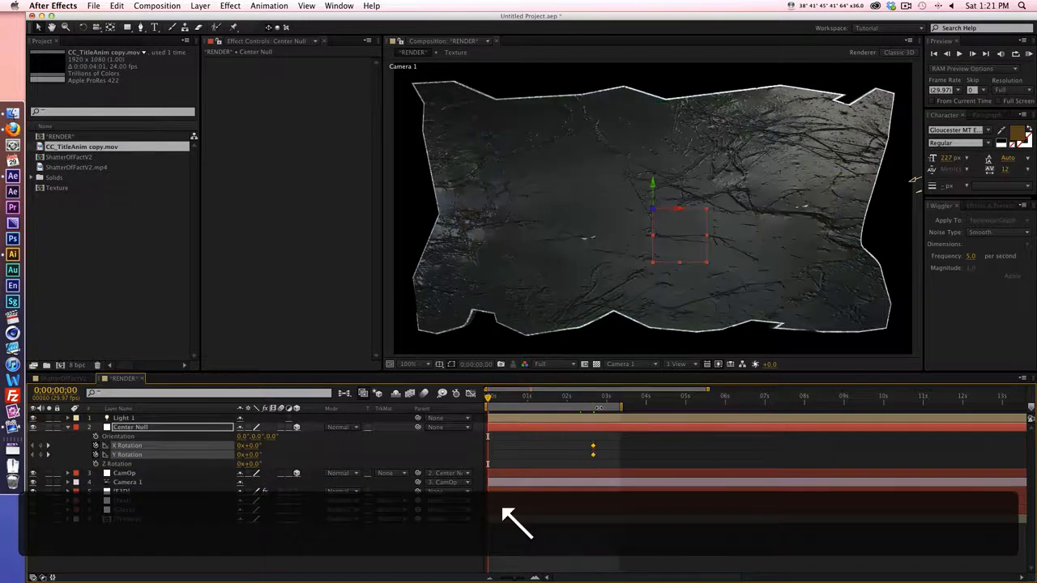
pyautogui.moveTo(252, 445); pyautogui.dragTo(284, 459)
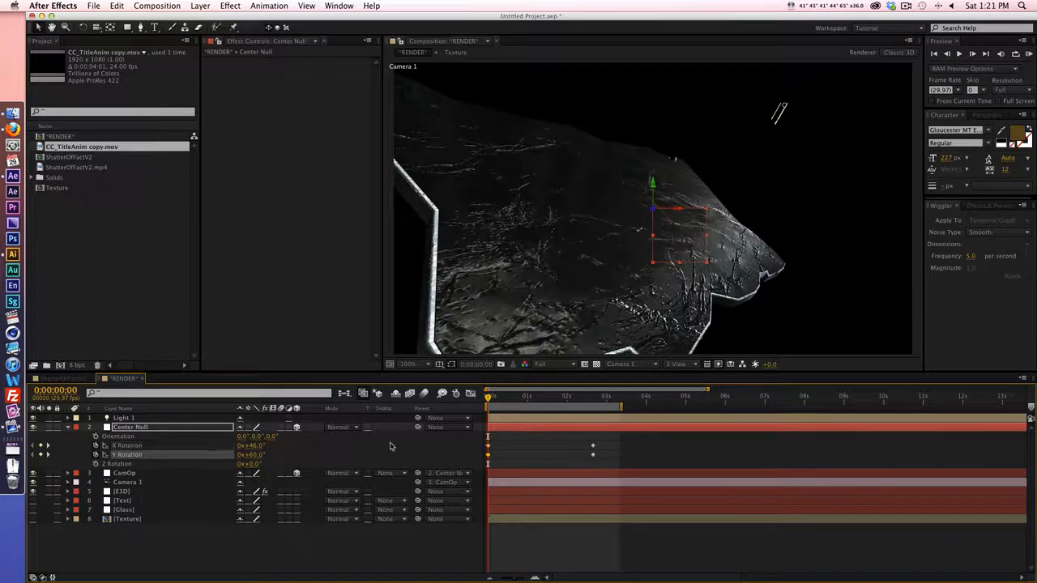
# Step: Apply Easy Ease to Center Null's X and Y Rotation keyframes at 0;00;02;20
pyautogui.moveTo(606, 444); pyautogui.dragTo(589, 463)
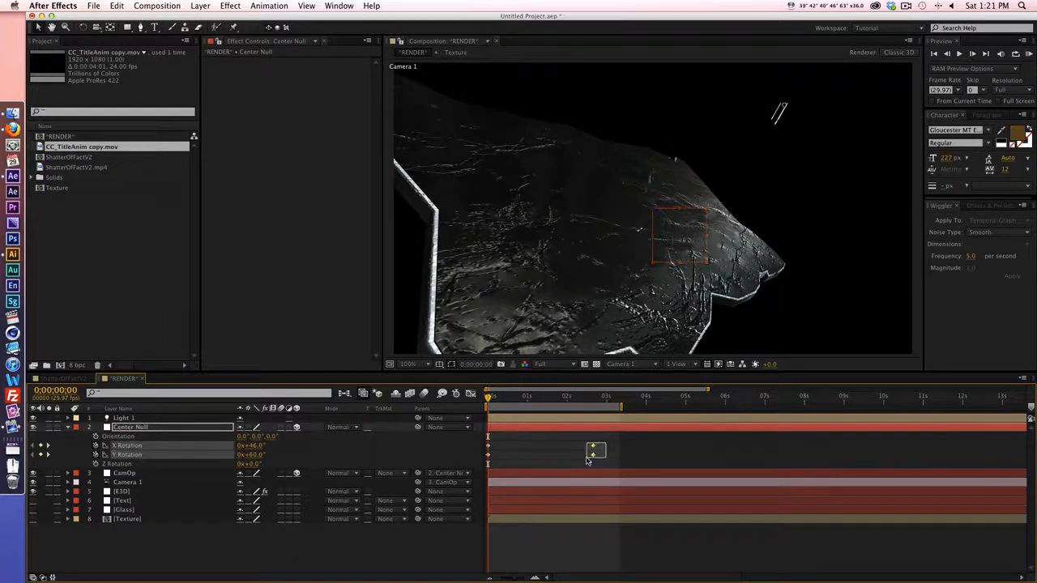
pyautogui.rightClick(592, 448)
pyautogui.moveTo(648, 561)
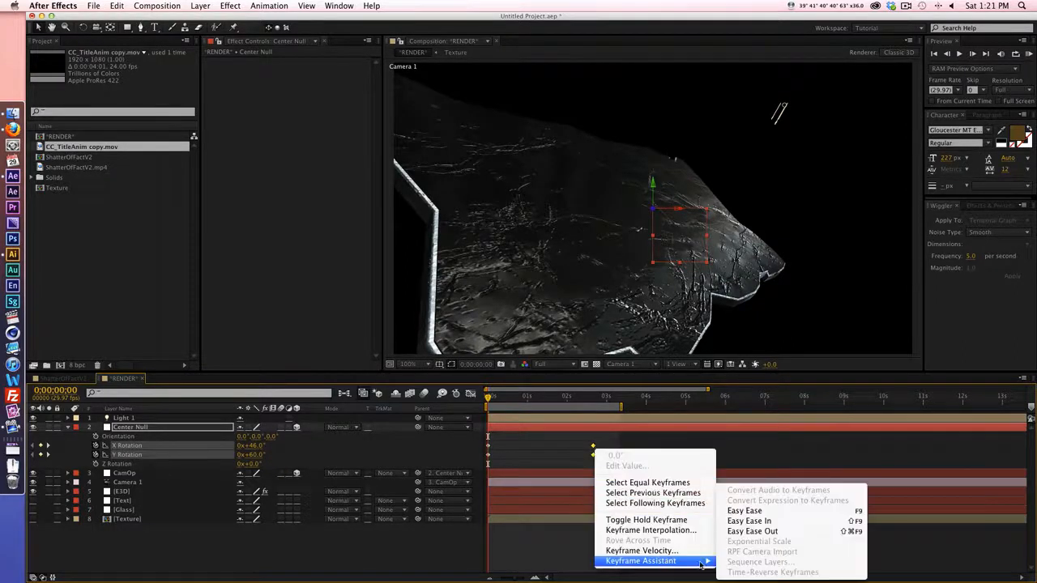
pyautogui.click(750, 515)
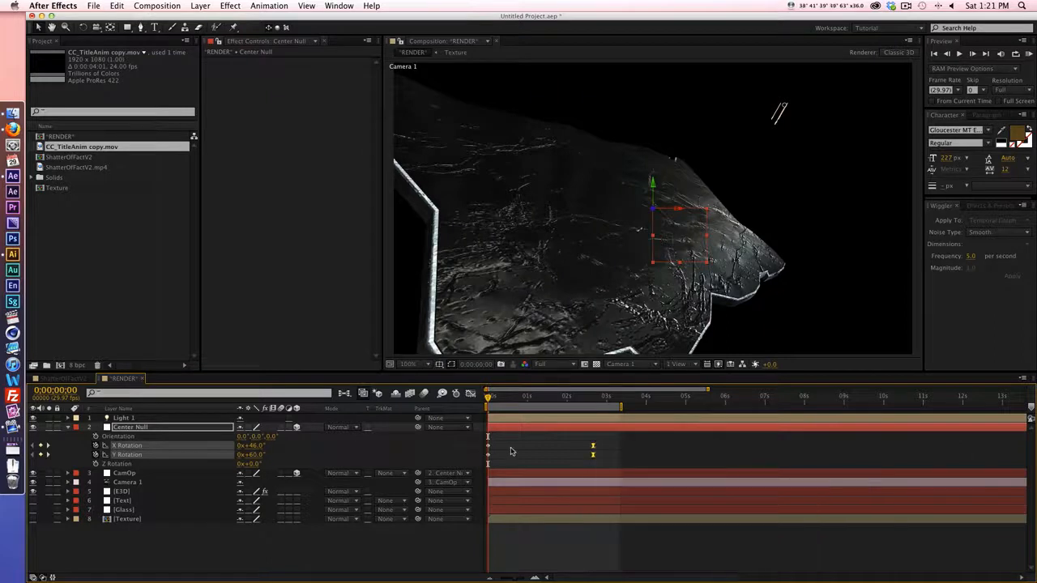
# Step: In the Graph Editor, lengthen the incoming ease of Center Null's ending X and Y Rotation keyframes, and return to the layer bars
pyautogui.click(470, 393)
pyautogui.click(541, 577)
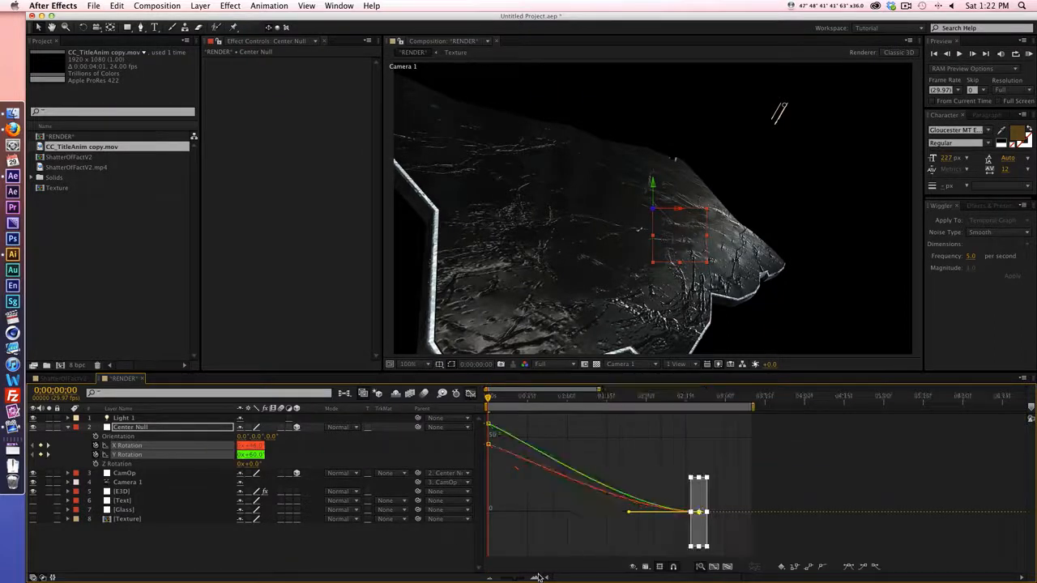
pyautogui.moveTo(654, 474); pyautogui.dragTo(731, 554)
pyautogui.moveTo(635, 542); pyautogui.dragTo(535, 543)
pyautogui.click(469, 393)
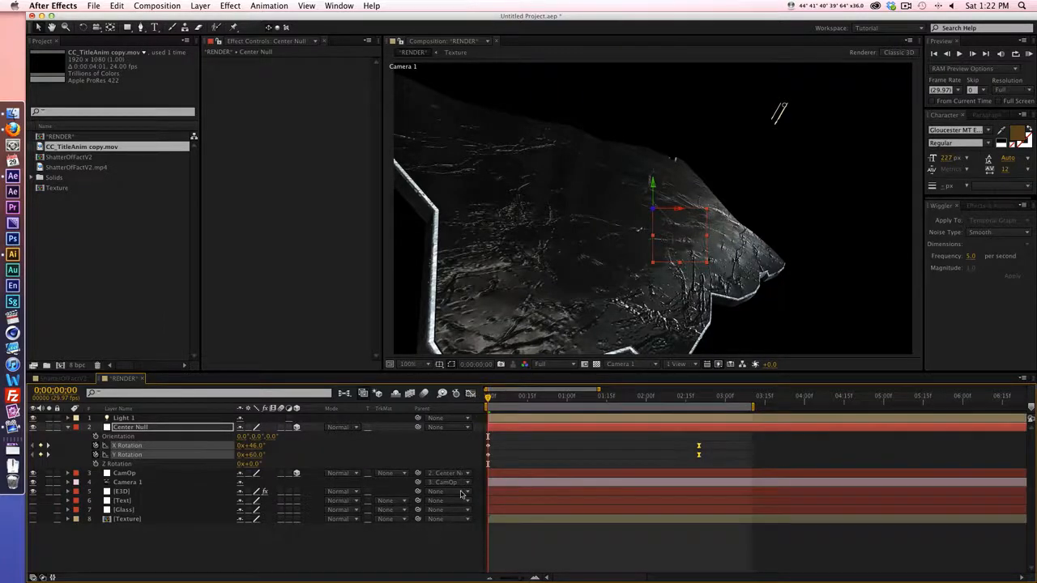
# Step: RAM-preview the camera rotation, stop playback at 0;00;03;05, and collapse the Center Null layer
pyautogui.press('KP_0')
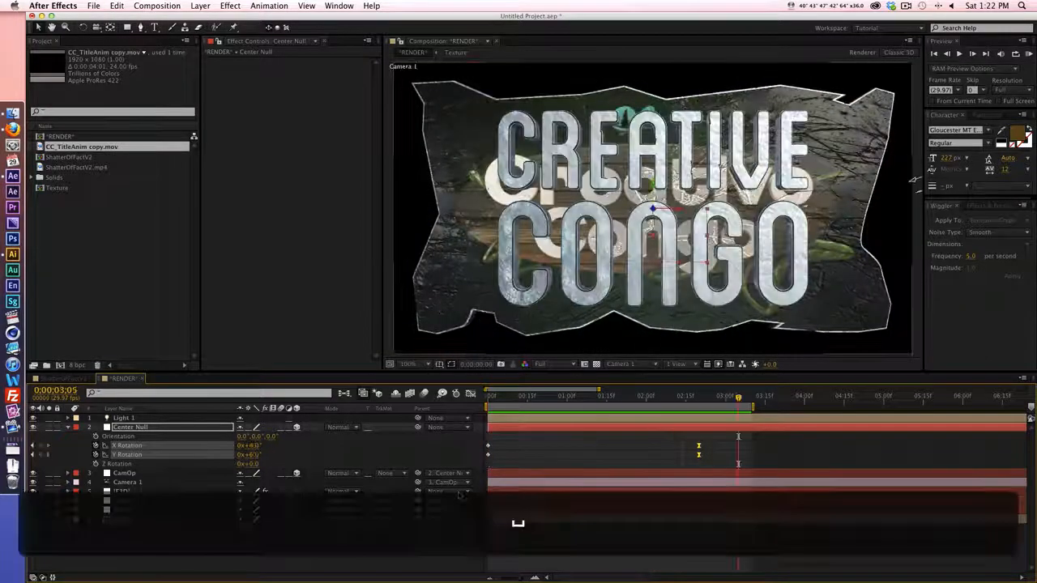
pyautogui.press('space')
pyautogui.press('F2')
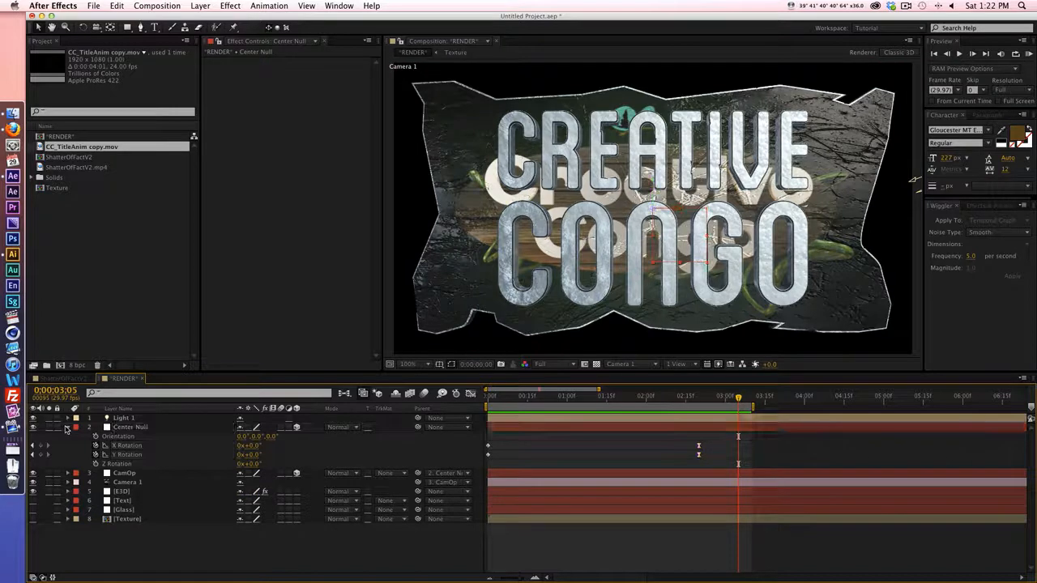
pyautogui.click(69, 429)
# Step: Create a white 960 x 540 px solid named BG
pyautogui.rightClick(205, 528)
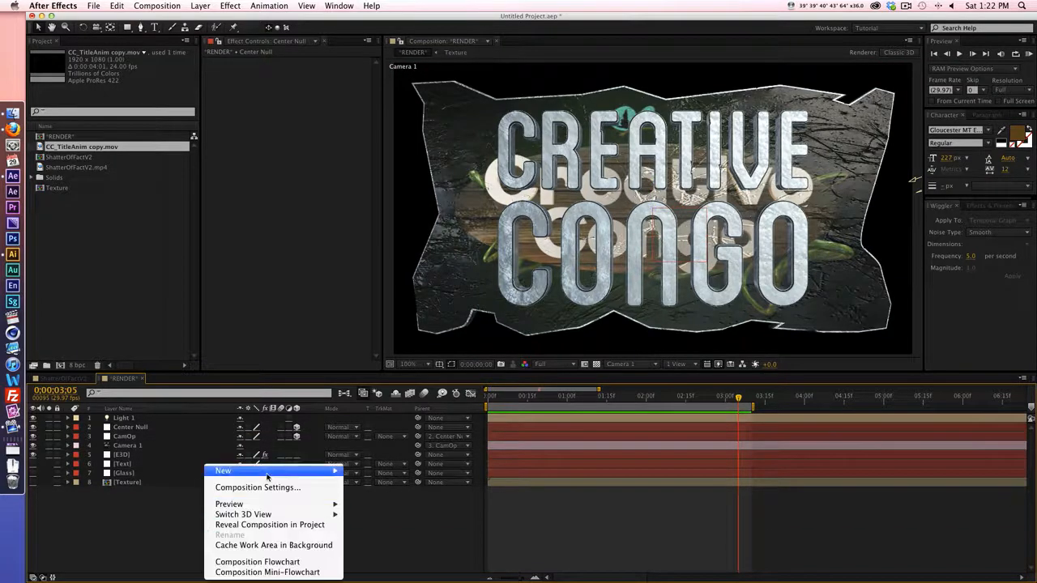
pyautogui.moveTo(269, 474)
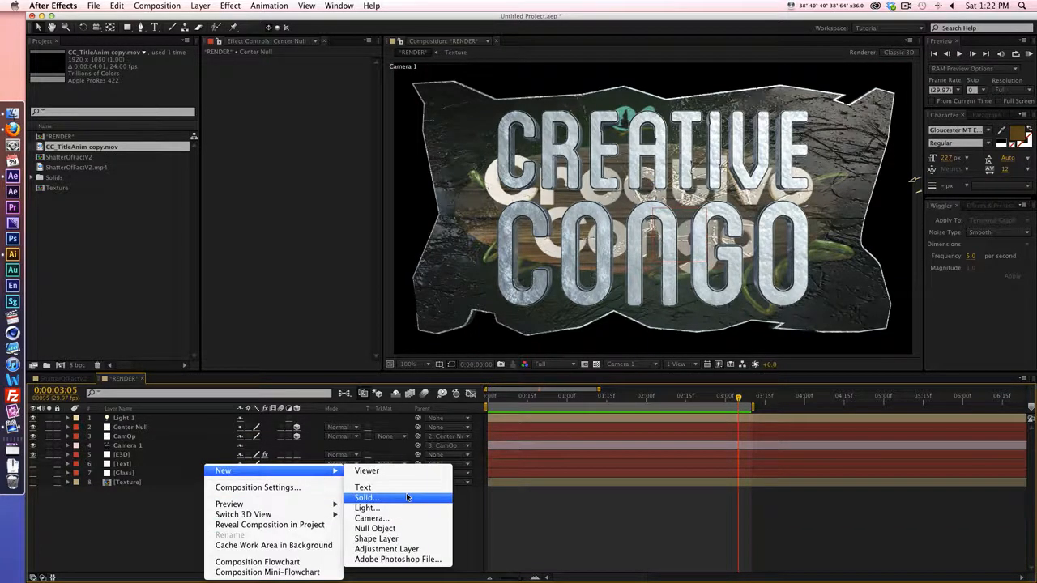
pyautogui.click(407, 497)
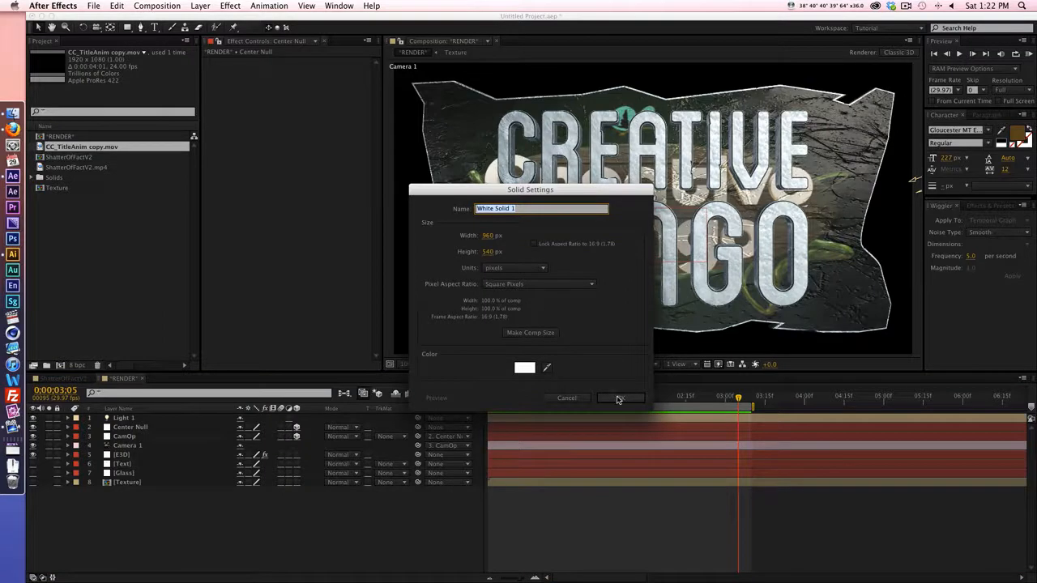
pyautogui.write('BG')
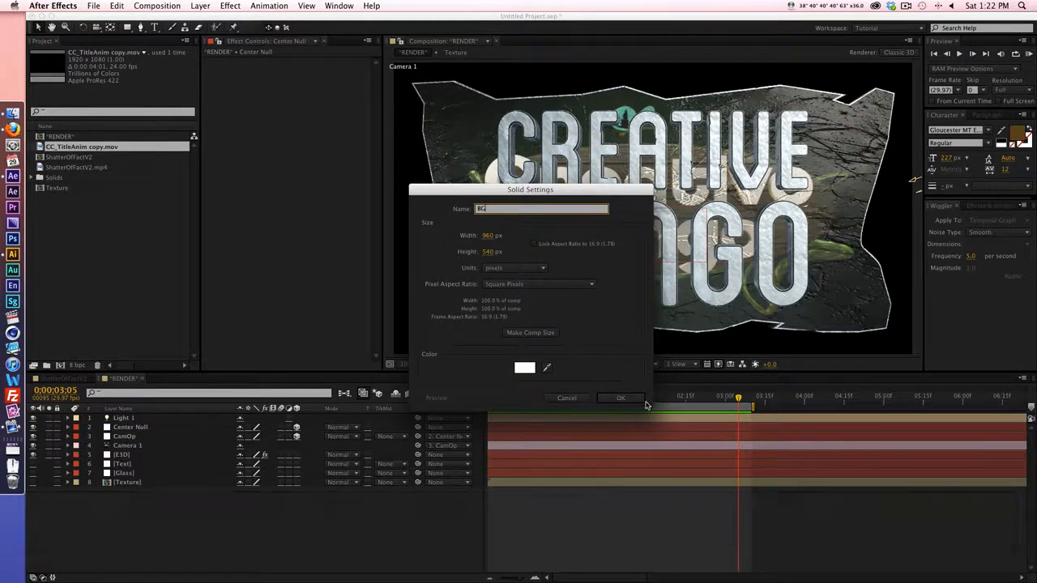
pyautogui.click(620, 398)
# Step: Start adding a Generate effect to the BG solid
pyautogui.rightClick(313, 147)
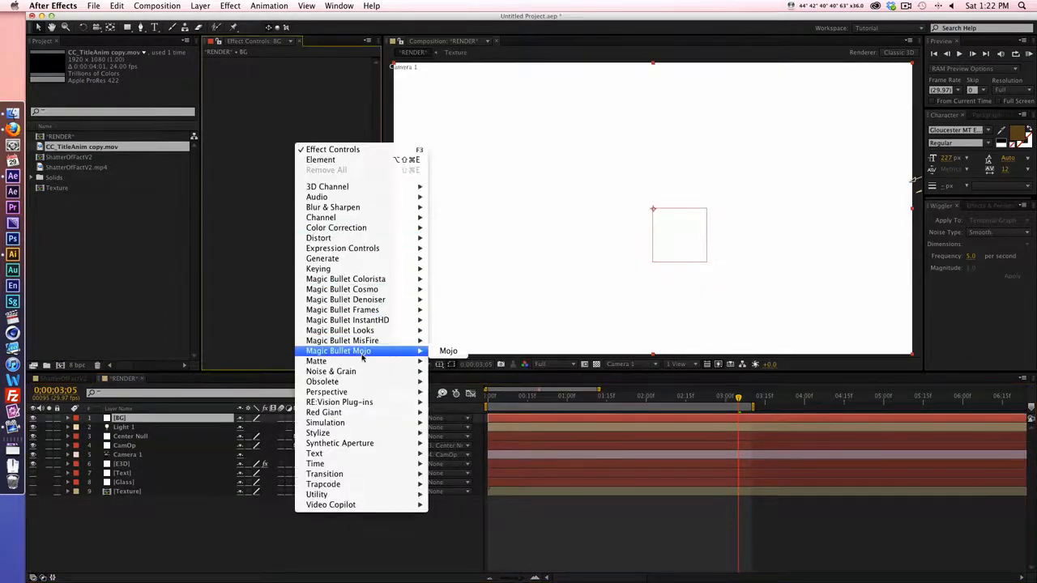
pyautogui.moveTo(356, 261)
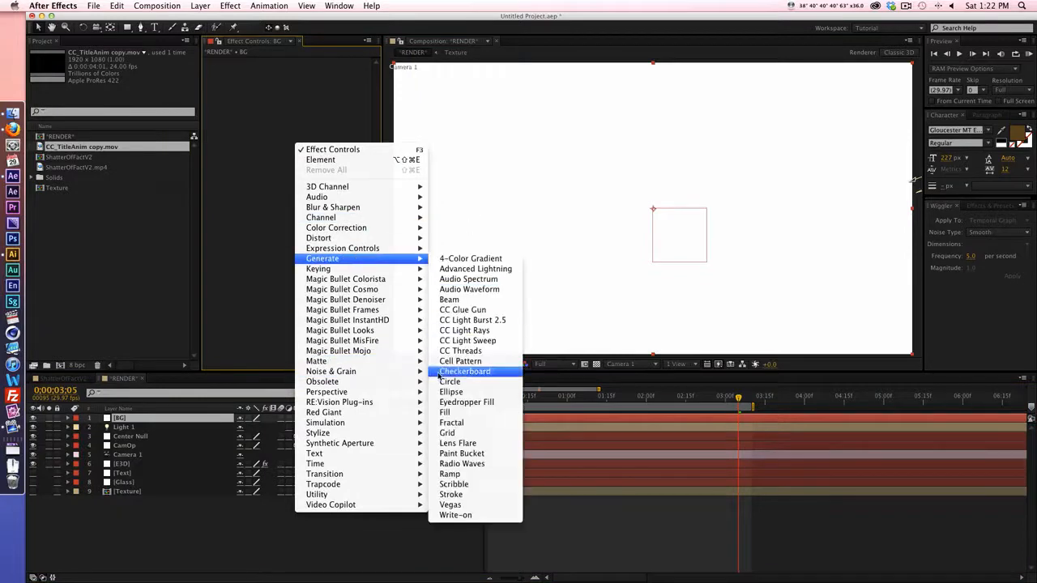
# Step: Apply the Ramp effect to the BG layer with a Radial Ramp shape and a start point at Y 270
pyautogui.click(450, 474)
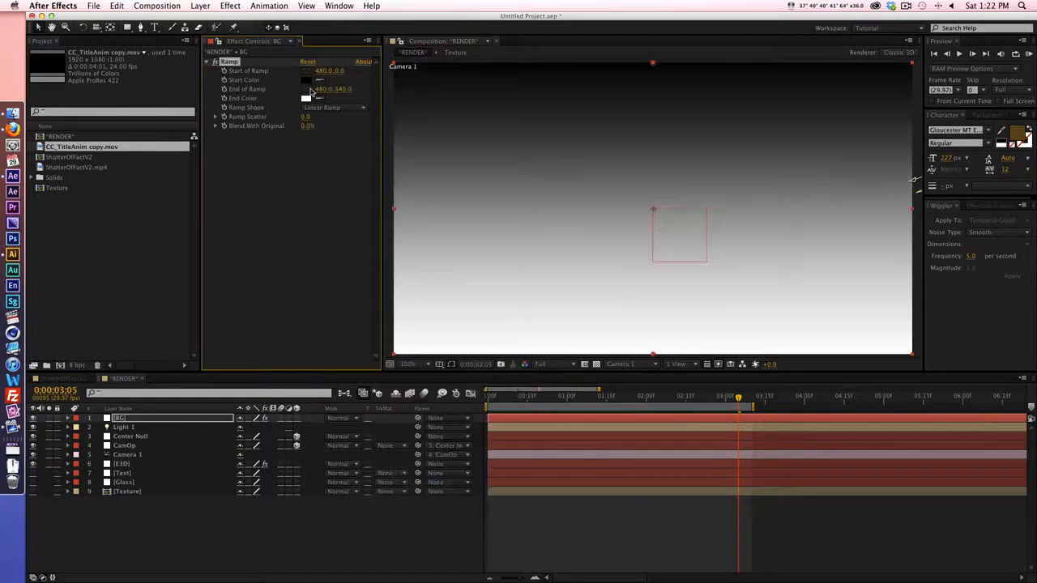
pyautogui.click(333, 106)
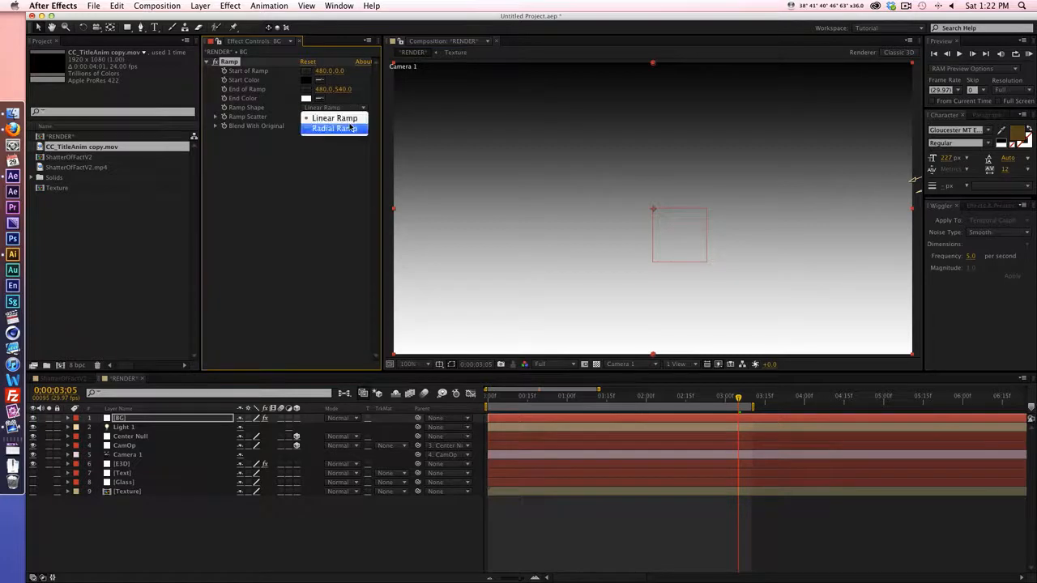
pyautogui.click(335, 126)
pyautogui.click(338, 73)
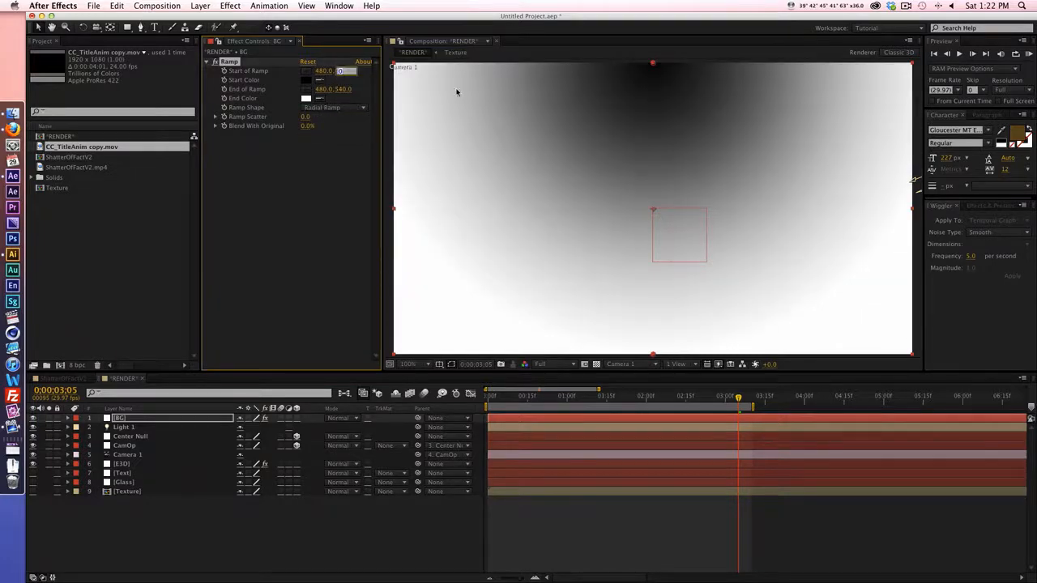
pyautogui.write('270')
pyautogui.press('Return')
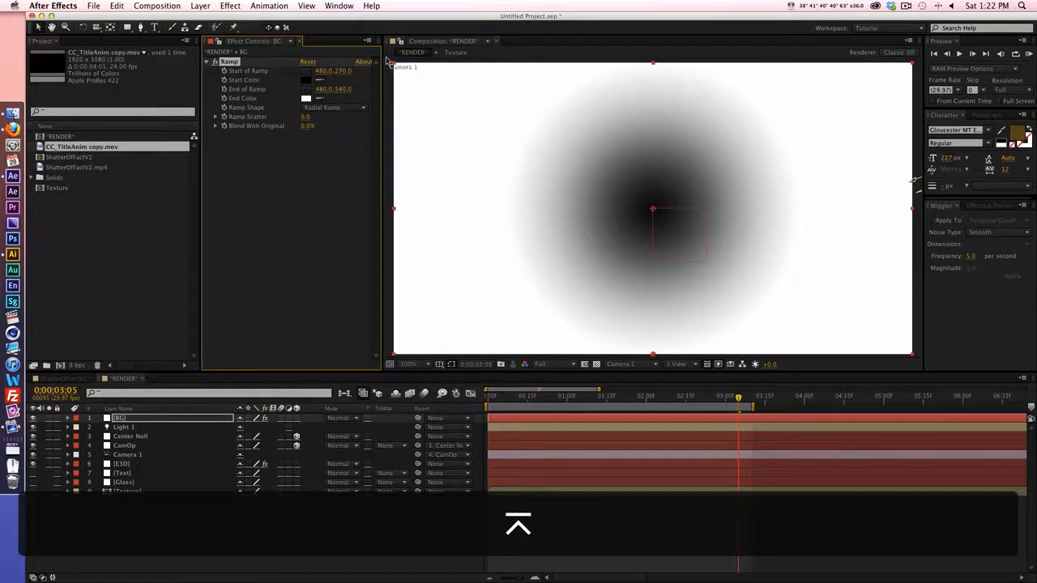
# Step: Set the ramp's start color to very light grey E5E5E5 and its end color to a slightly darker light grey
pyautogui.click(306, 81)
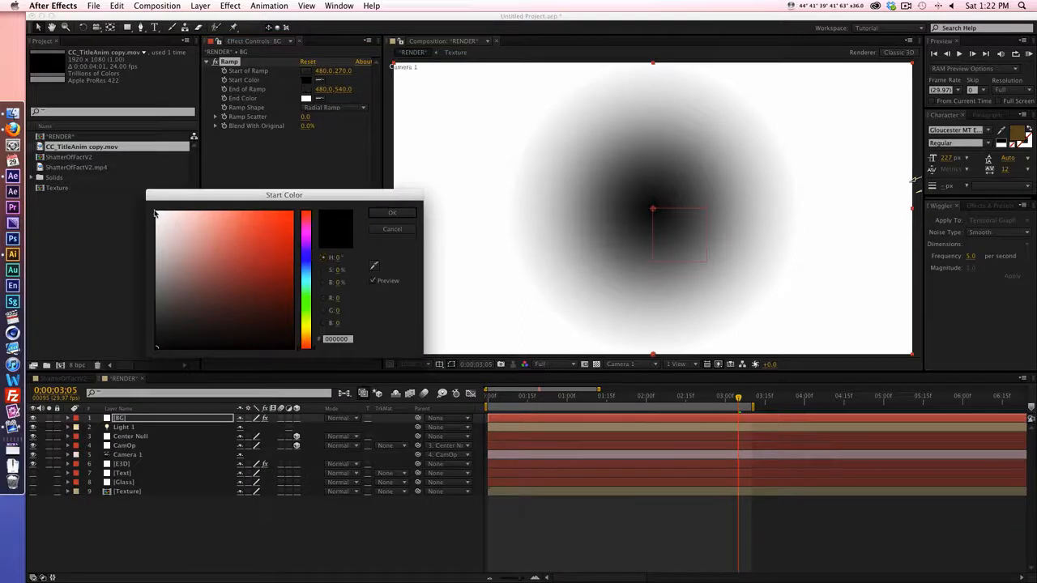
pyautogui.moveTo(154, 213); pyautogui.dragTo(150, 225)
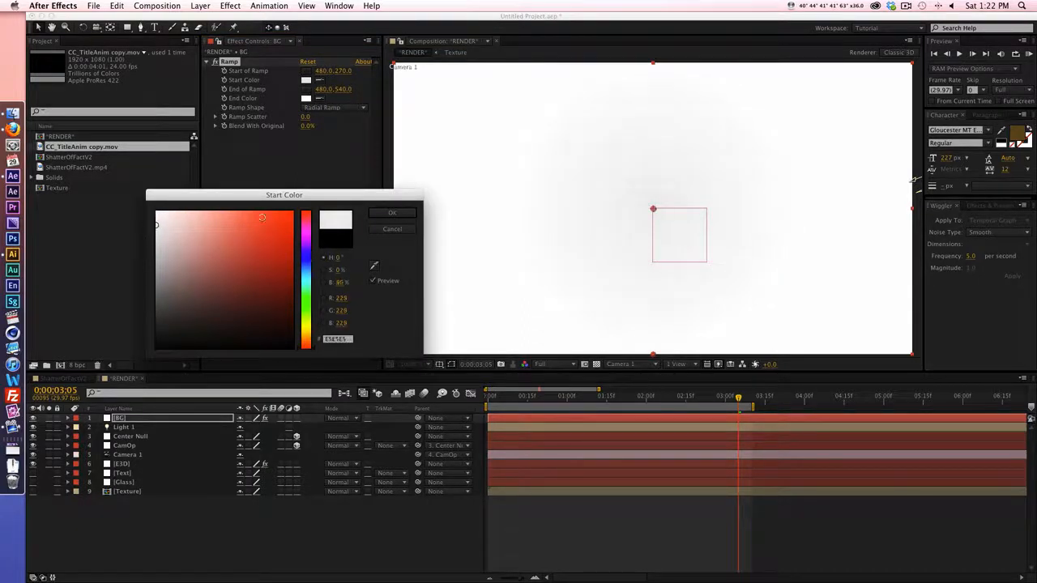
pyautogui.click(392, 212)
pyautogui.click(305, 98)
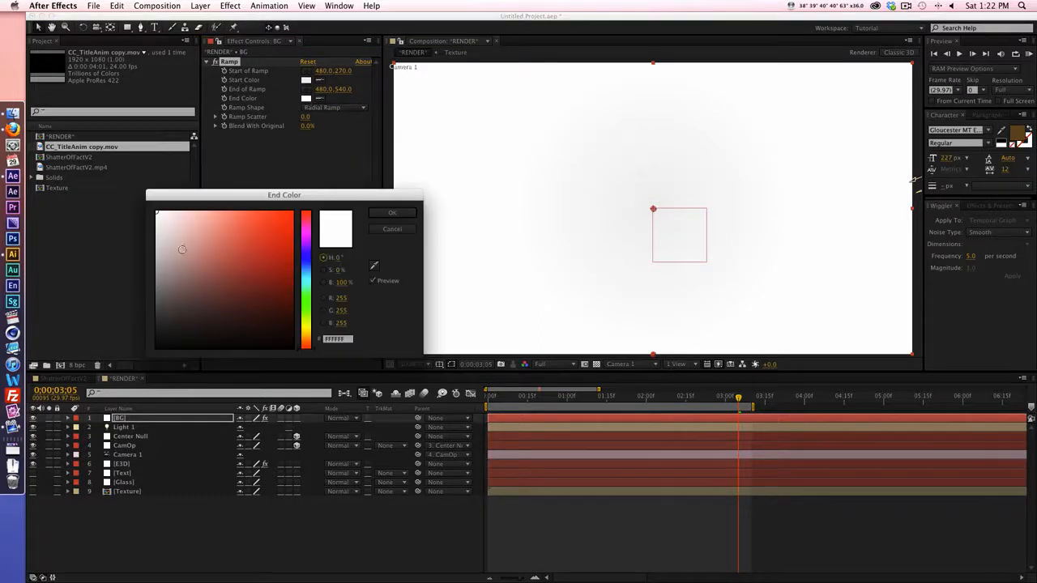
pyautogui.moveTo(165, 219)
pyautogui.mouseDown()
pyautogui.moveTo(154, 273)
pyautogui.moveTo(154, 256)
pyautogui.mouseUp()
pyautogui.click(391, 212)
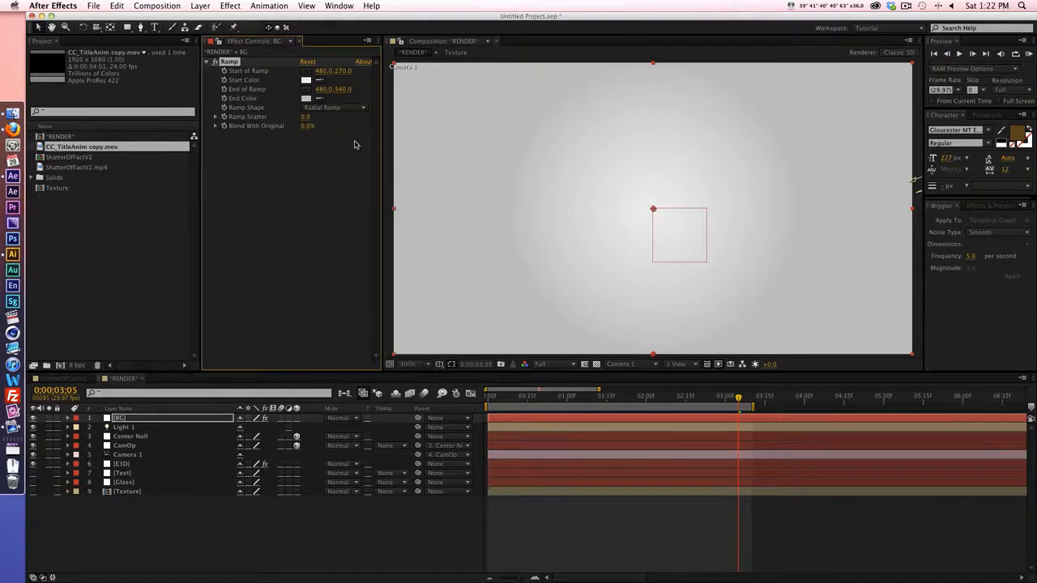
# Step: Set the end of the ramp to 480, 754 with a scatter of 82.7, and move the BG layer directly below E3D
pyautogui.moveTo(346, 89); pyautogui.dragTo(442, 94)
pyautogui.moveTo(306, 116); pyautogui.dragTo(406, 119)
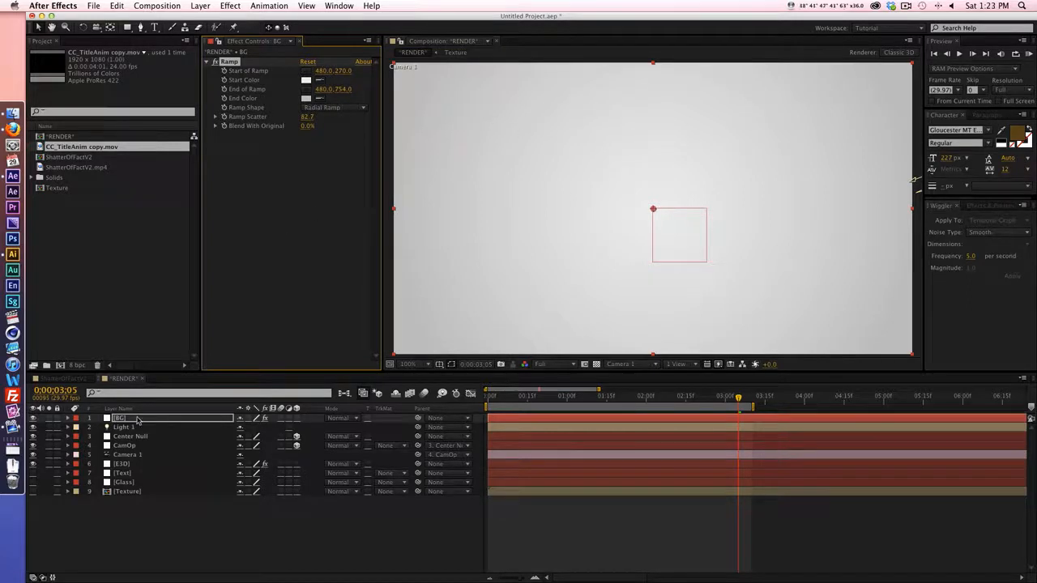
pyautogui.moveTo(145, 423); pyautogui.dragTo(149, 471)
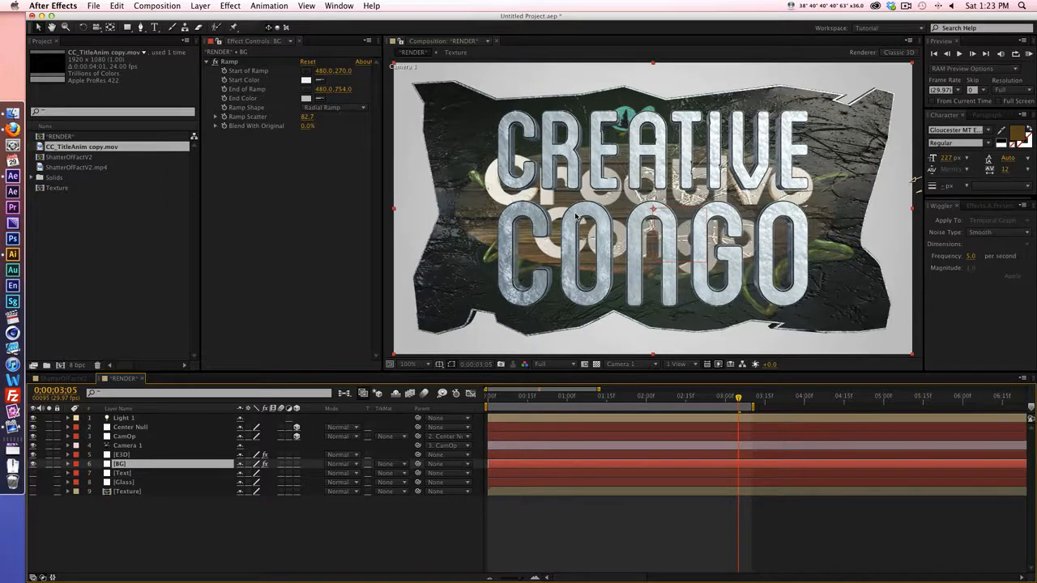
# Step: Go to 0:00:02:20 and enable Multi-Object under the Group 1 Particle Look of the E3D layer's Element effect
pyautogui.click(698, 399)
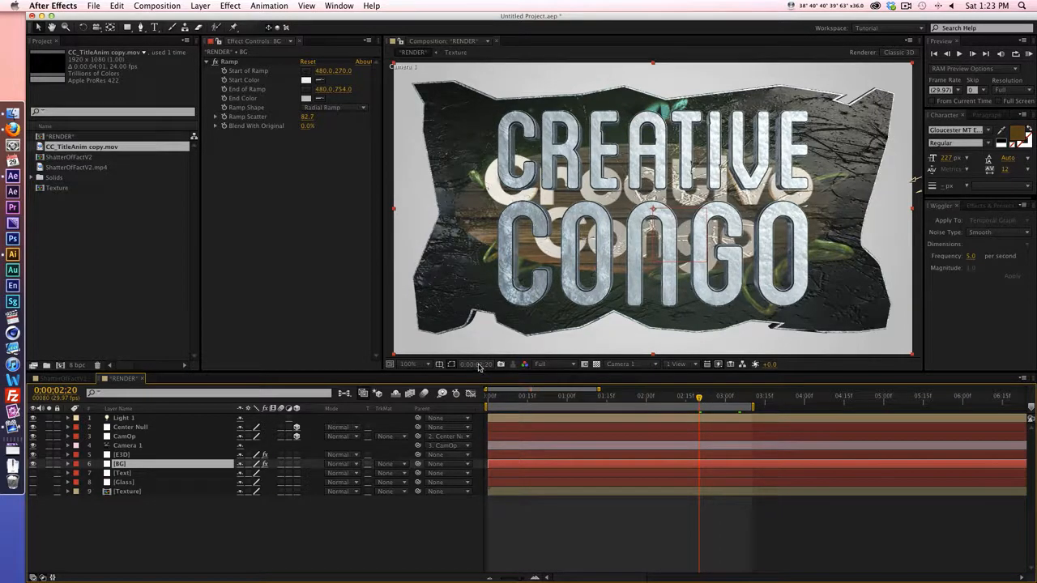
pyautogui.click(162, 453)
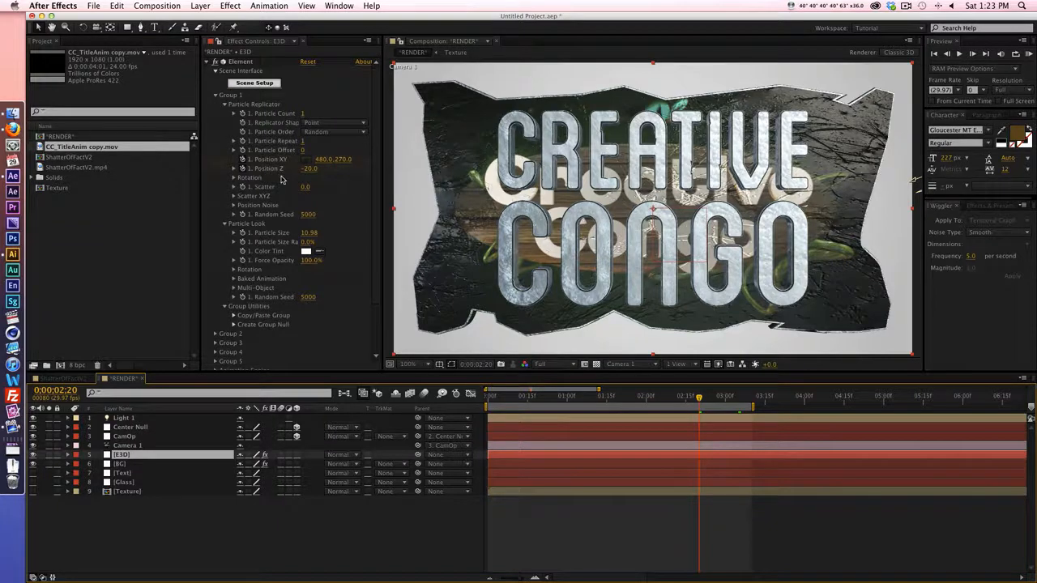
pyautogui.click(226, 224)
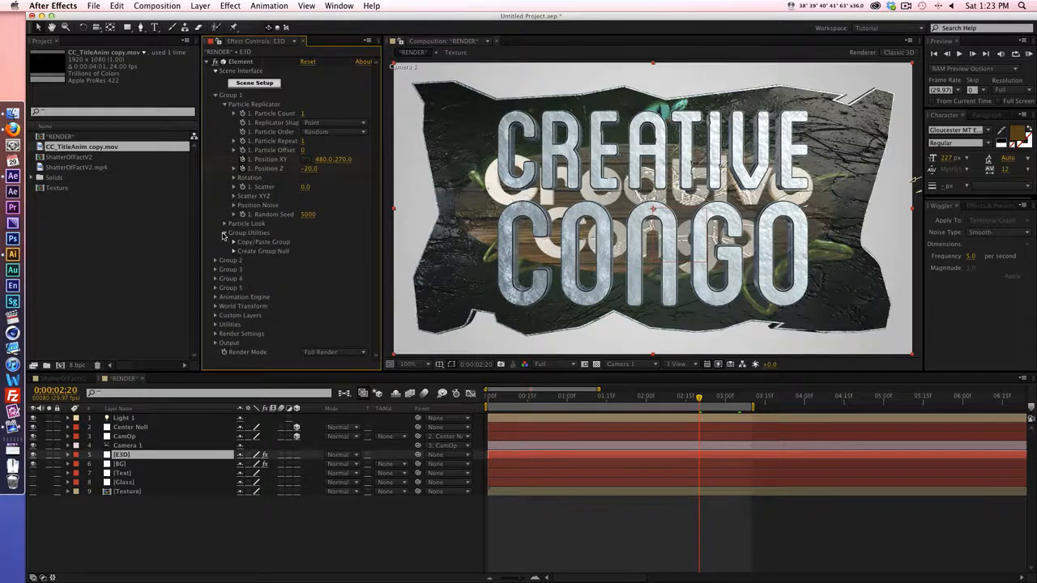
pyautogui.click(225, 225)
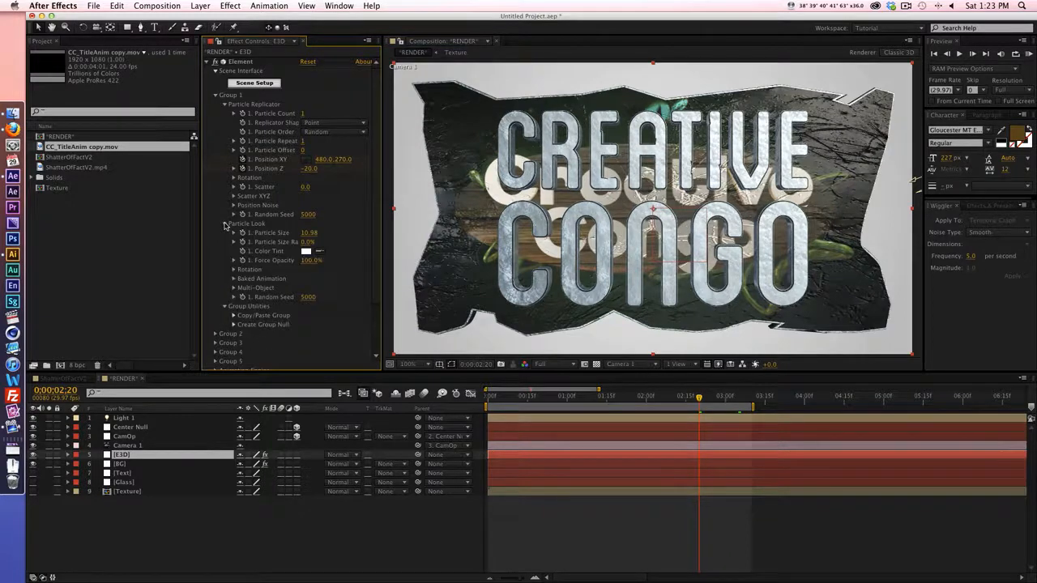
pyautogui.click(233, 288)
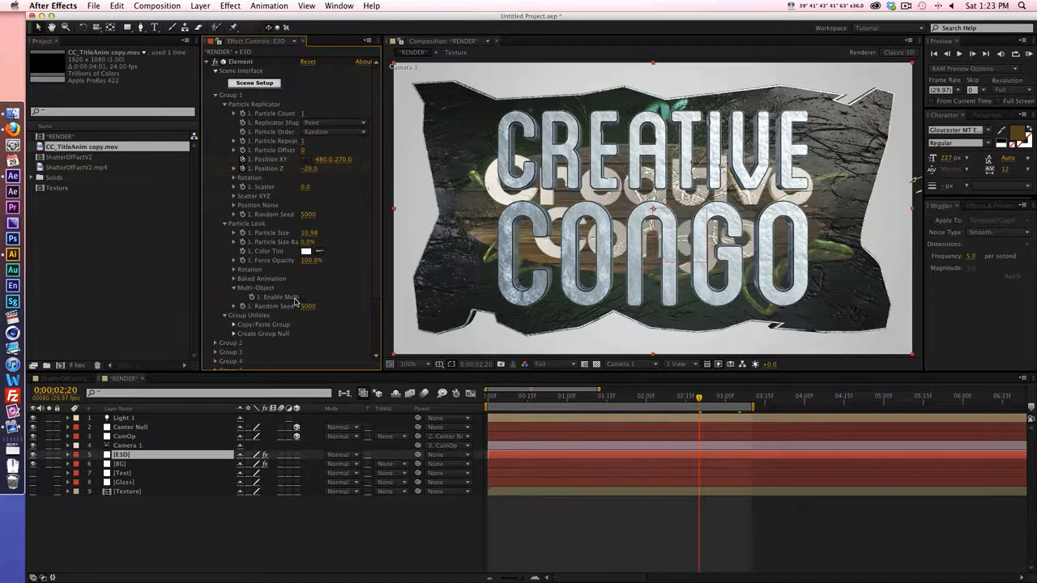
pyautogui.click(301, 298)
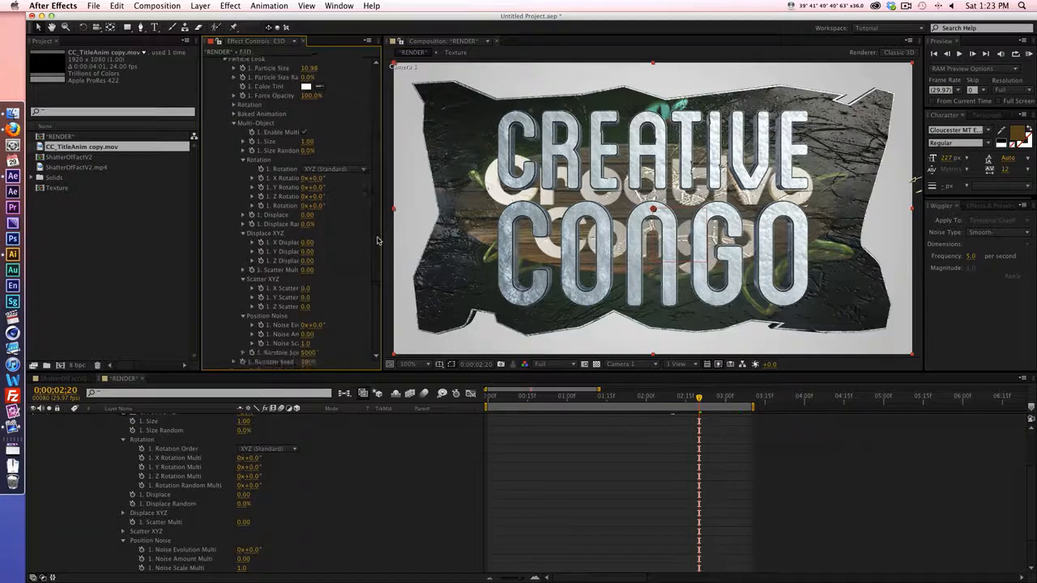
# Step: Test and undo a change to Group 1's multi-object random rotation, and start keyframing it at 0 degrees
pyautogui.scroll(-5, 324, 208)
pyautogui.moveTo(322, 205); pyautogui.dragTo(458, 207)
pyautogui.press('super+z')
pyautogui.click(260, 206)
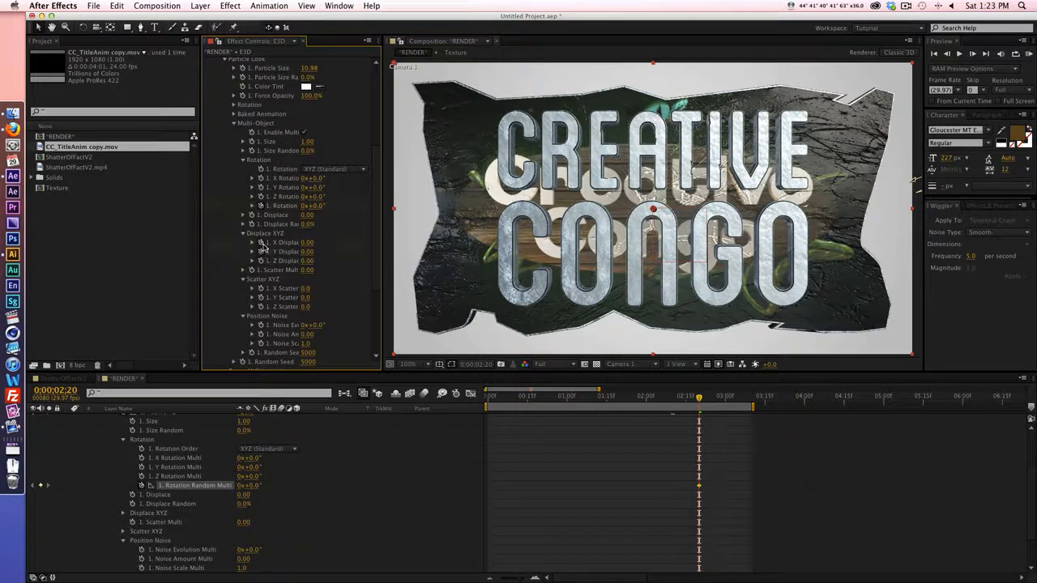
# Step: Start keyframing Group 1's X and Y Displace and X and Y Scatter at zero, undoing the test changes made to them
pyautogui.moveTo(306, 243); pyautogui.dragTo(348, 243)
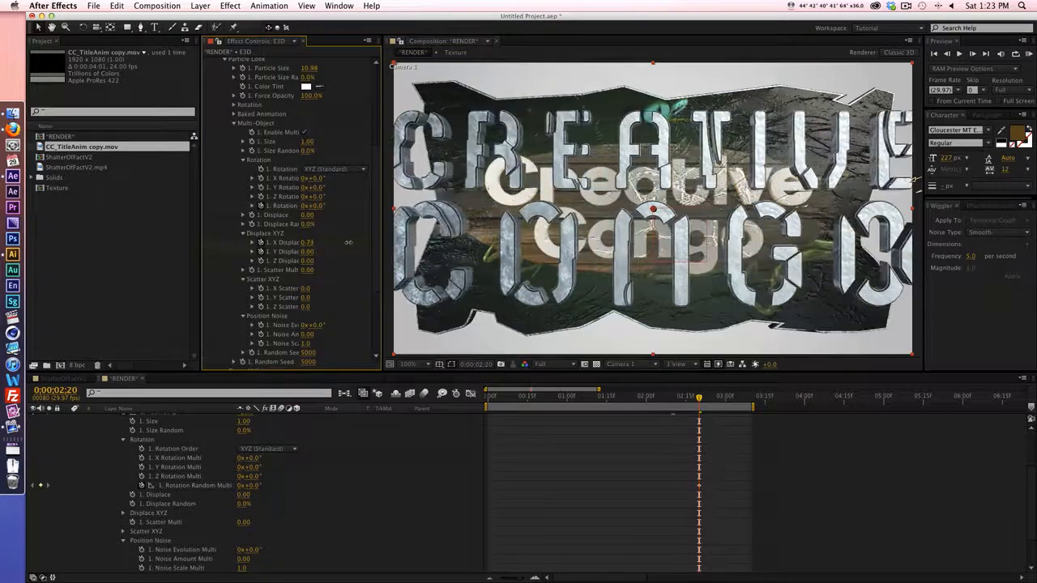
pyautogui.press('super+z')
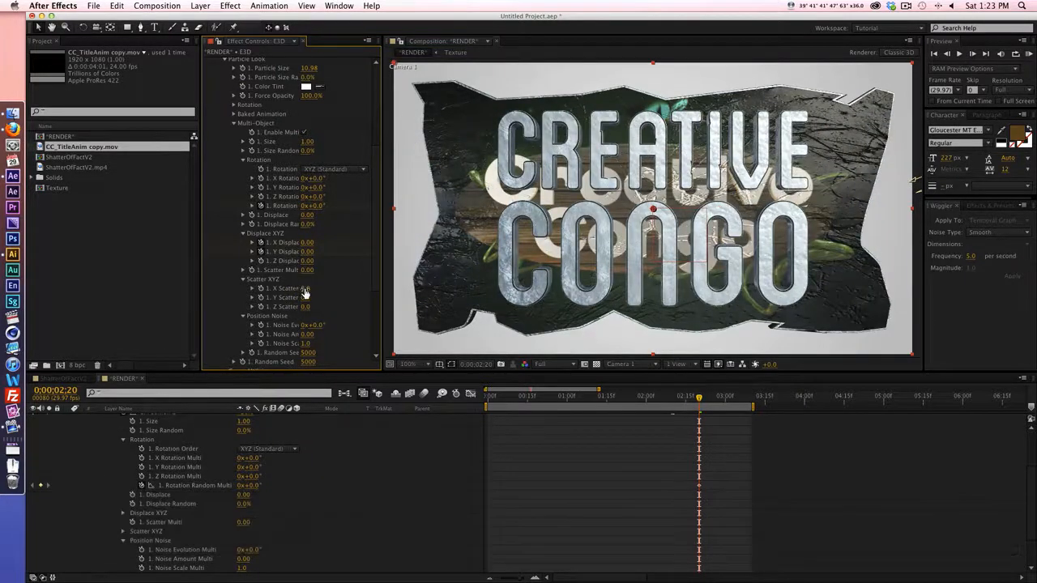
pyautogui.moveTo(304, 292); pyautogui.dragTo(385, 292)
pyautogui.press('super+z')
# Step: Collapse Group 1 and enable Multi-Object under Group 2's Particle Look
pyautogui.scroll(3, 257, 211)
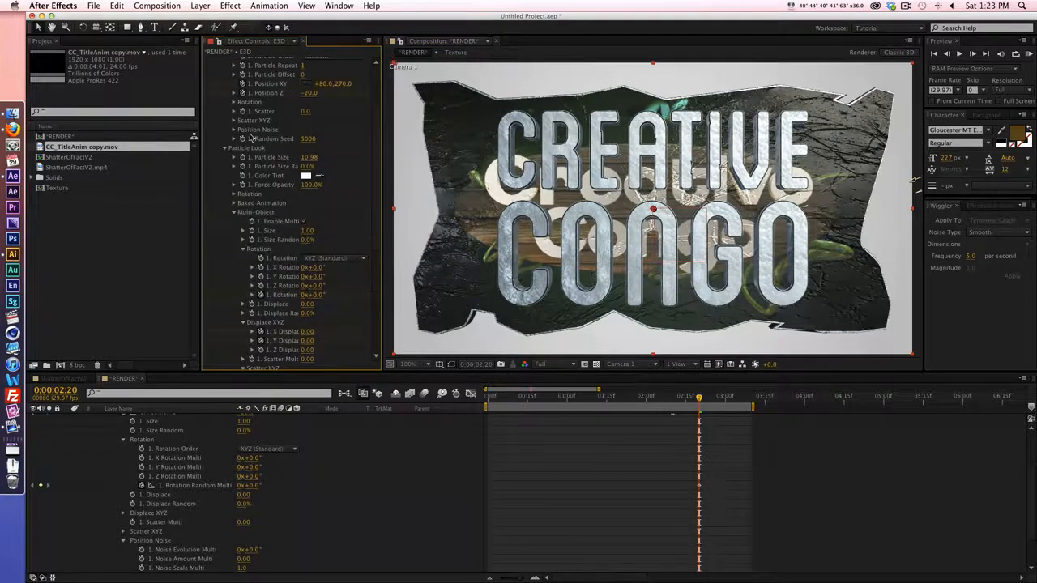
pyautogui.click(226, 148)
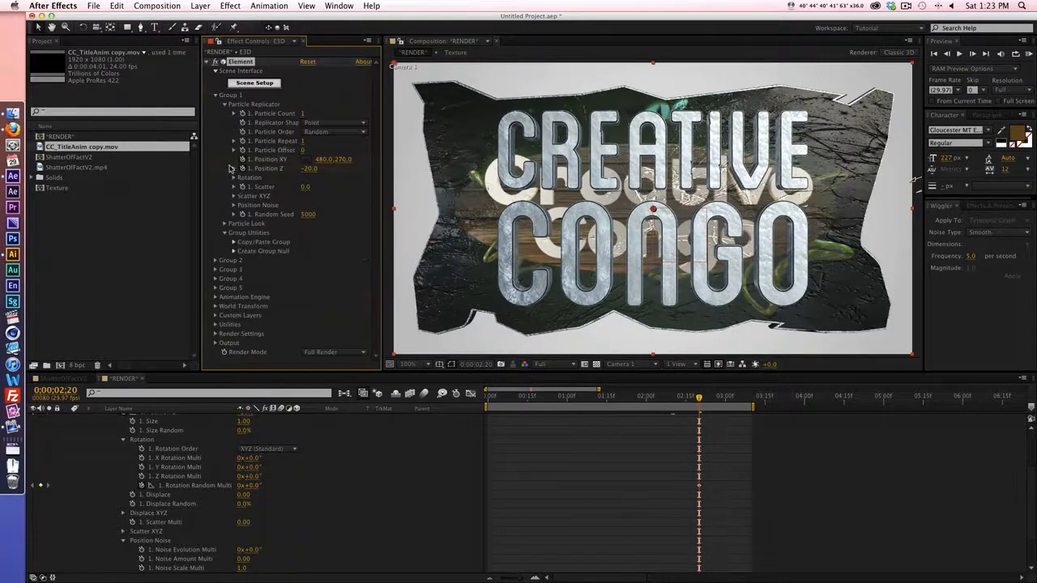
pyautogui.click(217, 96)
pyautogui.click(215, 105)
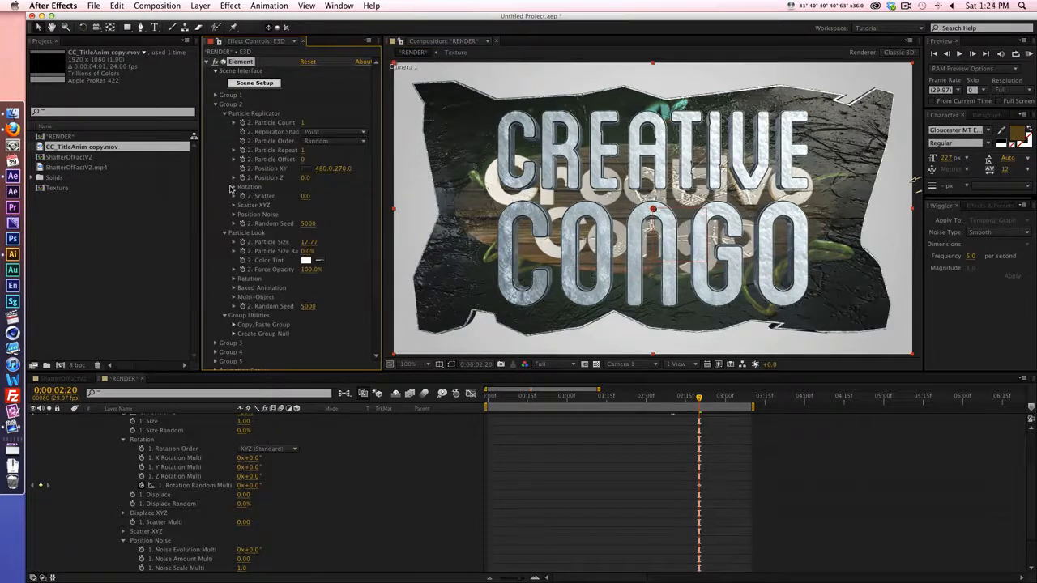
pyautogui.click(234, 297)
pyautogui.scroll(-5, 308, 259)
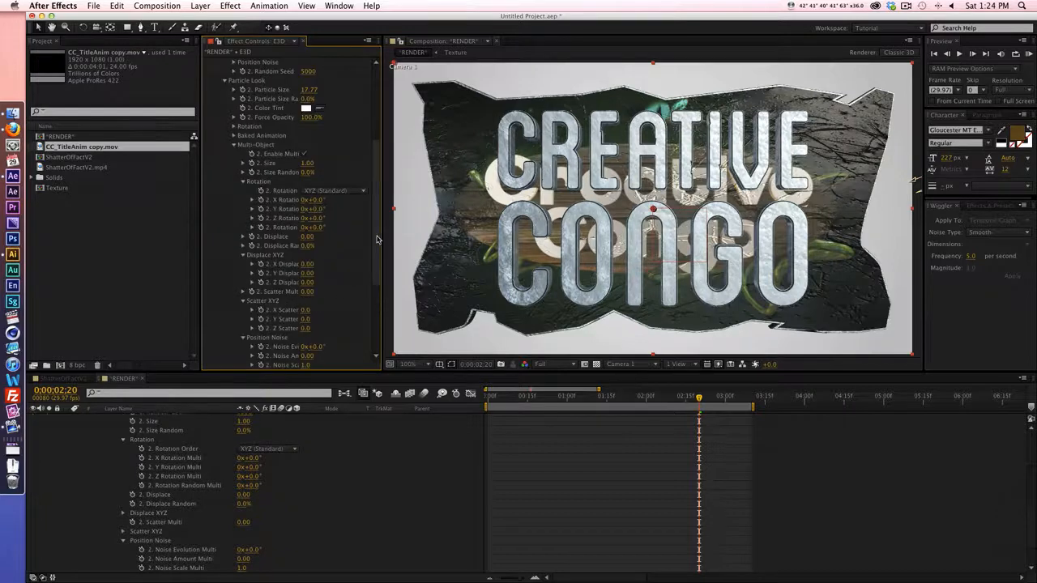
# Step: Start keyframing Group 2's multi-object random rotation at 0 degrees, testing a larger angle and undoing it
pyautogui.scroll(-2, 376, 239)
pyautogui.click(261, 195)
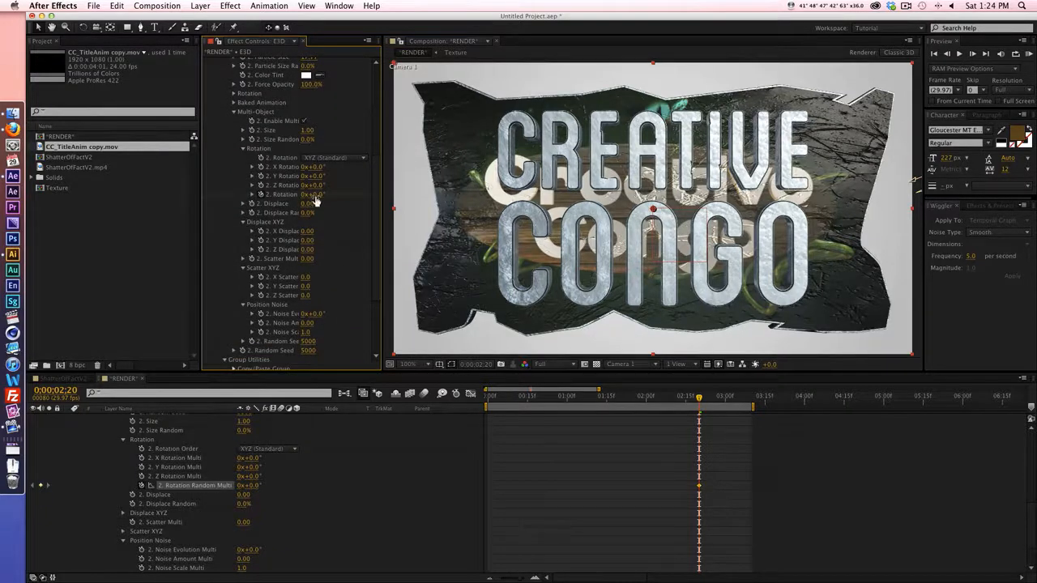
pyautogui.moveTo(313, 195); pyautogui.dragTo(358, 196)
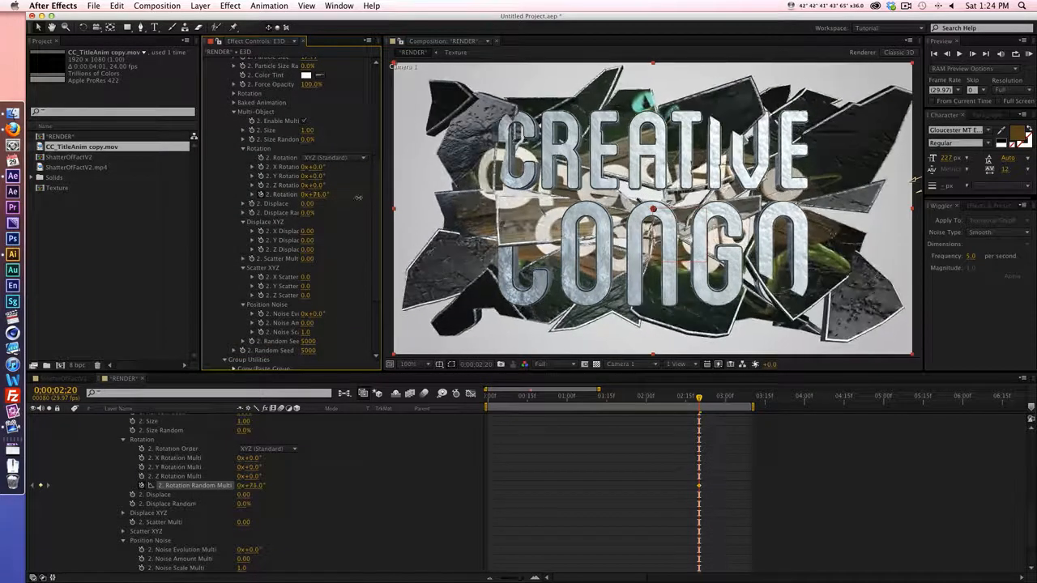
pyautogui.press('super+z')
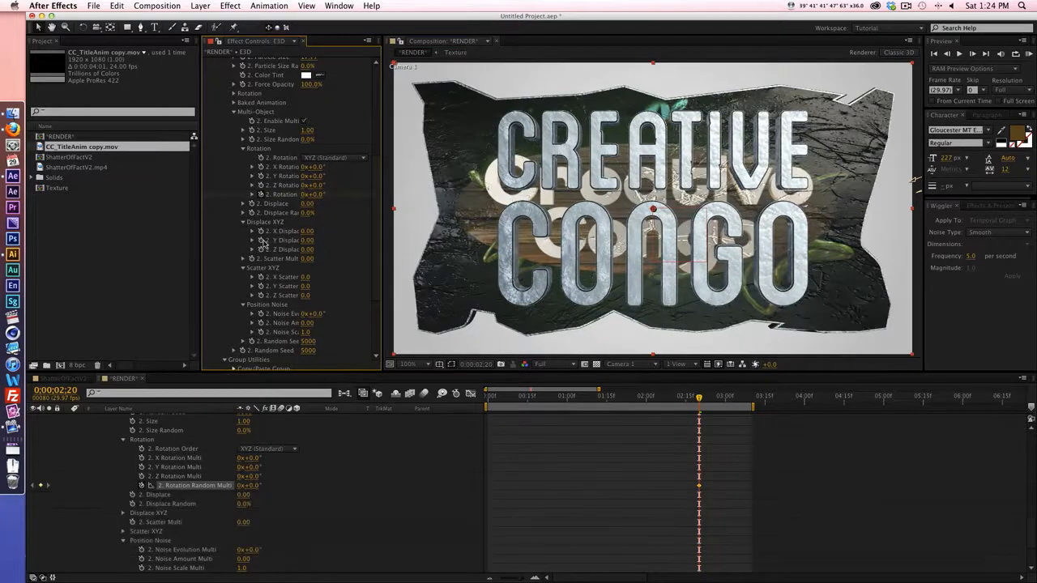
# Step: Start keyframing Group 2's X and Y Displace and X and Y Scatter at zero, undoing the test changes made to them
pyautogui.click(260, 231)
pyautogui.moveTo(307, 232); pyautogui.dragTo(328, 232)
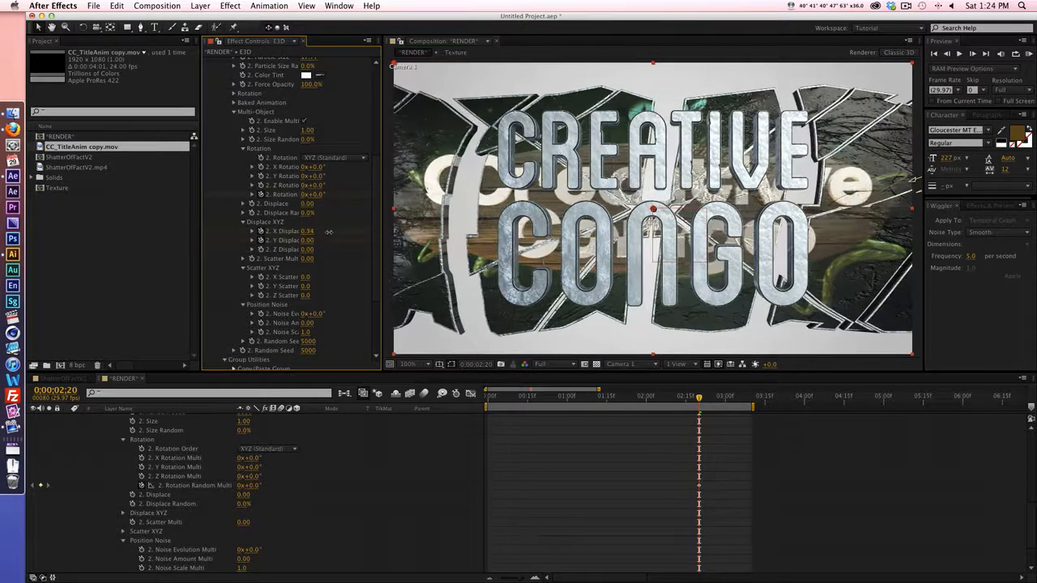
pyautogui.press('super+z')
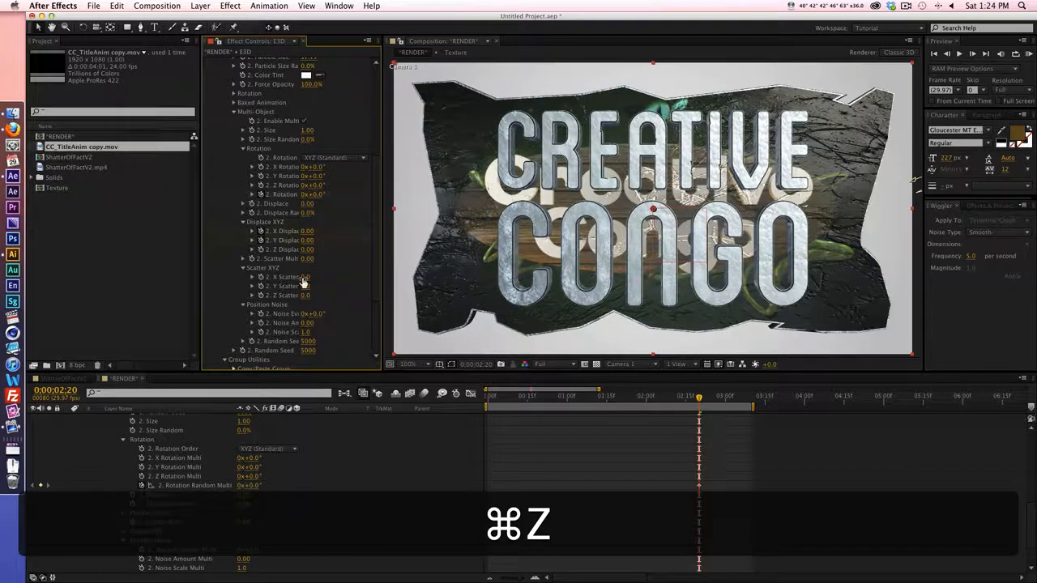
pyautogui.moveTo(305, 277); pyautogui.dragTo(324, 277)
pyautogui.press('super+z')
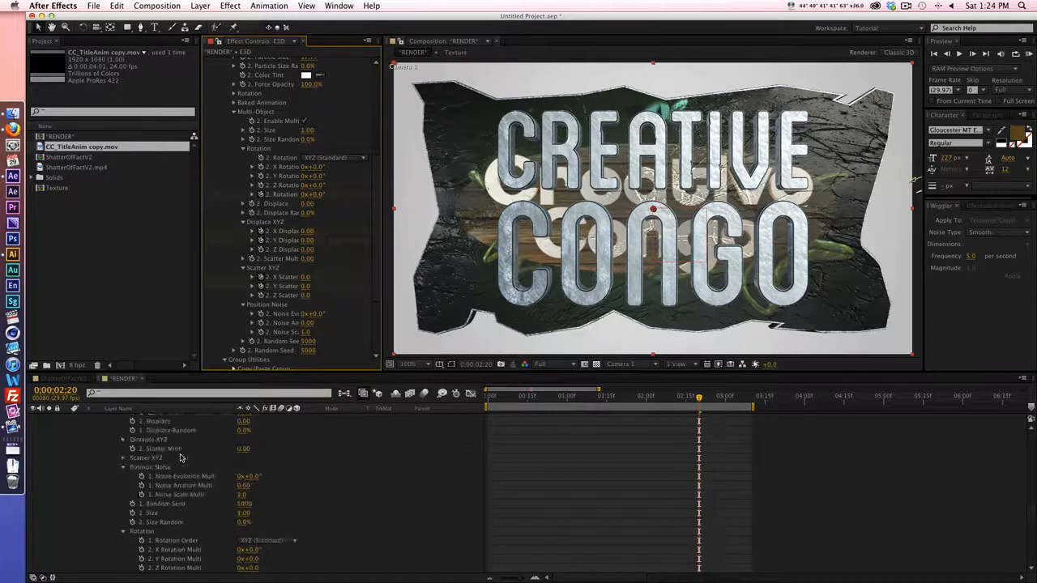
# Step: Show only the keyframed properties of the E3D layer and enlarge the timeline area to fit them
pyautogui.scroll(5, 183, 458)
pyautogui.click(149, 456)
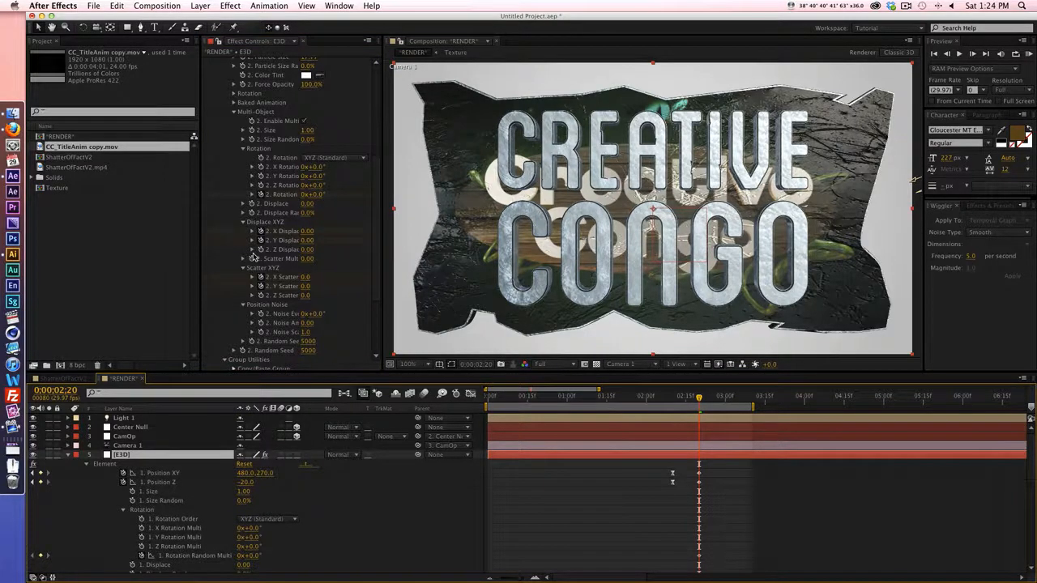
pyautogui.press('u')
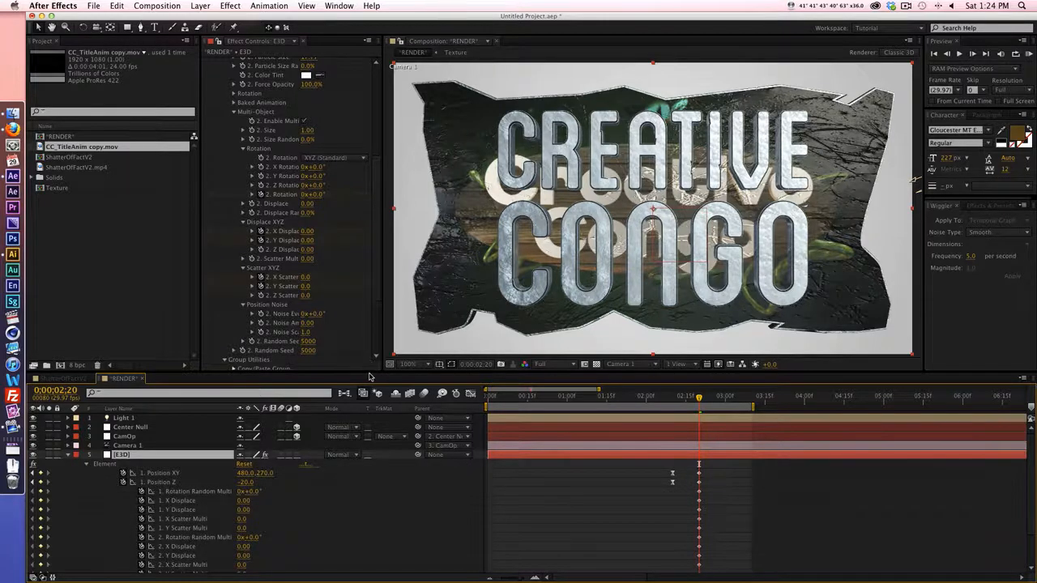
pyautogui.moveTo(371, 375); pyautogui.dragTo(370, 363)
pyautogui.scroll(-2, 551, 441)
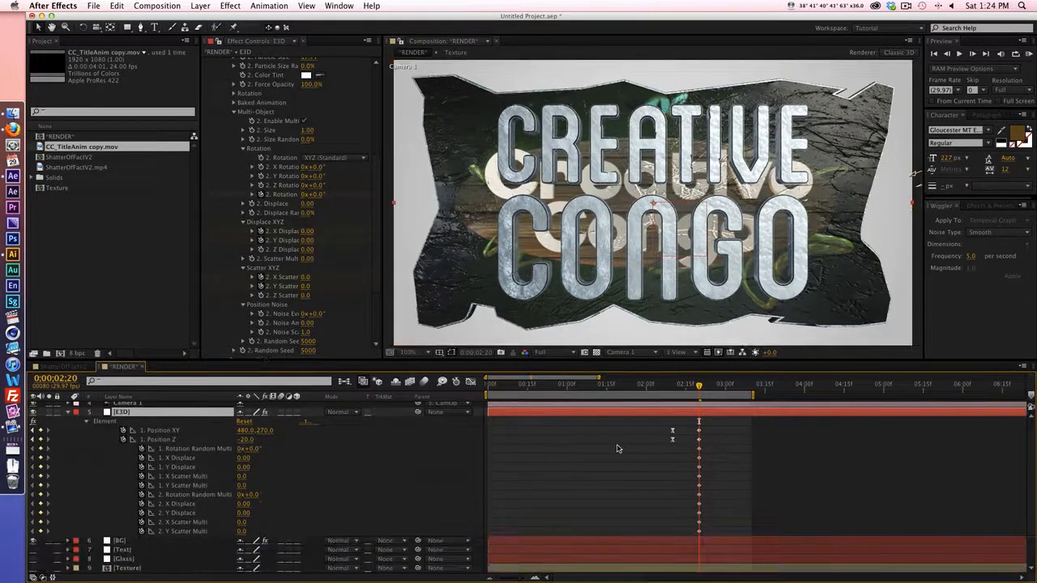
pyautogui.scroll(1, 735, 460)
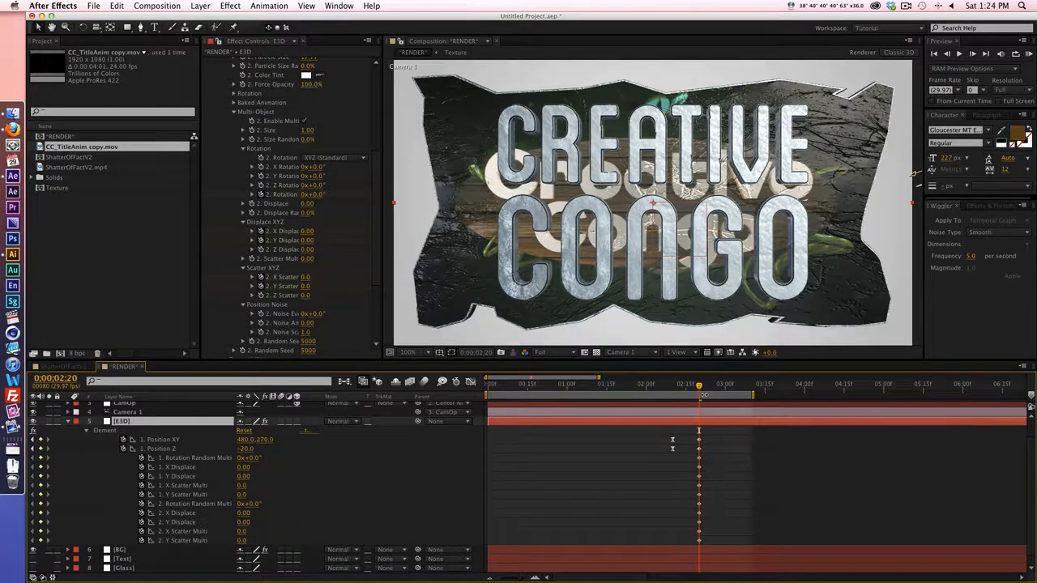
# Step: At 0;00;03;00, keyframe Group 1's Rotation Random Multi at 15° and its X and Y Displace at 0.05
pyautogui.hotkey('shift', 'pagedown')
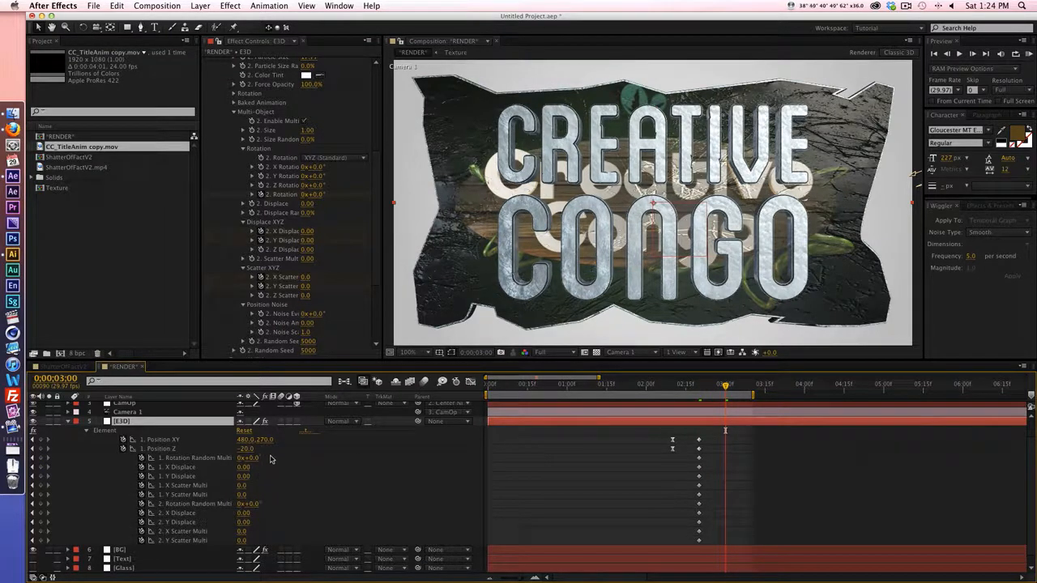
pyautogui.moveTo(251, 459); pyautogui.dragTo(271, 470)
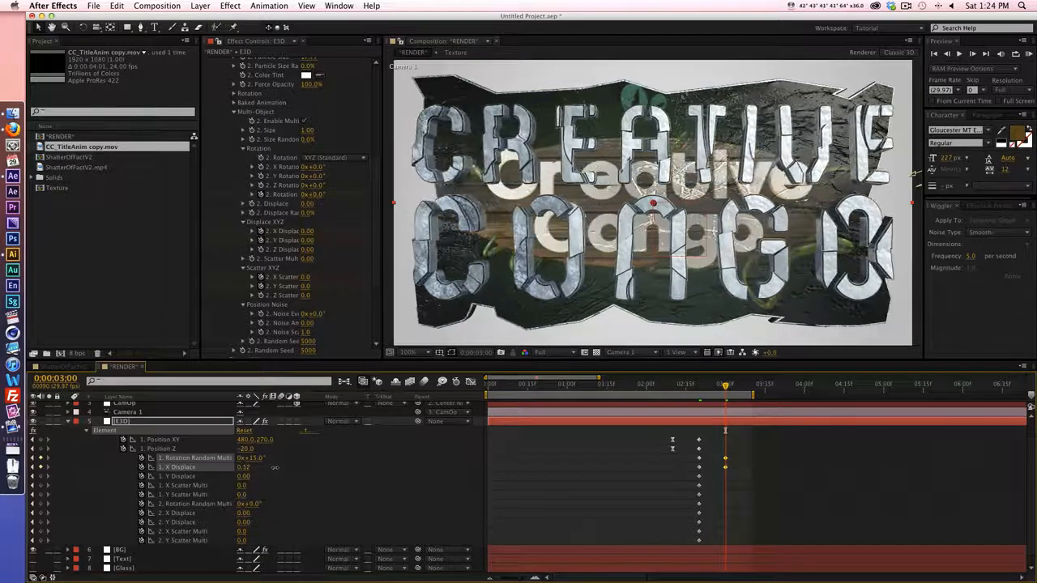
pyautogui.press('super+z')
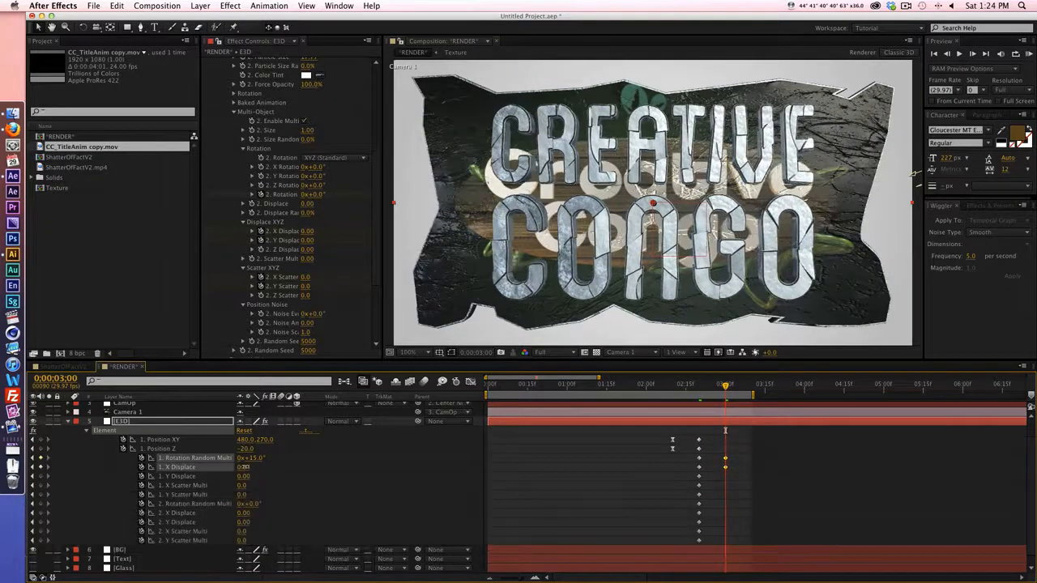
pyautogui.click(245, 469)
pyautogui.write('0.05')
pyautogui.press('Tab')
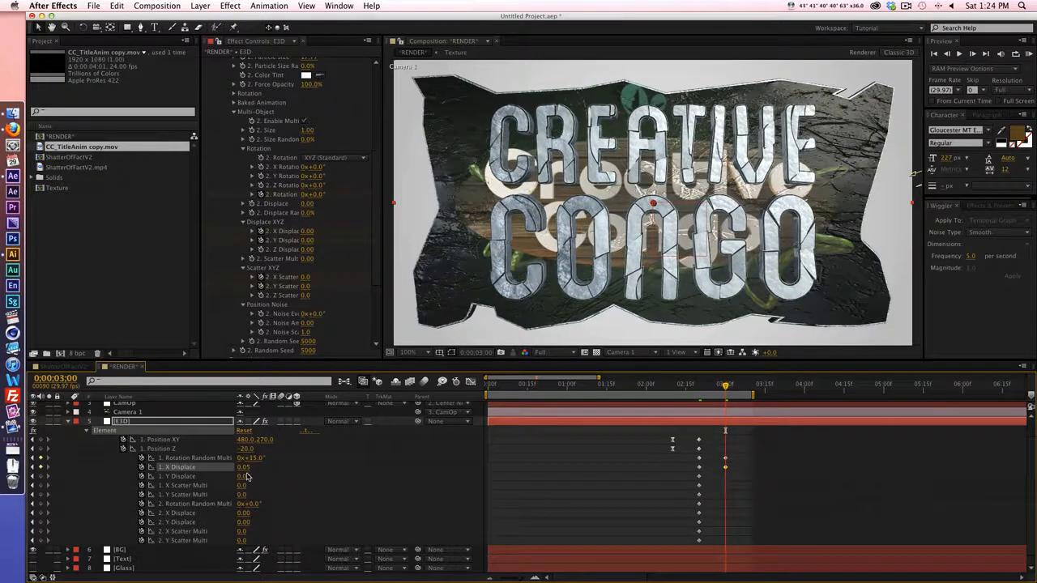
pyautogui.write('0.05')
pyautogui.press('Return')
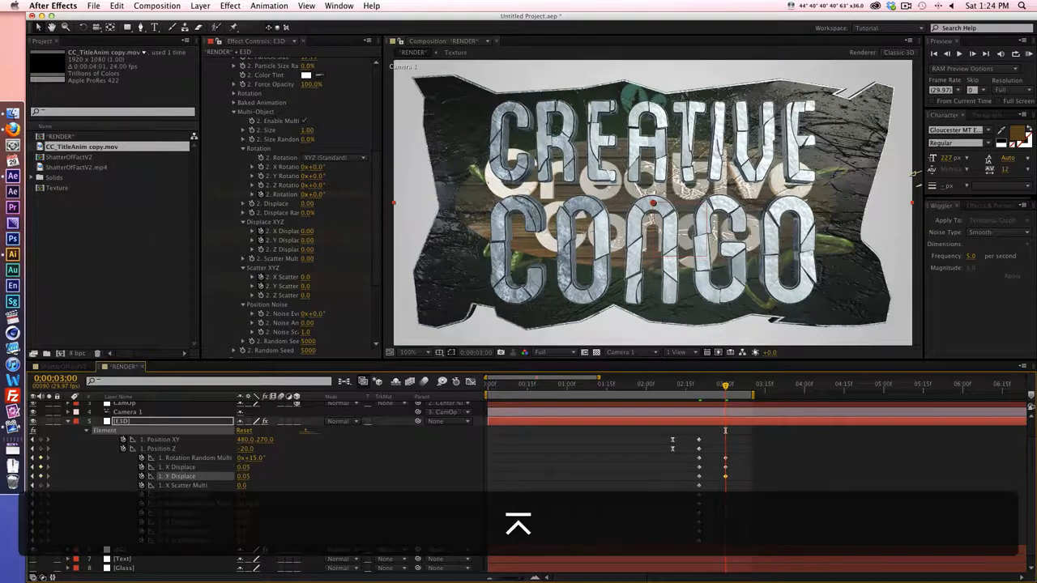
# Step: Reduce Group 1's X Displace and Y Displace at 0;00;03;00 to 0.04 each
pyautogui.click(244, 467)
pyautogui.write('0.04')
pyautogui.press('Tab')
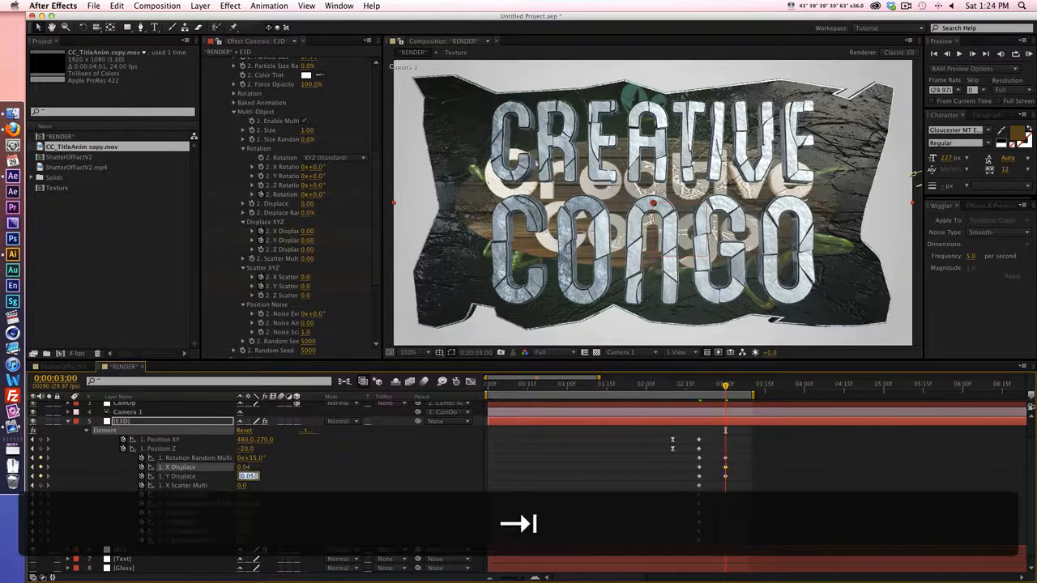
pyautogui.write('0.04')
pyautogui.press('Return')
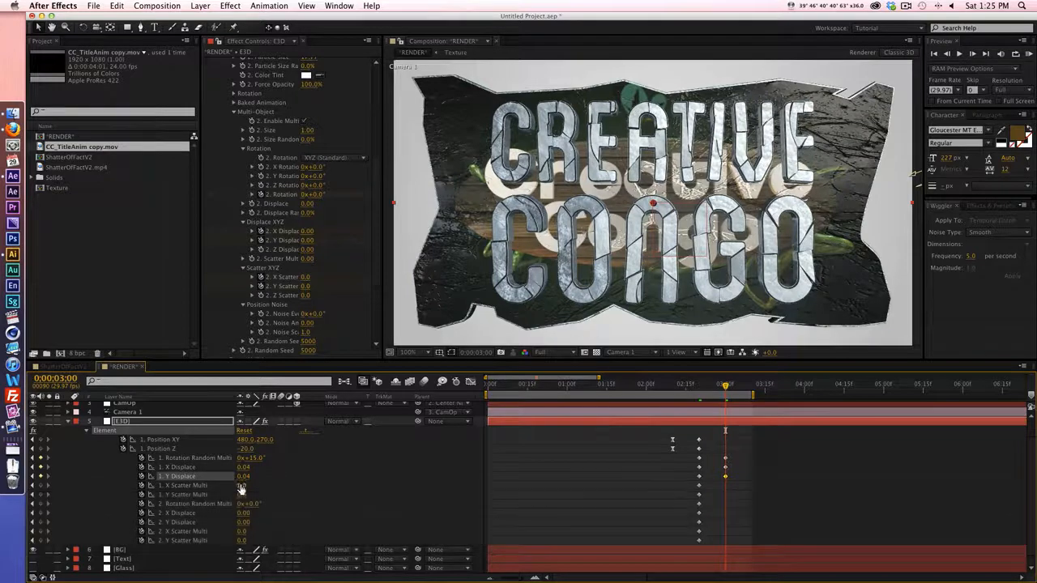
# Step: Set Group 1's X Scatter Multi and Y Scatter Multi to 0.1 at 0;00;03;00
pyautogui.click(243, 485)
pyautogui.write('0.1')
pyautogui.press('Tab')
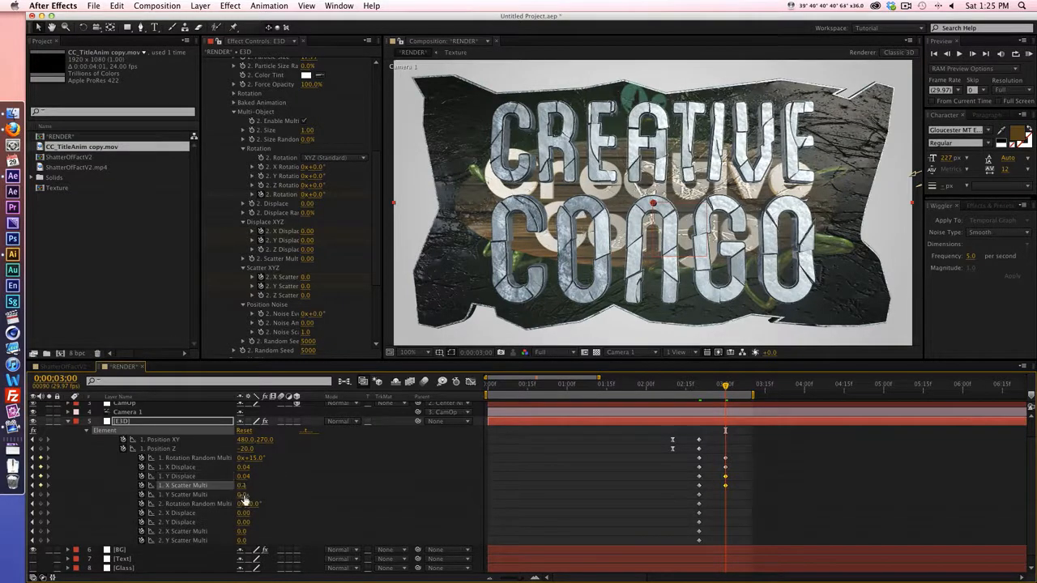
pyautogui.write('0.1')
# Step: Set Group 2's Rotation Random Multi to 9° and its X and Y Displace to 0.03 at 0;00;03;00
pyautogui.moveTo(251, 503)
pyautogui.mouseDown()
pyautogui.moveTo(261, 503)
pyautogui.moveTo(247, 513)
pyautogui.mouseUp()
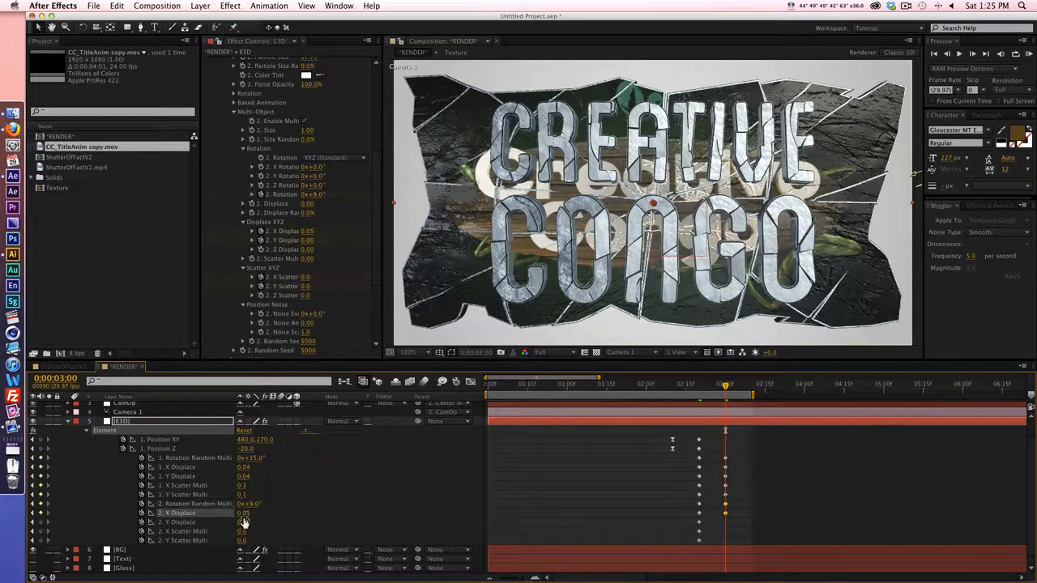
pyautogui.click(247, 513)
pyautogui.write('0.03')
pyautogui.press('Tab')
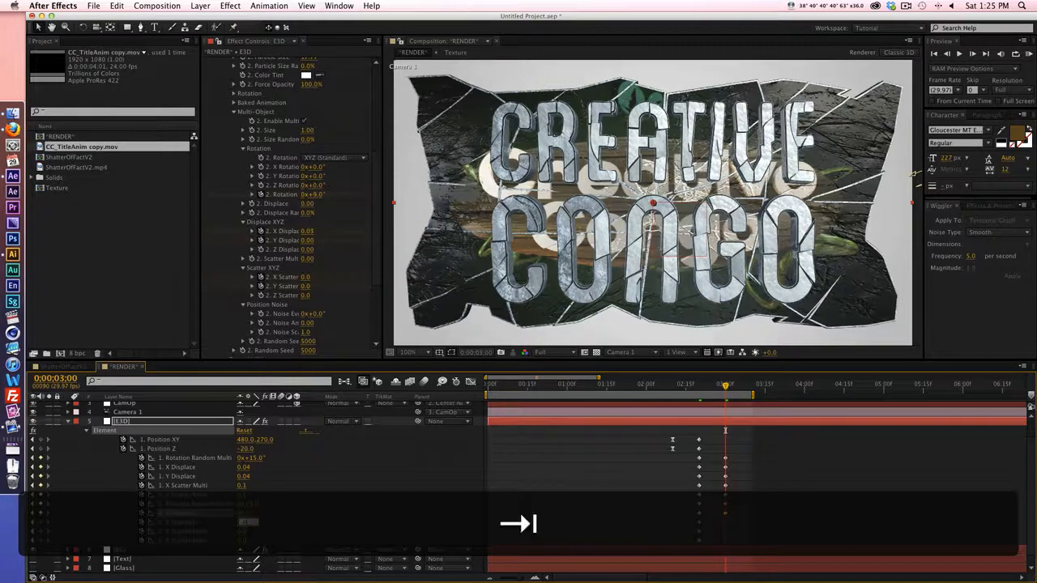
pyautogui.write('0.03')
pyautogui.press('Tab')
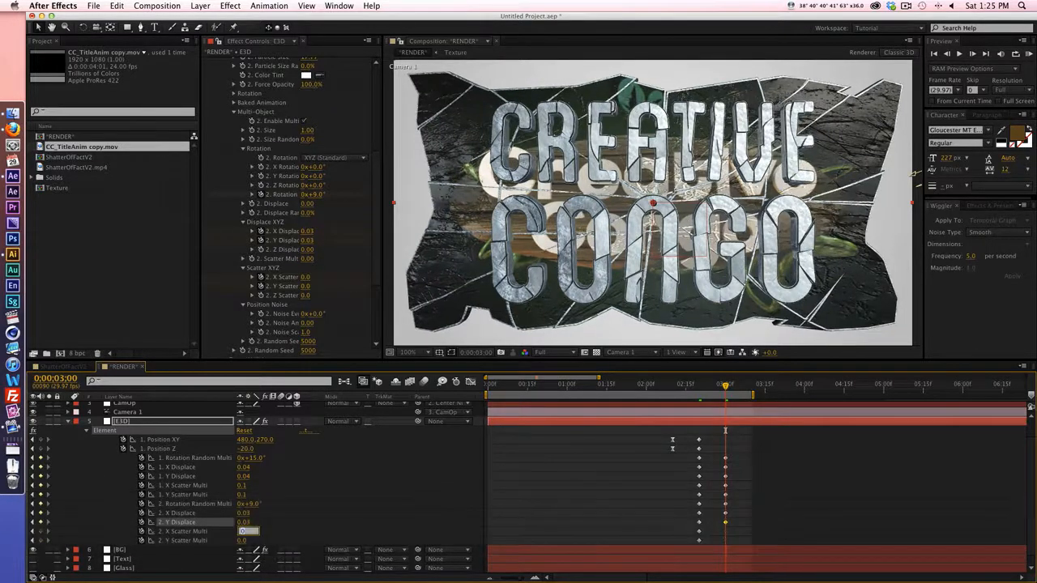
# Step: Set Group 2's X Scatter Multi and Y Scatter Multi to 0.2 at 0;00;03;00
pyautogui.click(323, 524)
pyautogui.click(241, 531)
pyautogui.write('0.2')
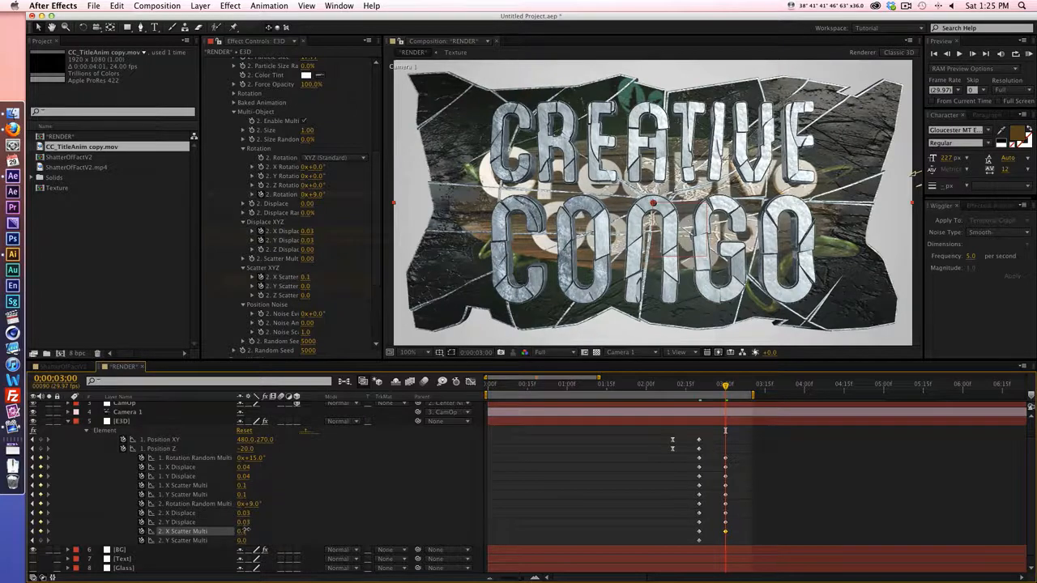
pyautogui.press('Return')
pyautogui.click(241, 540)
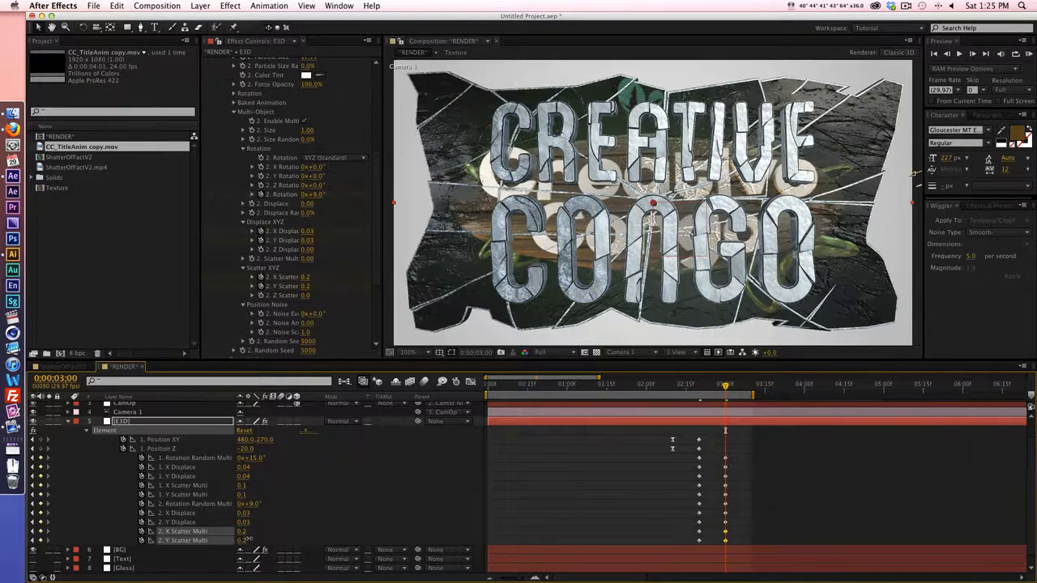
pyautogui.write('0.2')
pyautogui.press('Return')
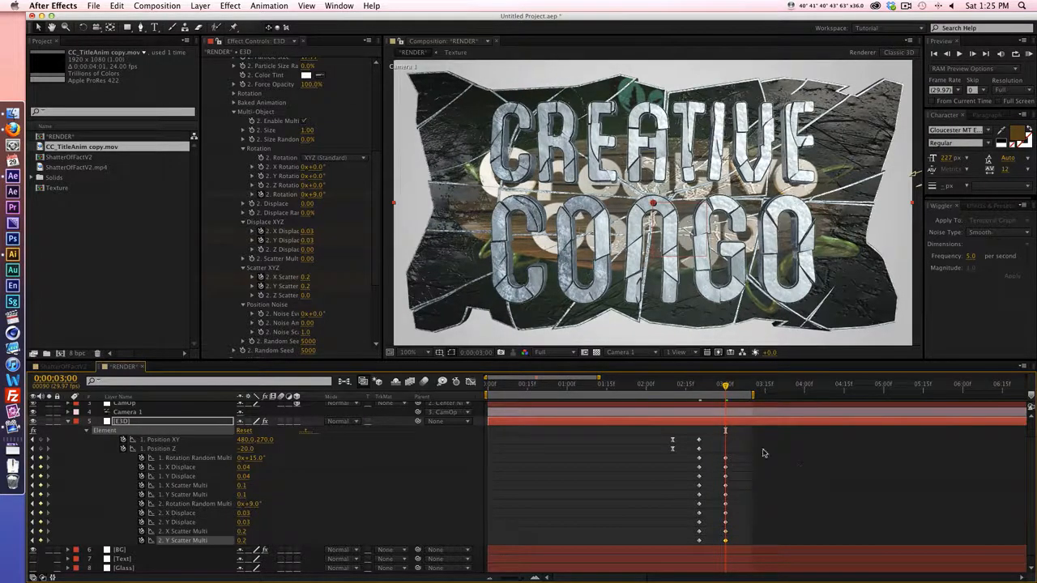
# Step: Change the RENDER composition's duration to 6 seconds in the composition settings
pyautogui.click(156, 6)
pyautogui.click(194, 35)
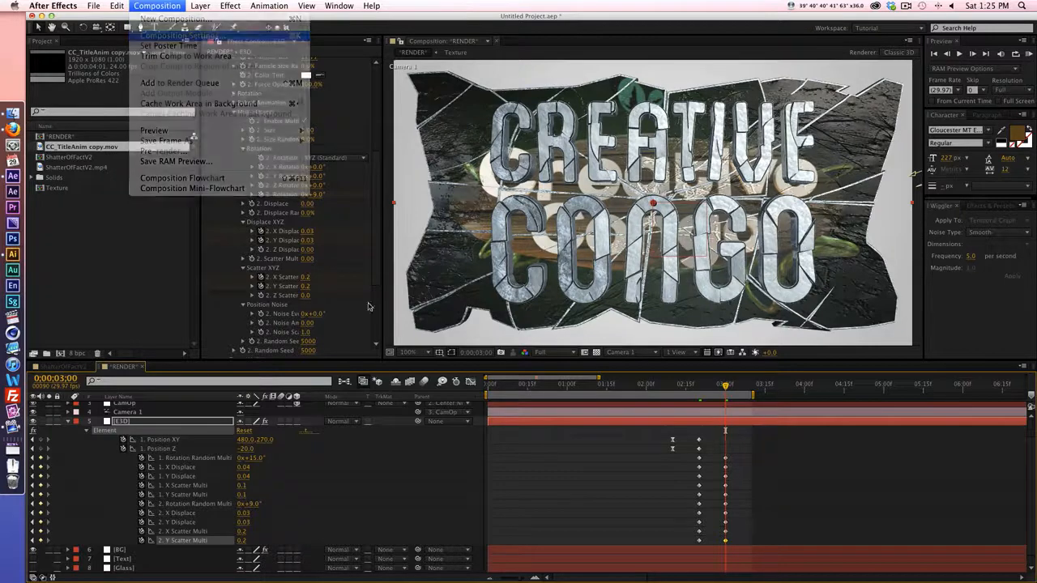
pyautogui.click(486, 356)
pyautogui.write('600')
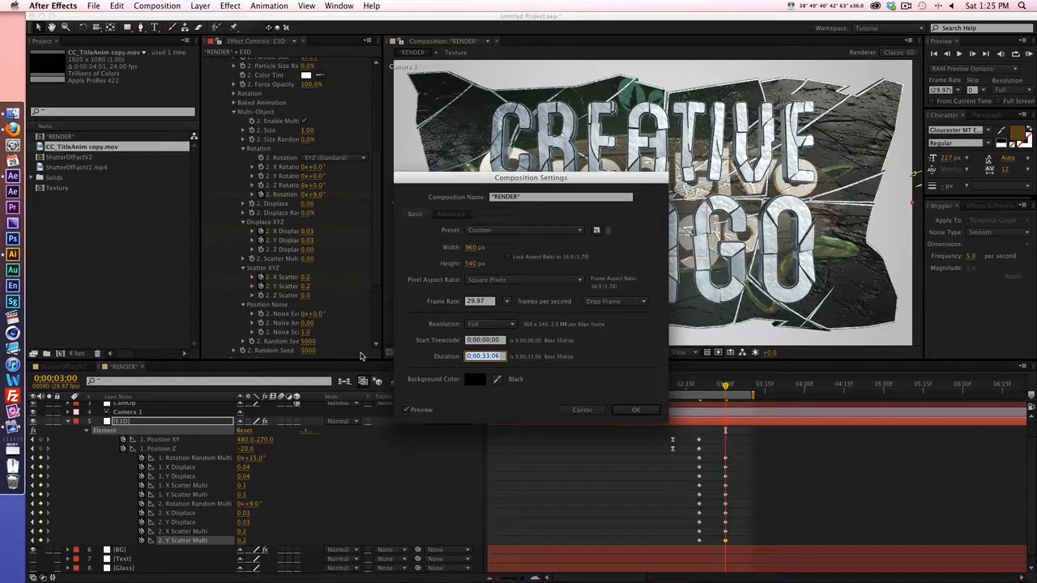
pyautogui.press('Return')
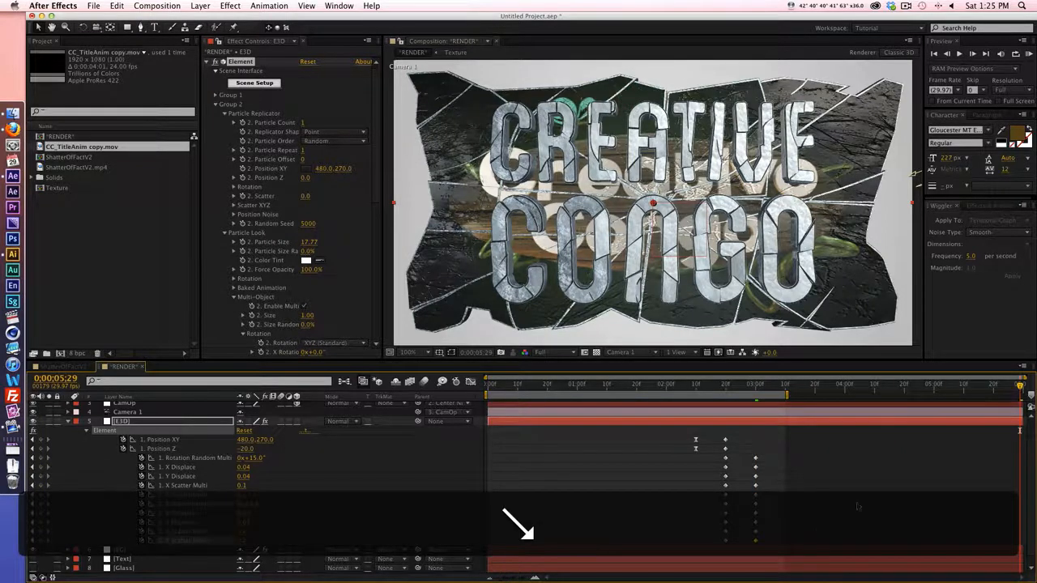
# Step: On the last frame, set random rotation, X/Y Displace and X/Y Scatter to 43°, 0.10/0.12, 0.3/0.2 for Group 1 and 22°, 0.07/0.09, 0.3/0.4 for Group 2
pyautogui.press('End')
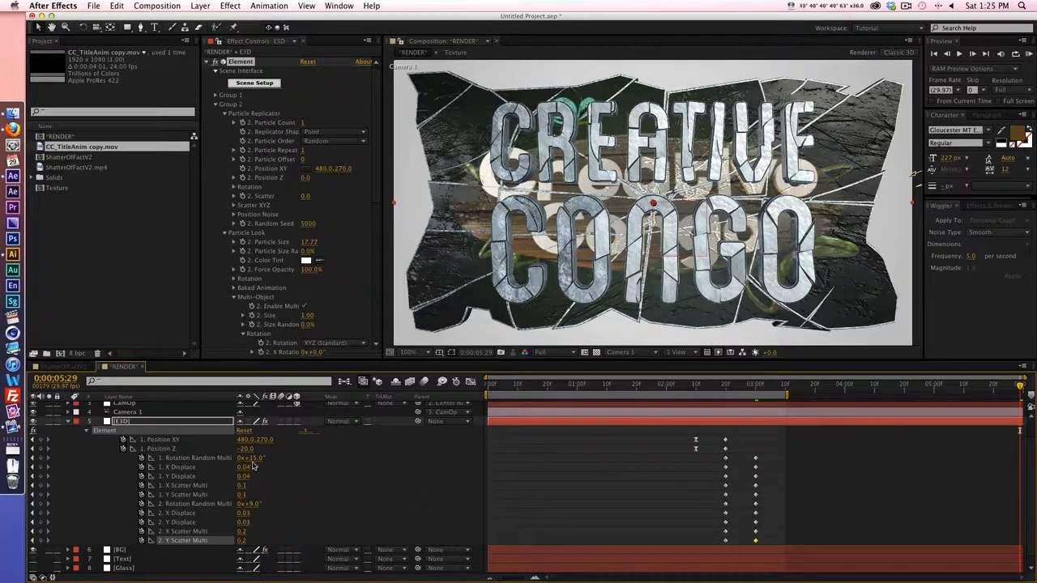
pyautogui.moveTo(256, 458)
pyautogui.mouseDown()
pyautogui.moveTo(277, 460)
pyautogui.moveTo(253, 469)
pyautogui.mouseUp()
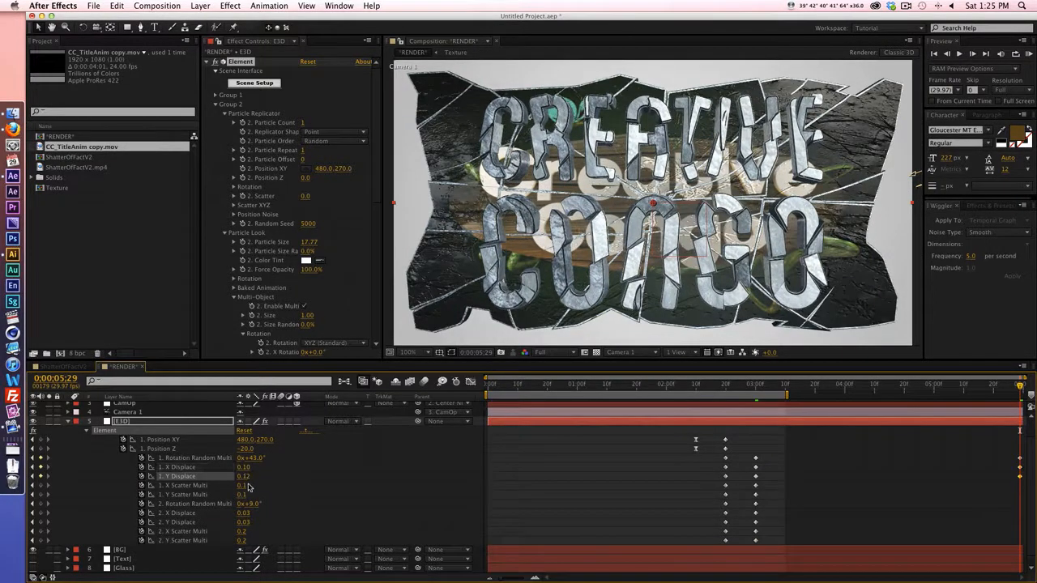
pyautogui.moveTo(244, 477); pyautogui.dragTo(248, 538)
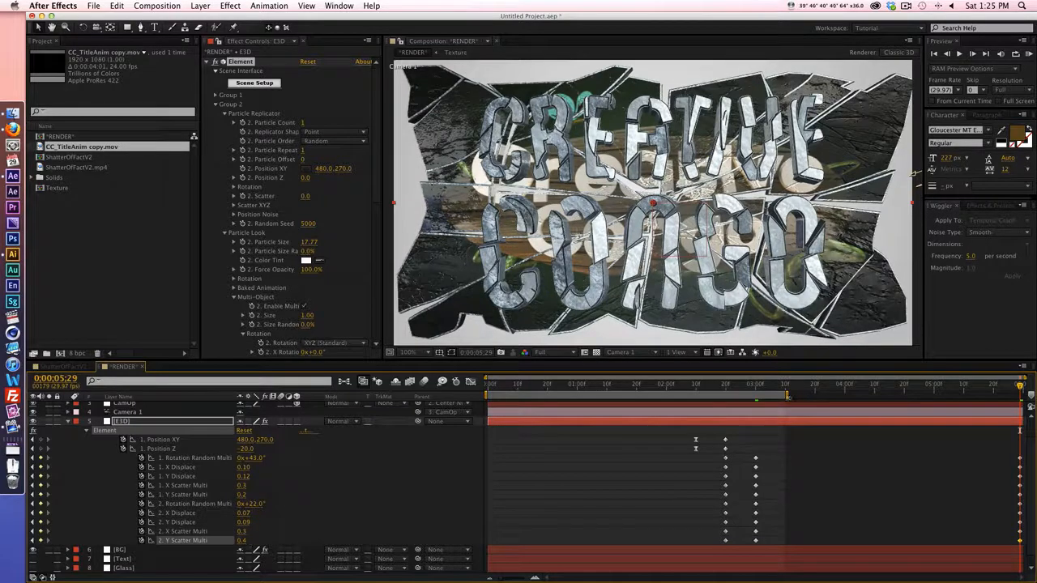
# Step: Extend the work area to the end of the composition and play a RAM preview of the shattering
pyautogui.moveTo(788, 397); pyautogui.dragTo(1019, 397)
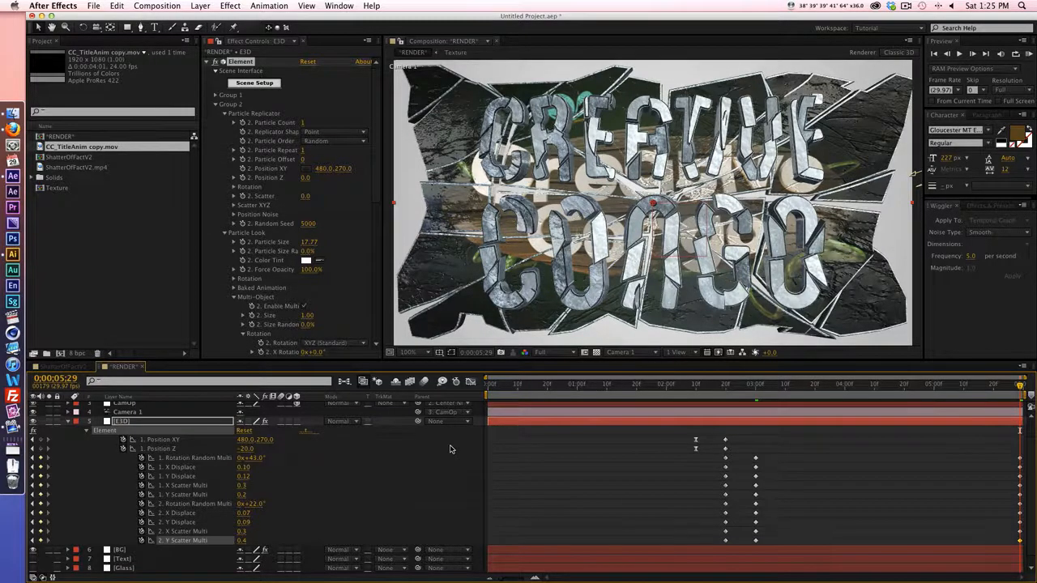
pyautogui.press('KP_0')
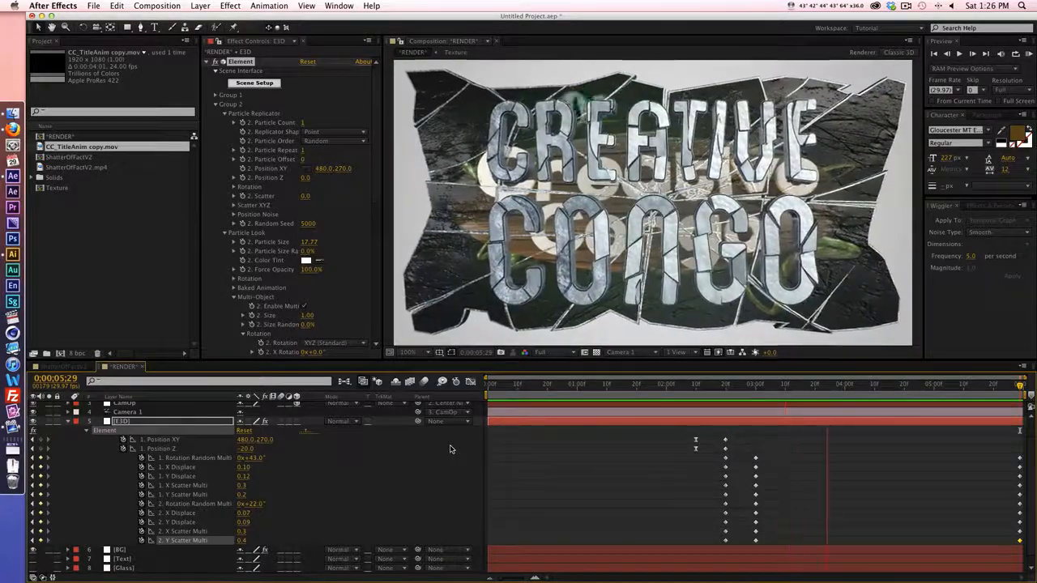
pyautogui.press('space')
# Step: Move all the multi-object keyframes at 0;00;03;00 back to 0;00;02;25 and preview the faster initial break
pyautogui.moveTo(741, 384); pyautogui.dragTo(727, 386)
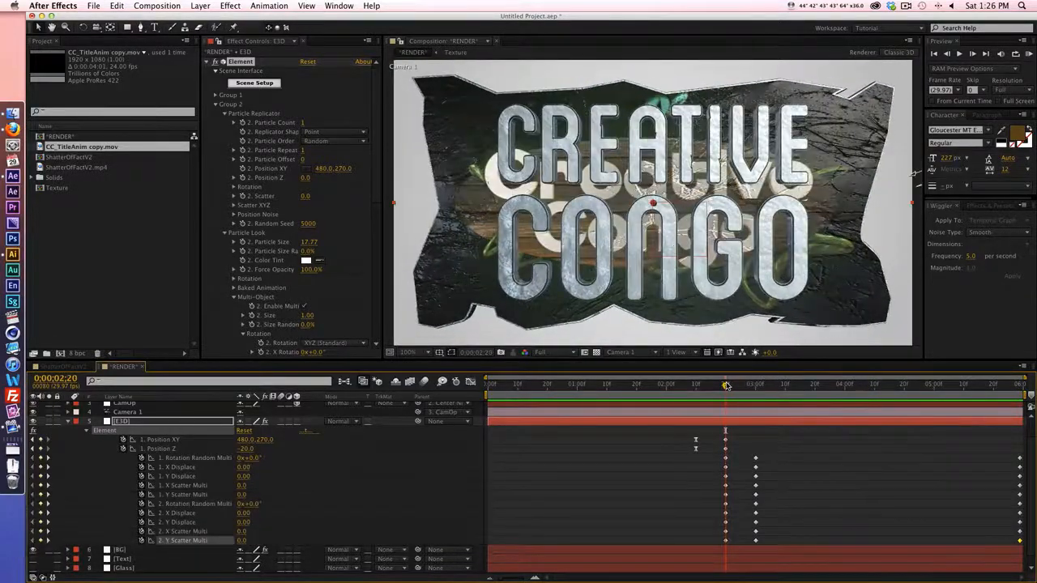
pyautogui.press('pagedown')
pyautogui.press('pagedown')
pyautogui.press('pagedown')
pyautogui.press('pagedown')
pyautogui.press('pagedown')
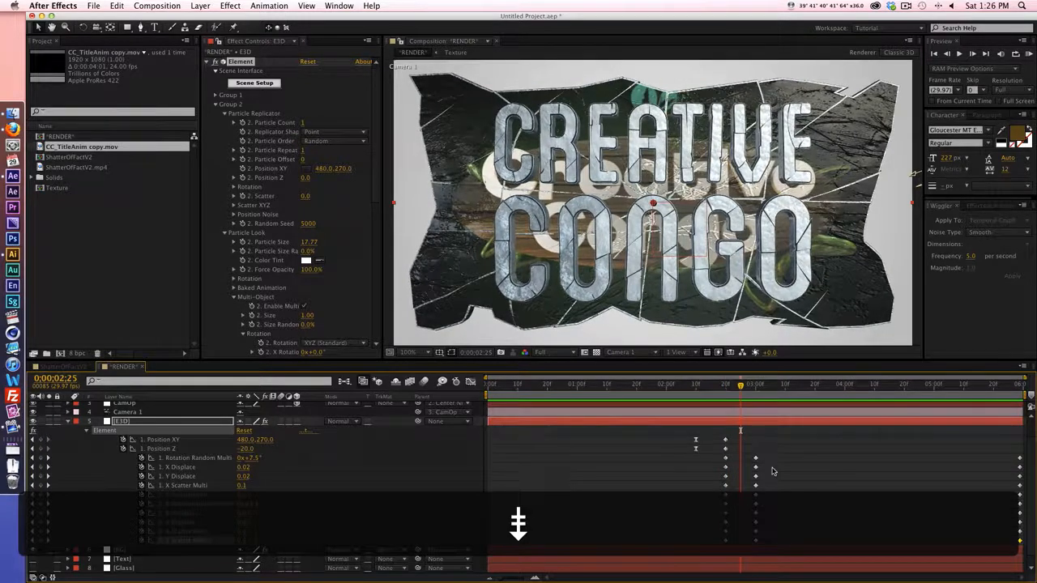
pyautogui.moveTo(774, 451); pyautogui.dragTo(734, 548)
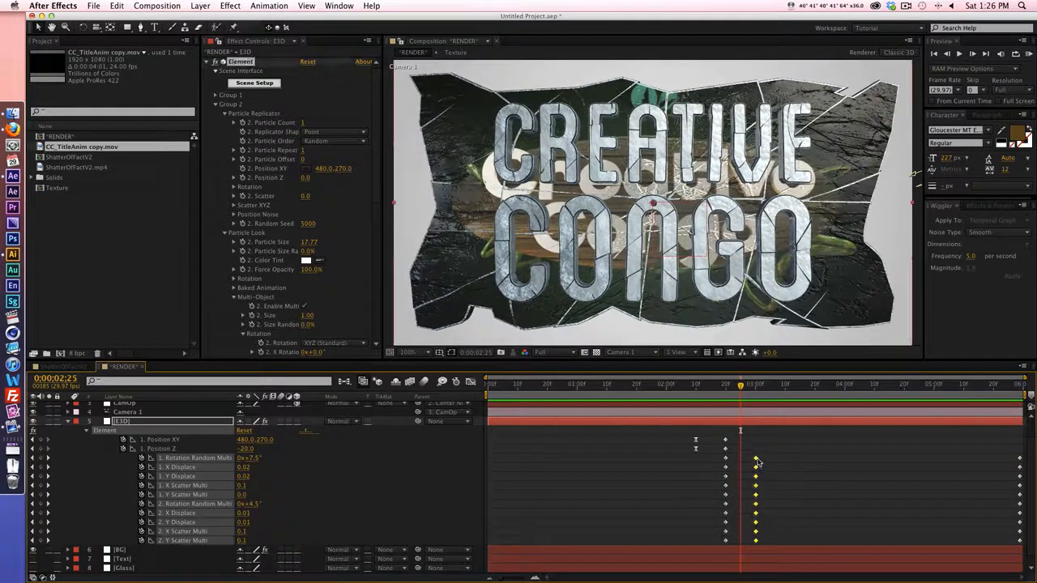
pyautogui.moveTo(757, 461); pyautogui.dragTo(742, 464)
pyautogui.press('0')
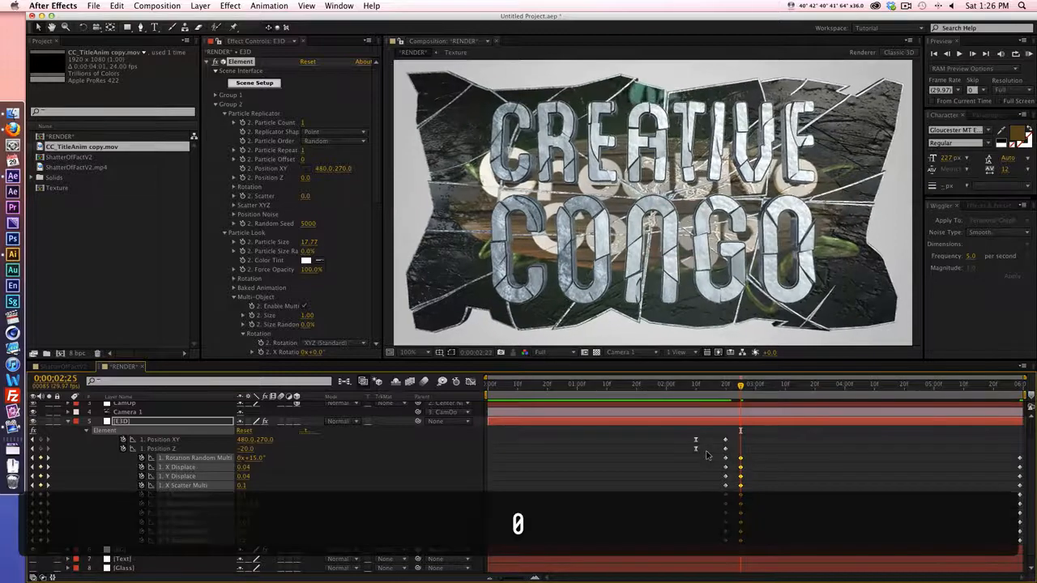
pyautogui.press('0')
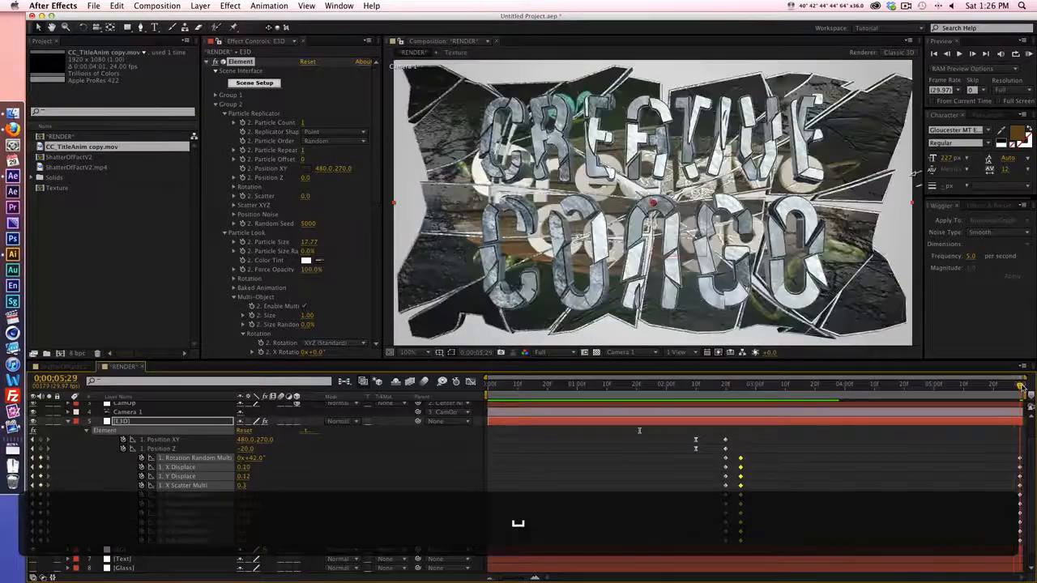
# Step: On the last frame, raise Group 2's Y Displace to 0.16 and X Displace to 0.13, and preview the animation
pyautogui.click(405, 442)
pyautogui.click(288, 474)
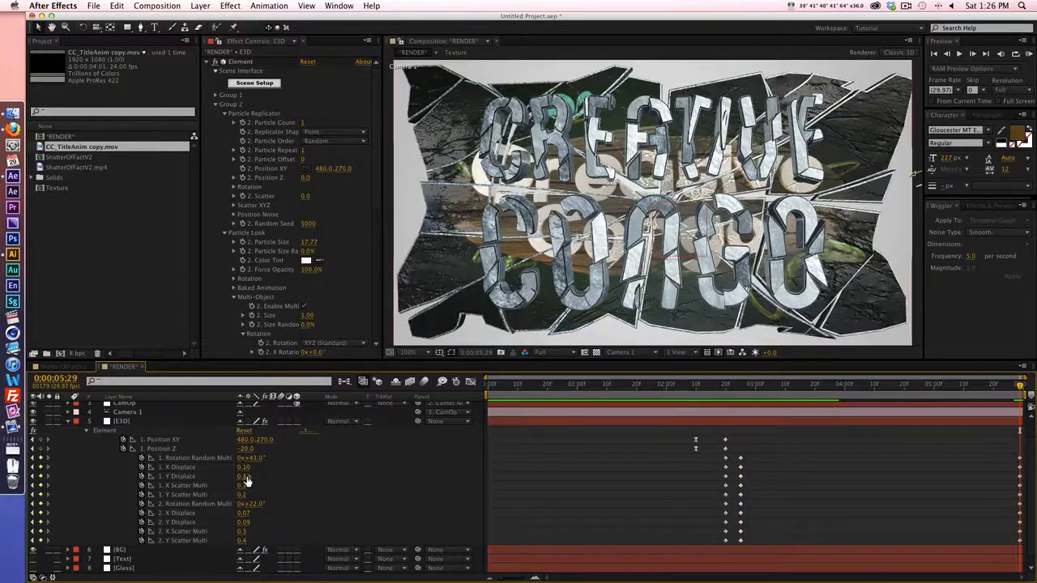
pyautogui.click(243, 522)
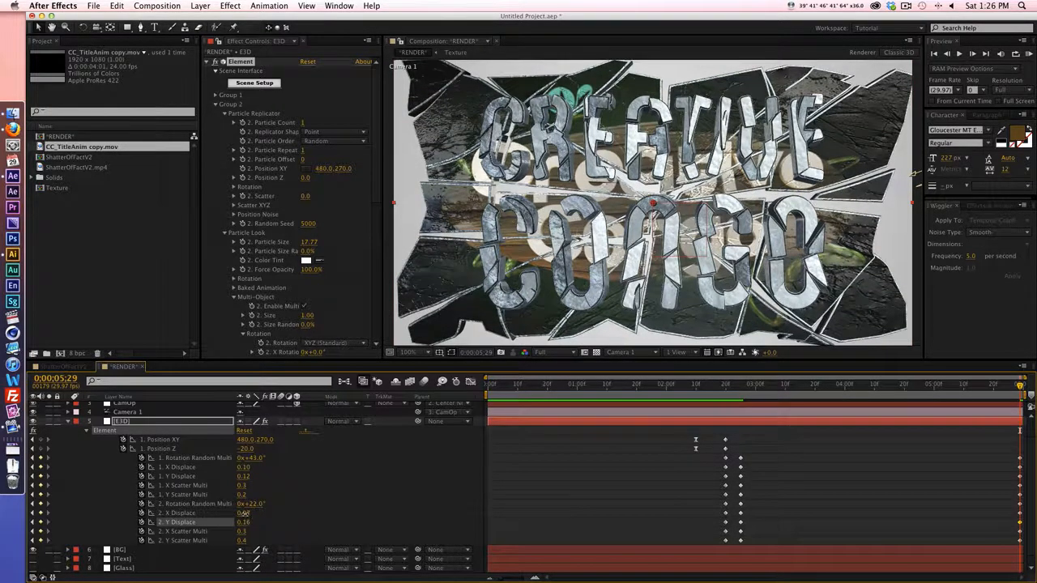
pyautogui.moveTo(243, 513); pyautogui.dragTo(247, 514)
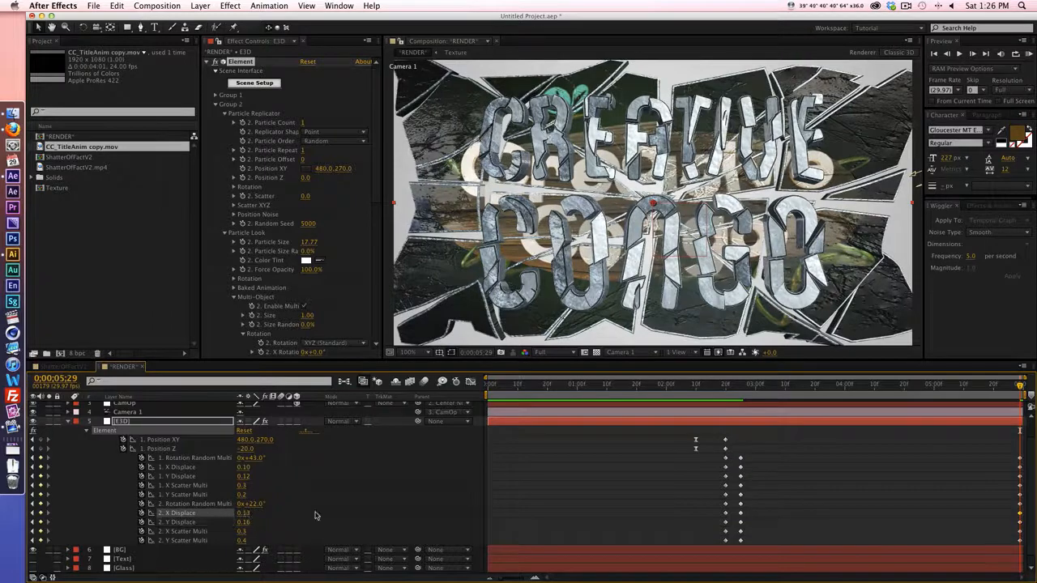
pyautogui.press('KP_0')
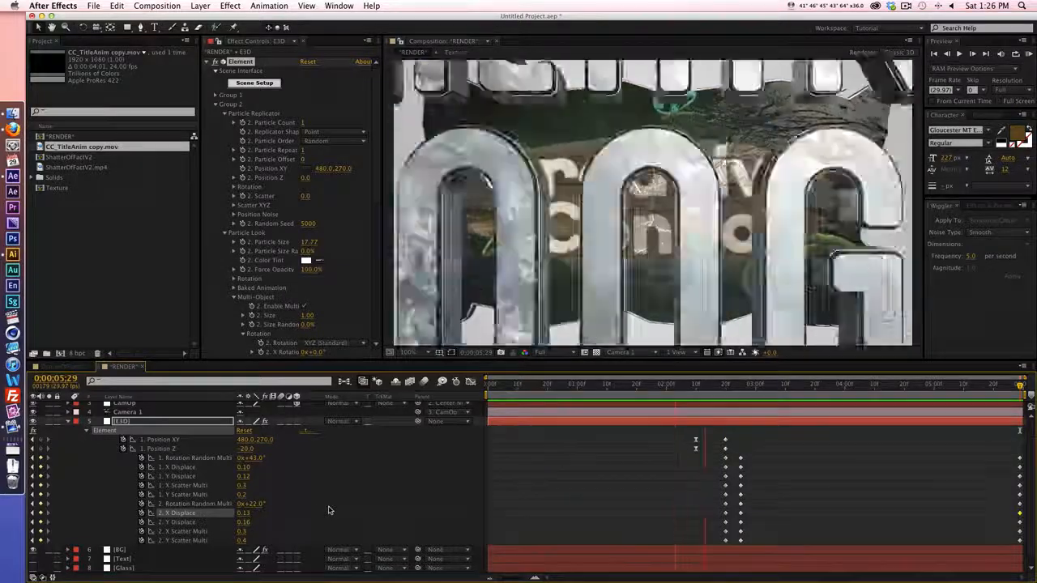
pyautogui.press('space')
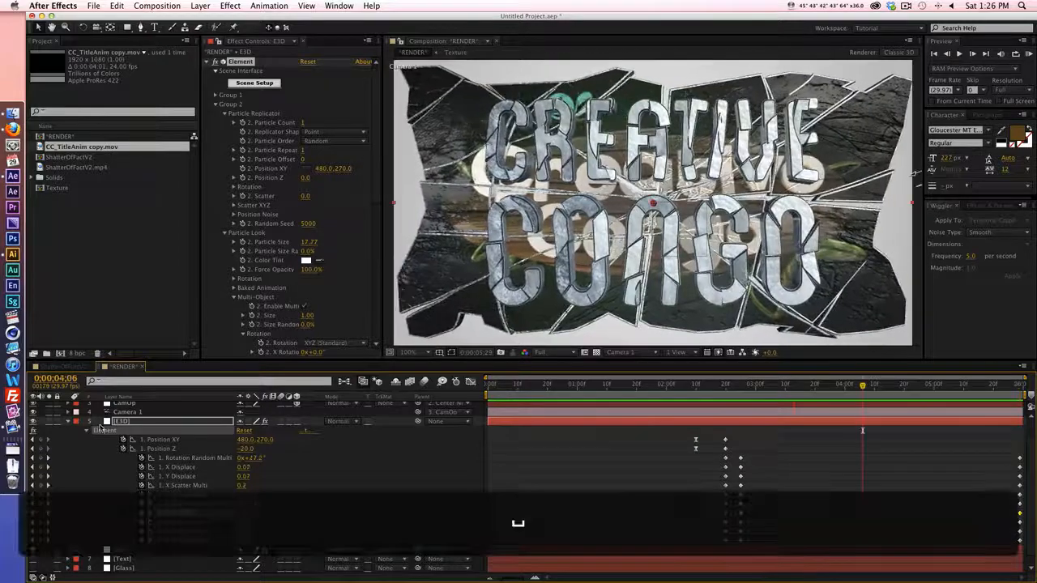
# Step: Collapse the E3D layer's properties and play a RAM preview of the whole animation
pyautogui.click(69, 422)
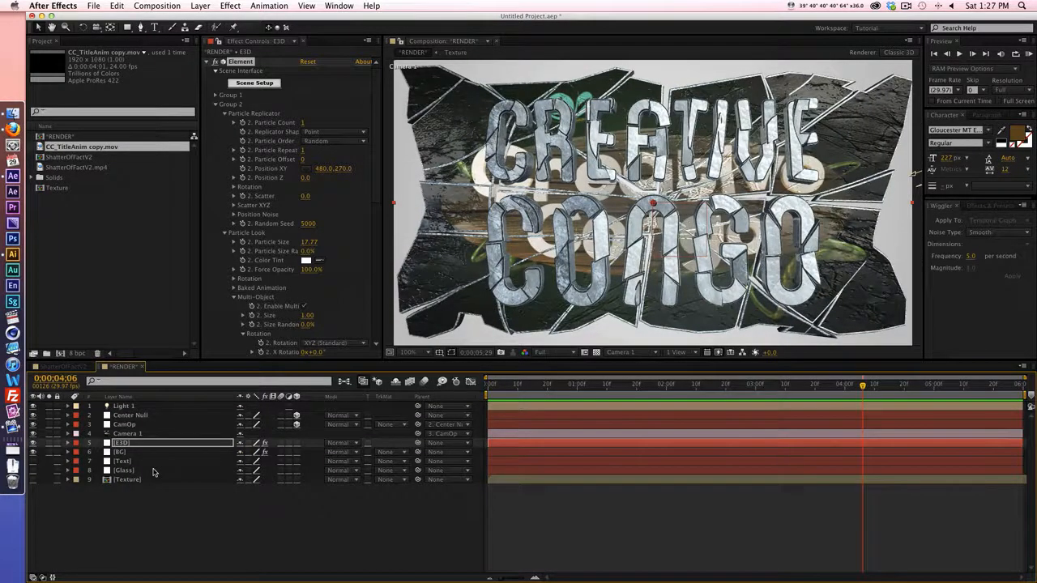
pyautogui.moveTo(612, 395); pyautogui.dragTo(648, 394)
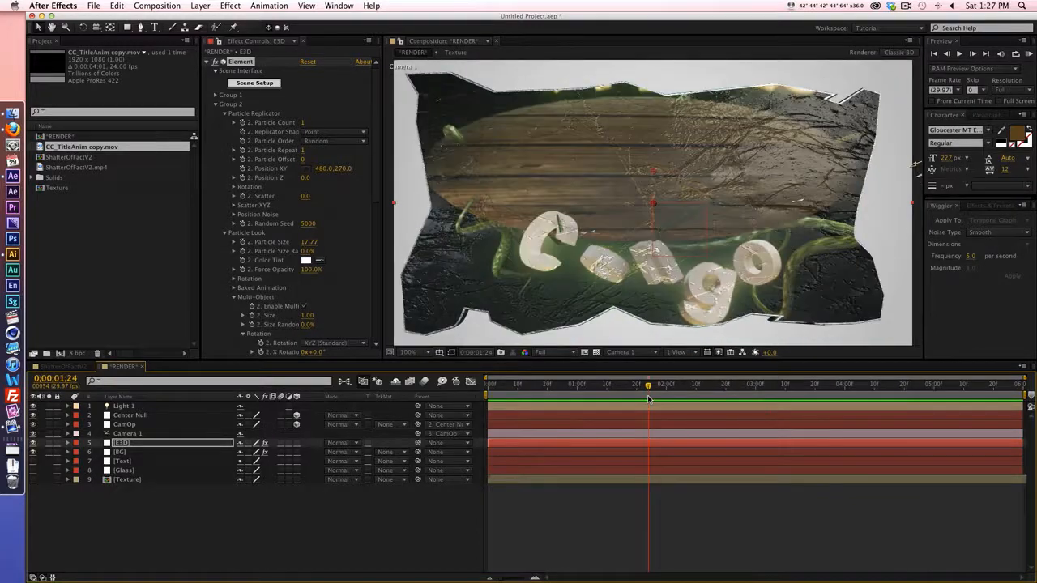
pyautogui.press('KP_0')
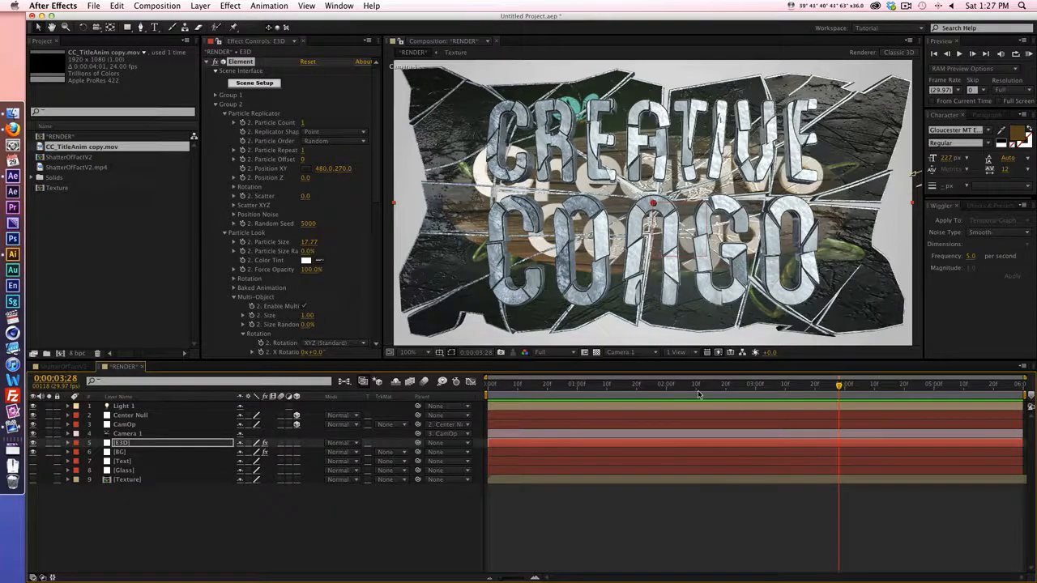
# Step: Move the current time to 0;00;02;20, switch to Illustrator and create a new 960 × 540 px document
pyautogui.moveTo(698, 395); pyautogui.dragTo(726, 387)
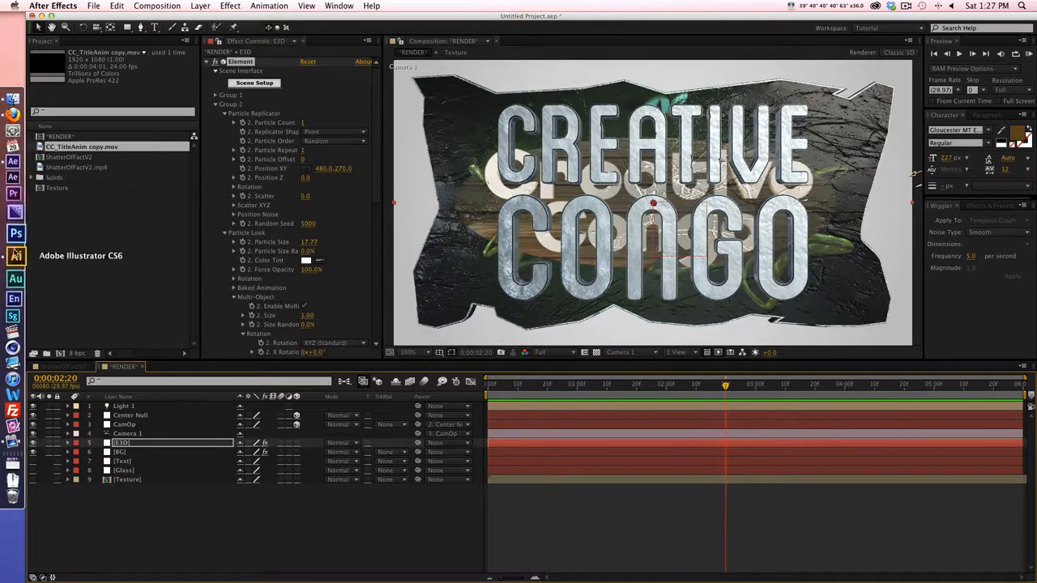
pyautogui.click(14, 243)
pyautogui.click(85, 6)
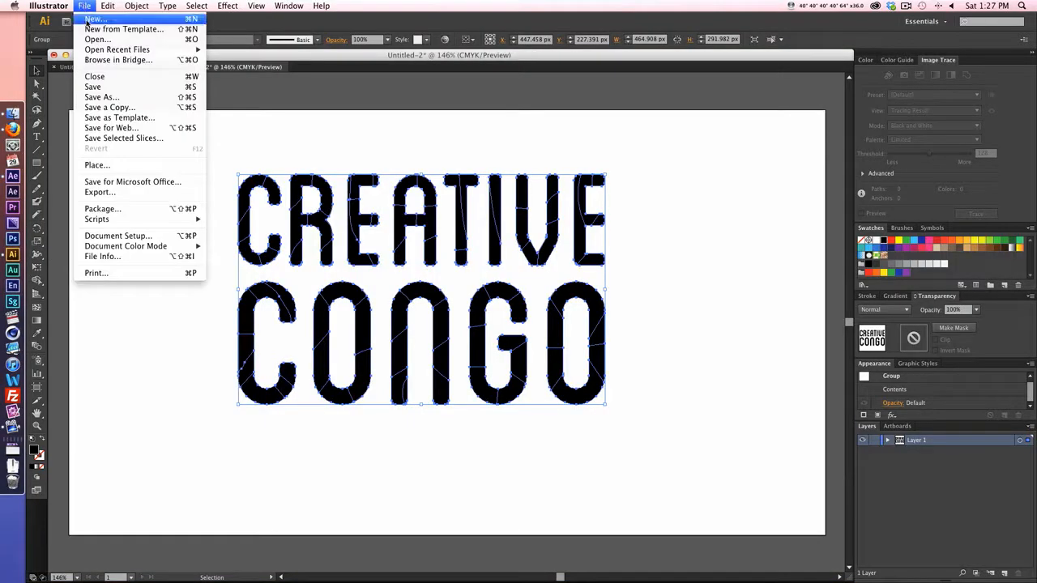
pyautogui.click(87, 20)
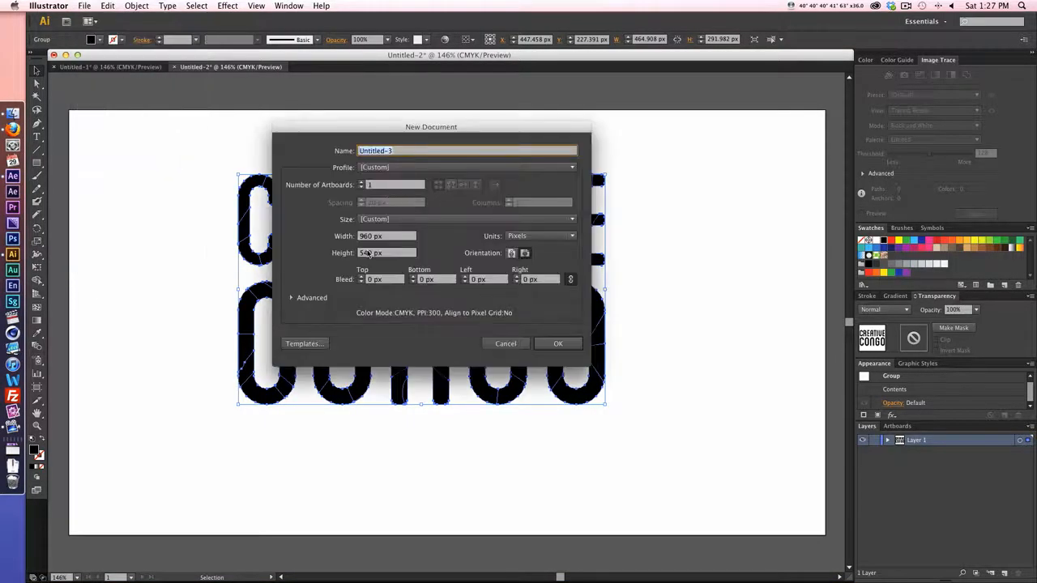
pyautogui.click(556, 344)
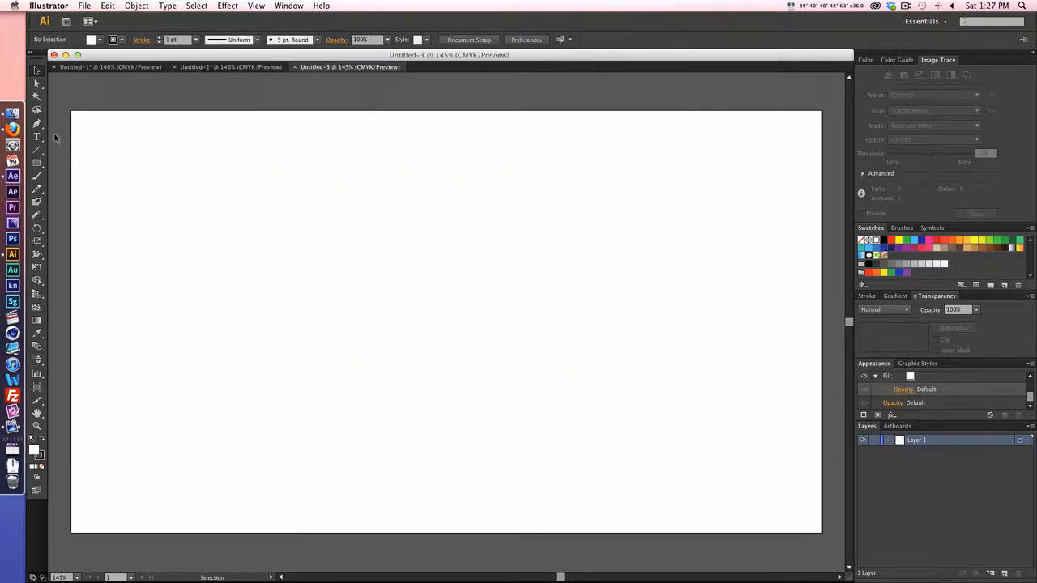
# Step: Add two-line point text reading "not creative" and "congo" on the new artboard
pyautogui.click(36, 136)
pyautogui.click(313, 223)
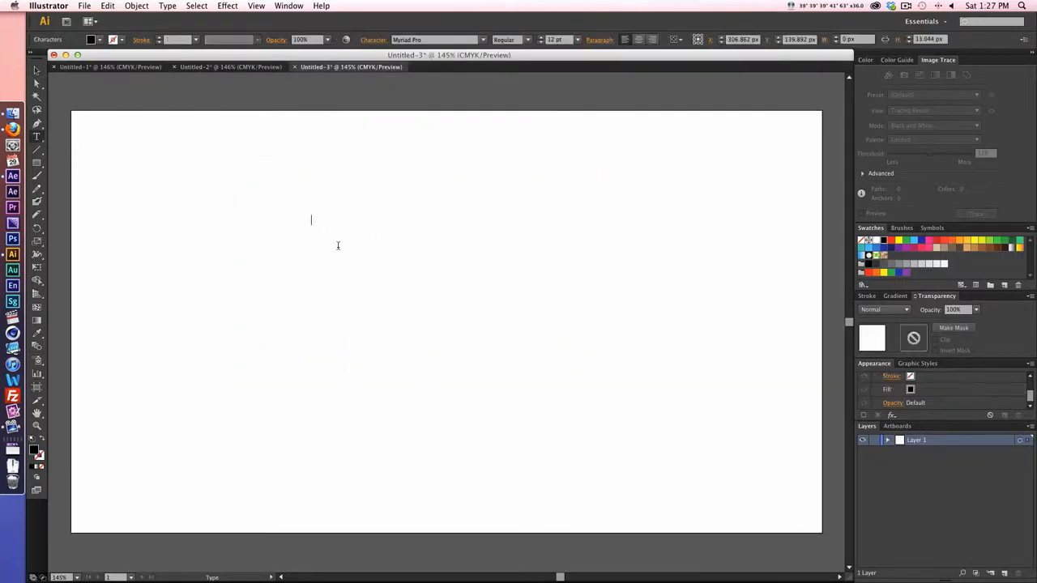
pyautogui.write('not')
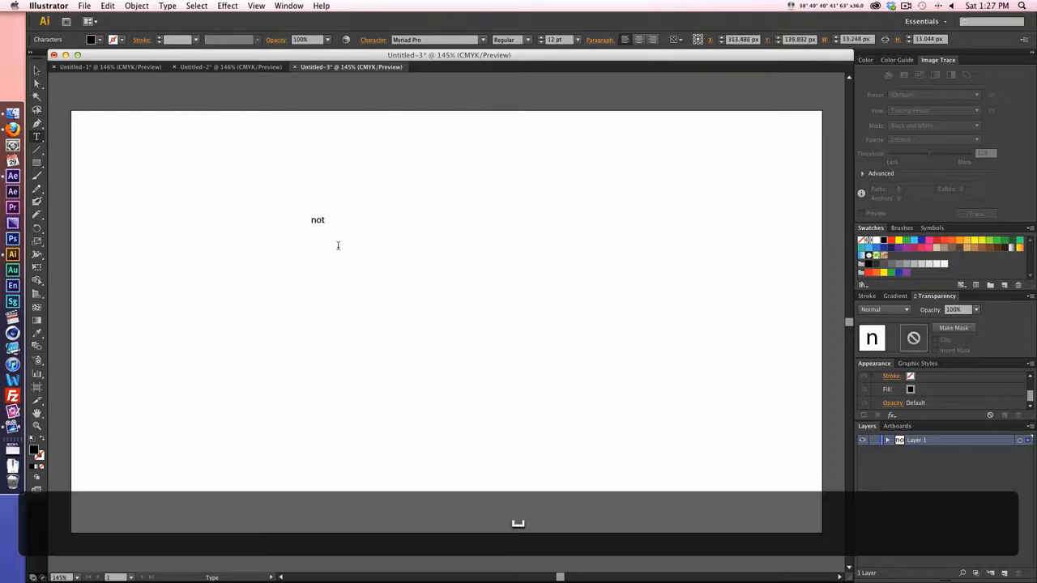
pyautogui.write(' creative')
pyautogui.press('Return')
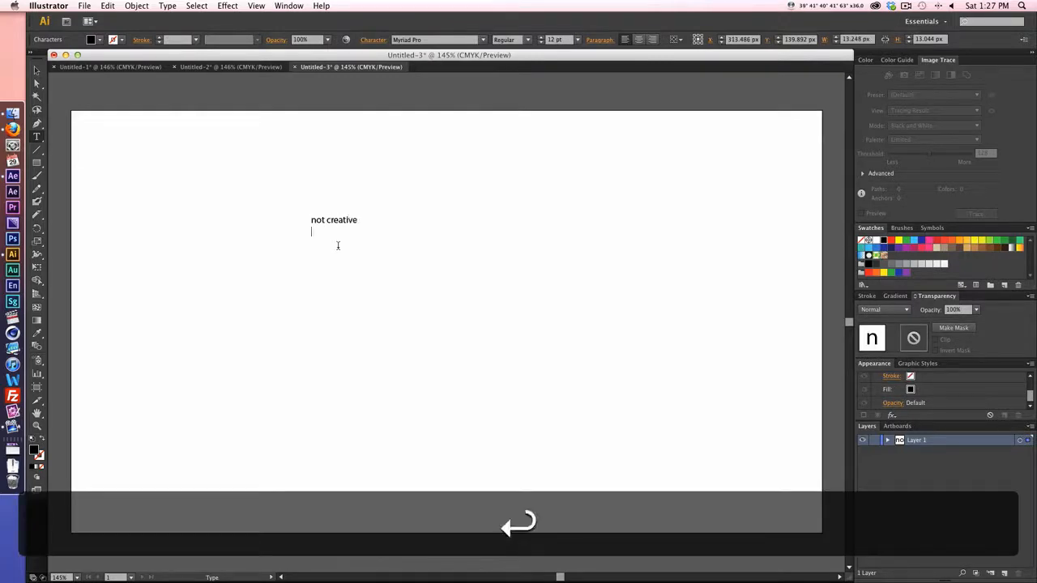
pyautogui.write('congo')
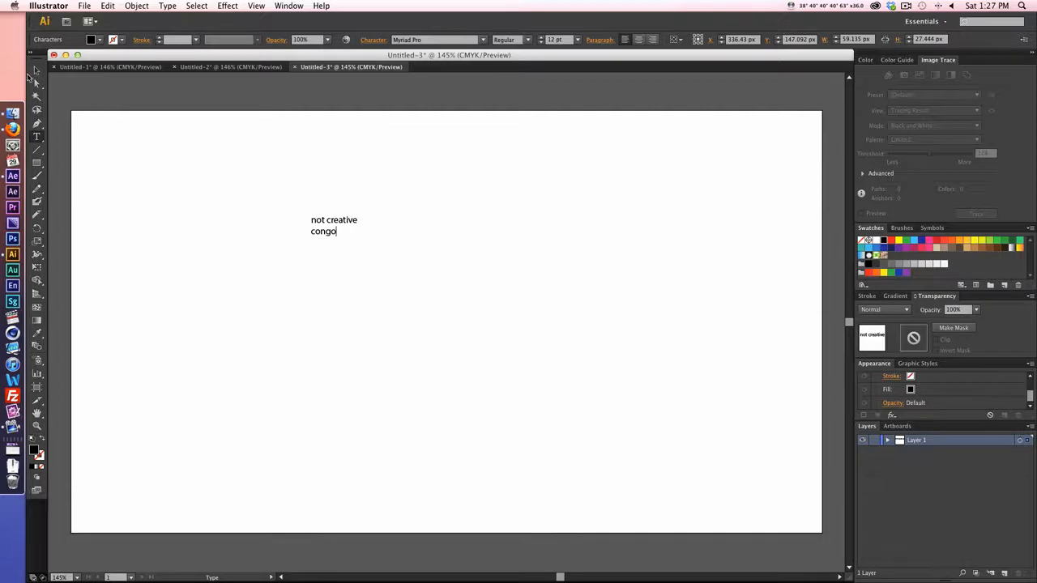
pyautogui.press('Escape')
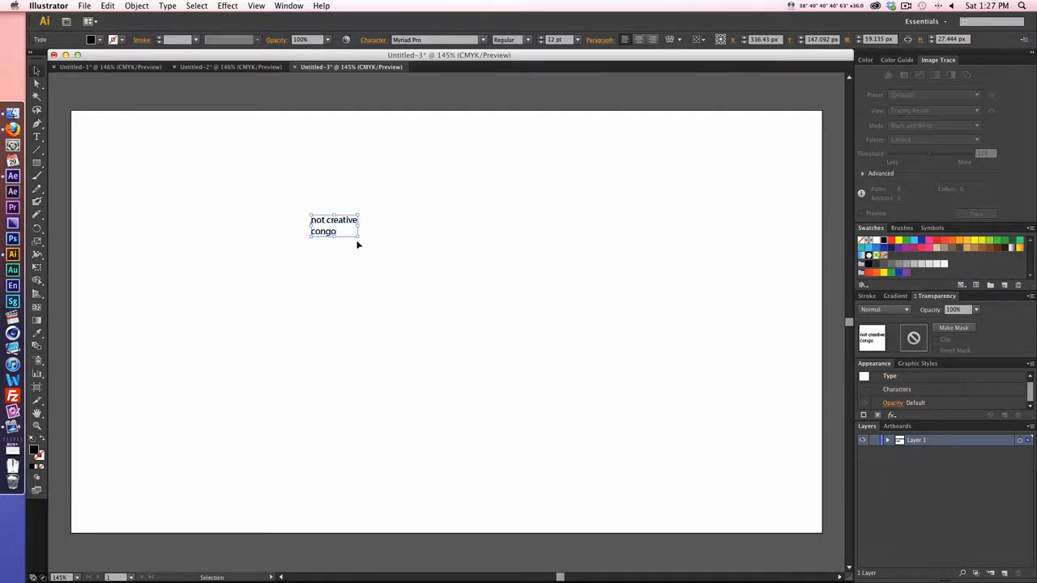
# Step: Scale the text proportionally to about 776 px wide and set its font to Blanch
pyautogui.moveTo(356, 237); pyautogui.dragTo(792, 437)
pyautogui.moveTo(585, 271); pyautogui.dragTo(459, 236)
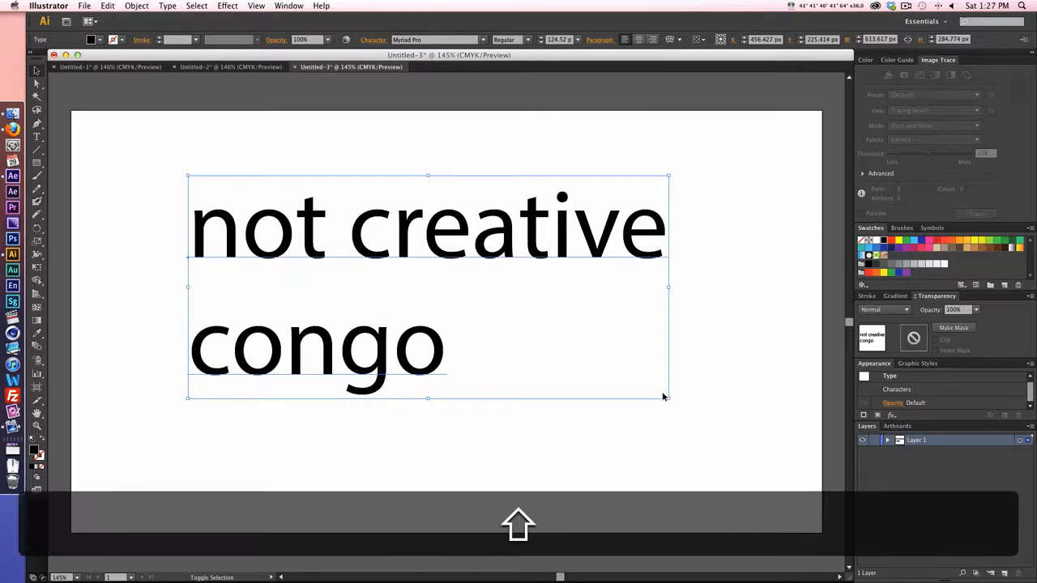
pyautogui.moveTo(660, 394); pyautogui.dragTo(770, 438)
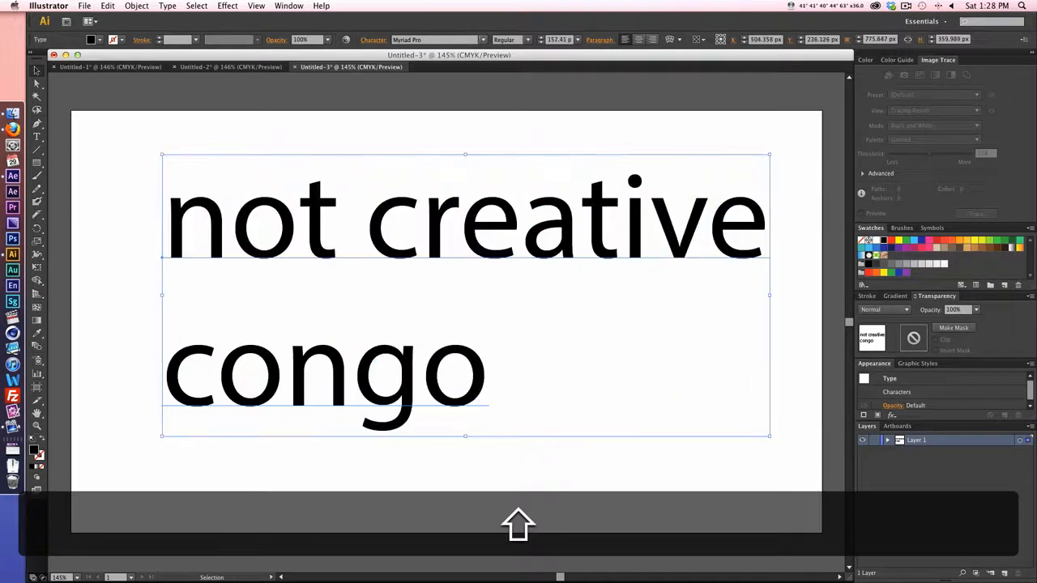
pyautogui.click(483, 39)
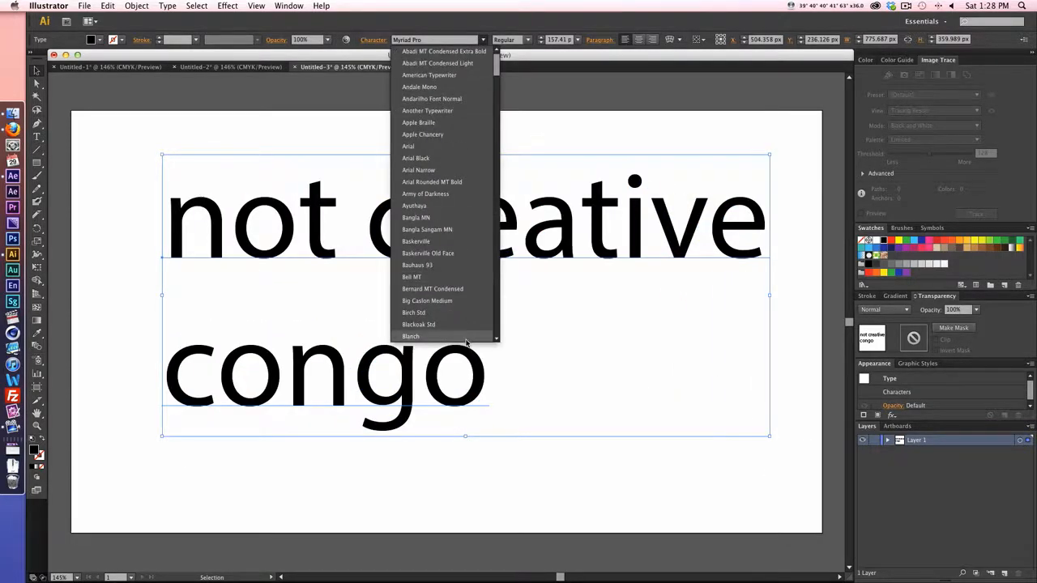
pyautogui.click(410, 336)
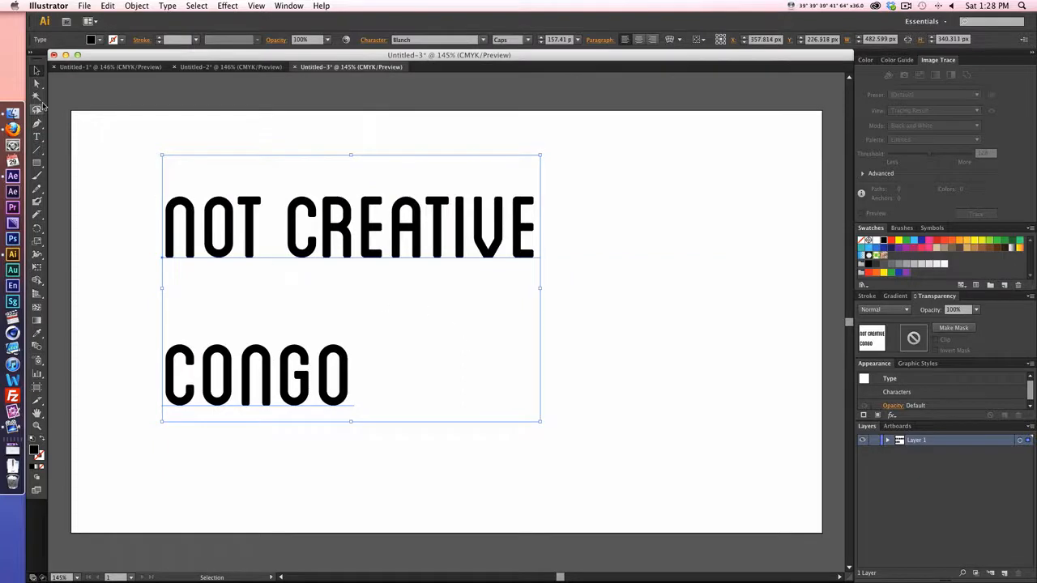
# Step: Select the two-line text and convert it to outlines
pyautogui.click(37, 84)
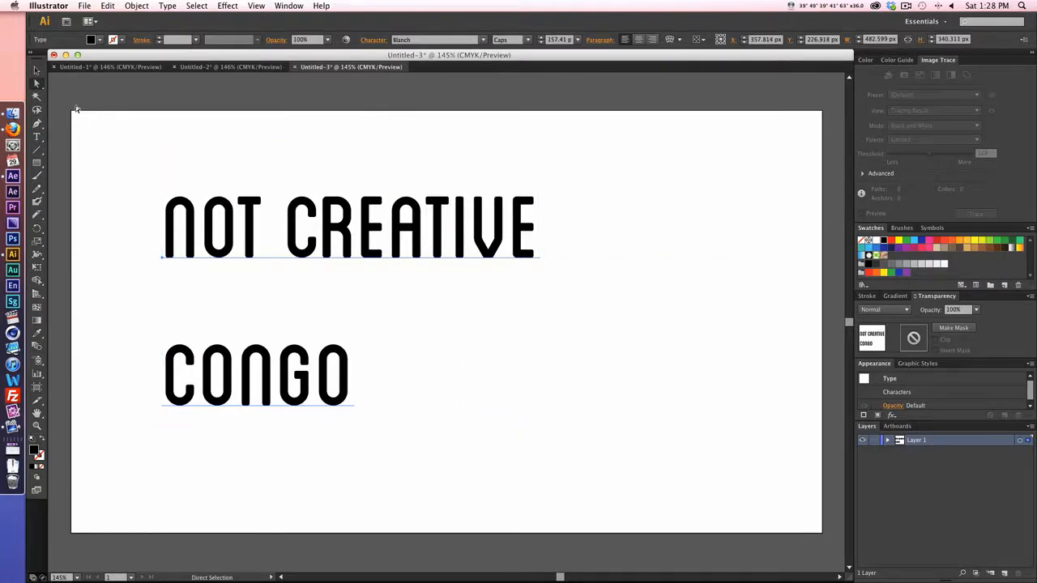
pyautogui.press('v')
pyautogui.moveTo(76, 109); pyautogui.dragTo(655, 528)
pyautogui.scroll(-2, 437, 356)
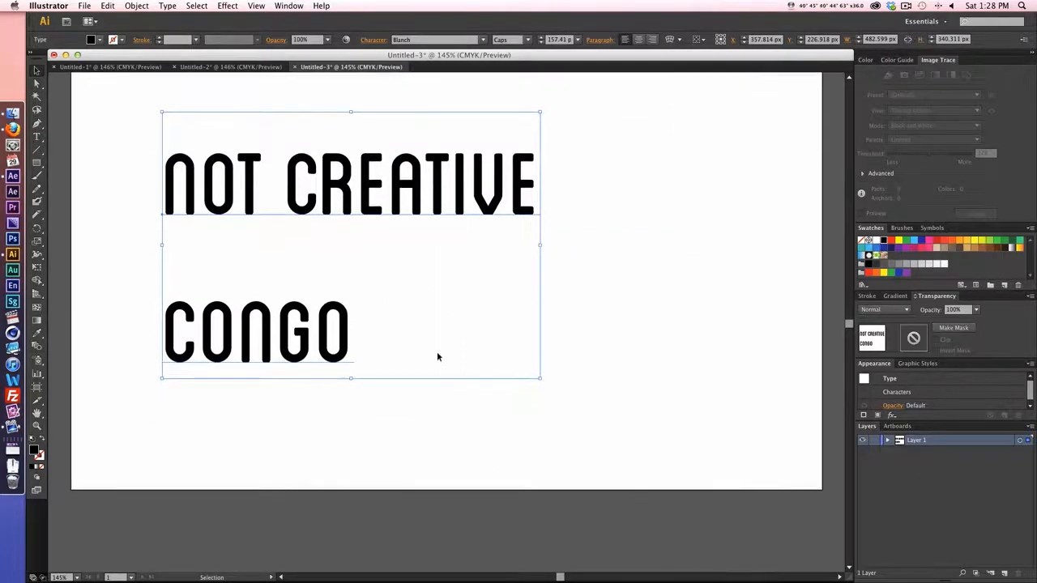
pyautogui.rightClick(336, 211)
pyautogui.click(371, 281)
pyautogui.scroll(1, 391, 298)
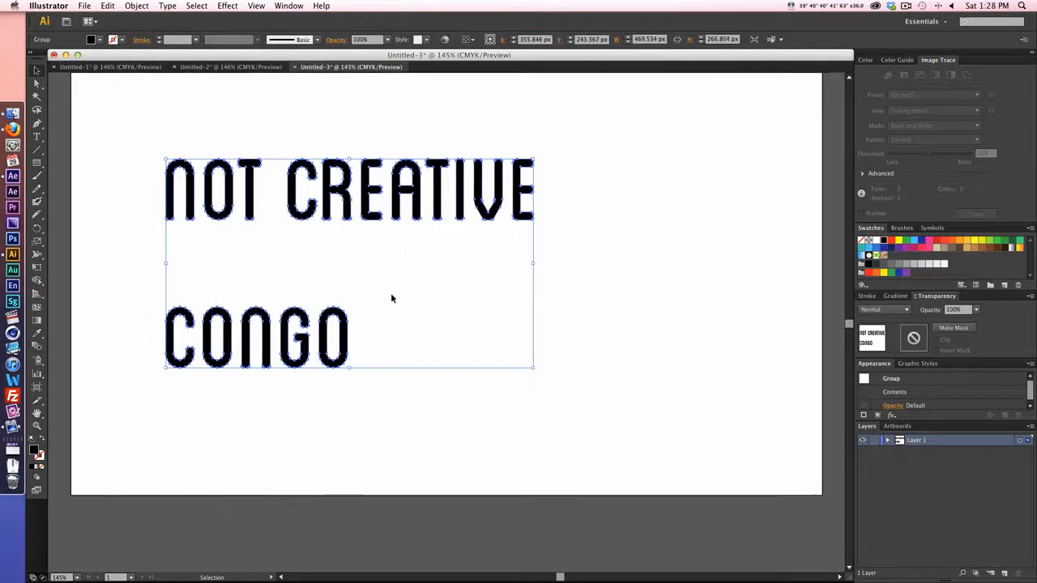
pyautogui.scroll(2, 390, 298)
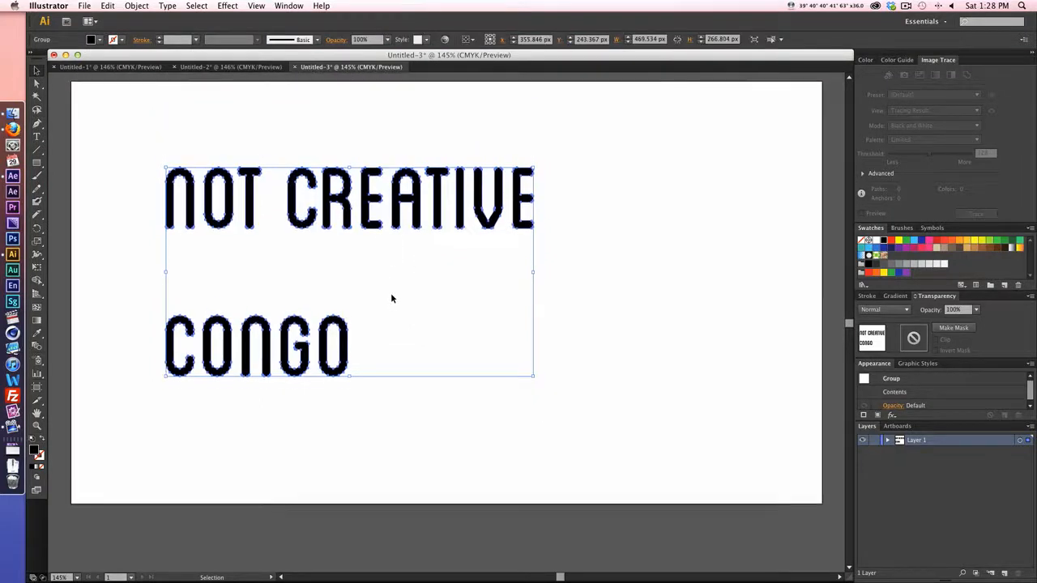
# Step: Move the CONGO outlines up close beneath NOT CREATIVE and scale them proportionally to match that line's width
pyautogui.click(37, 83)
pyautogui.click(135, 285)
pyautogui.moveTo(145, 311); pyautogui.dragTo(399, 440)
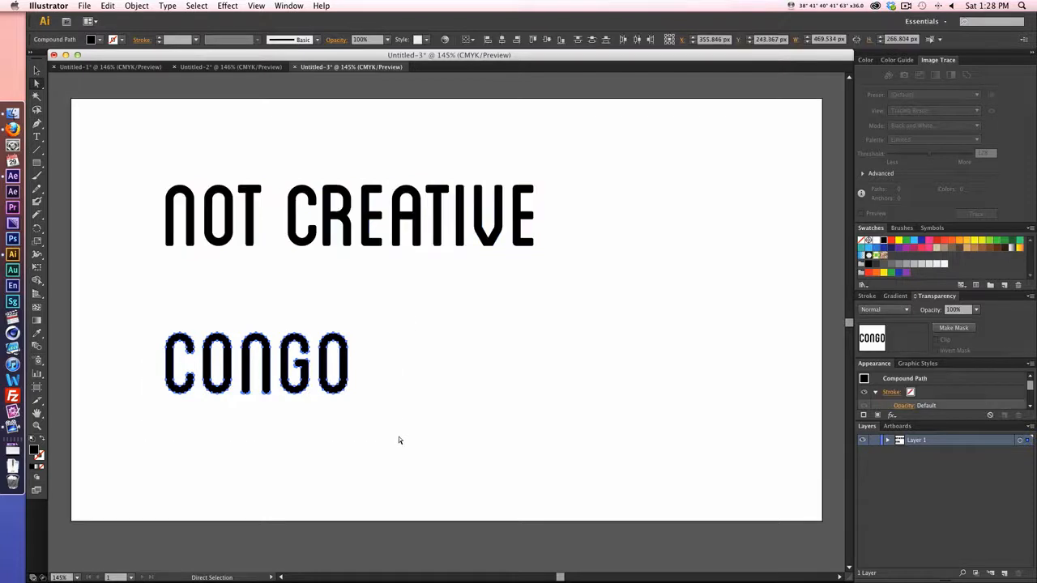
pyautogui.hotkey('shift', 'Up')
pyautogui.hotkey('shift', 'Up')
pyautogui.hotkey('shift', 'Up')
pyautogui.hotkey('shift', 'Up')
pyautogui.hotkey('shift', 'Up')
pyautogui.hotkey('shift', 'Up')
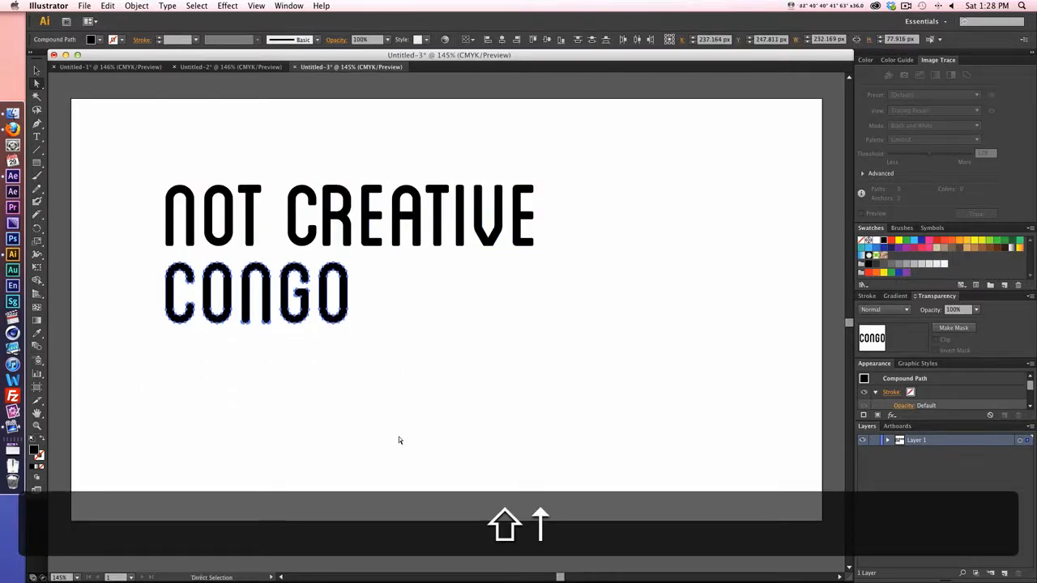
pyautogui.click(37, 71)
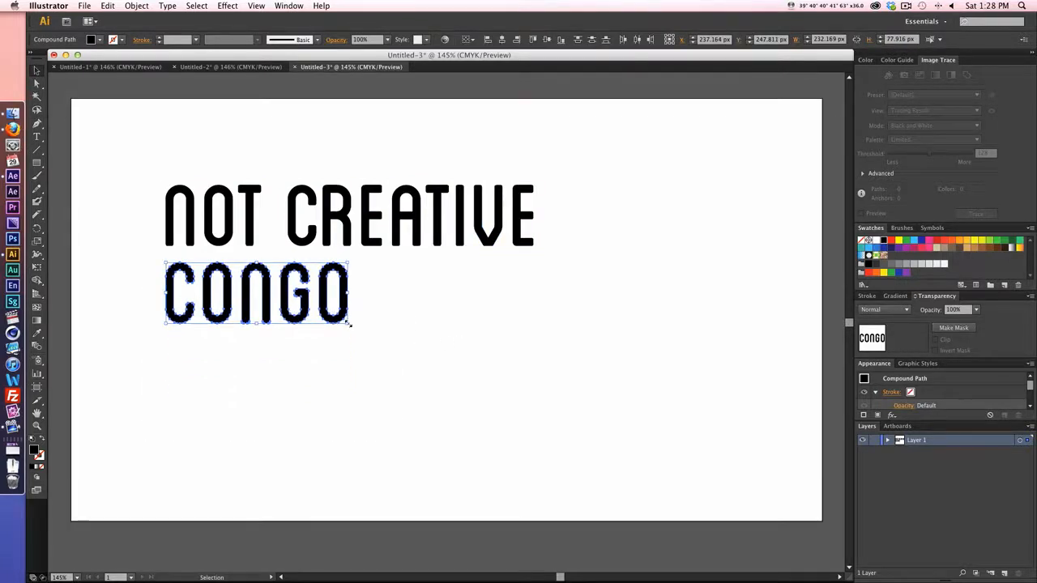
pyautogui.moveTo(348, 322); pyautogui.dragTo(521, 395)
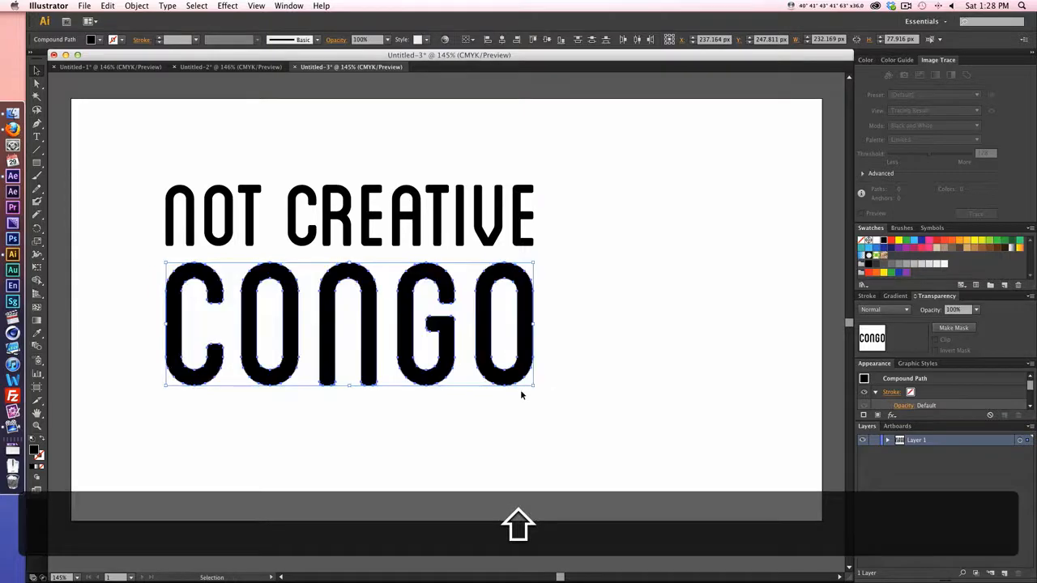
# Step: Group both lines of lettering and move the group to about the middle of the artboard
pyautogui.moveTo(127, 153); pyautogui.dragTo(639, 453)
pyautogui.press('super+g')
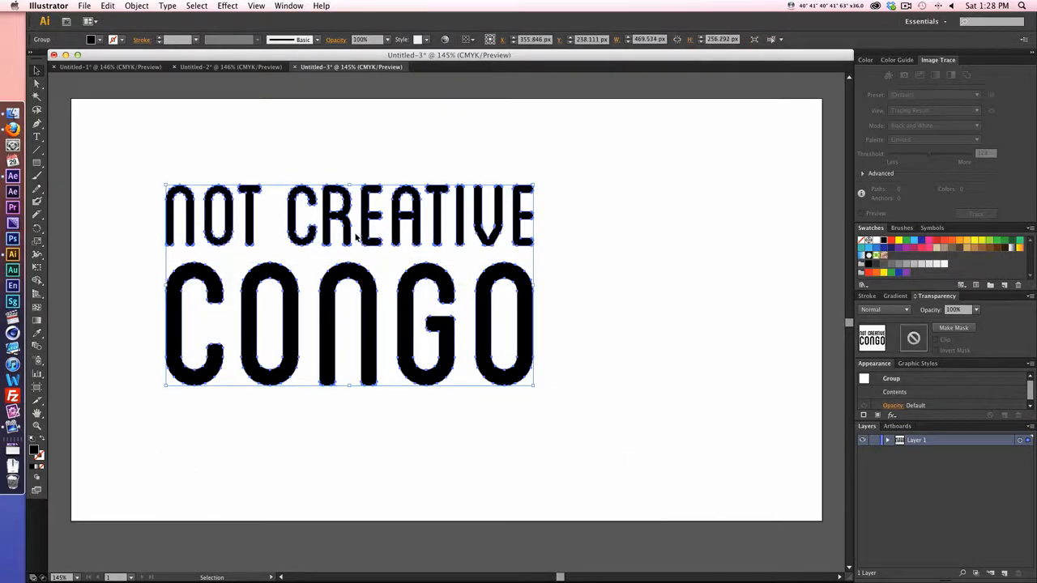
pyautogui.moveTo(345, 235); pyautogui.dragTo(423, 234)
# Step: Compare the new lettering with the already cut CREATIVE CONGO lettering in the Untitled-2 document
pyautogui.click(231, 66)
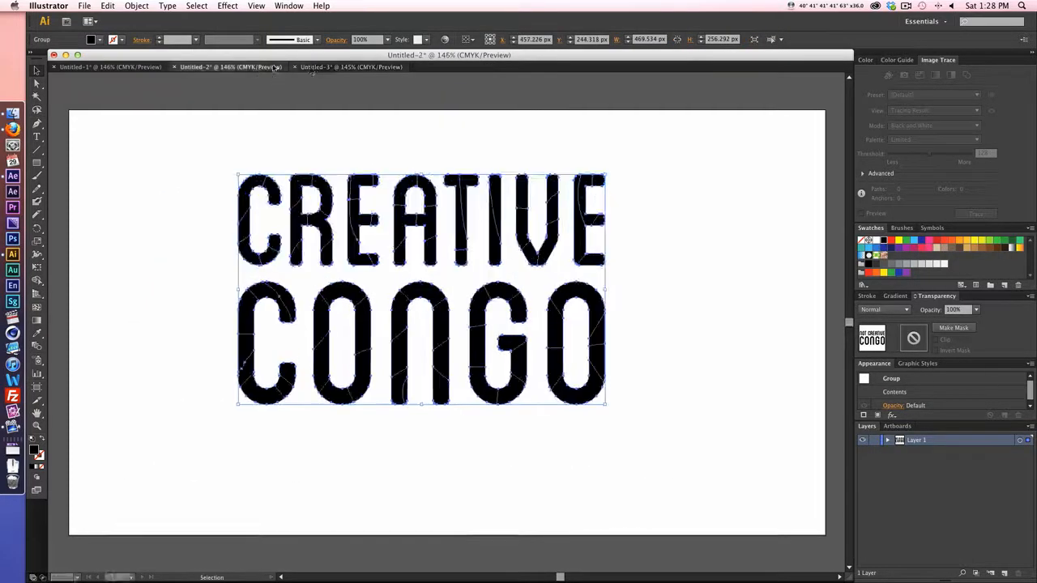
pyautogui.click(327, 68)
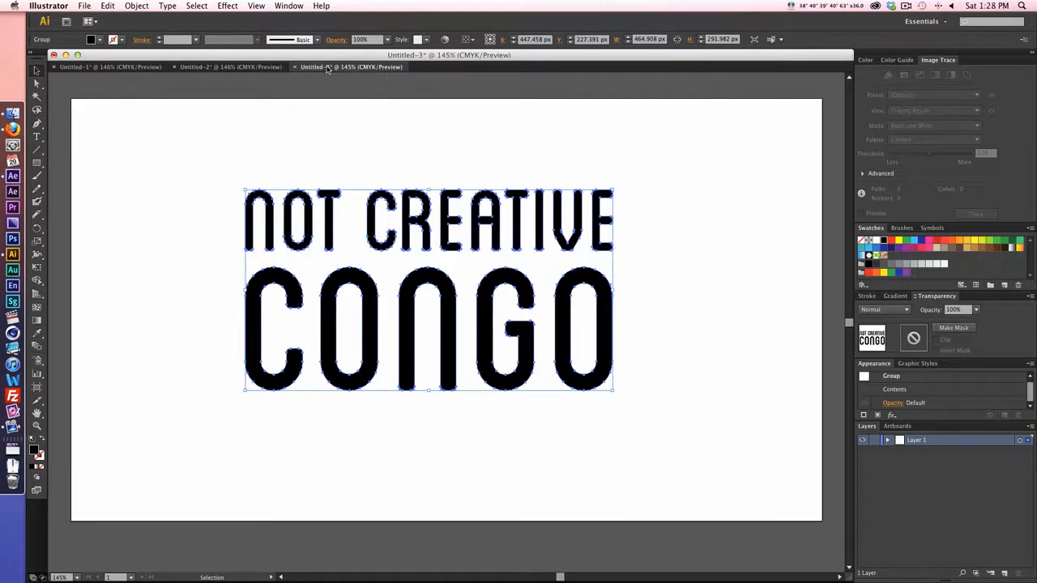
pyautogui.click(243, 67)
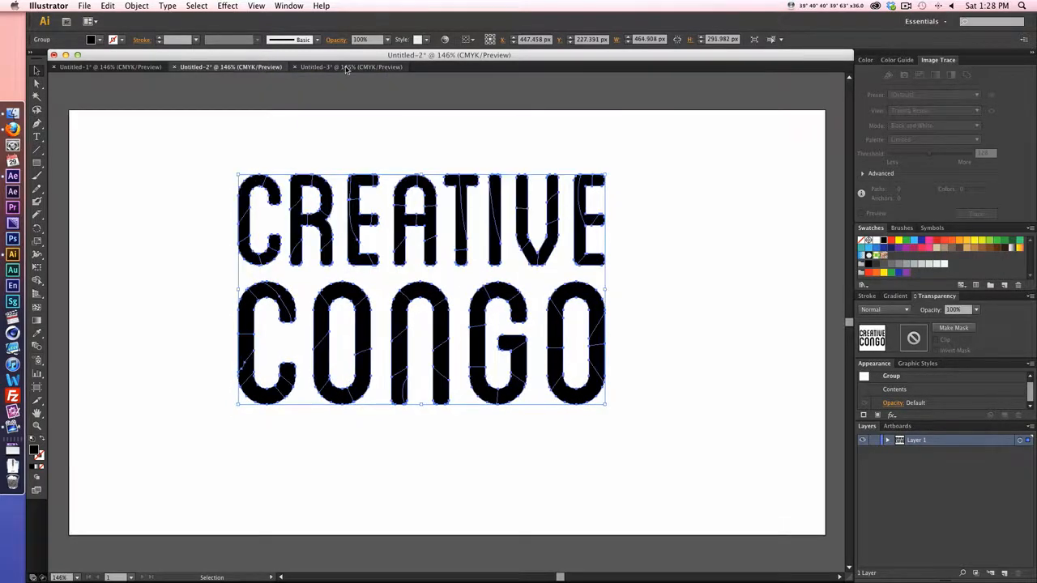
pyautogui.click(345, 68)
pyautogui.click(263, 69)
pyautogui.click(323, 68)
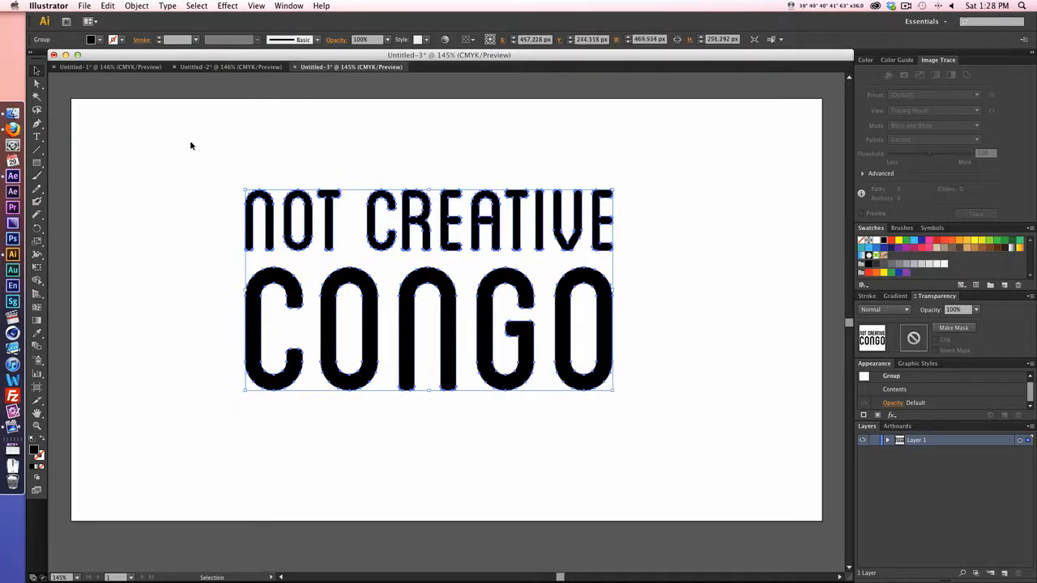
# Step: Slice the NOT CREATIVE letters into shards with several irregular Knife cuts
pyautogui.click(38, 214)
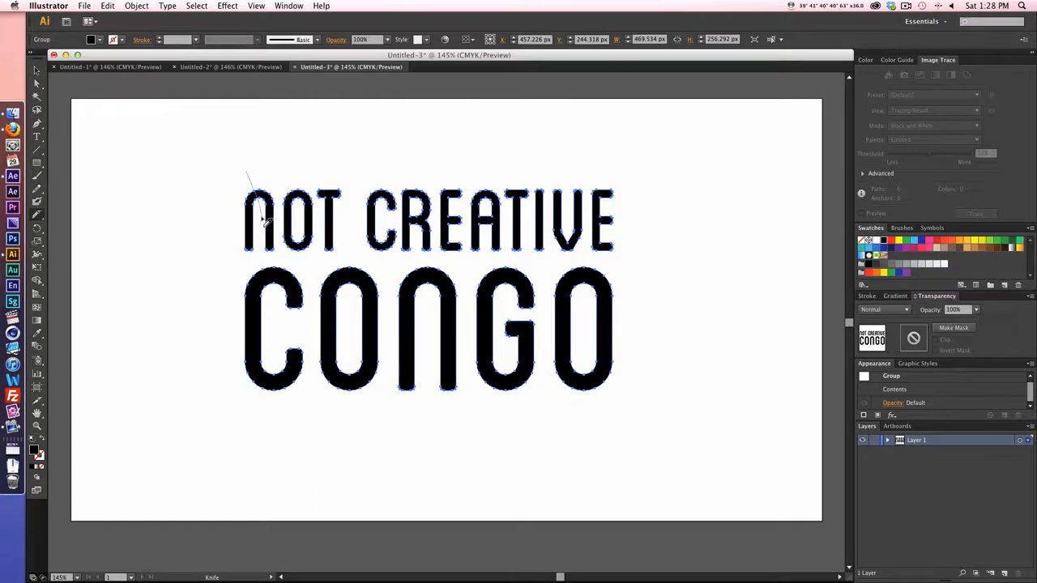
pyautogui.moveTo(264, 220); pyautogui.dragTo(254, 230)
pyautogui.moveTo(323, 170); pyautogui.dragTo(330, 194)
pyautogui.moveTo(356, 237); pyautogui.dragTo(713, 213)
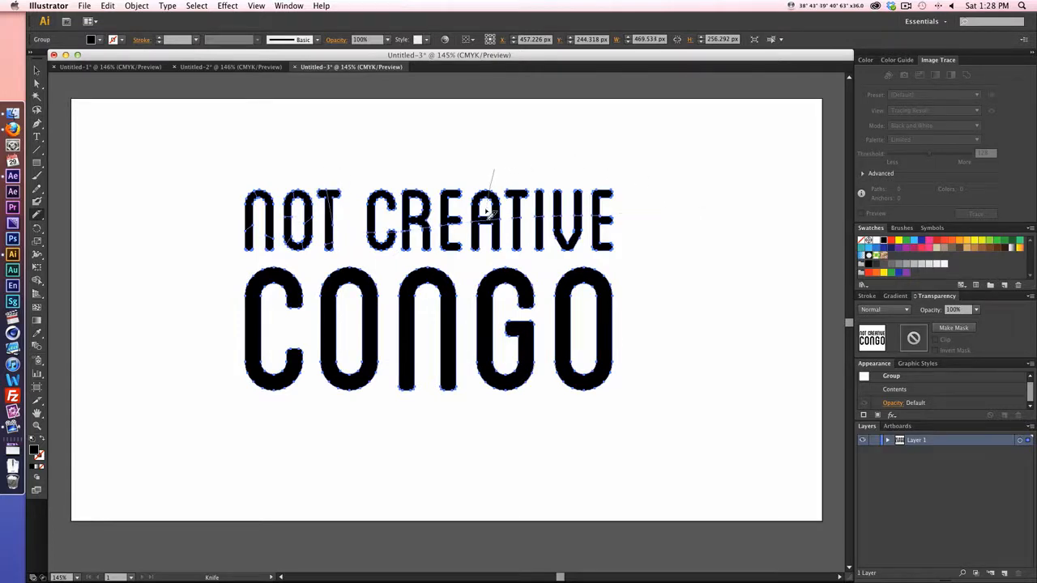
pyautogui.moveTo(488, 213)
pyautogui.mouseDown()
pyautogui.moveTo(462, 209)
pyautogui.moveTo(401, 217)
pyautogui.mouseUp()
pyautogui.moveTo(380, 179); pyautogui.dragTo(382, 180)
pyautogui.moveTo(518, 194)
pyautogui.mouseDown()
pyautogui.moveTo(543, 254)
pyautogui.moveTo(567, 231)
pyautogui.moveTo(573, 248)
pyautogui.moveTo(613, 252)
pyautogui.moveTo(579, 192)
pyautogui.moveTo(558, 209)
pyautogui.moveTo(505, 232)
pyautogui.mouseUp()
# Step: Slice the CONGO letters into shards with irregular Knife cuts across the whole word
pyautogui.moveTo(240, 336)
pyautogui.mouseDown()
pyautogui.moveTo(506, 345)
pyautogui.moveTo(729, 340)
pyautogui.mouseUp()
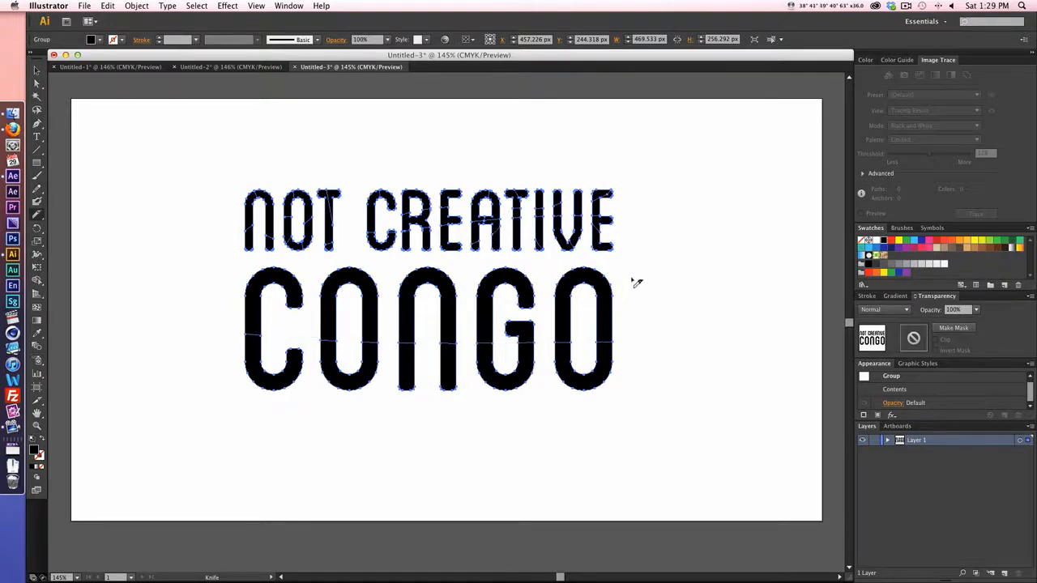
pyautogui.moveTo(633, 279)
pyautogui.mouseDown()
pyautogui.moveTo(506, 316)
pyautogui.moveTo(512, 272)
pyautogui.moveTo(490, 262)
pyautogui.moveTo(416, 313)
pyautogui.moveTo(367, 278)
pyautogui.moveTo(333, 311)
pyautogui.moveTo(314, 273)
pyautogui.moveTo(229, 310)
pyautogui.mouseUp()
pyautogui.moveTo(260, 369)
pyautogui.mouseDown()
pyautogui.moveTo(292, 426)
pyautogui.moveTo(348, 369)
pyautogui.moveTo(421, 366)
pyautogui.moveTo(451, 386)
pyautogui.moveTo(495, 390)
pyautogui.moveTo(500, 369)
pyautogui.moveTo(568, 365)
pyautogui.moveTo(608, 405)
pyautogui.mouseUp()
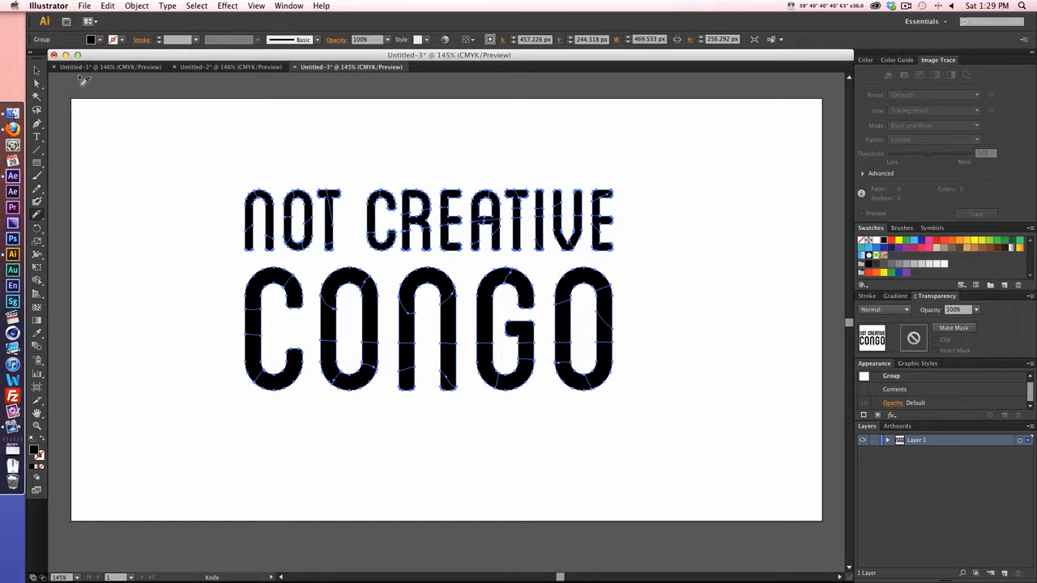
# Step: Select all of the cut NOT CREATIVE CONGO lettering and copy it
pyautogui.click(36, 71)
pyautogui.moveTo(183, 154); pyautogui.dragTo(668, 429)
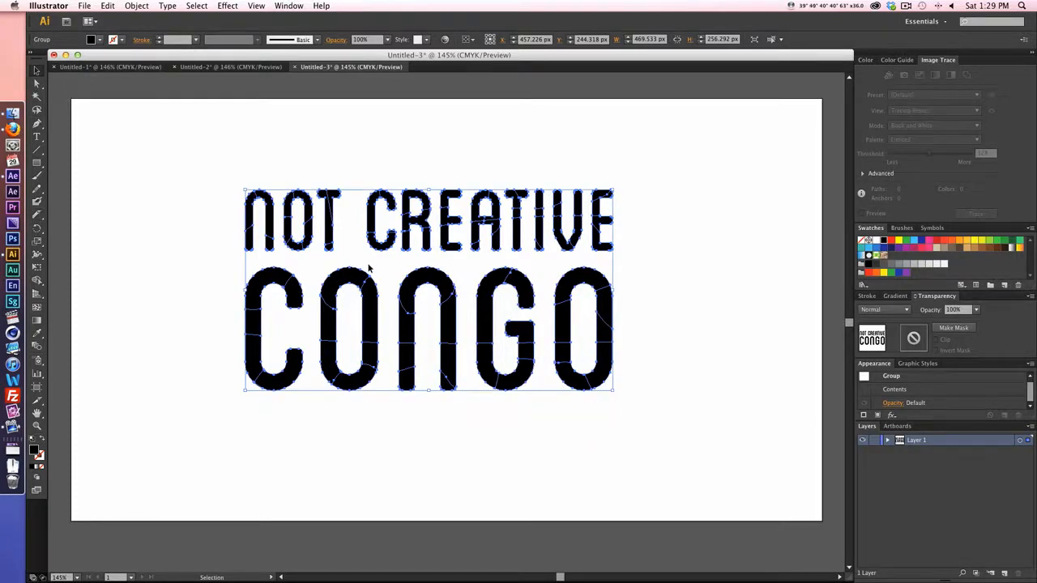
pyautogui.press('super+c')
# Step: Switch to After Effects and replace all masks on the Text layer with the copied NOT CREATIVE CONGO lettering
pyautogui.click(12, 175)
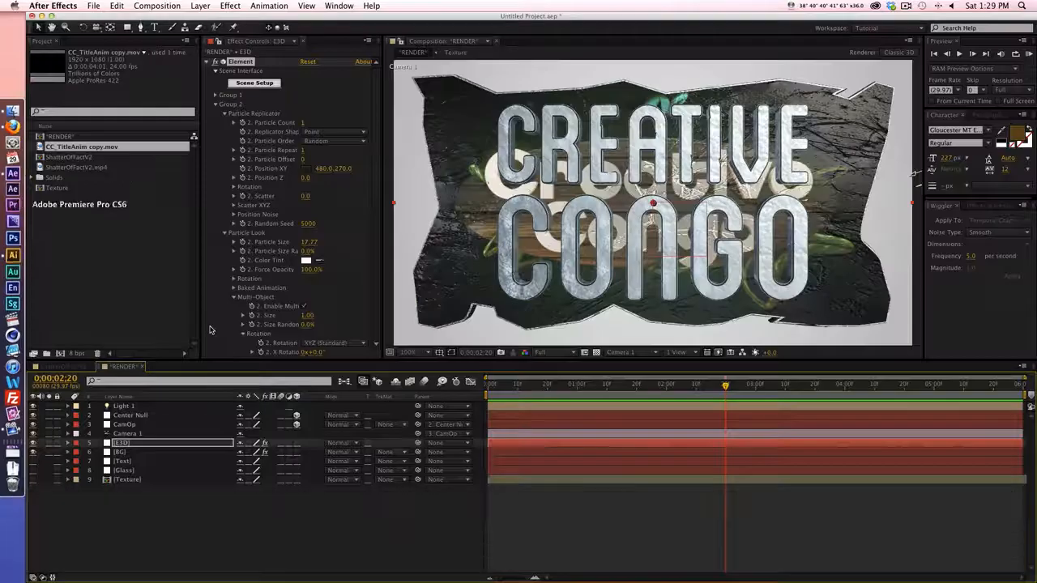
pyautogui.click(145, 462)
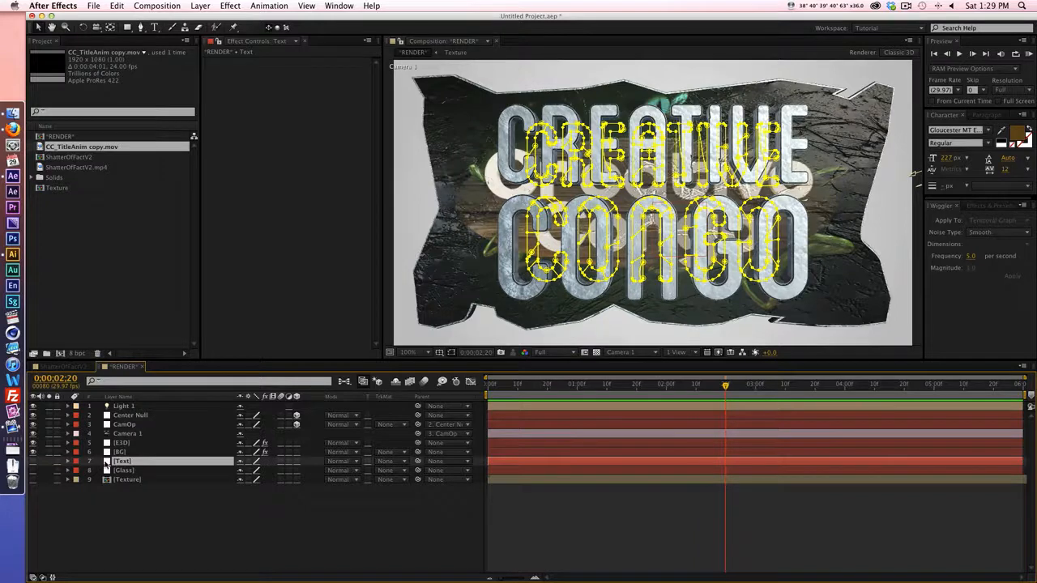
pyautogui.press('m')
pyautogui.scroll(-2, 109, 454)
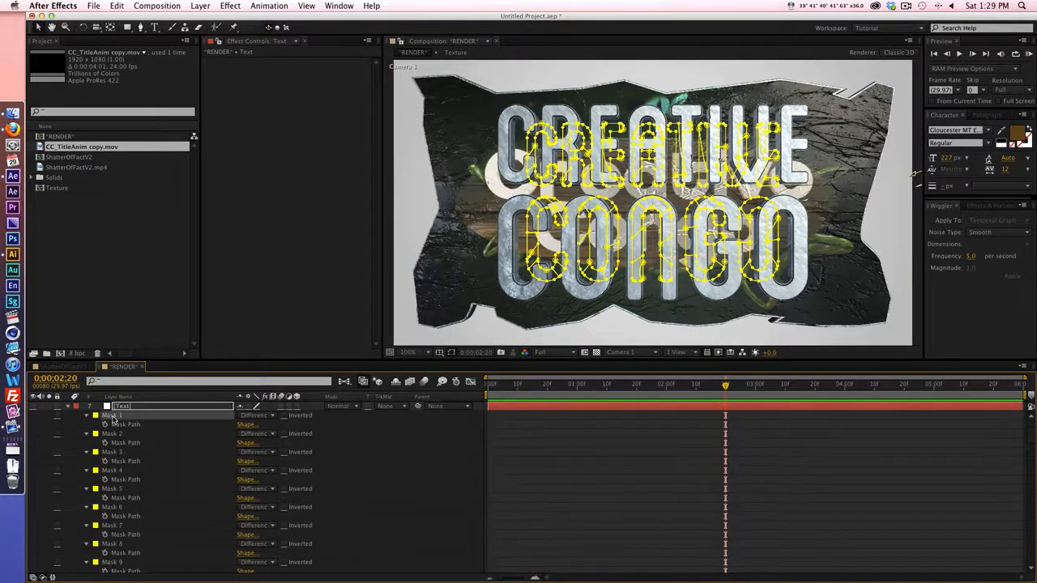
pyautogui.press('super+a')
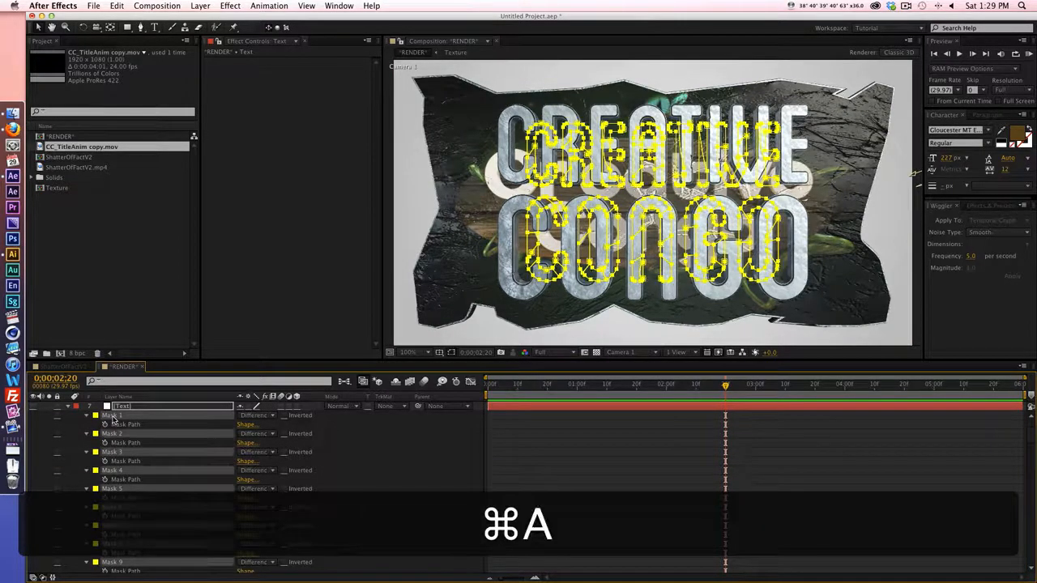
pyautogui.press('BackSpace')
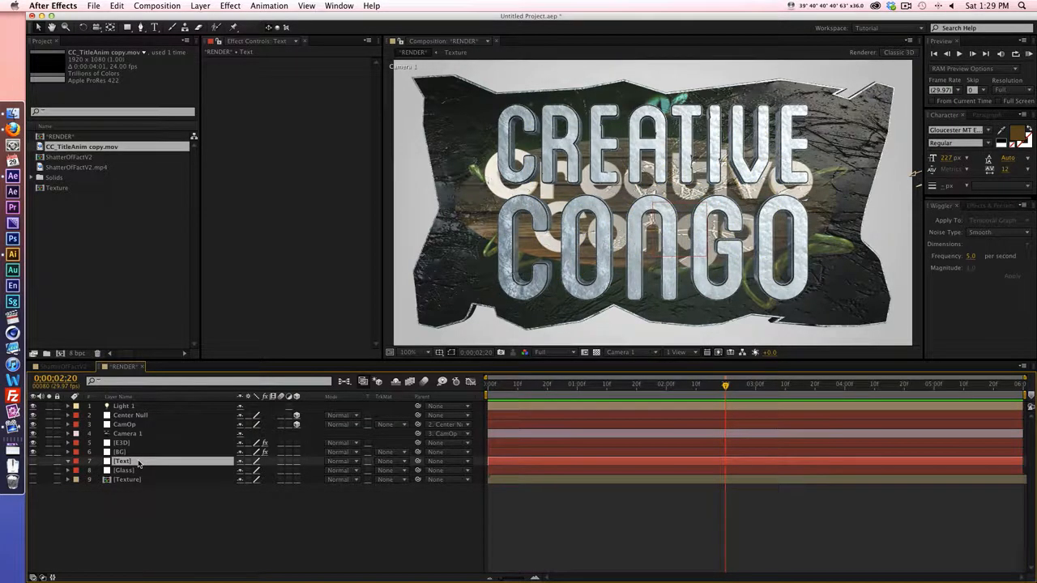
pyautogui.press('super+v')
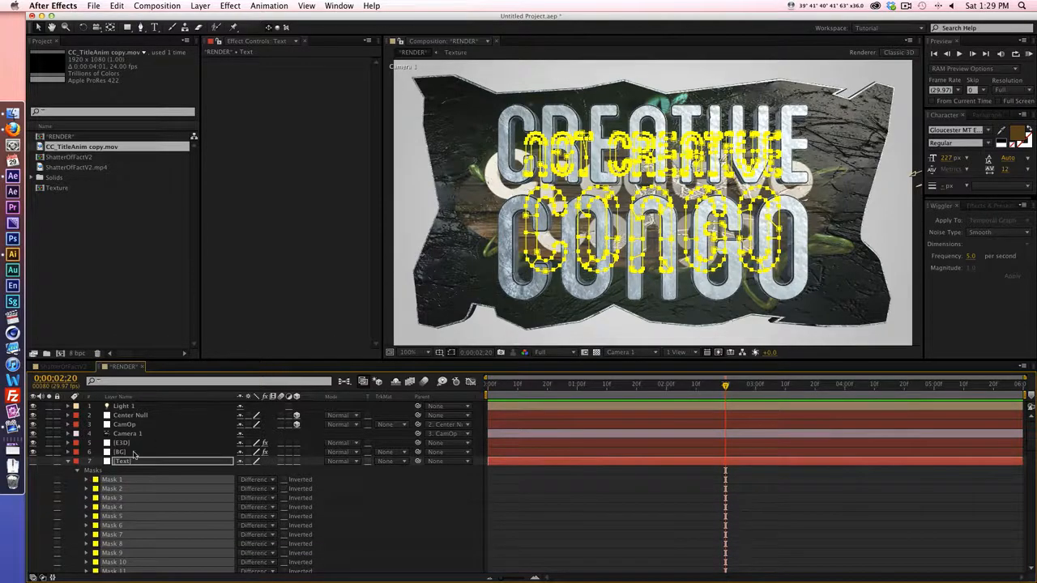
pyautogui.click(71, 462)
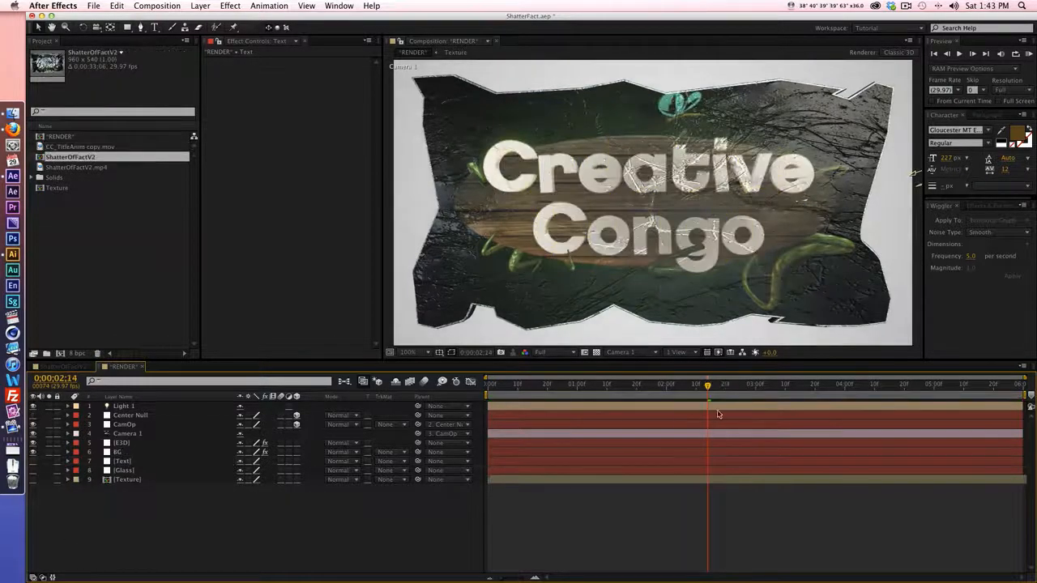
# Step: Review the shattering title just past three seconds in the RENDER timeline and inspect the nested Texture composition
pyautogui.moveTo(706, 387); pyautogui.dragTo(768, 395)
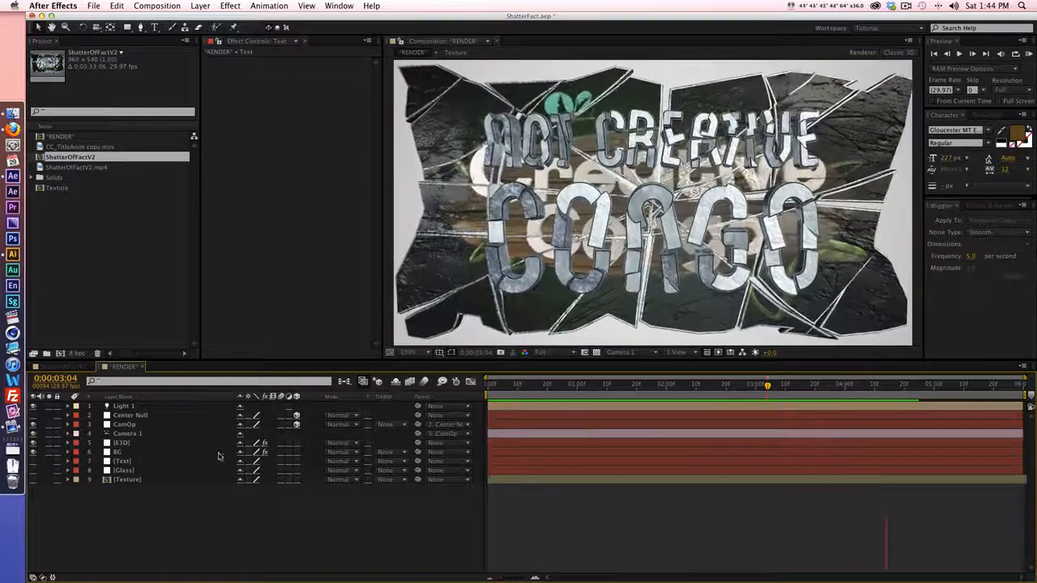
pyautogui.doubleClick(177, 483)
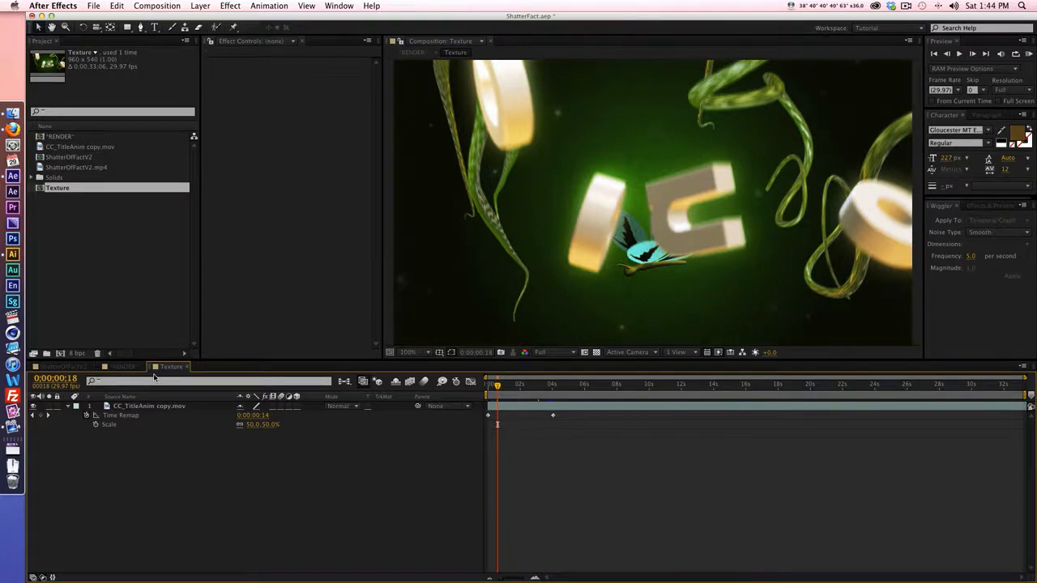
pyautogui.press('super+w')
pyautogui.moveTo(542, 385); pyautogui.dragTo(752, 390)
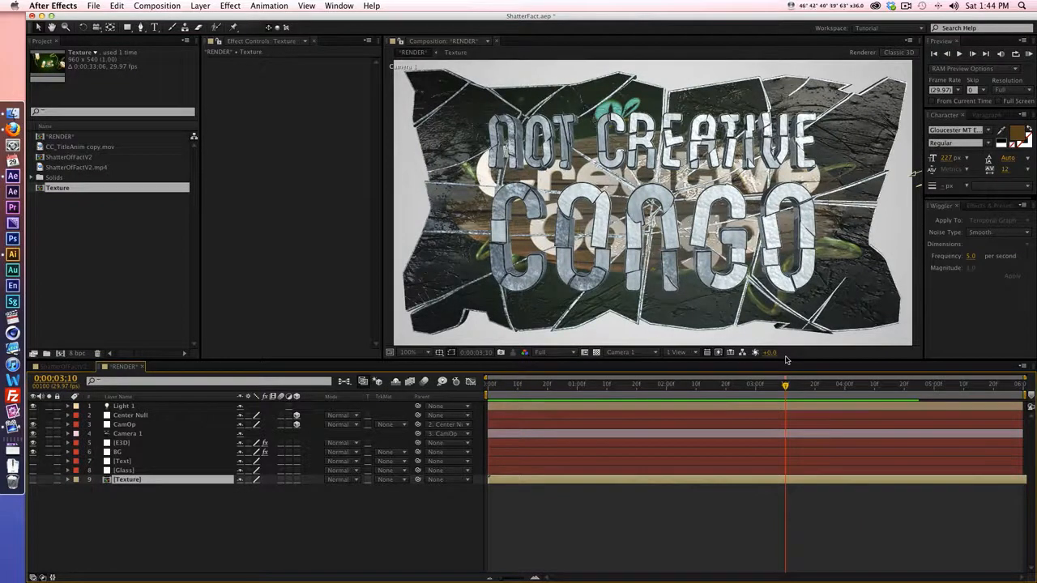
# Step: Try turning on Depth of Field in Camera 1's camera options
pyautogui.click(174, 437)
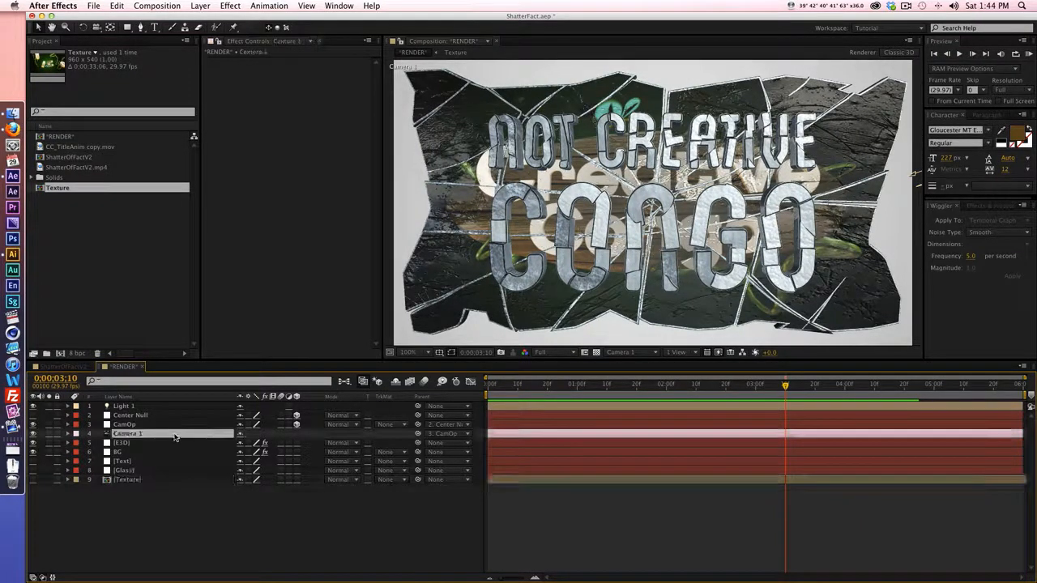
pyautogui.press('a')
pyautogui.press('a')
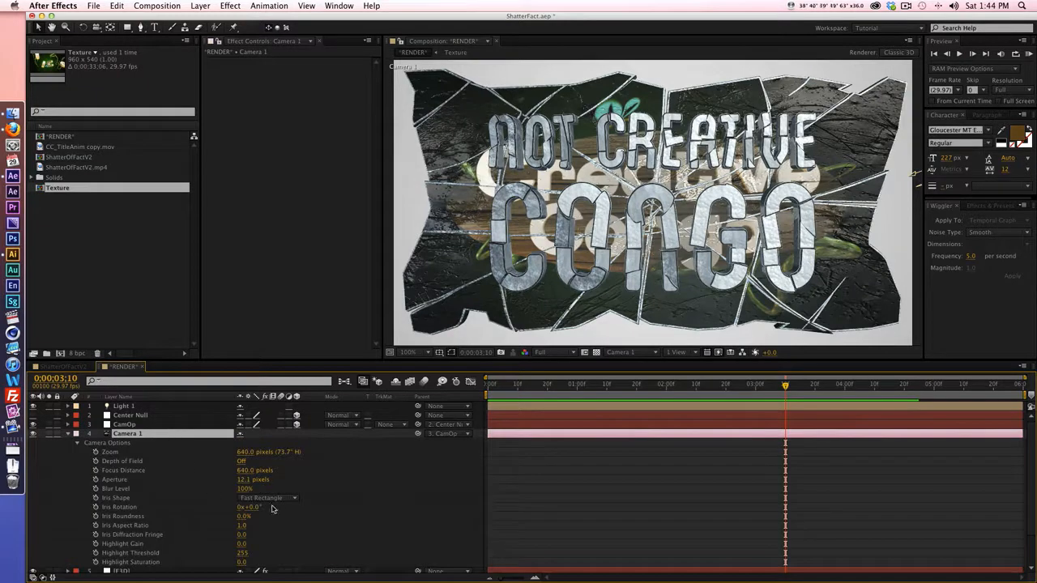
pyautogui.click(241, 460)
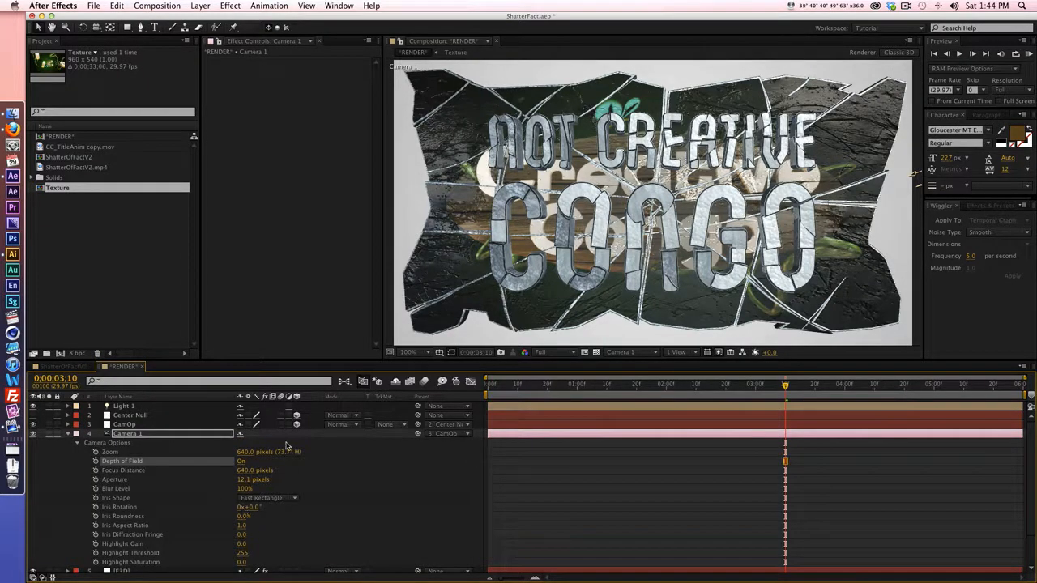
pyautogui.click(241, 461)
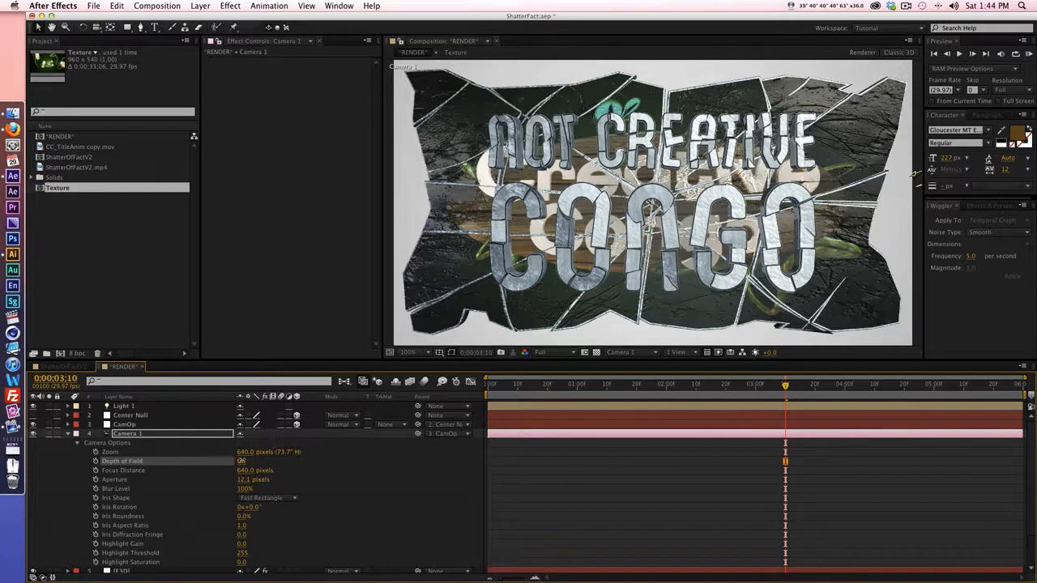
pyautogui.click(69, 434)
# Step: Select the E3D layer, and examine the Free Shatter Object Presets for Element 3D page in Firefox, including its download link and tutorials
pyautogui.click(186, 443)
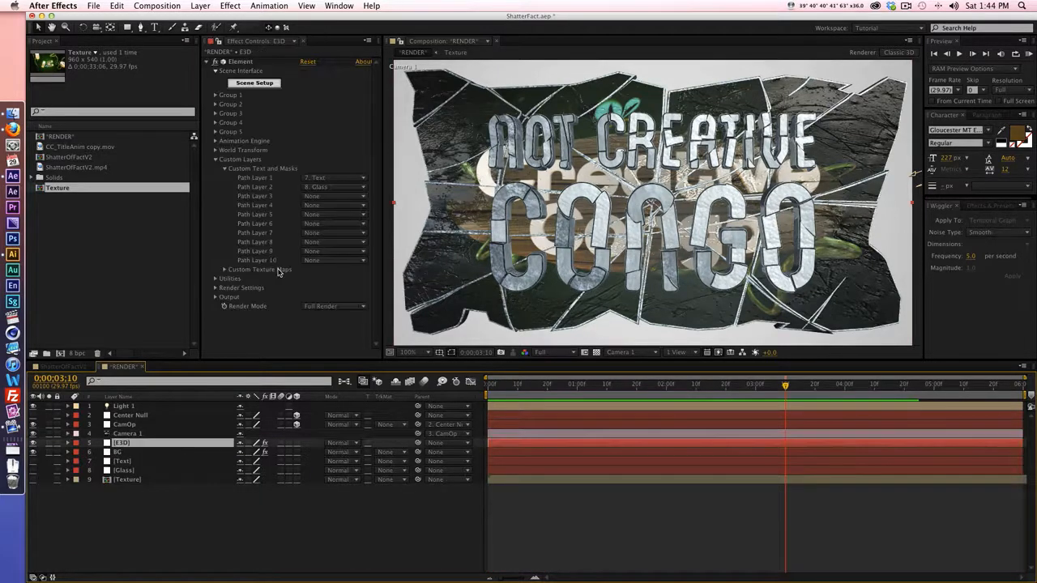
pyautogui.click(270, 87)
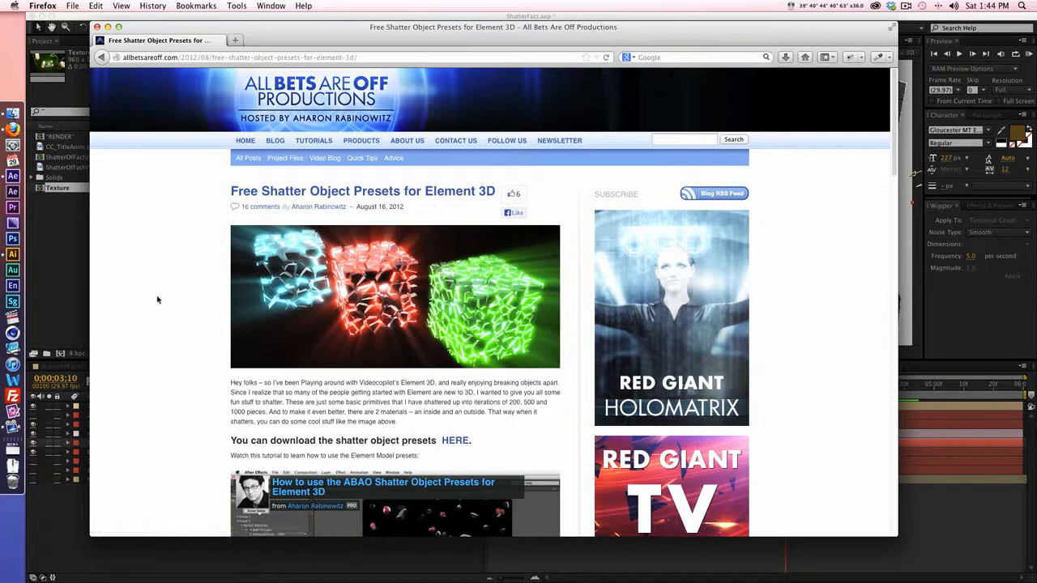
pyautogui.scroll(-4, 157, 300)
pyautogui.scroll(2, 157, 299)
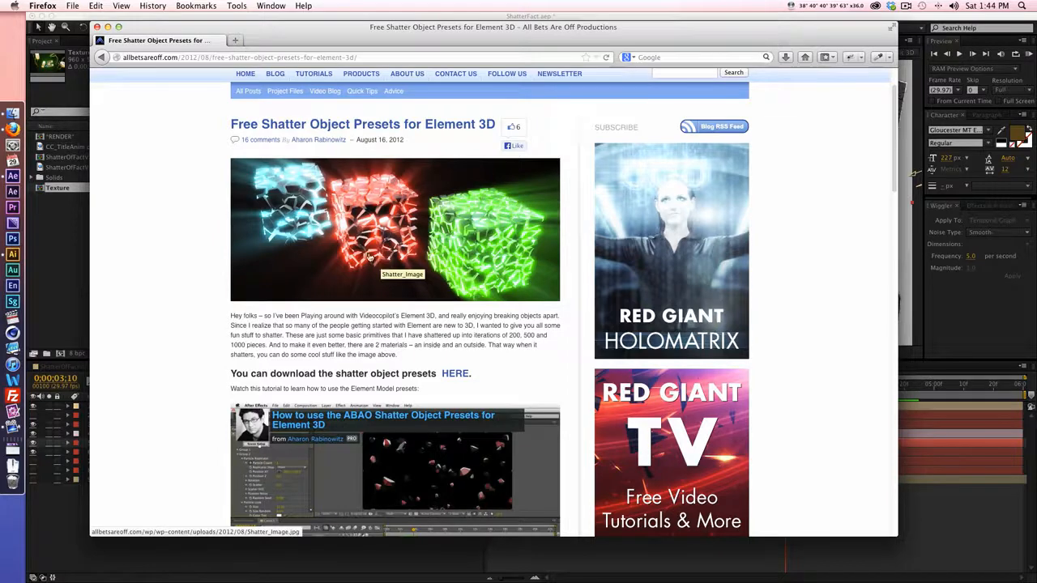
pyautogui.scroll(-4, 147, 251)
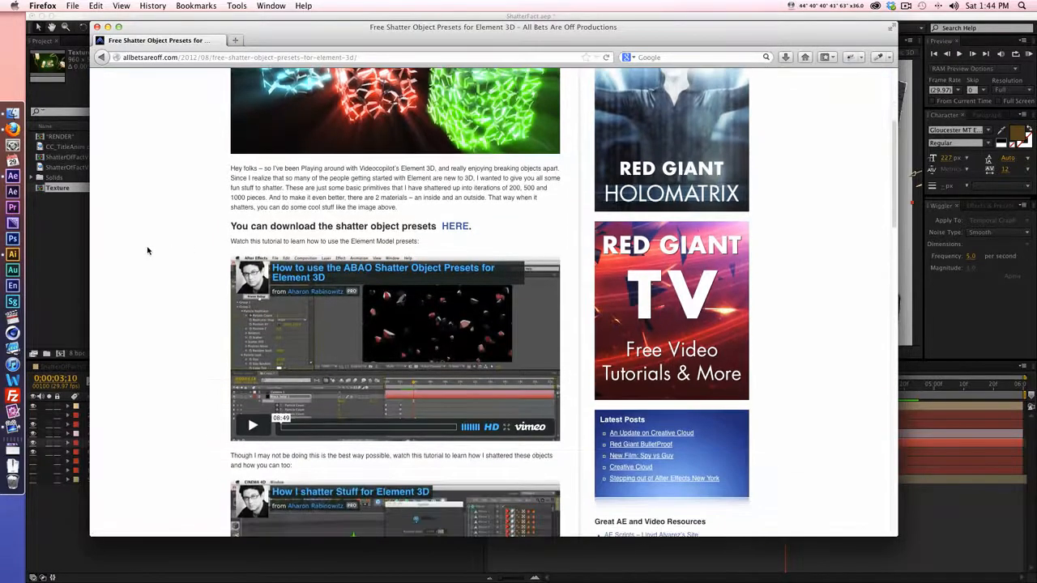
pyautogui.scroll(-2, 148, 250)
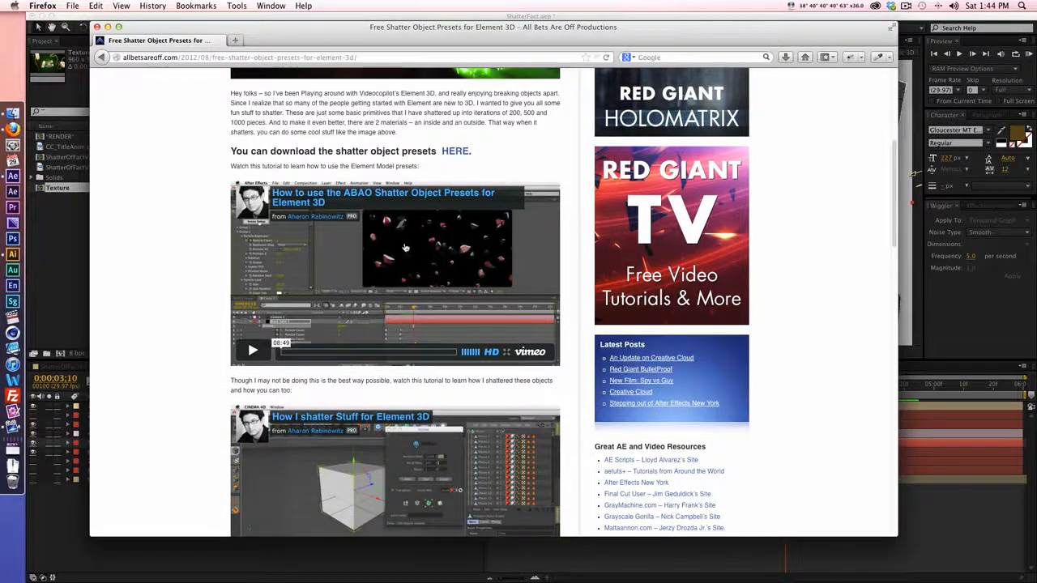
pyautogui.scroll(-4, 420, 254)
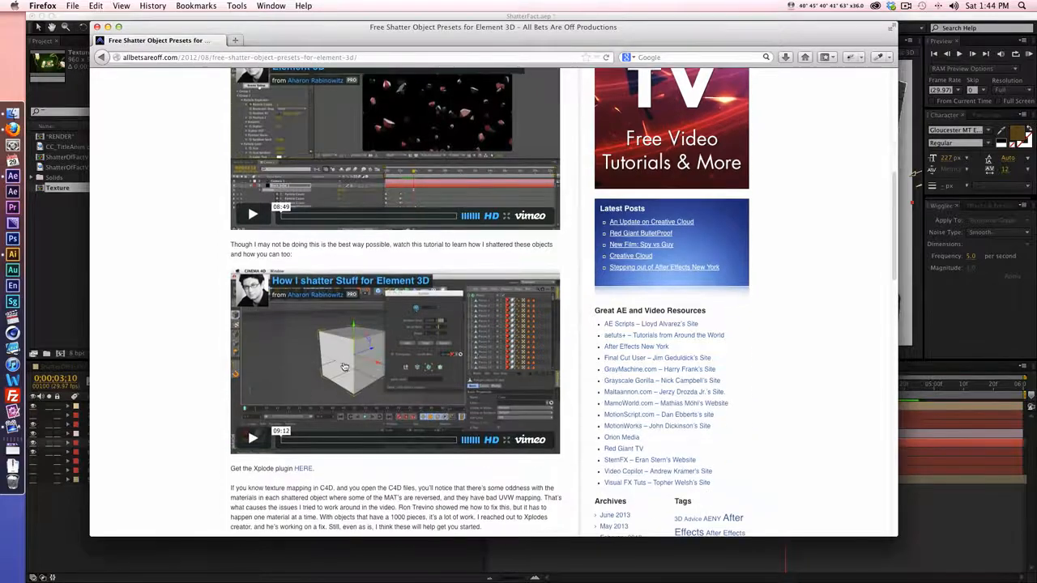
pyautogui.scroll(-6, 405, 373)
pyautogui.scroll(11, 404, 373)
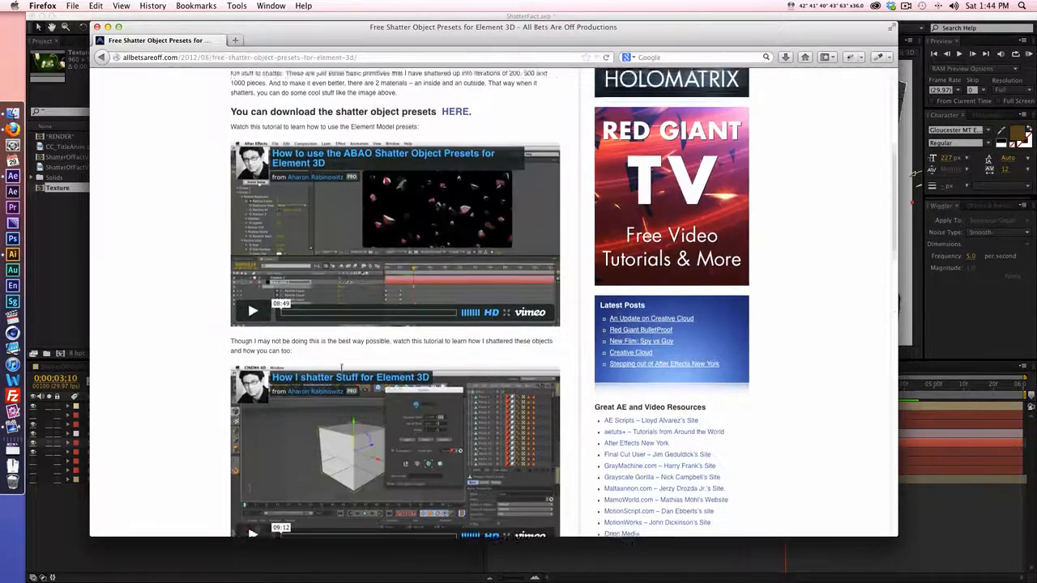
pyautogui.moveTo(489, 250); pyautogui.dragTo(440, 250)
pyautogui.click(217, 251)
pyautogui.scroll(6, 195, 330)
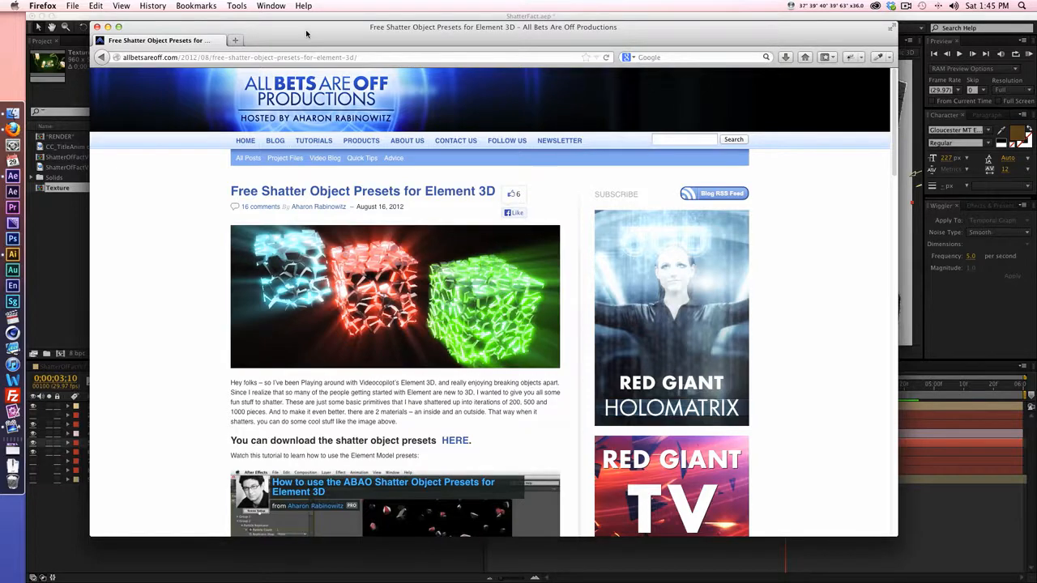
pyautogui.press('super+w')
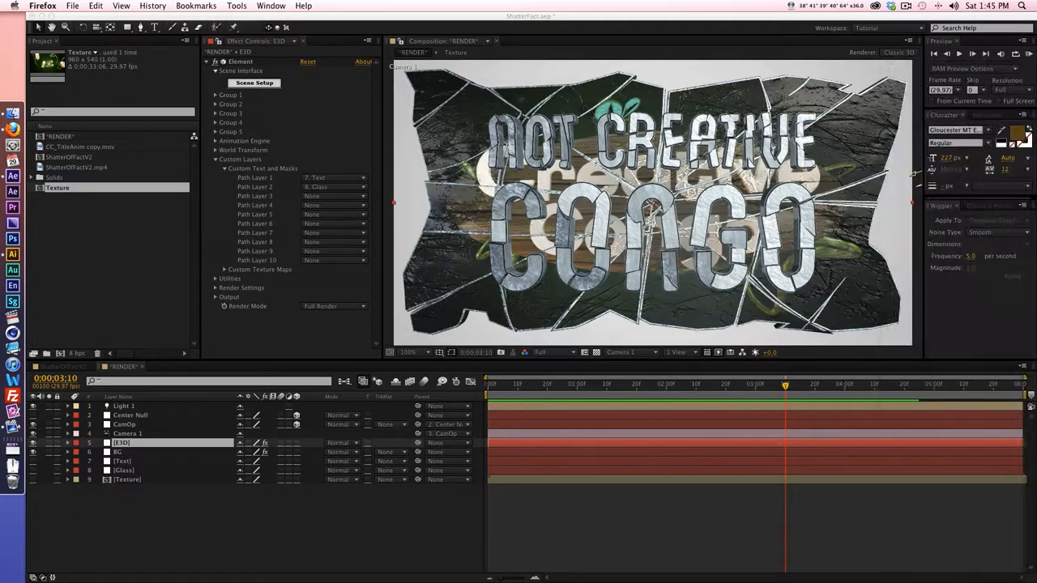
# Step: Add the Cube_200 model from ABAO_Shatter_Objects to the scene in Element's Scene Setup
pyautogui.click(306, 84)
pyautogui.click(254, 83)
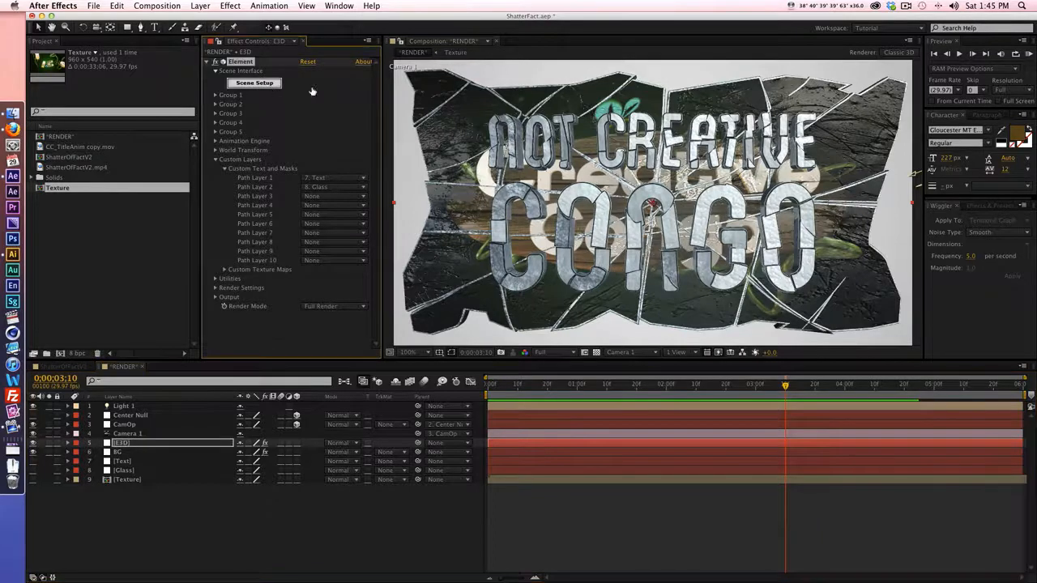
pyautogui.click(757, 127)
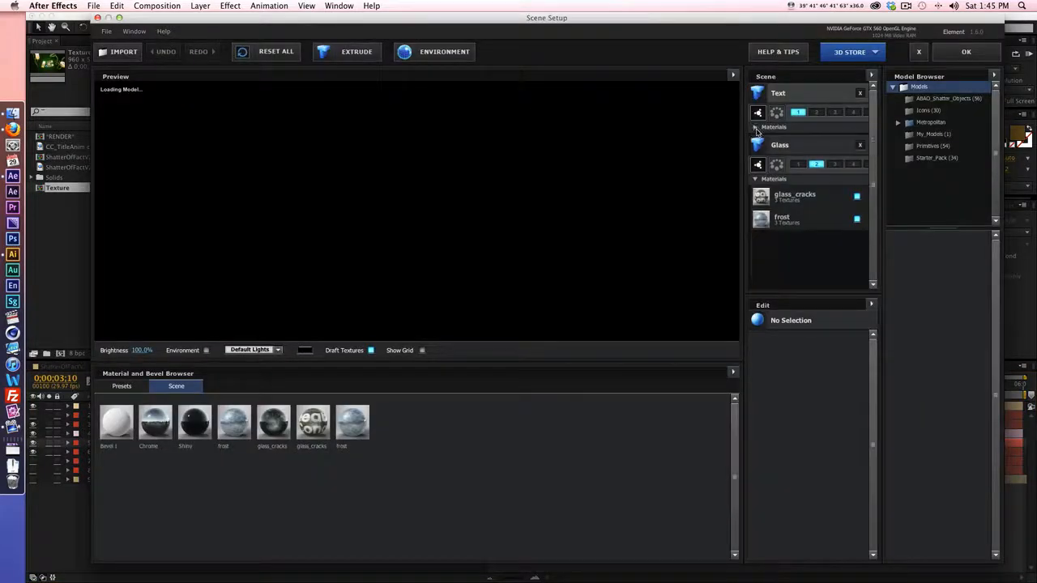
pyautogui.click(756, 179)
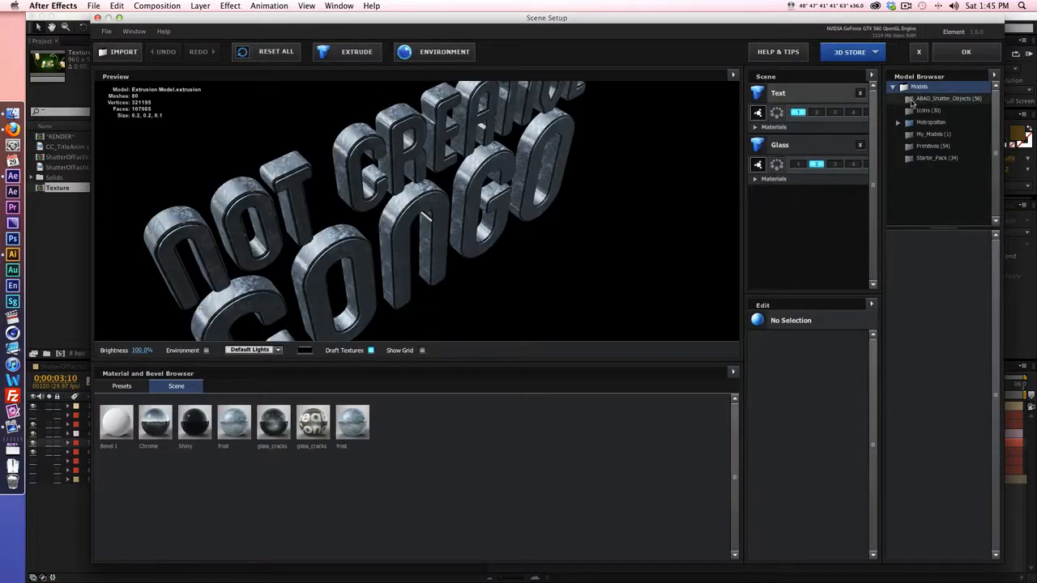
pyautogui.click(921, 99)
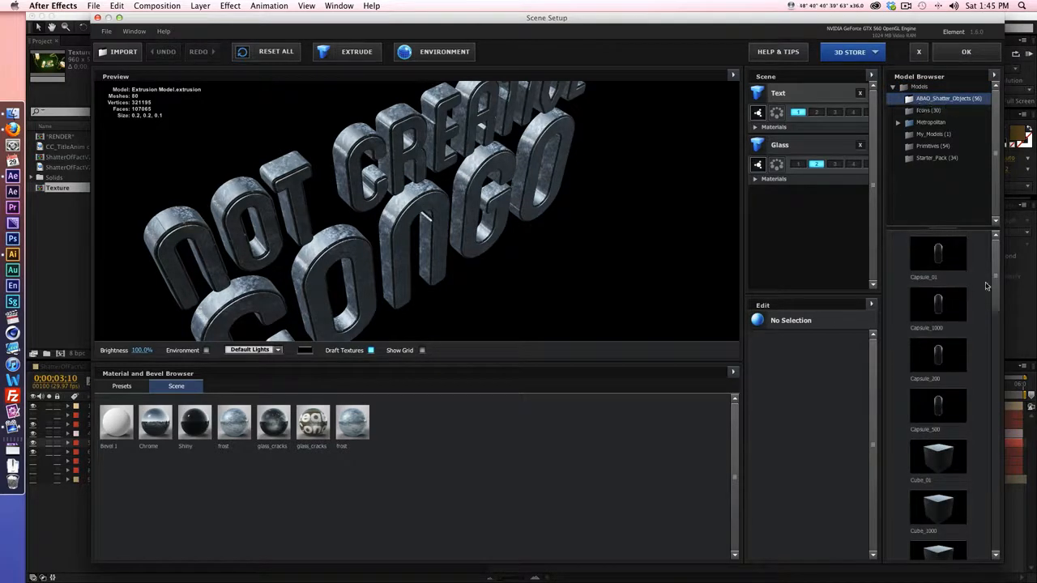
pyautogui.moveTo(996, 277); pyautogui.dragTo(998, 318)
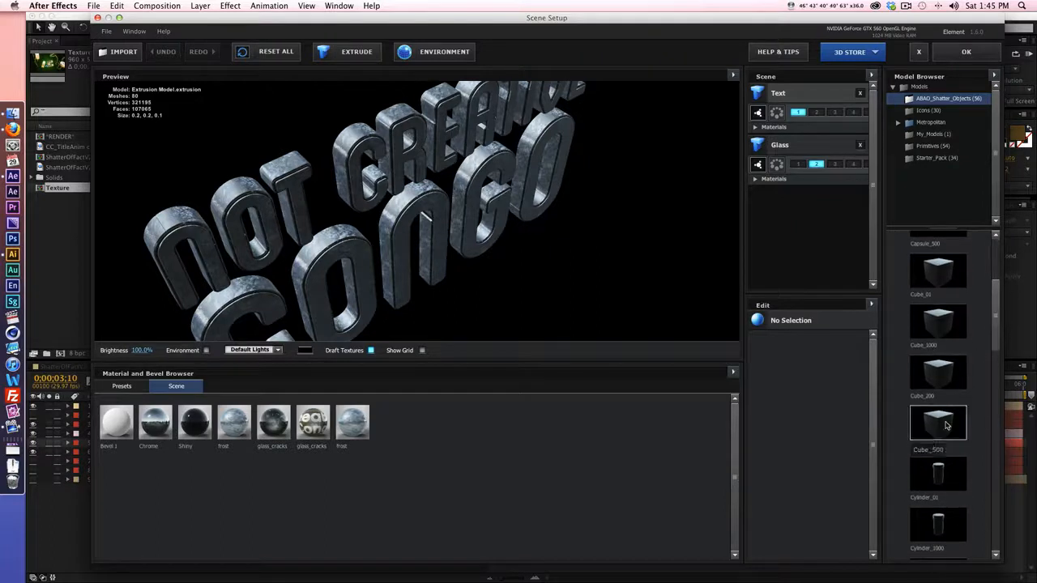
pyautogui.doubleClick(939, 375)
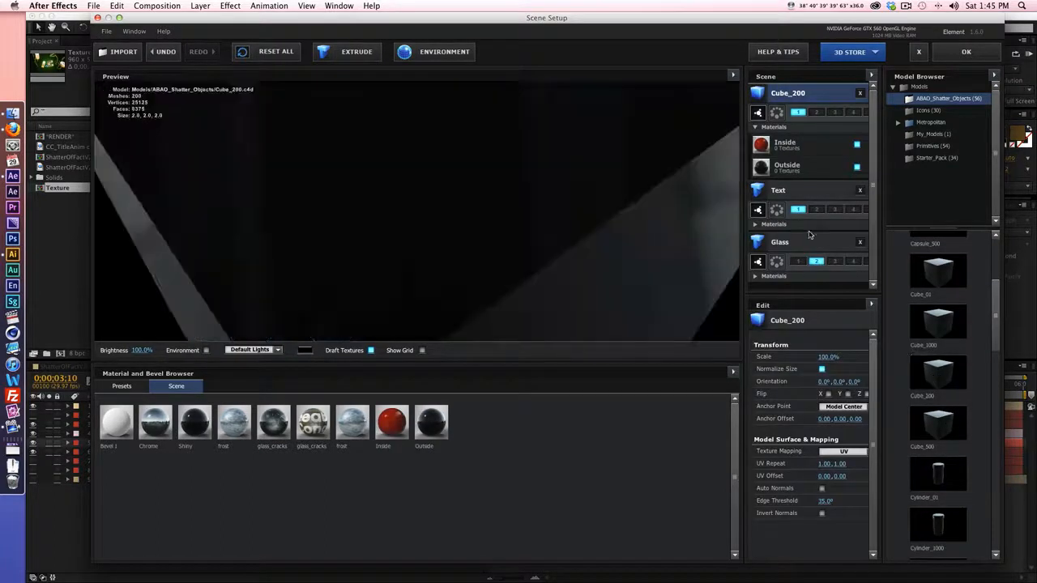
# Step: Assign the Cube_200 model to group 3
pyautogui.scroll(-5, 671, 152)
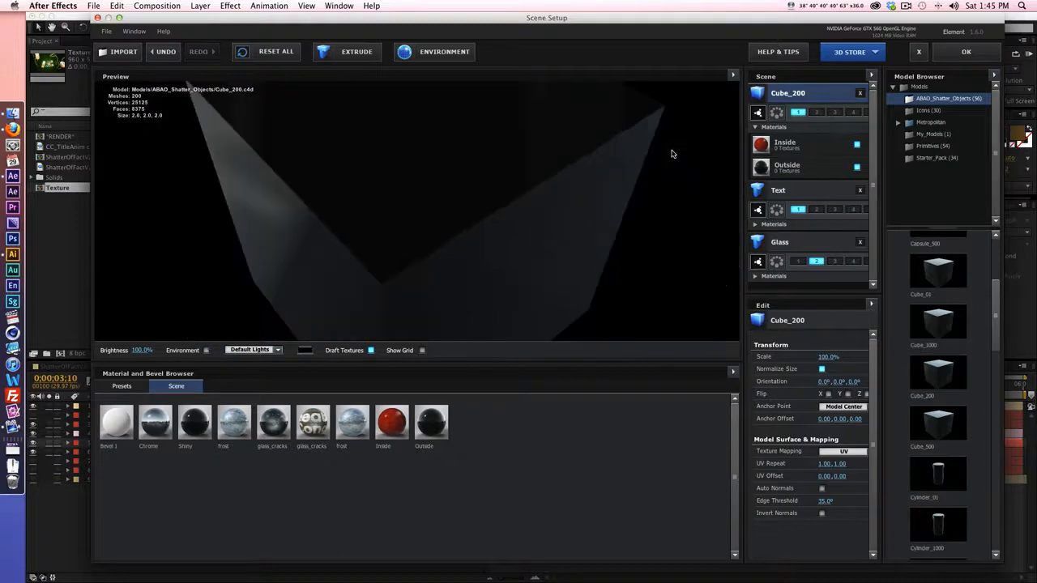
pyautogui.moveTo(589, 192); pyautogui.dragTo(481, 186)
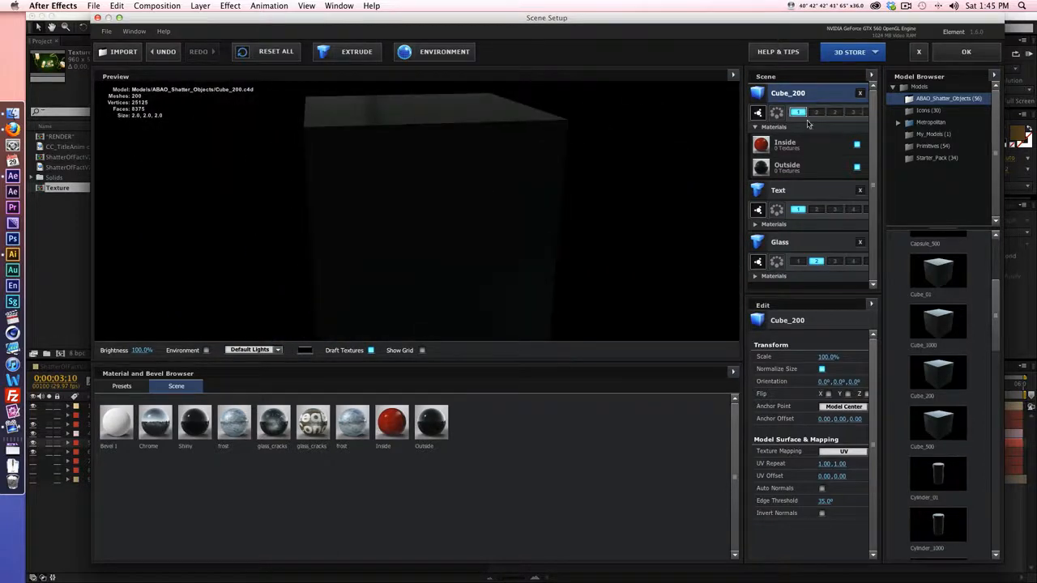
pyautogui.click(835, 112)
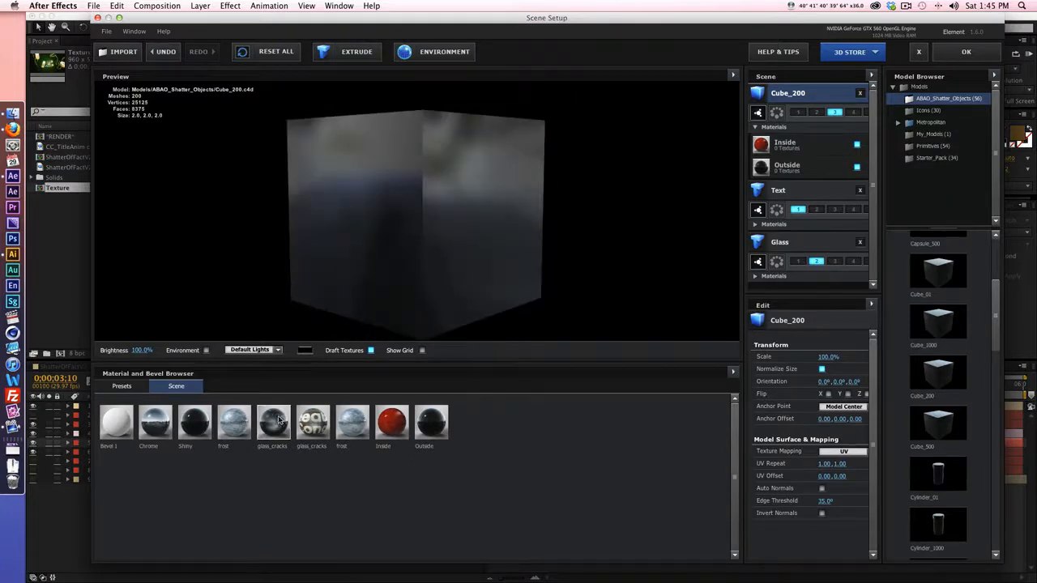
# Step: Apply the glass_cracks material to the cube's Outside surface and the frost material to its Inside surface
pyautogui.moveTo(274, 426); pyautogui.dragTo(820, 171)
pyautogui.moveTo(505, 214); pyautogui.dragTo(437, 308)
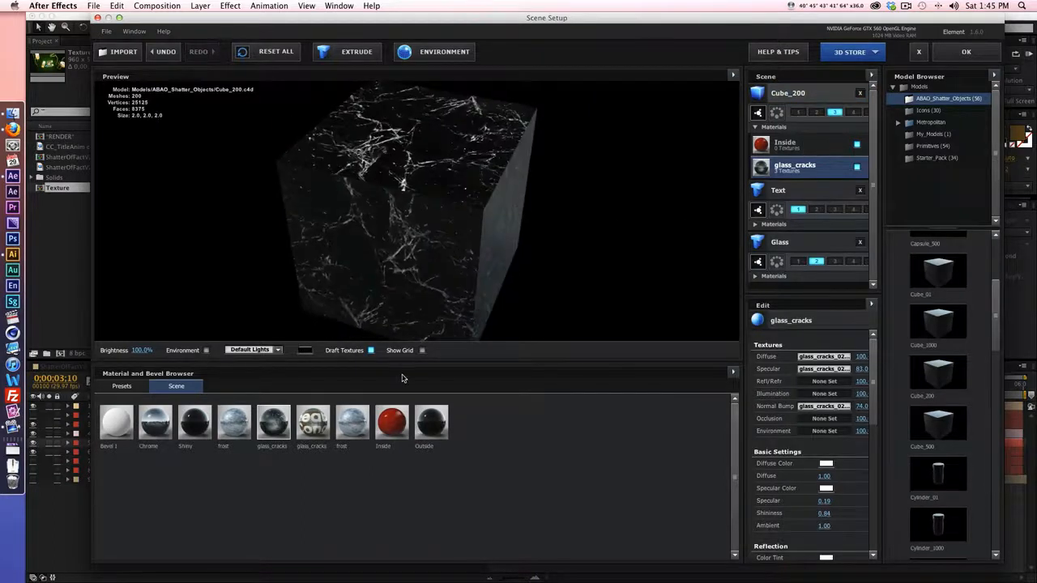
pyautogui.moveTo(352, 421); pyautogui.dragTo(798, 146)
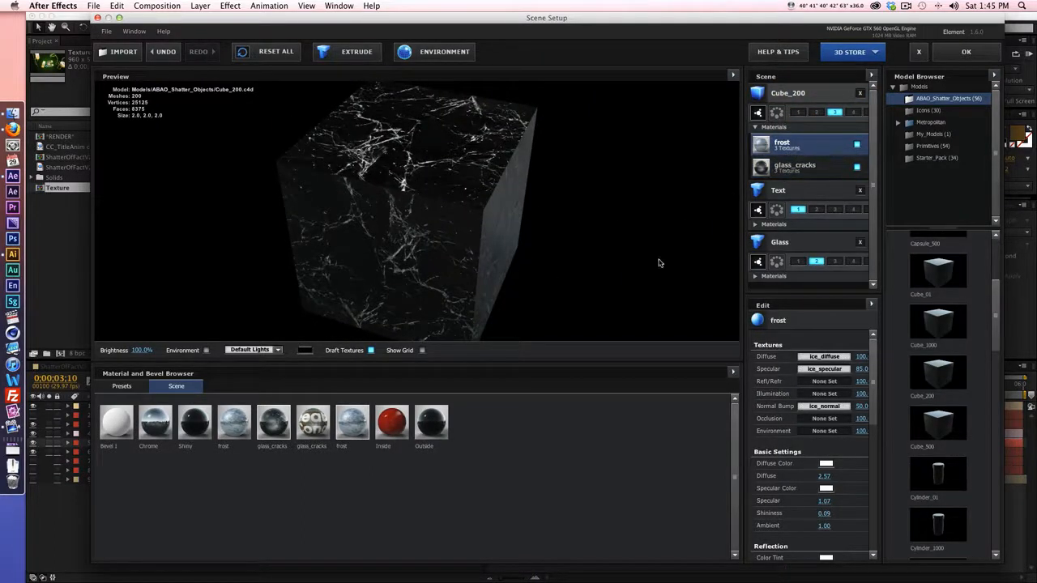
pyautogui.click(826, 103)
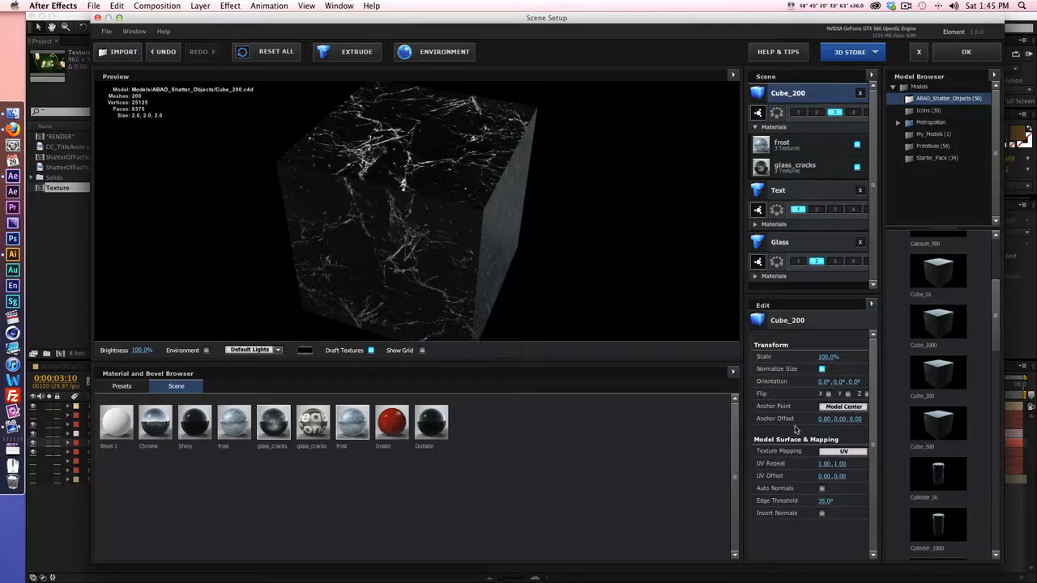
# Step: Change the Cube_200 model's texture mapping to Box
pyautogui.click(836, 453)
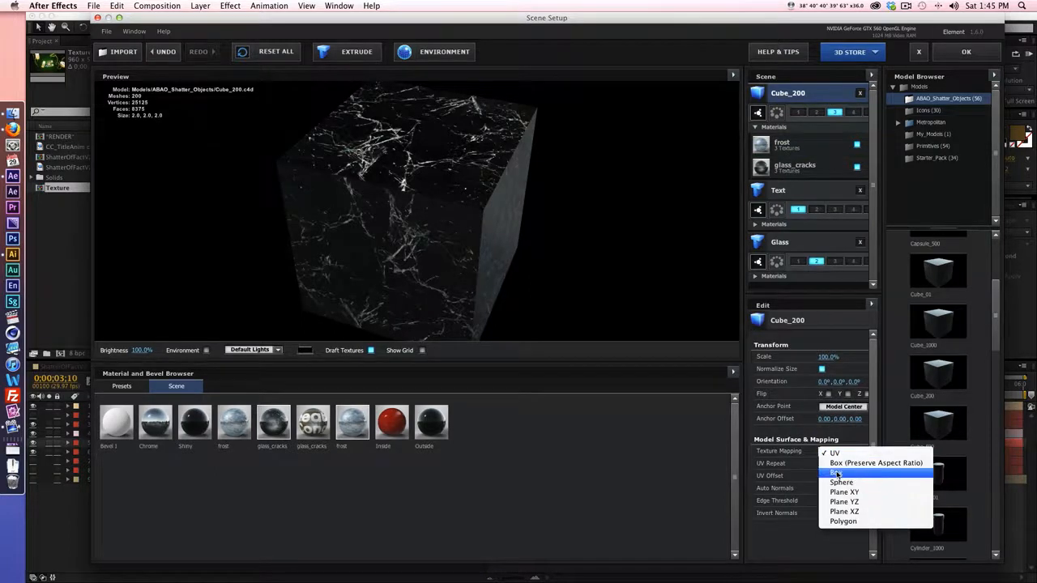
pyautogui.click(836, 473)
pyautogui.moveTo(467, 246); pyautogui.dragTo(694, 376)
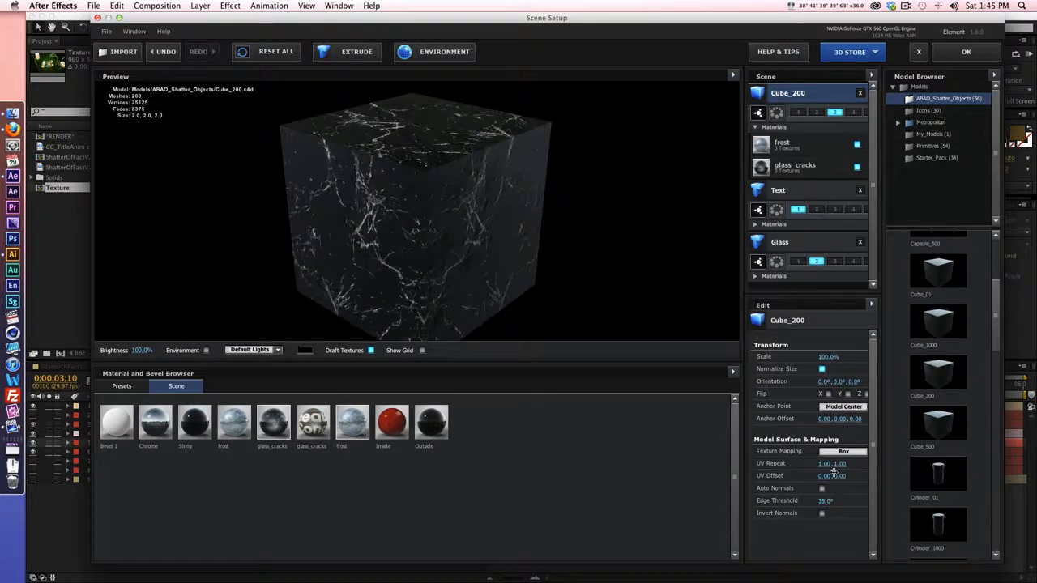
# Step: Set the Cube_200 model's UV Repeat to 1.50 by 1.50 and accept the scene setup
pyautogui.moveTo(840, 464); pyautogui.dragTo(855, 462)
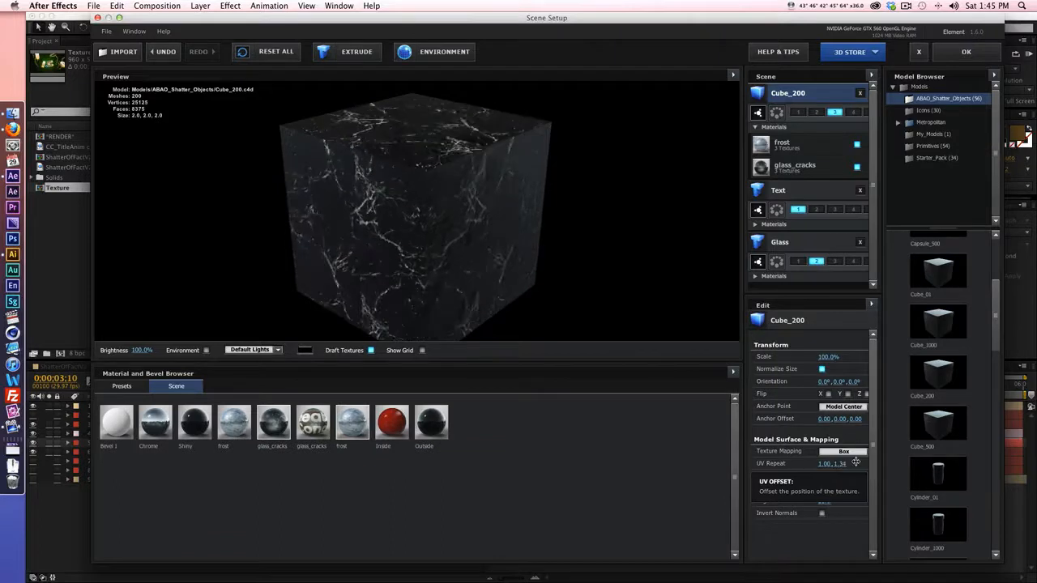
pyautogui.press('Tab')
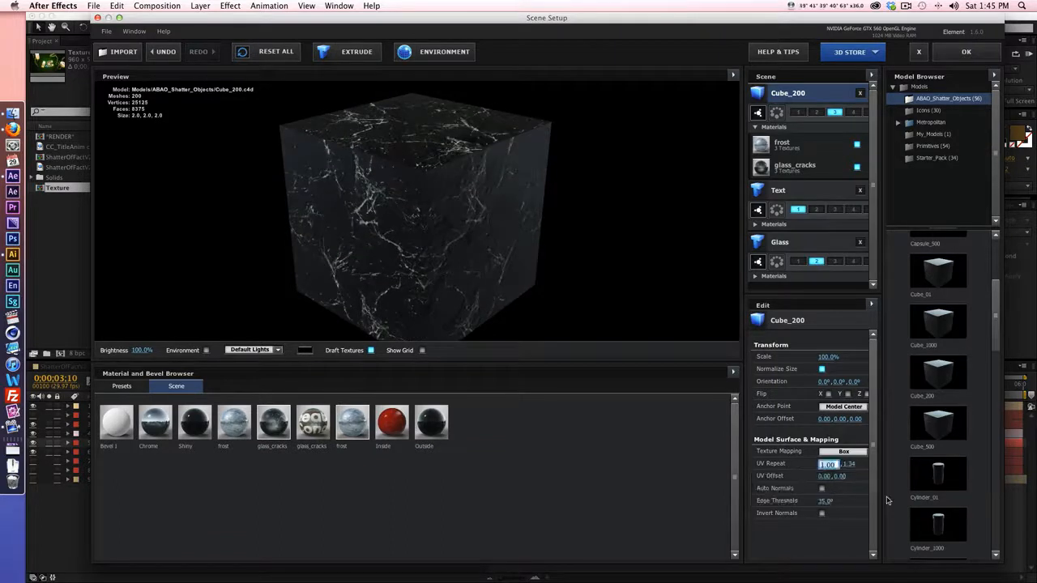
pyautogui.write('1.5')
pyautogui.press('Tab')
pyautogui.write('1.5')
pyautogui.press('Return')
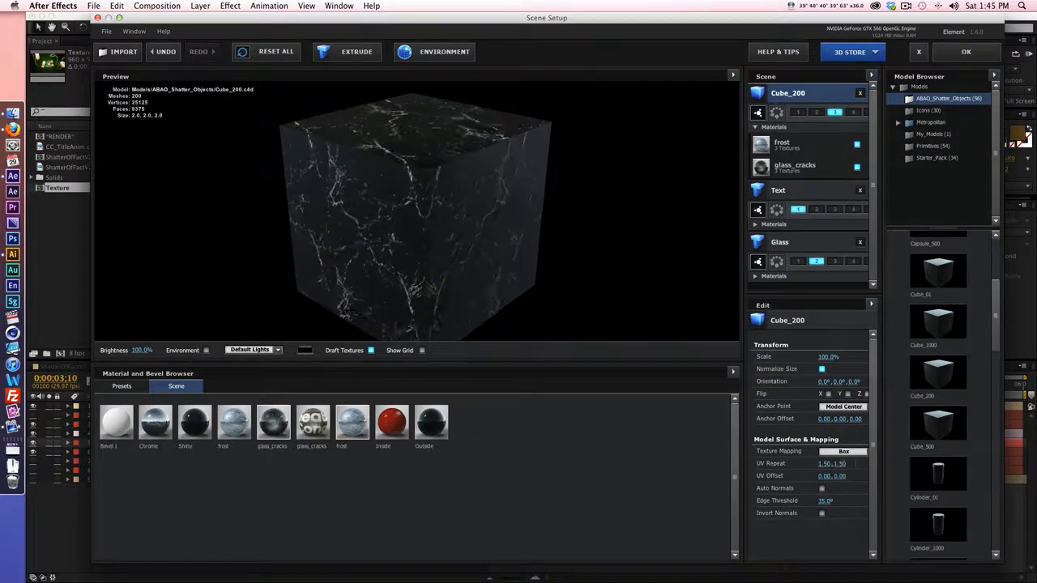
pyautogui.moveTo(478, 133); pyautogui.dragTo(567, 222)
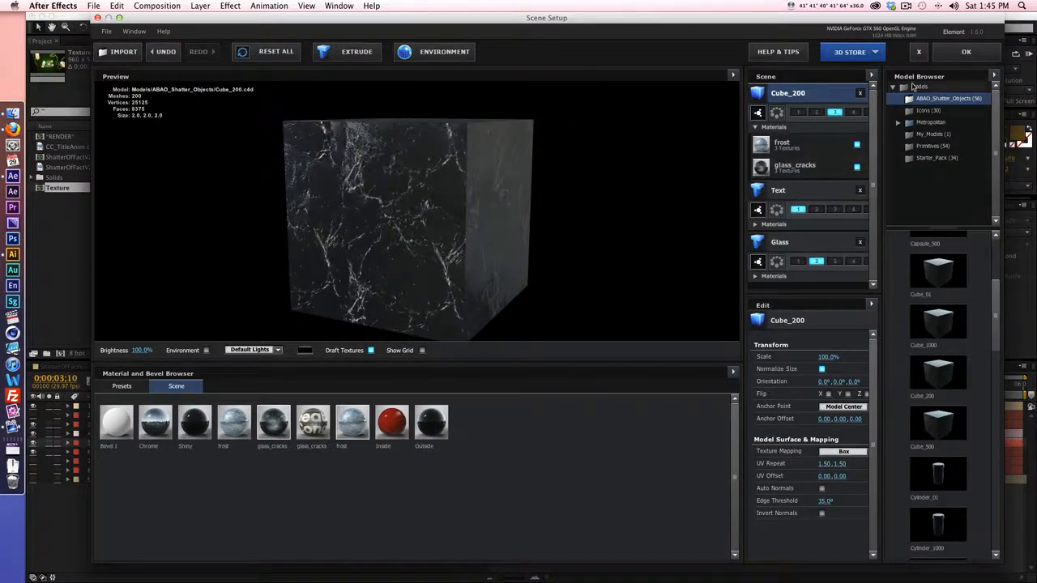
pyautogui.click(965, 54)
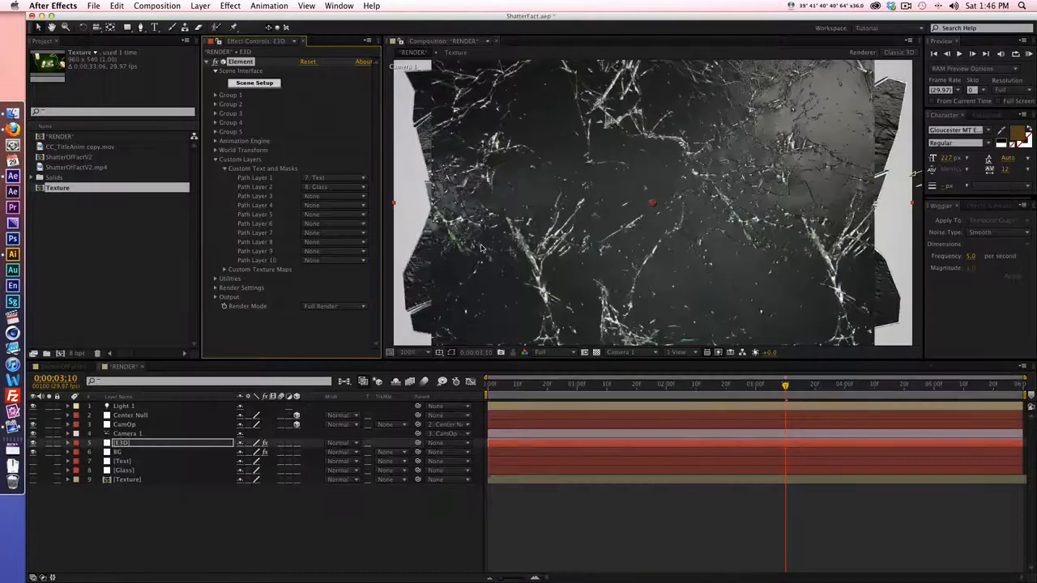
# Step: Enable Multi-Object for group 3 and push its pieces apart with X Displace at about 5.73 and Y Displace at about 5.3
pyautogui.click(215, 114)
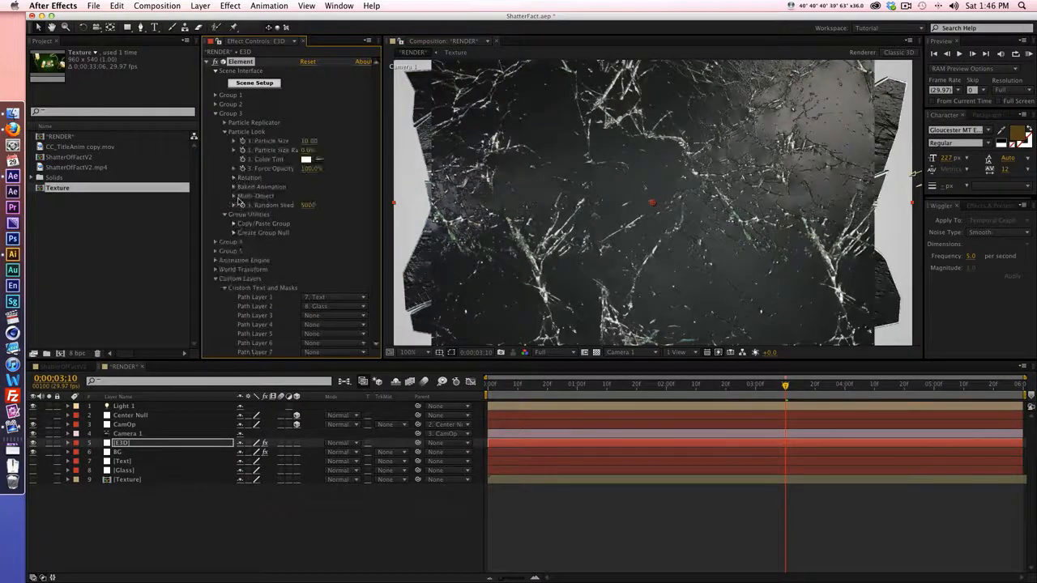
pyautogui.click(234, 196)
pyautogui.click(301, 206)
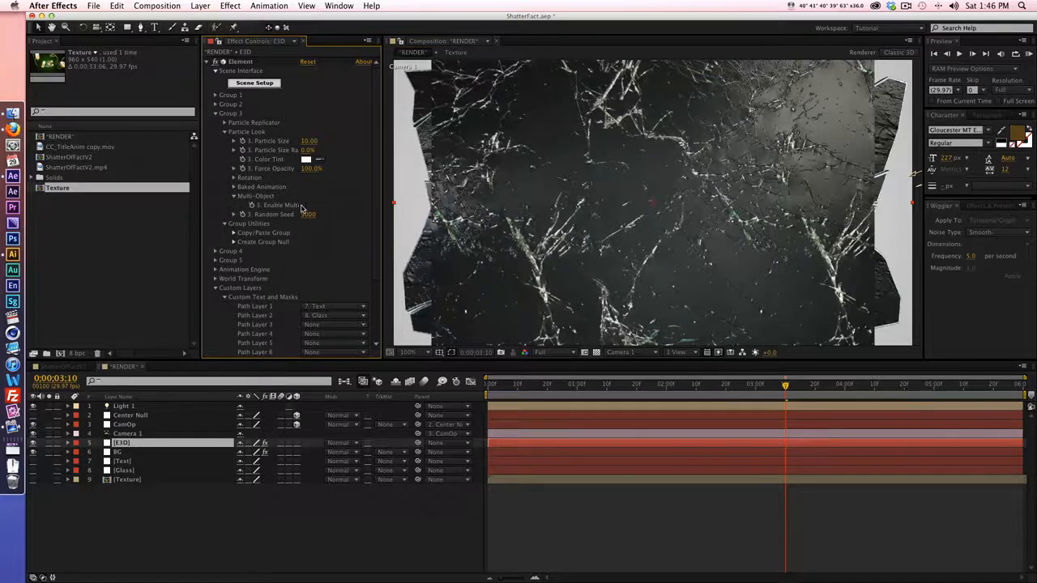
pyautogui.scroll(-5, 375, 215)
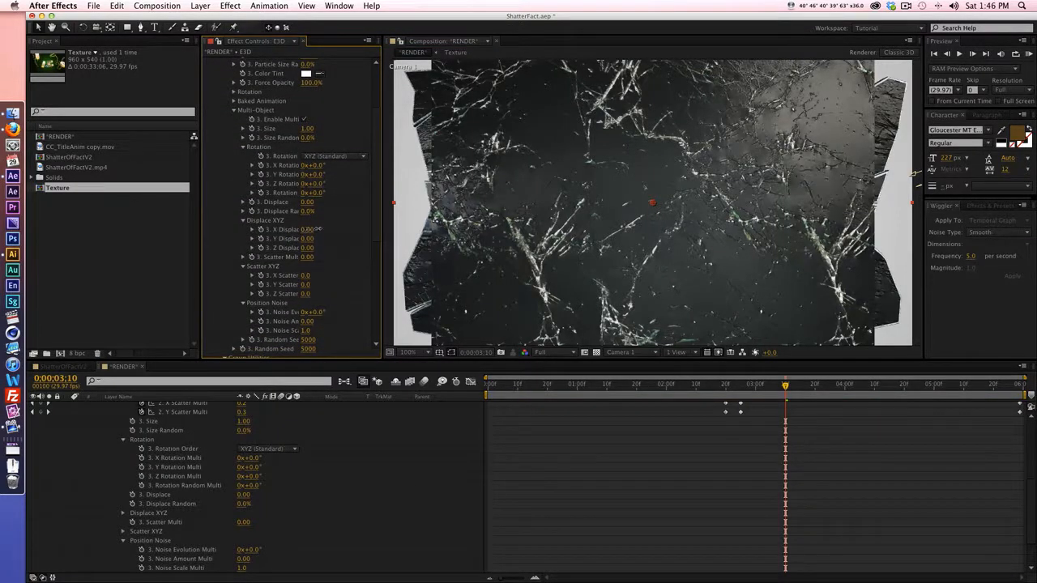
pyautogui.moveTo(308, 230); pyautogui.dragTo(378, 238)
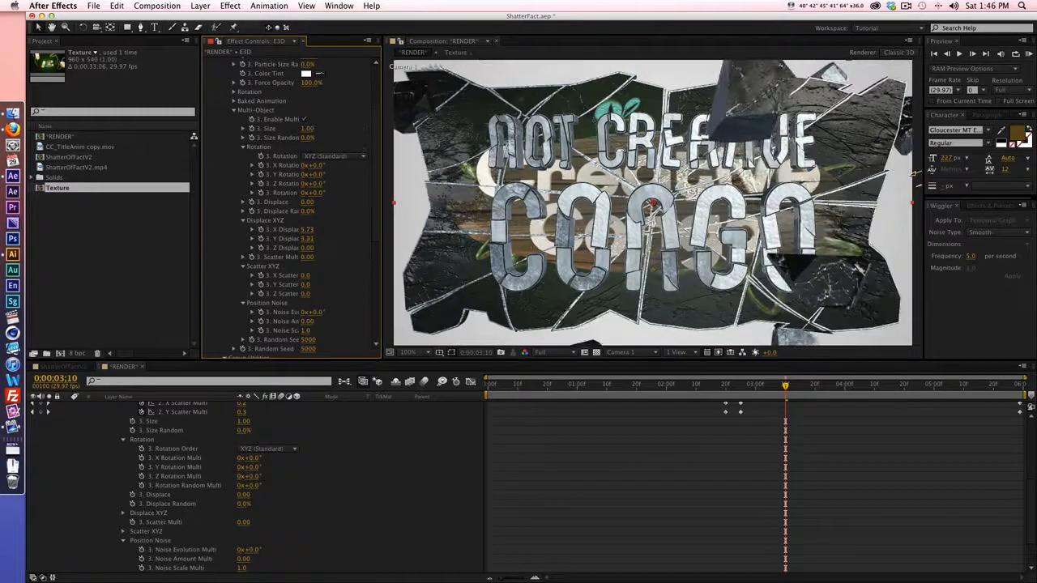
# Step: Push the group 3 cube shards back in space with a Particle Replicator Position Z of 2040
pyautogui.scroll(5, 291, 156)
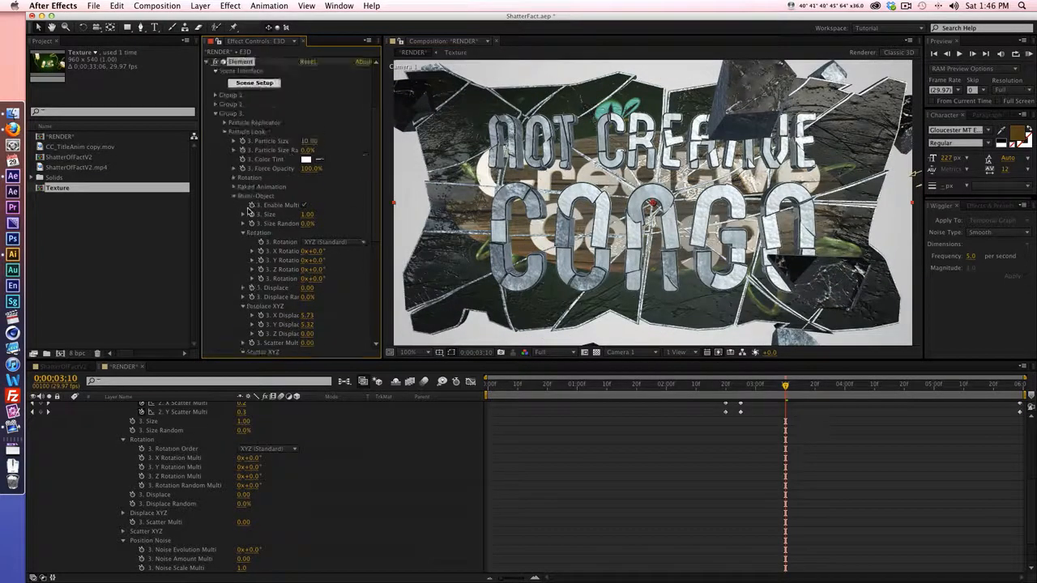
pyautogui.click(225, 122)
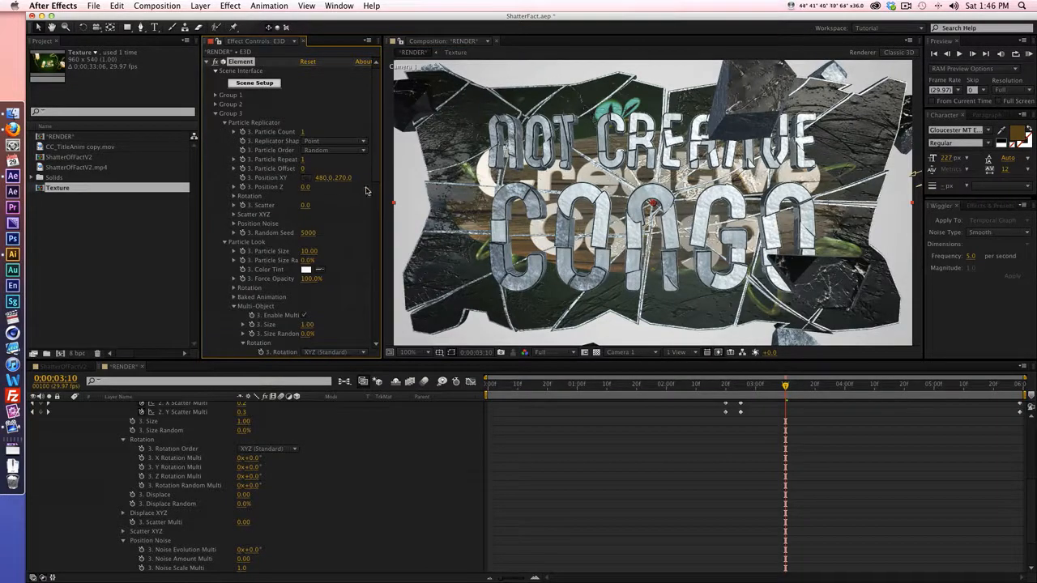
pyautogui.moveTo(305, 186); pyautogui.dragTo(419, 194)
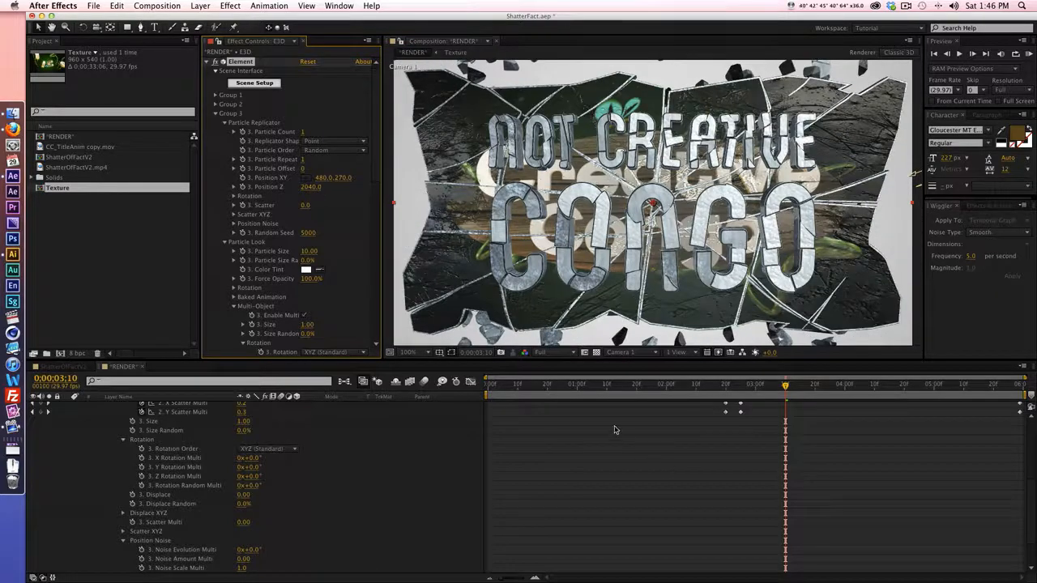
# Step: Set group 3's Multi-Object X Displace and Y Displace to 20 and check the shards at other times
pyautogui.moveTo(580, 388)
pyautogui.mouseDown()
pyautogui.moveTo(520, 388)
pyautogui.moveTo(660, 388)
pyautogui.moveTo(568, 387)
pyautogui.mouseUp()
pyautogui.scroll(-5, 328, 243)
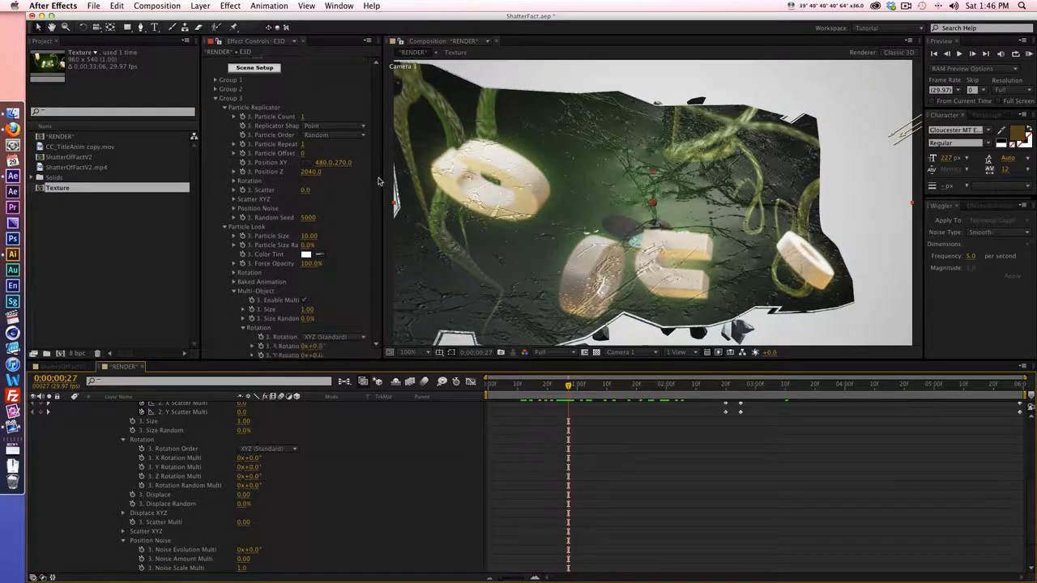
pyautogui.moveTo(305, 262); pyautogui.dragTo(389, 262)
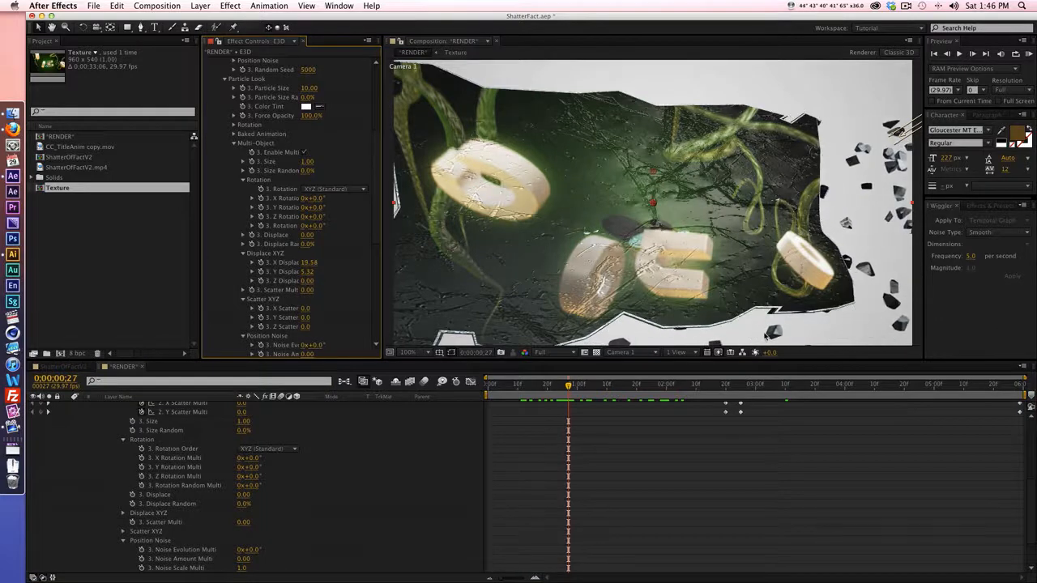
pyautogui.click(307, 263)
pyautogui.write('20')
pyautogui.press('Tab')
pyautogui.write('20')
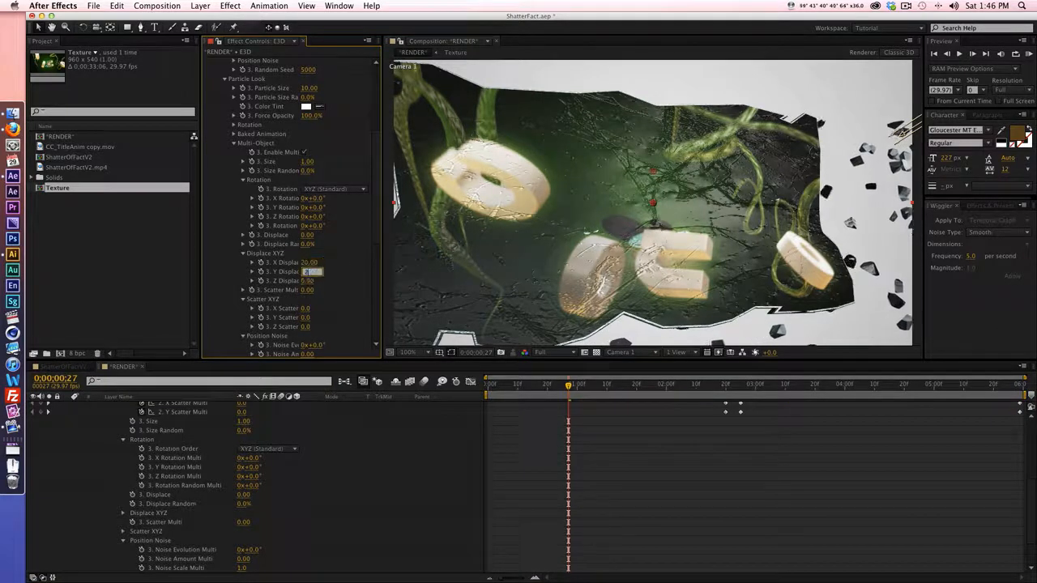
pyautogui.press('Return')
pyautogui.moveTo(507, 384); pyautogui.dragTo(630, 384)
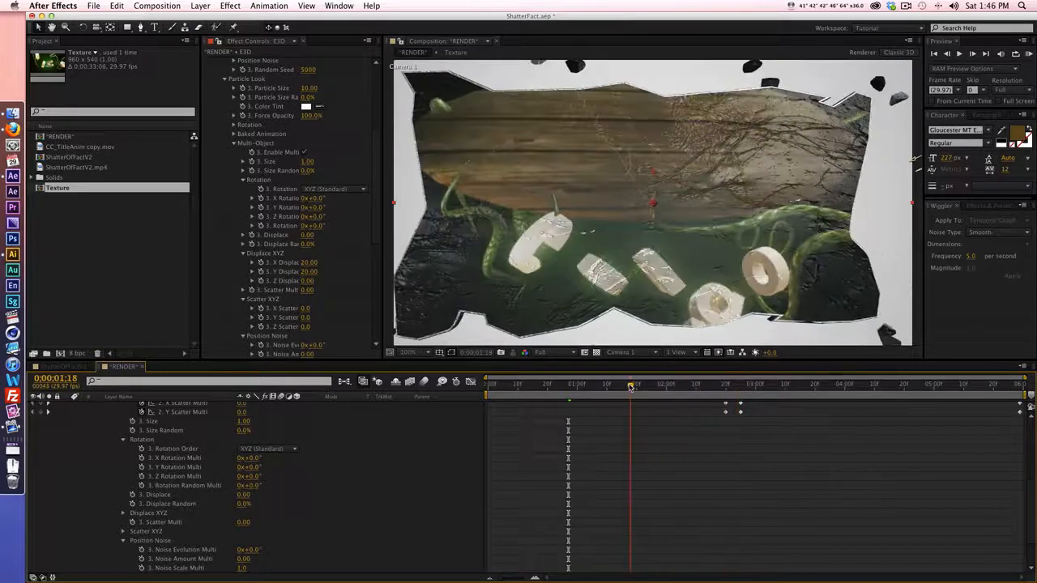
# Step: Collapse the Element properties of the E3D layer in the timeline and widen the effect controls area
pyautogui.scroll(5, 139, 458)
pyautogui.scroll(2, 139, 458)
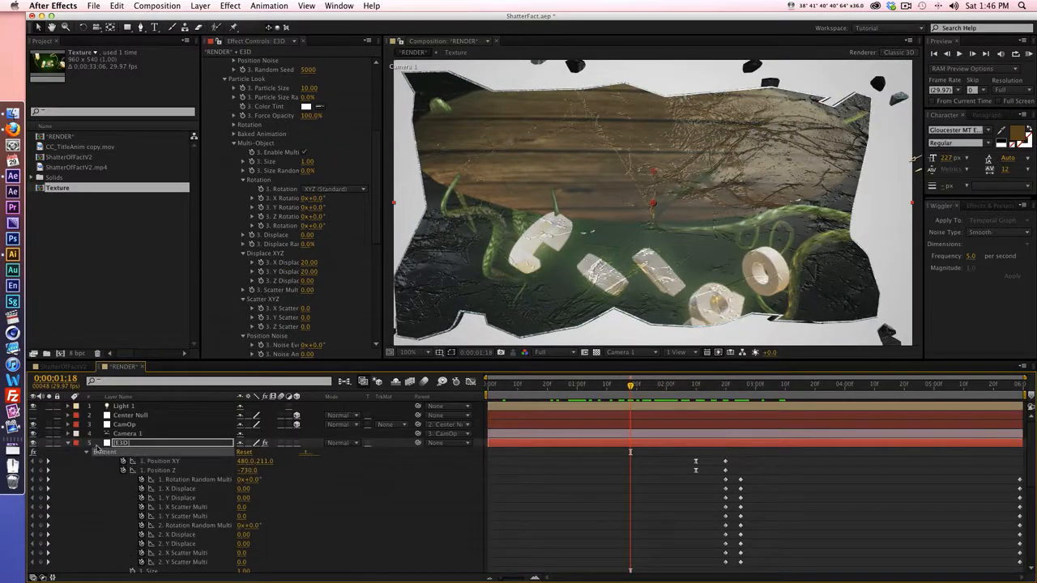
pyautogui.click(84, 454)
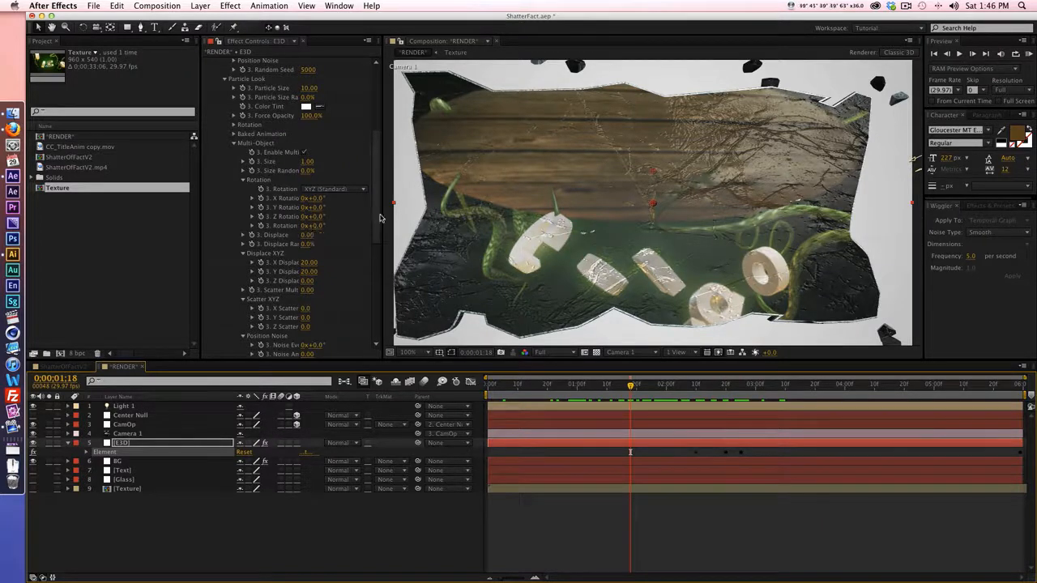
pyautogui.moveTo(384, 216); pyautogui.dragTo(442, 215)
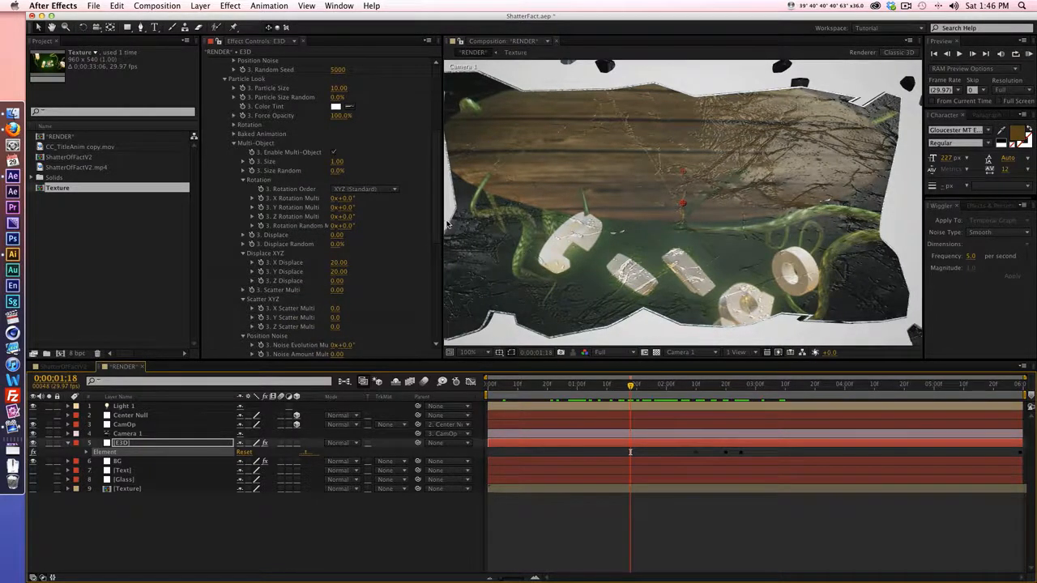
pyautogui.moveTo(443, 221); pyautogui.dragTo(415, 222)
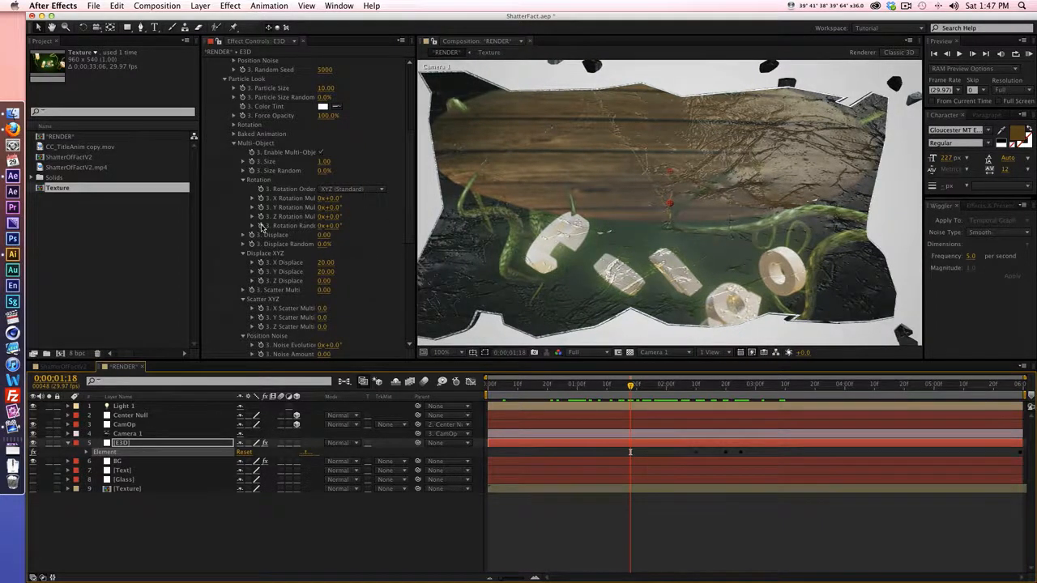
# Step: Drive group 3's Rotation Random Multi with the expression time*100 and preview the spinning shards
pyautogui.press('e')
pyautogui.press('e')
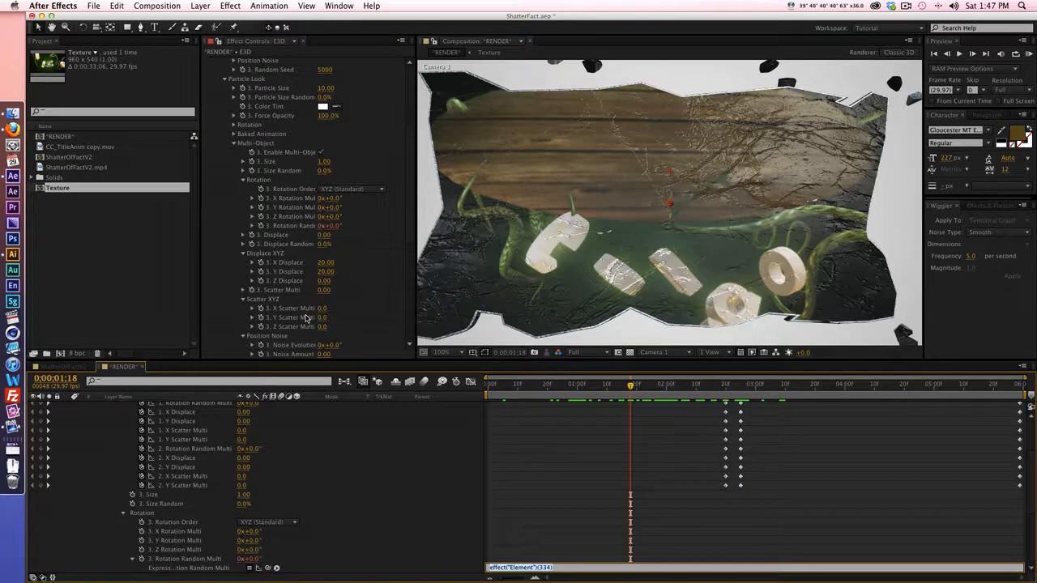
pyautogui.write('time*100')
pyautogui.click(381, 472)
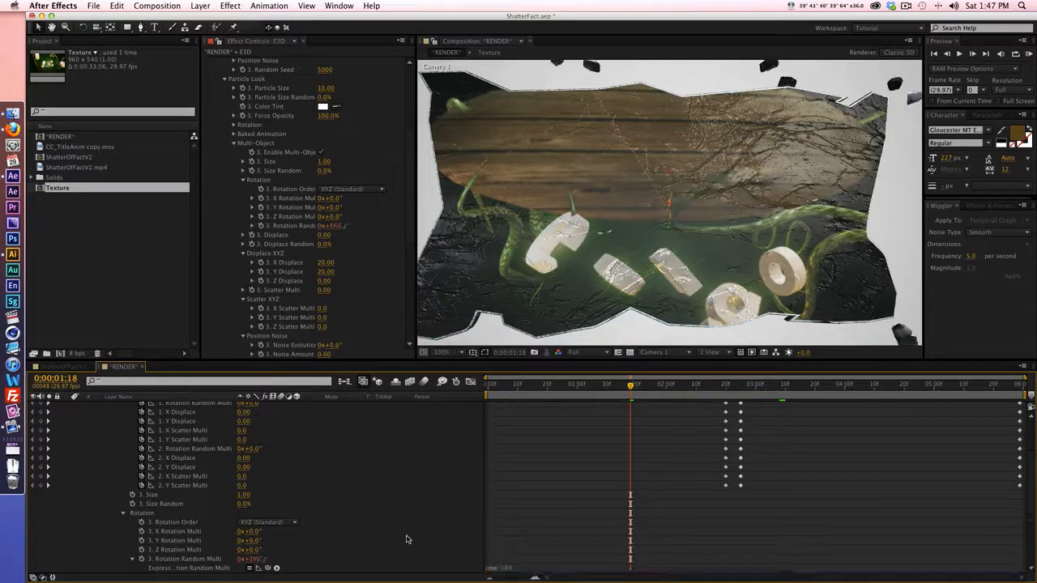
pyautogui.click(626, 389)
pyautogui.moveTo(645, 388); pyautogui.dragTo(762, 385)
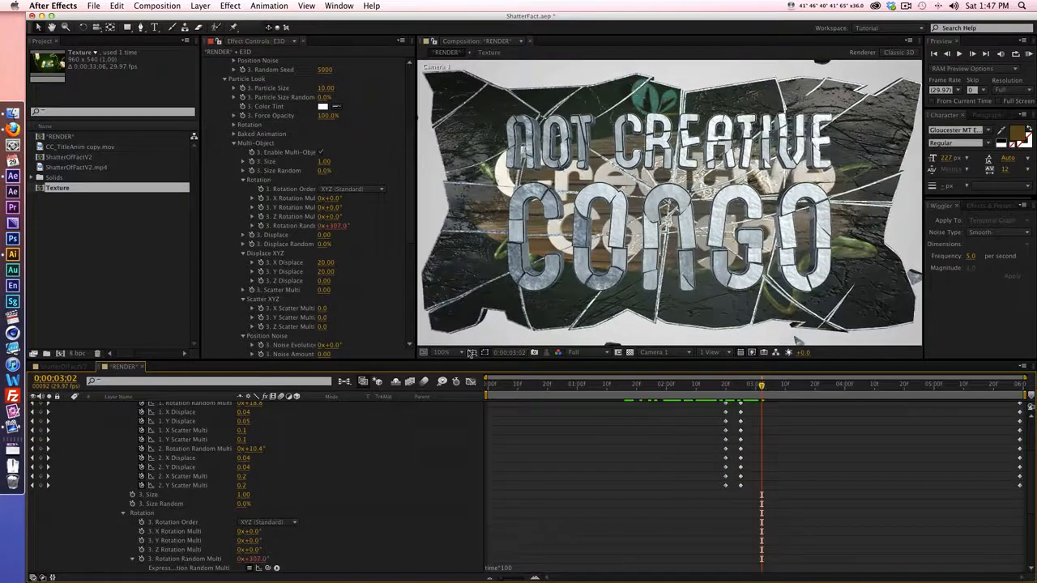
pyautogui.moveTo(415, 359); pyautogui.dragTo(376, 382)
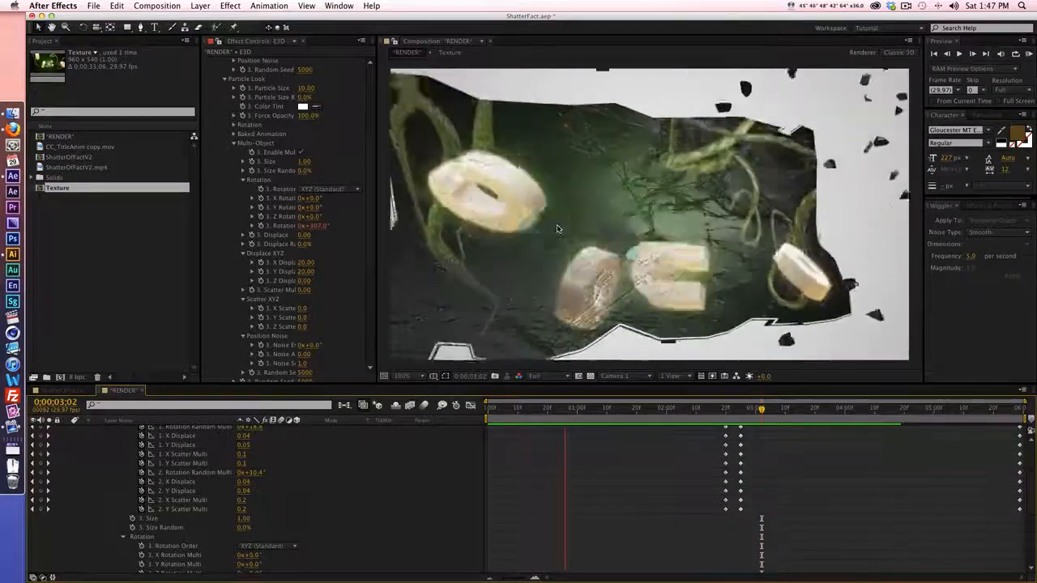
pyautogui.press('space')
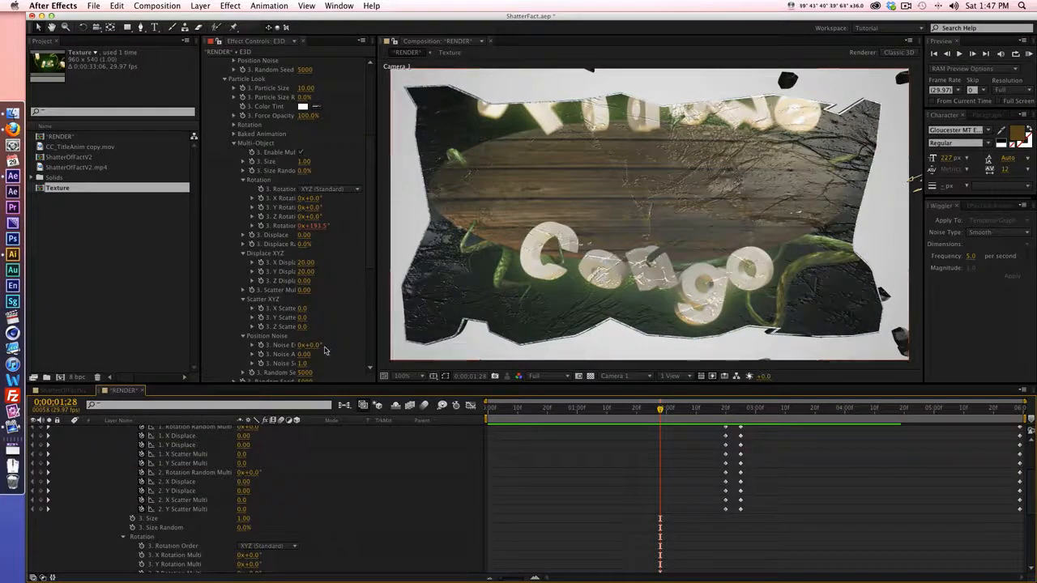
# Step: Collapse the E3D layer, move the current time to 0:00:02:20 and create a white solid named Particles
pyautogui.scroll(4, 92, 464)
pyautogui.click(68, 467)
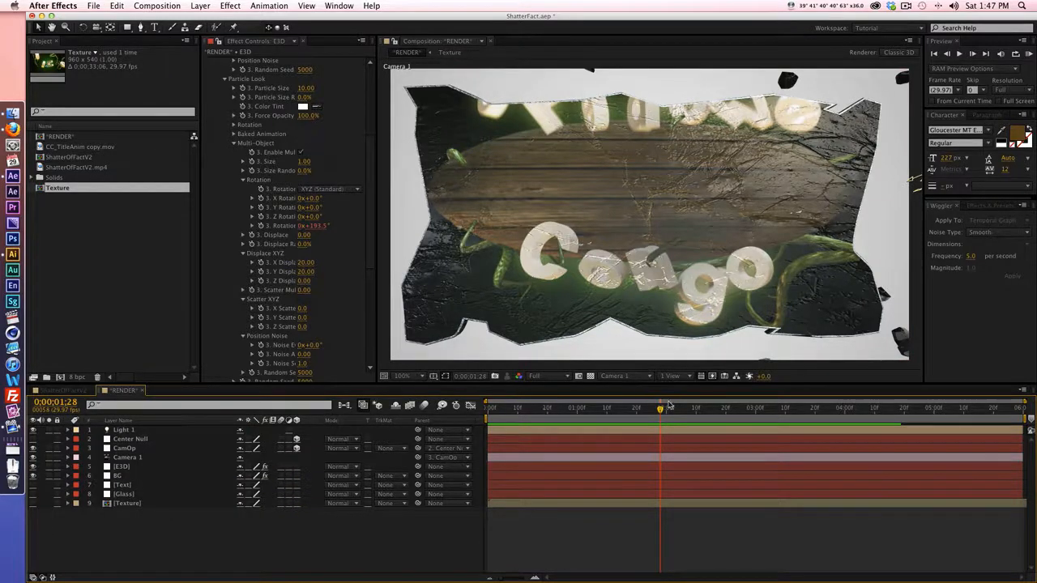
pyautogui.moveTo(661, 409); pyautogui.dragTo(725, 410)
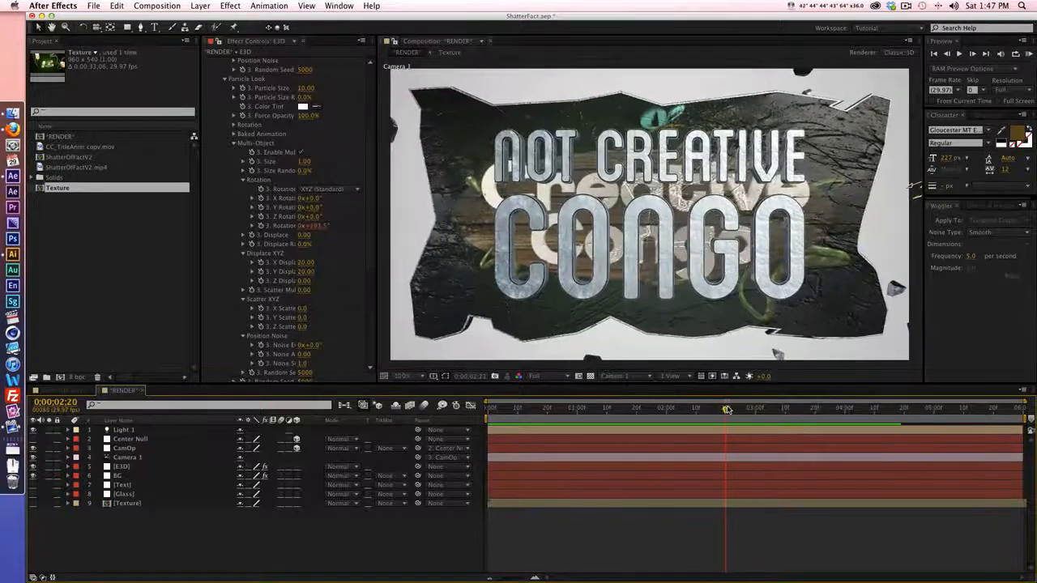
pyautogui.rightClick(180, 523)
pyautogui.moveTo(237, 476)
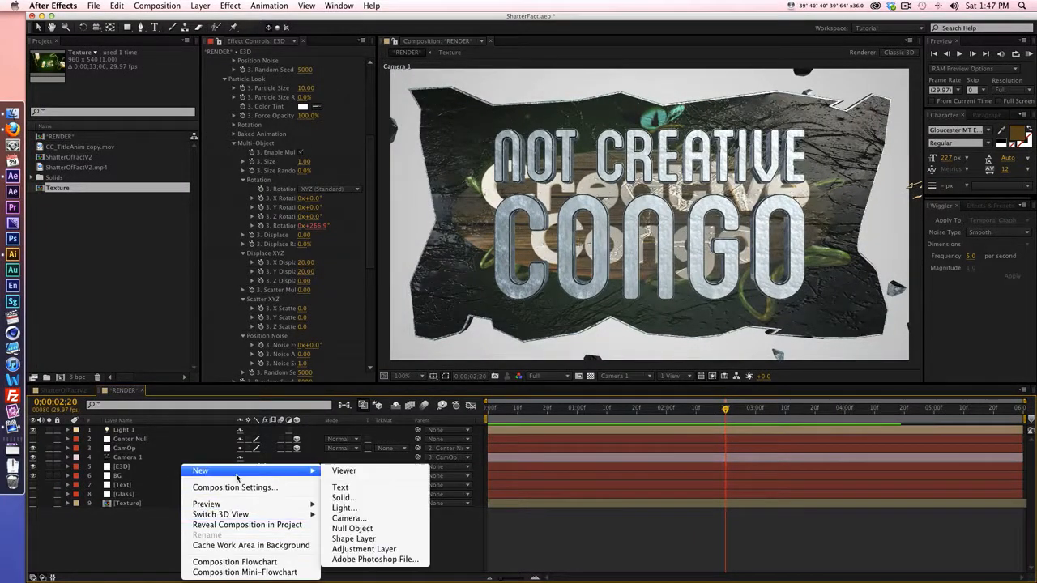
pyautogui.click(371, 498)
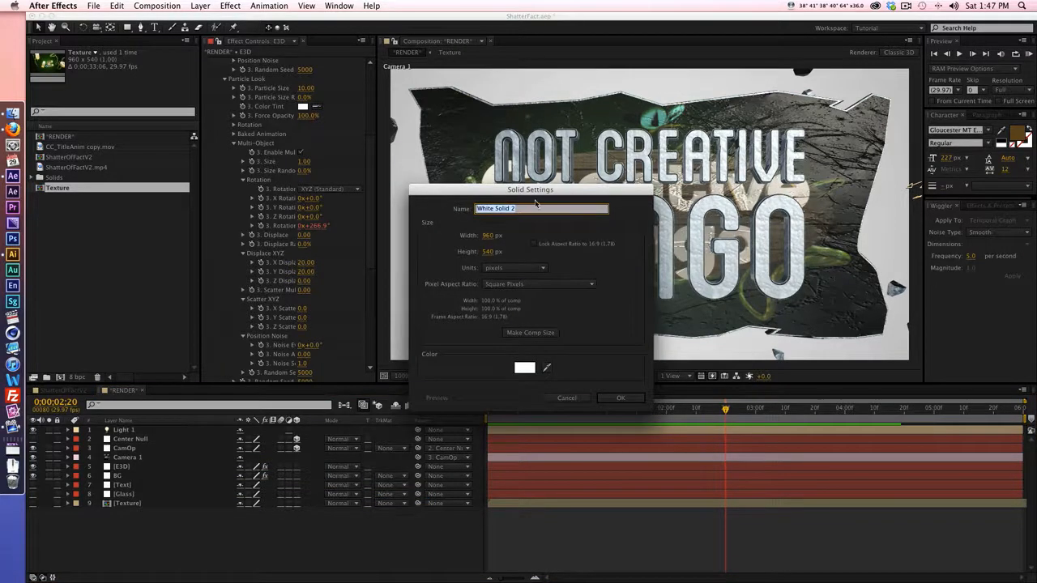
pyautogui.write('Particles')
pyautogui.click(622, 397)
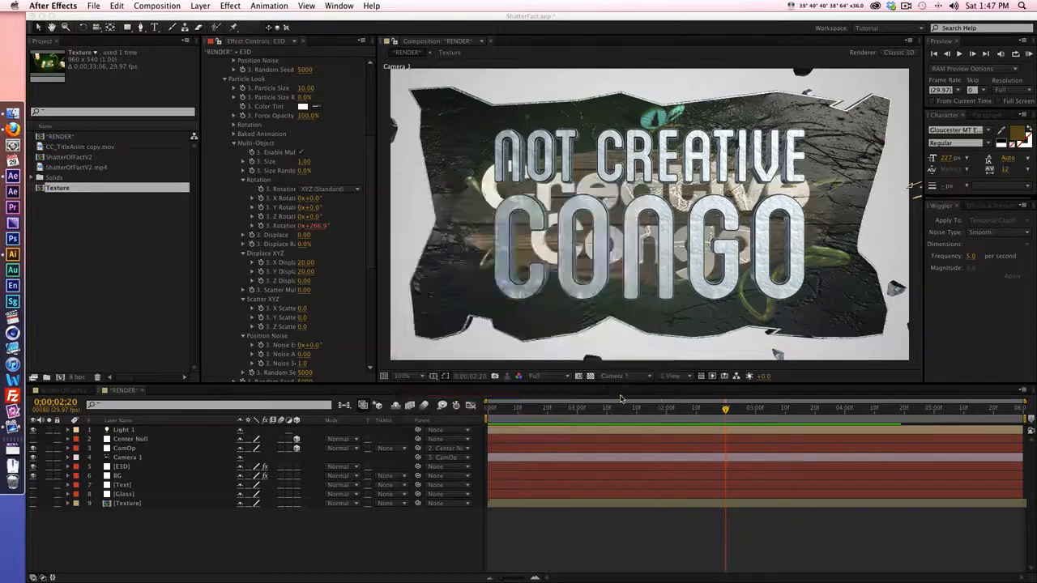
# Step: Apply the Trapcode Particular effect to the Particles solid
pyautogui.rightClick(271, 250)
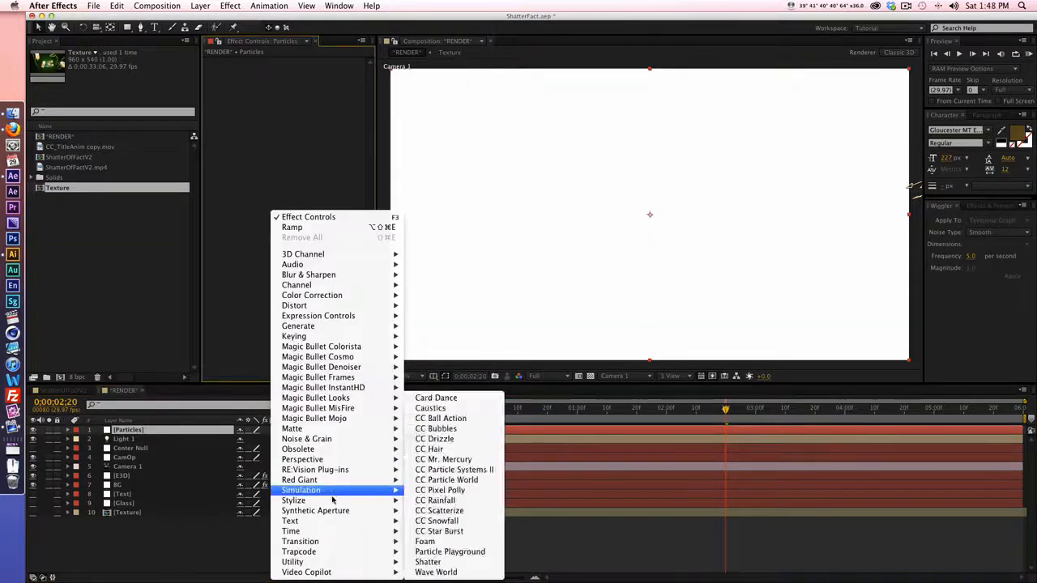
pyautogui.moveTo(330, 540)
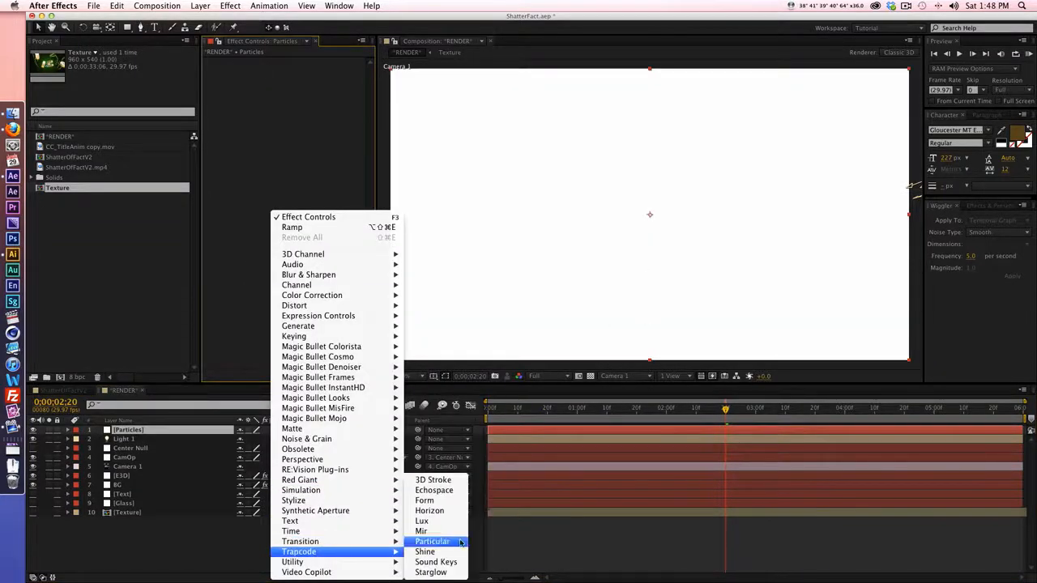
pyautogui.click(434, 541)
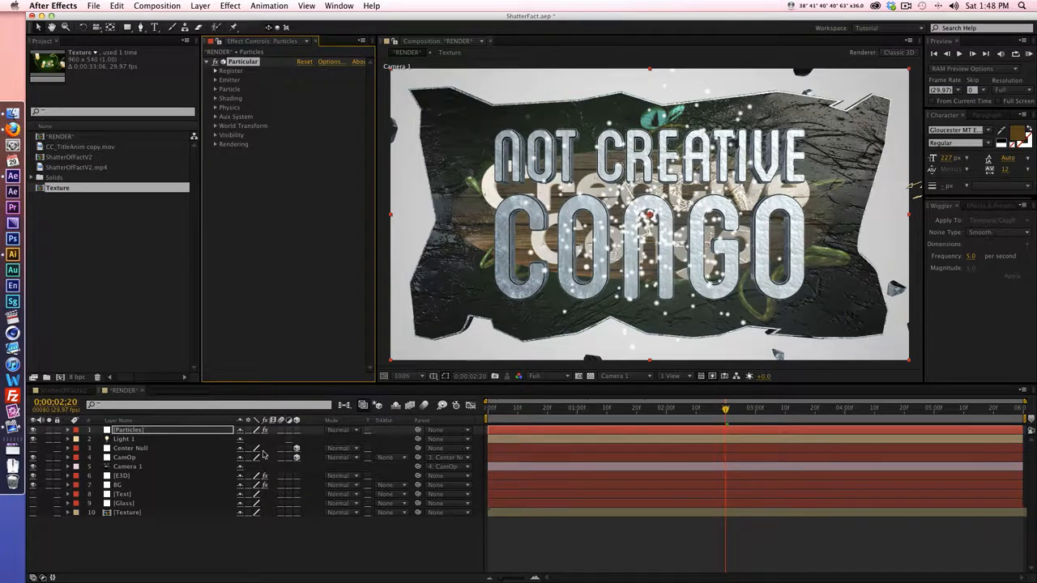
# Step: Trim the Particles layer so it starts at 0:00:02:20 and scrub ahead to 0:00:03:02
pyautogui.click(174, 435)
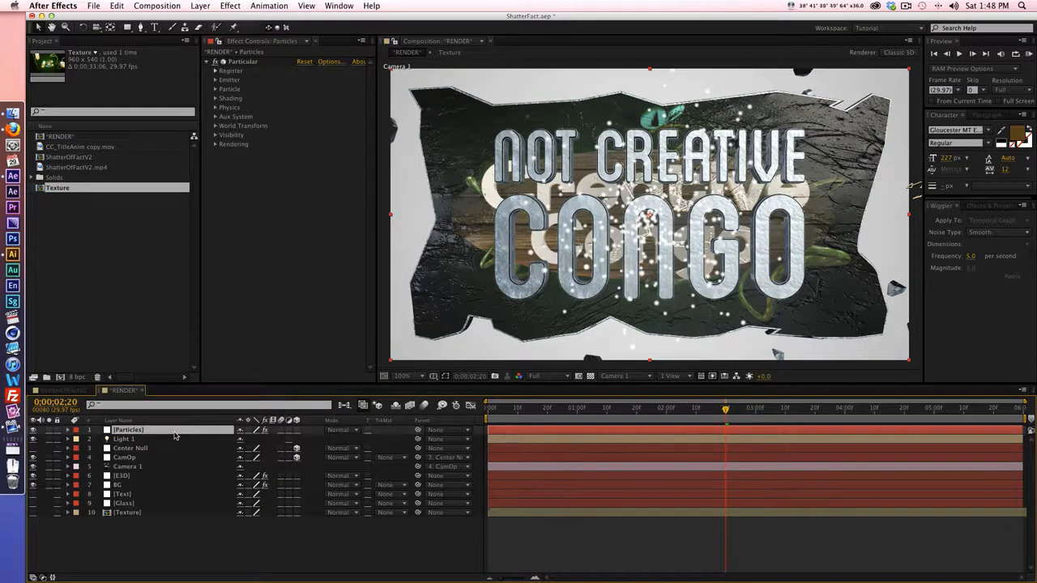
pyautogui.hotkey('alt', '[')
pyautogui.moveTo(710, 409)
pyautogui.mouseDown()
pyautogui.moveTo(765, 410)
pyautogui.moveTo(672, 410)
pyautogui.moveTo(727, 413)
pyautogui.mouseUp()
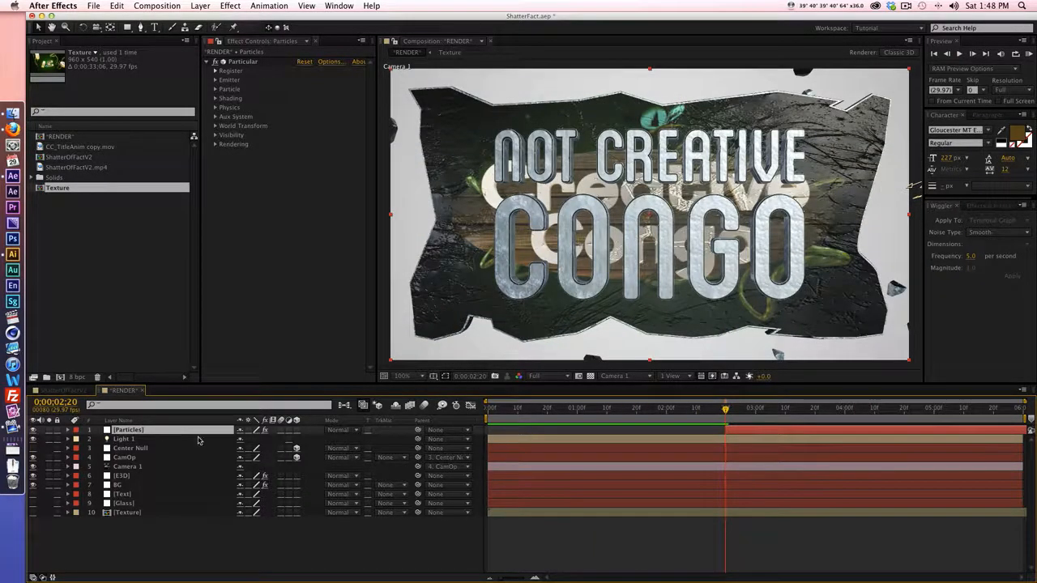
pyautogui.moveTo(731, 408); pyautogui.dragTo(762, 410)
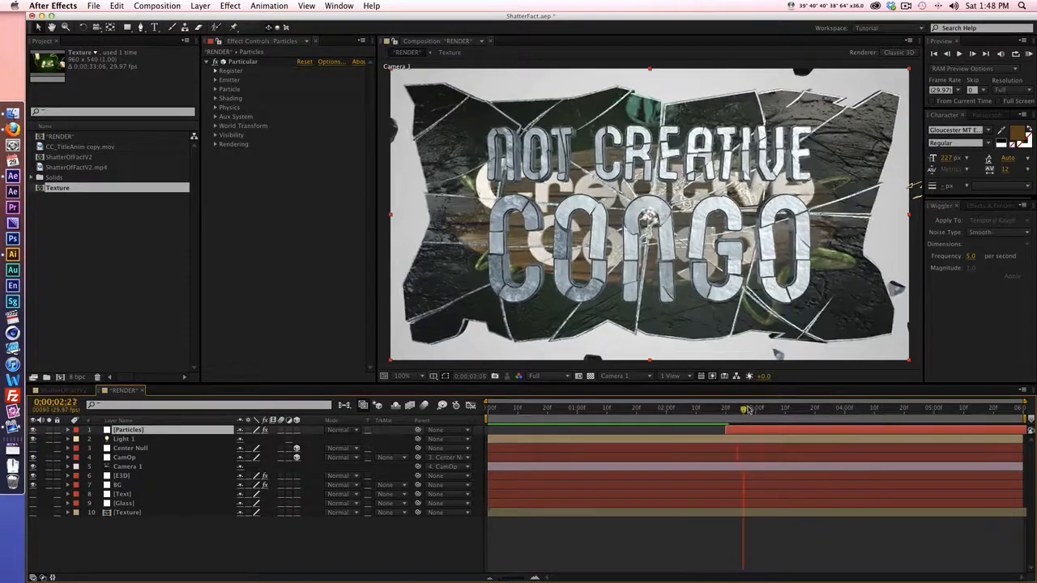
# Step: Keep Particular's emitter type as Point, set its Direction to Disc and preview the emission
pyautogui.click(215, 80)
pyautogui.click(326, 98)
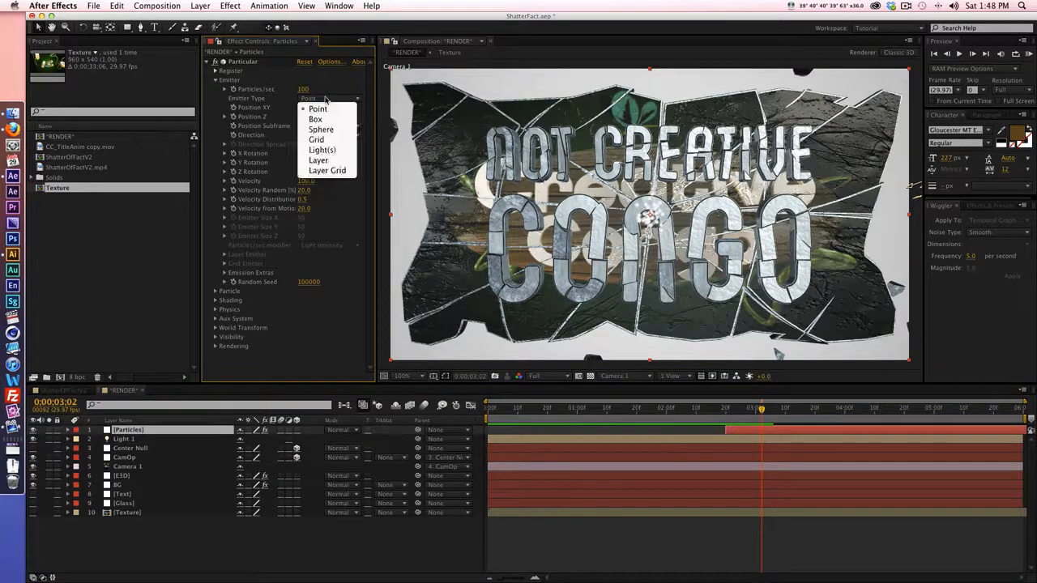
pyautogui.click(328, 108)
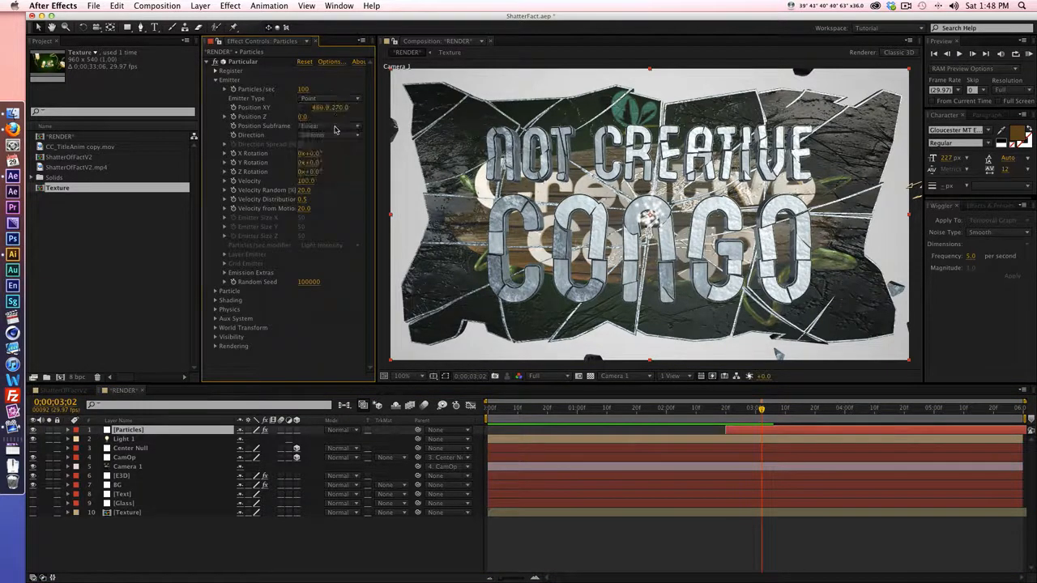
pyautogui.click(334, 128)
pyautogui.click(336, 127)
pyautogui.click(336, 135)
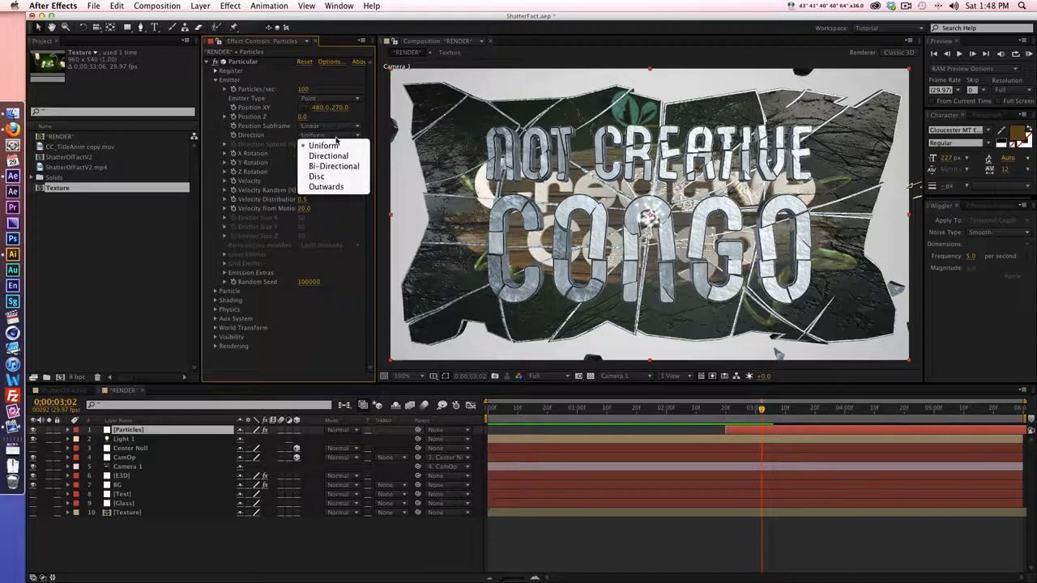
pyautogui.click(323, 176)
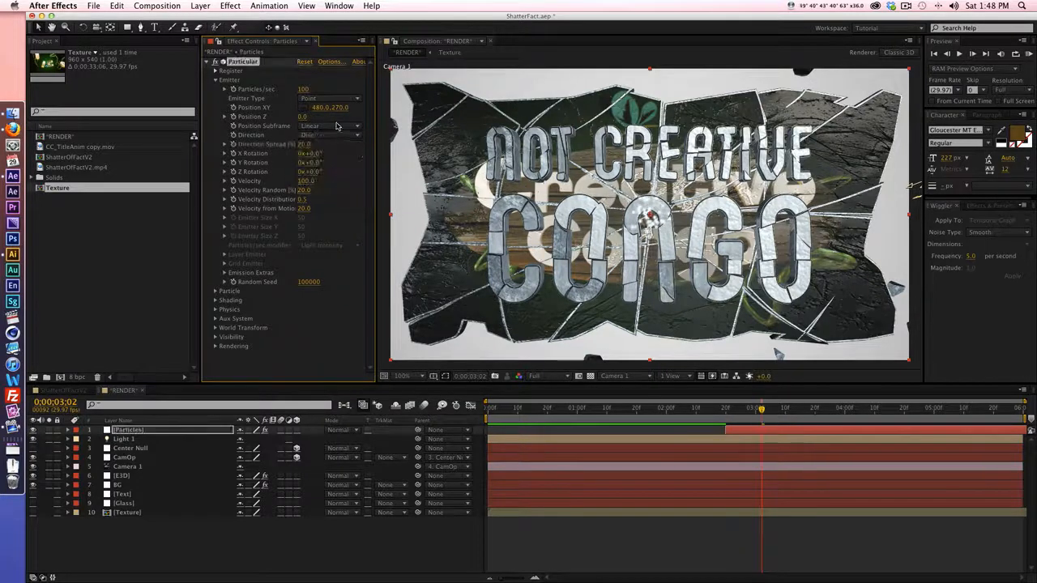
pyautogui.press('space')
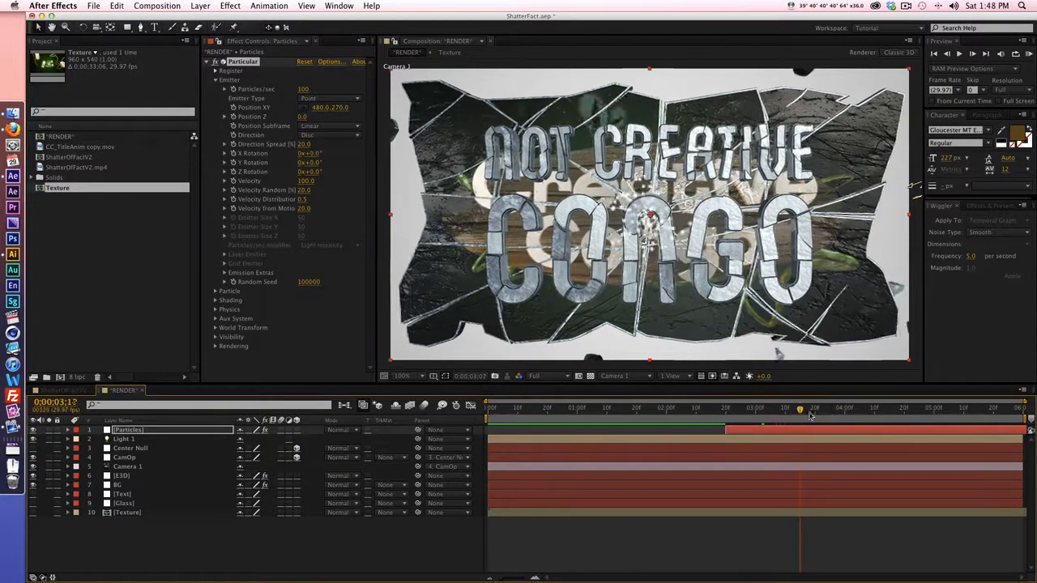
pyautogui.press('space')
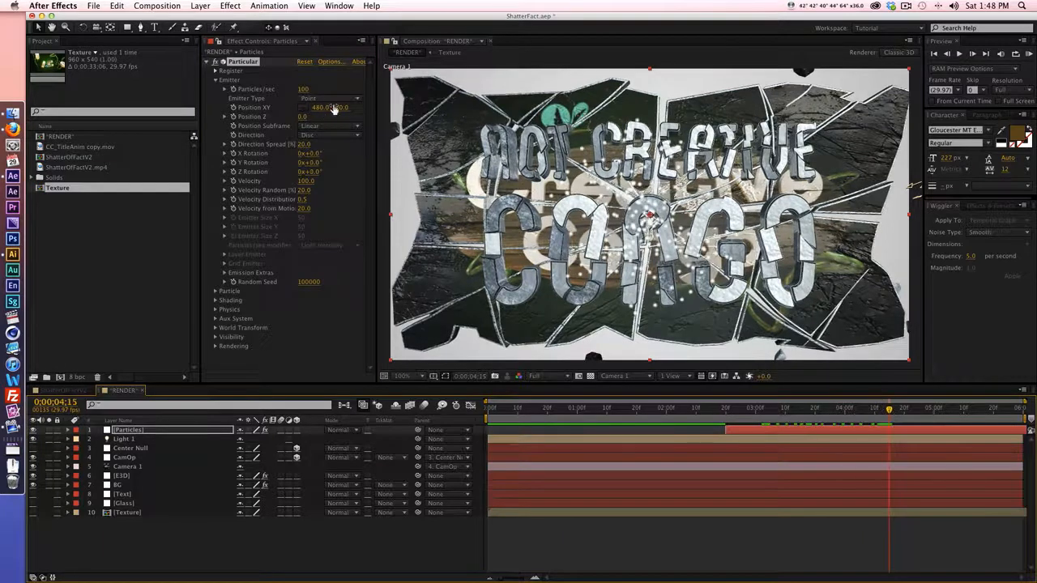
# Step: Change the emitter type to Box with Velocity 0, Emitter Size X 635 and Emitter Size Y 363
pyautogui.click(330, 99)
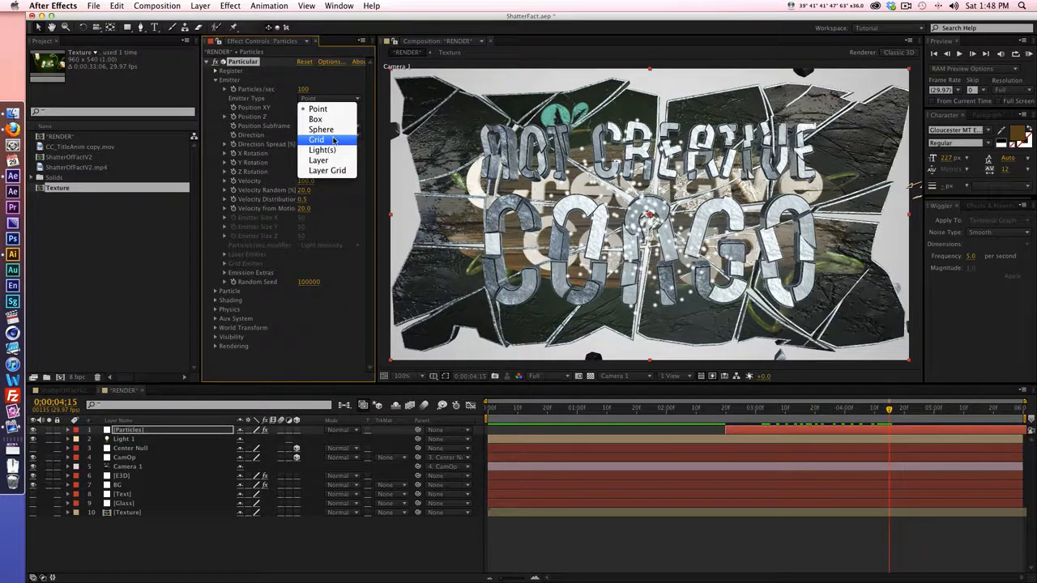
pyautogui.click(317, 119)
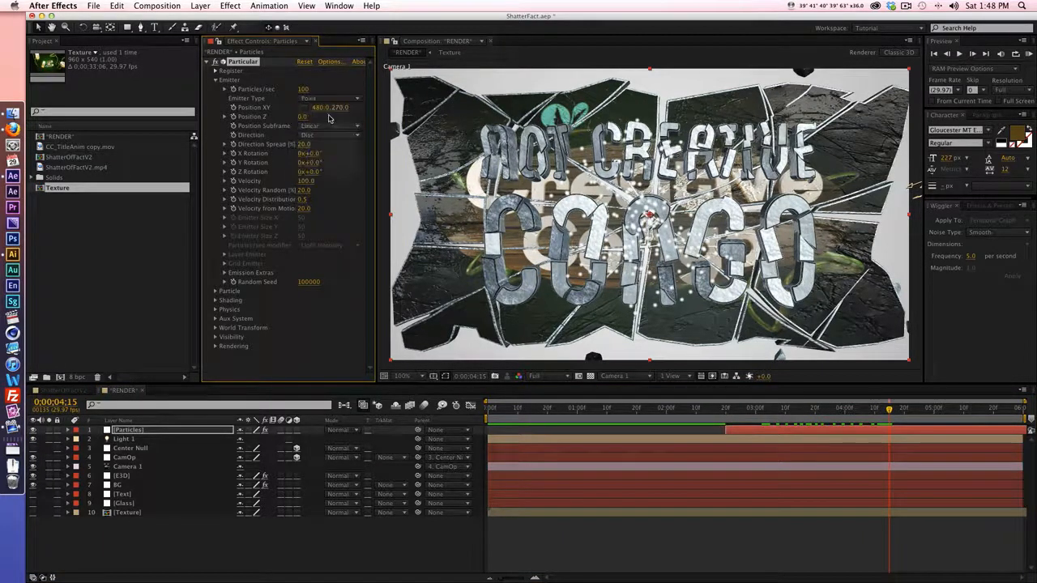
pyautogui.click(304, 182)
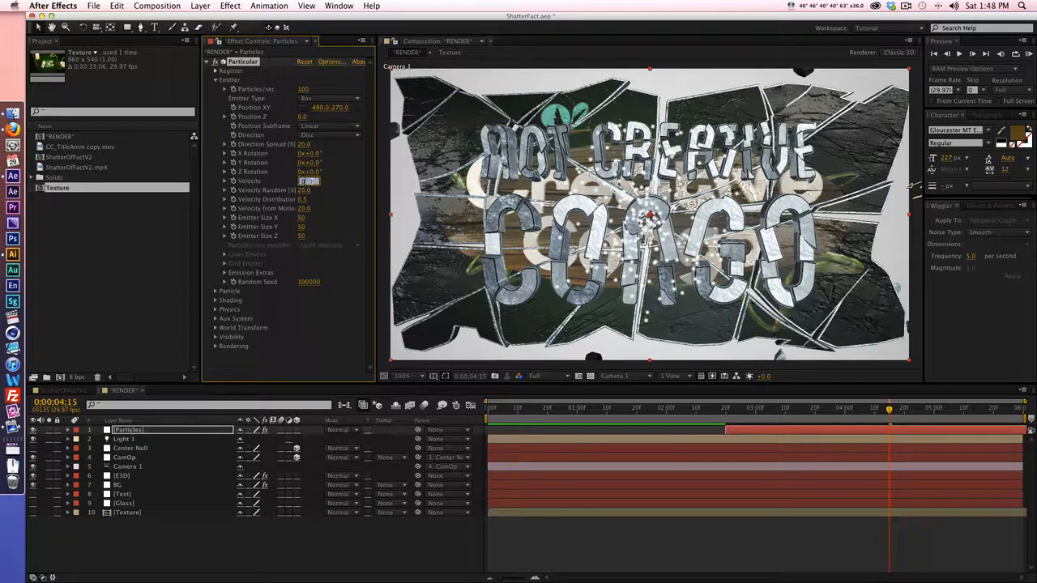
pyautogui.write('0')
pyautogui.press('Return')
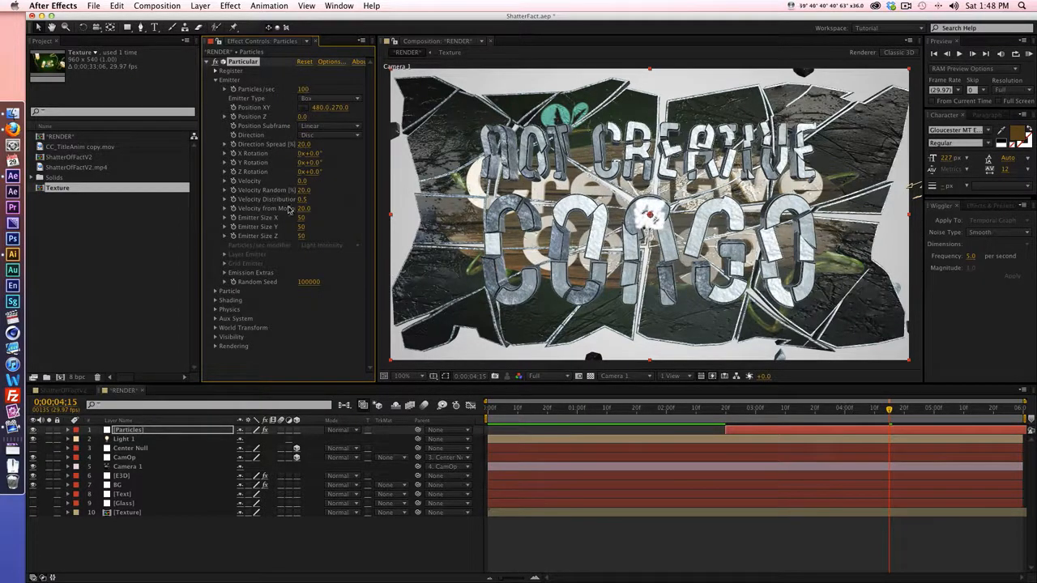
pyautogui.moveTo(300, 217); pyautogui.dragTo(468, 238)
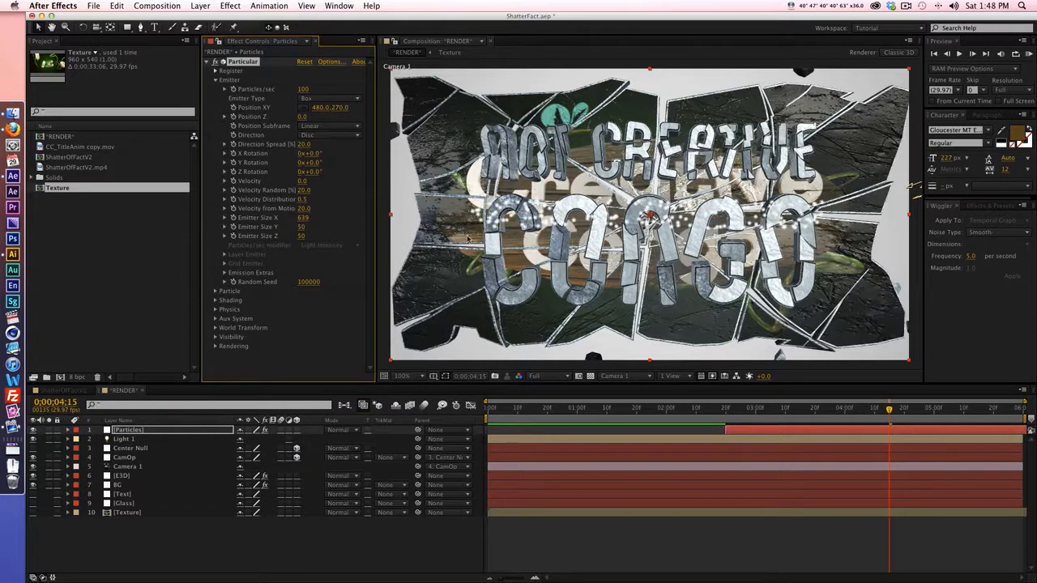
pyautogui.moveTo(307, 230); pyautogui.dragTo(473, 231)
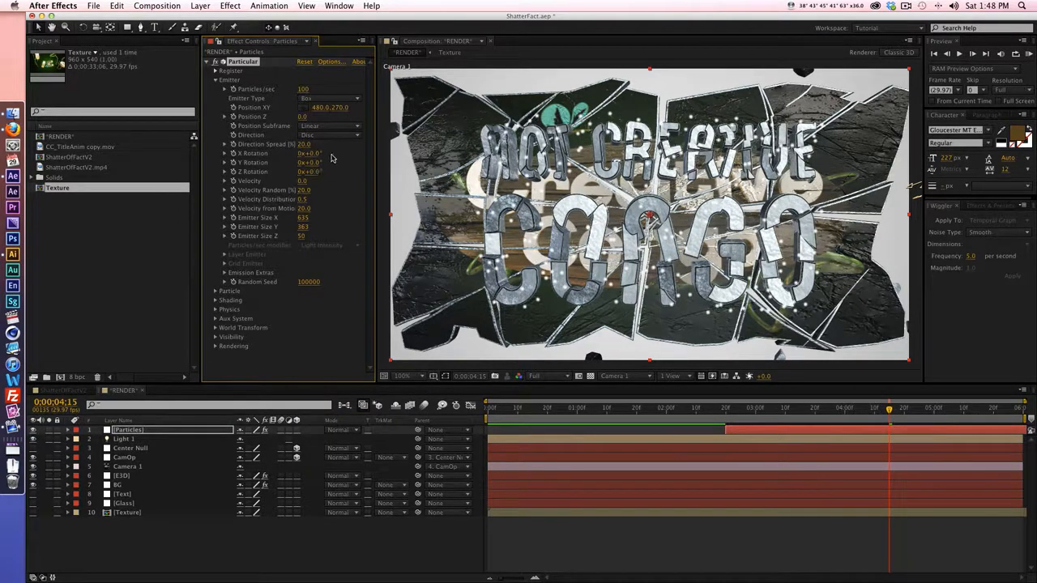
# Step: Set the emitter's Velocity to 700
pyautogui.click(303, 181)
pyautogui.write('2000')
pyautogui.press('Return')
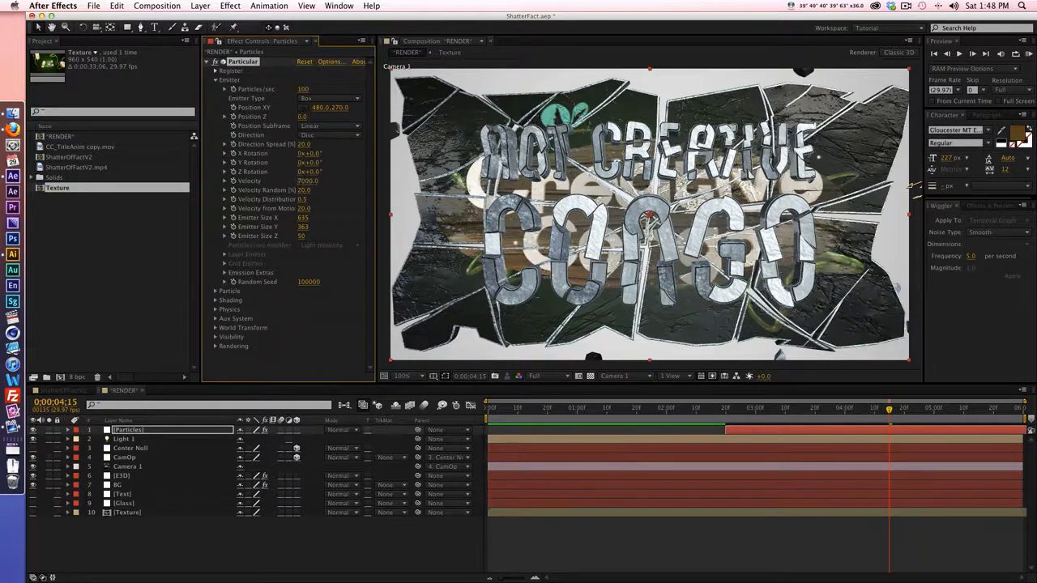
pyautogui.click(310, 181)
pyautogui.press('Return')
# Step: Set Air Resistance to 5 in Particular's Air physics settings
pyautogui.click(215, 309)
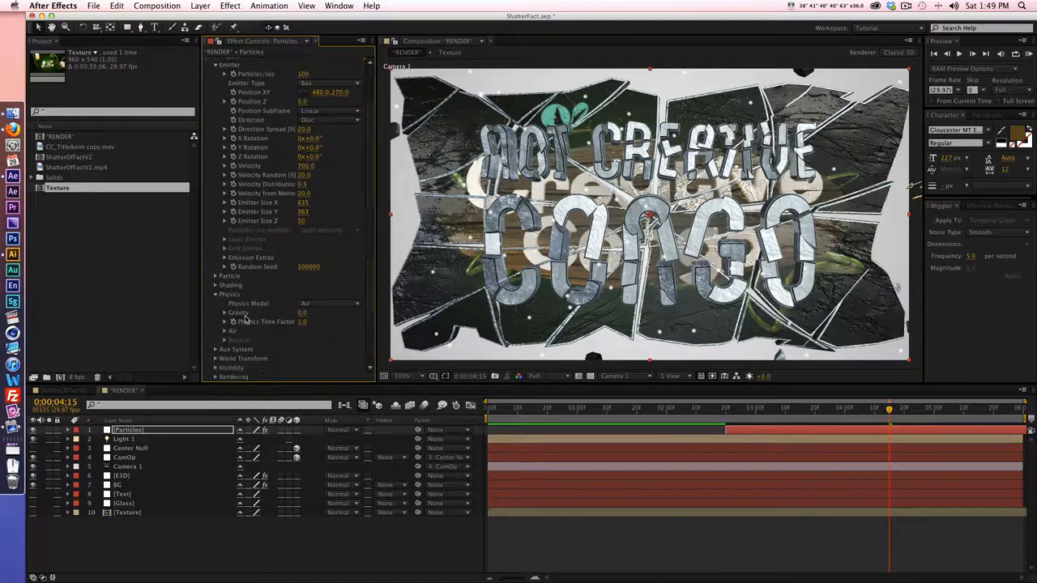
pyautogui.click(226, 330)
pyautogui.scroll(-4, 243, 324)
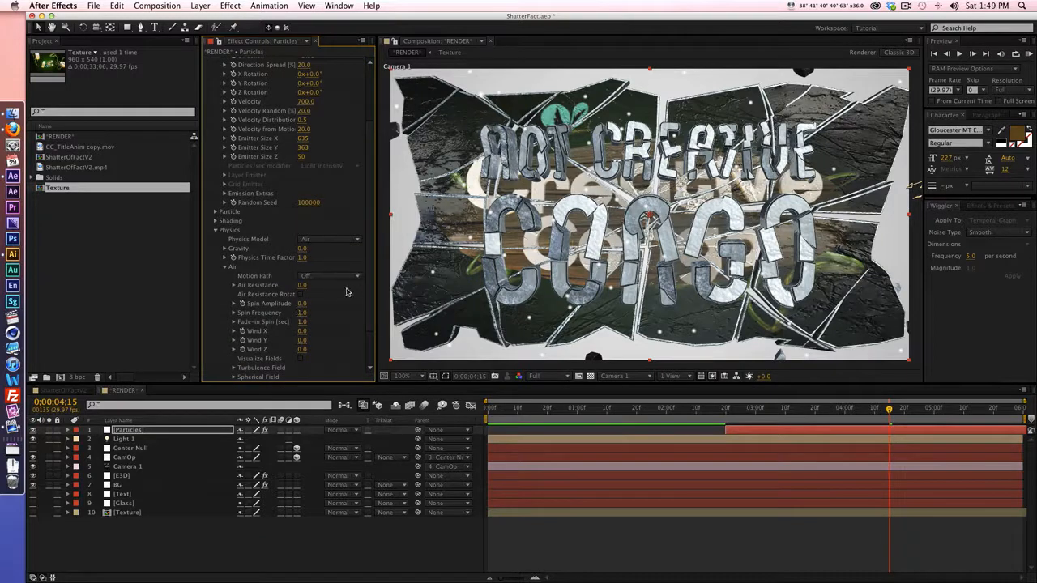
pyautogui.click(302, 285)
pyautogui.write('5')
pyautogui.press('Return')
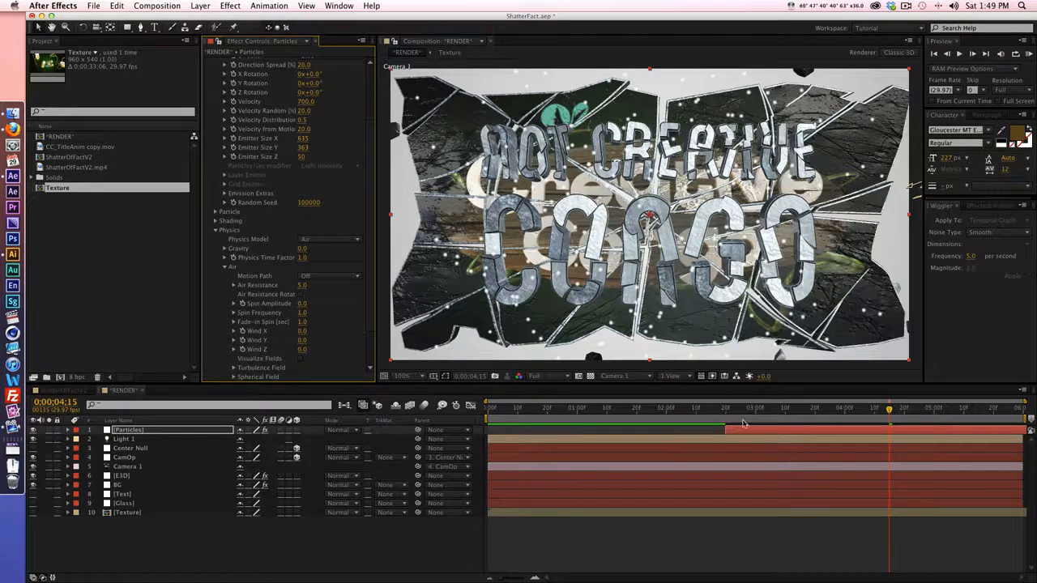
# Step: Keyframe Particles/sec at 3000 at 0:00:02:20
pyautogui.moveTo(792, 408); pyautogui.dragTo(726, 411)
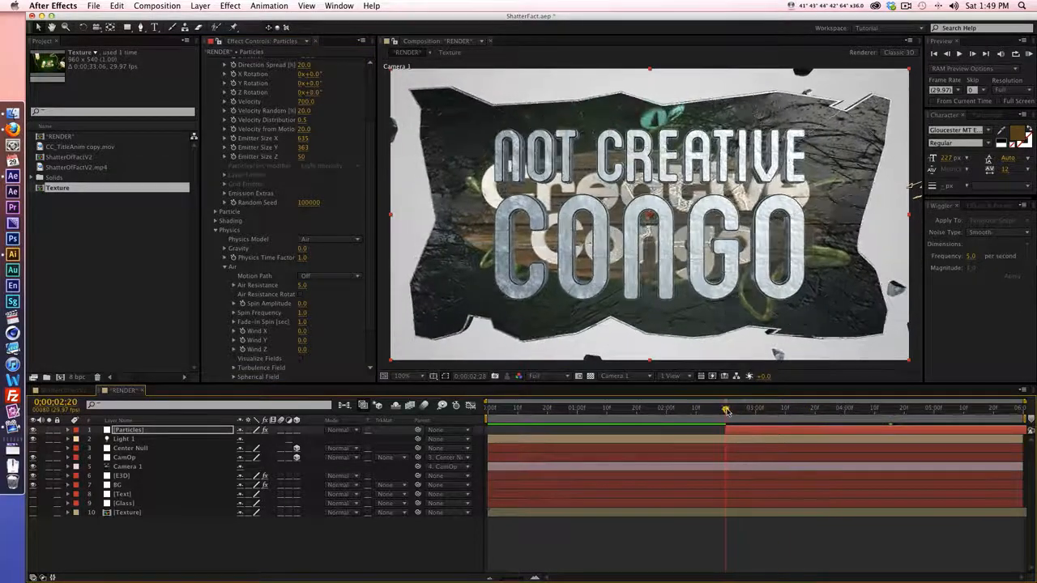
pyautogui.scroll(3, 372, 91)
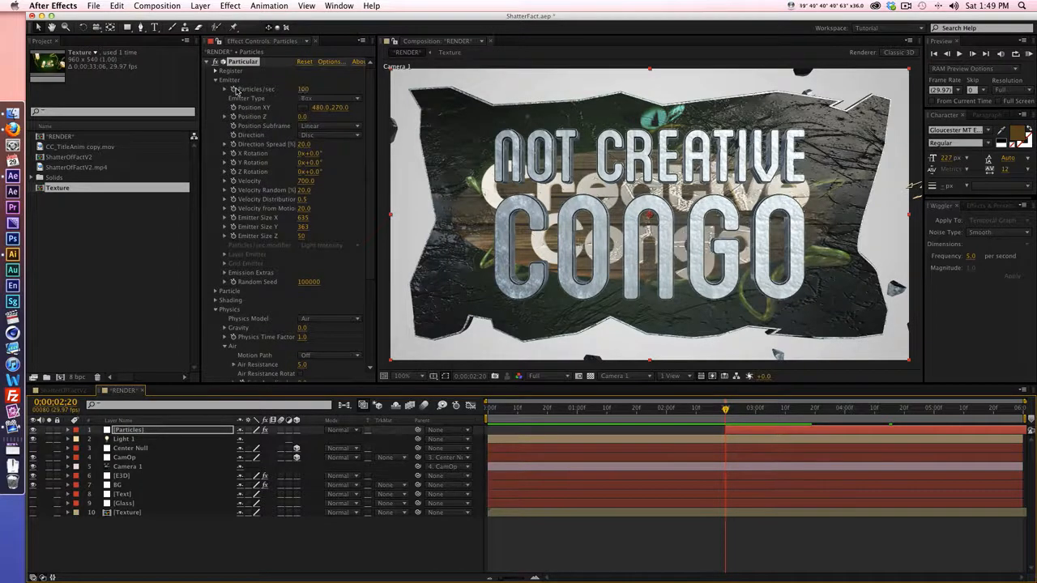
pyautogui.click(306, 90)
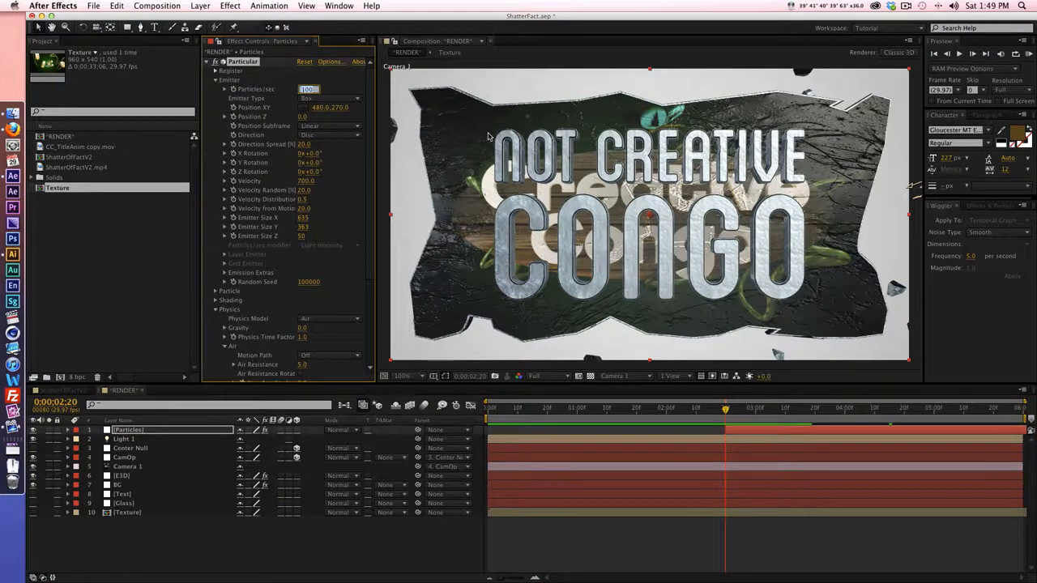
pyautogui.write('30')
pyautogui.press('Return')
# Step: Set Particles/sec to 0 two frames further on, at 0:00:02:22, and preview the particle burst
pyautogui.press('pagedown')
pyautogui.press('pagedown')
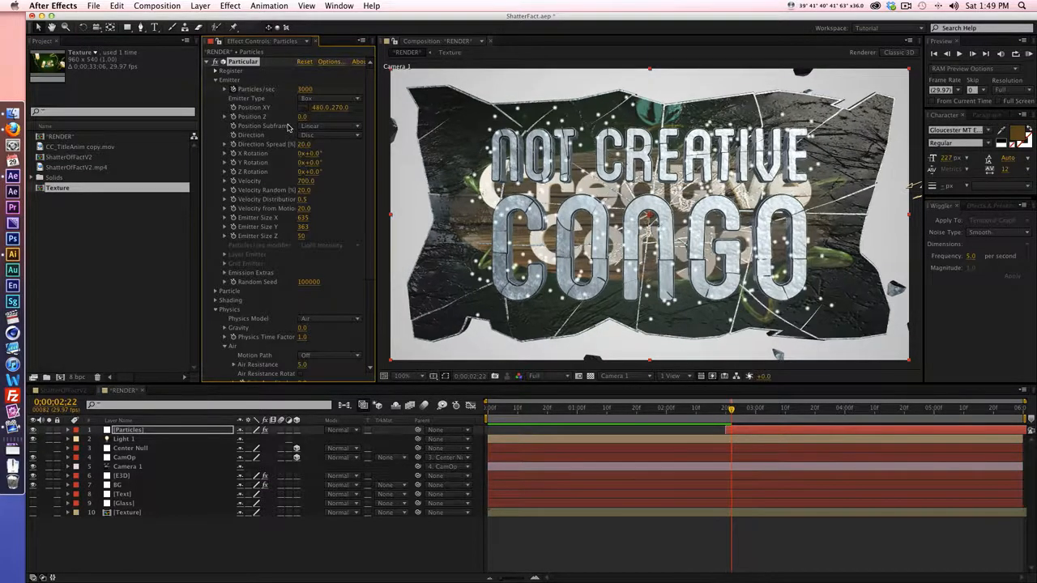
pyautogui.click(303, 91)
pyautogui.write('0')
pyautogui.press('Return')
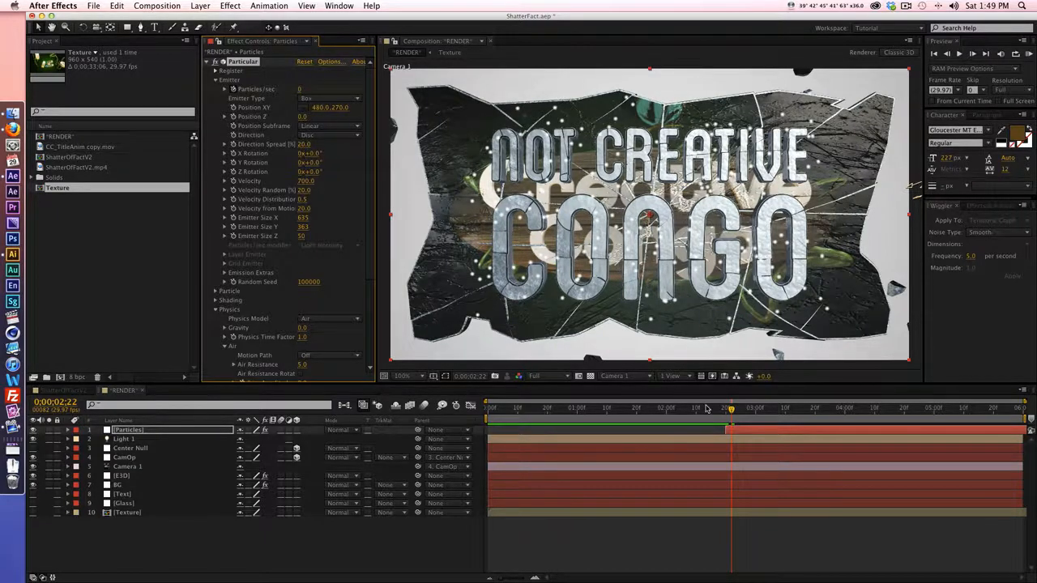
pyautogui.press('super+z')
pyautogui.press('space')
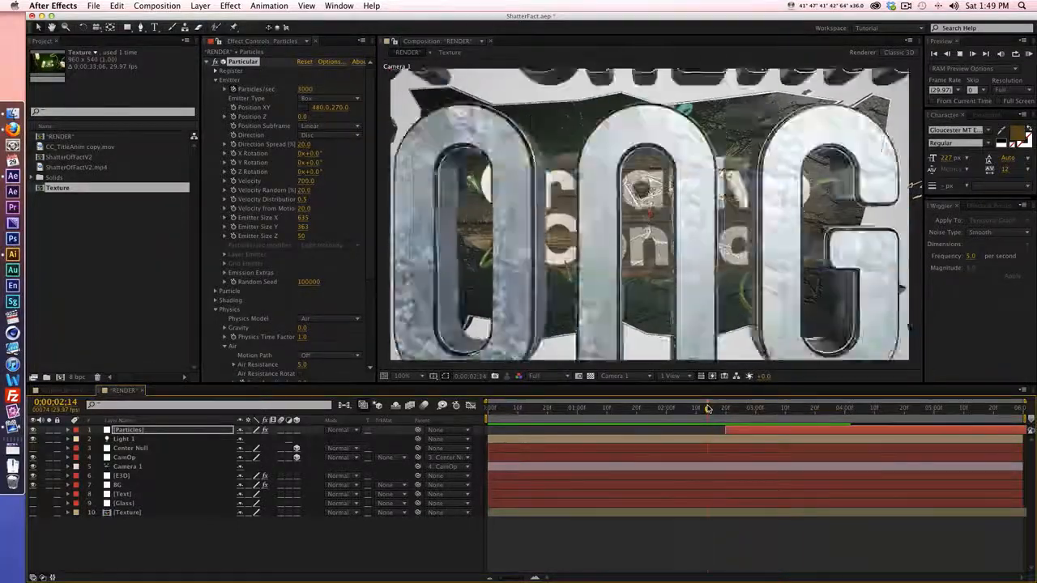
pyautogui.press('space')
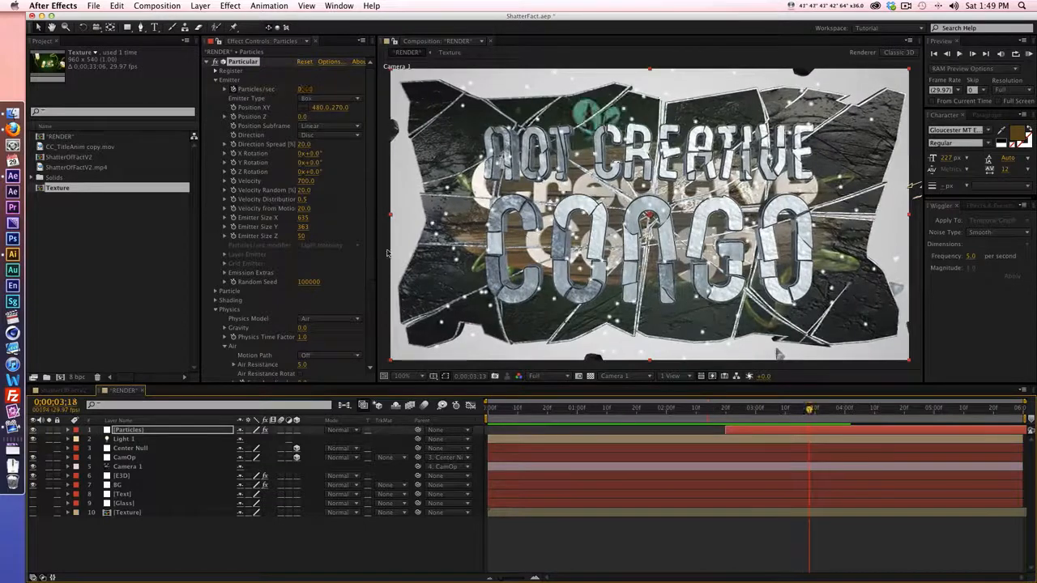
# Step: Make the particle color light grey, set the particle Size to 2.5 and preview, keeping the Sphere particle type
pyautogui.click(217, 291)
pyautogui.scroll(-3, 218, 295)
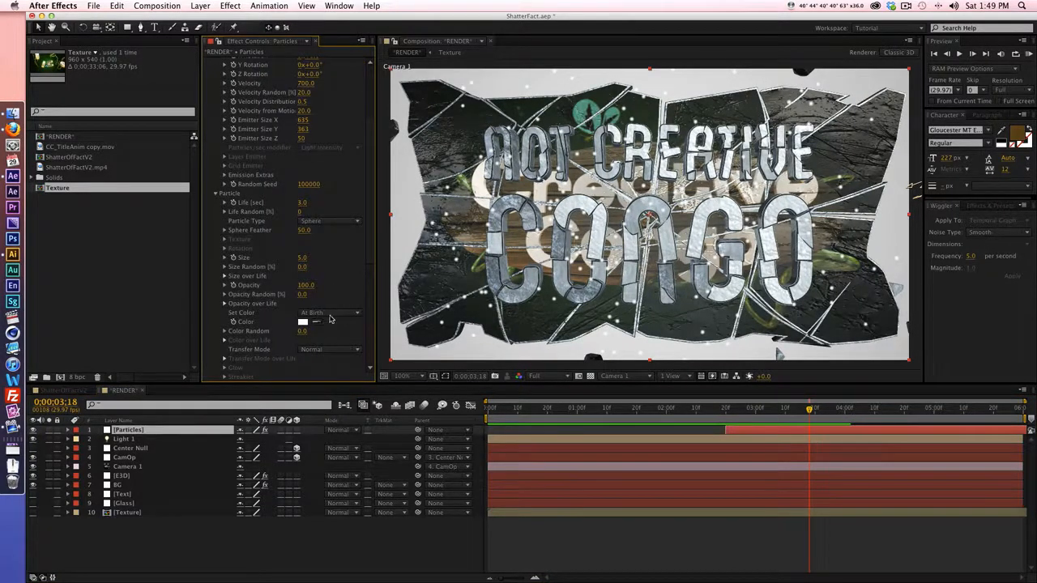
pyautogui.press('Return')
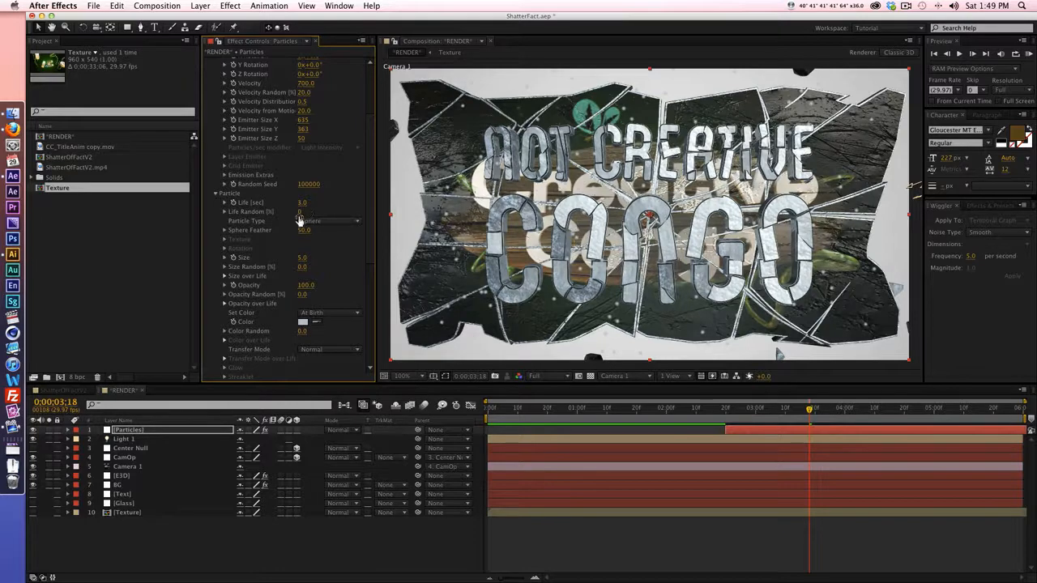
pyautogui.click(302, 259)
pyautogui.press('Return')
pyautogui.moveTo(732, 417); pyautogui.dragTo(776, 411)
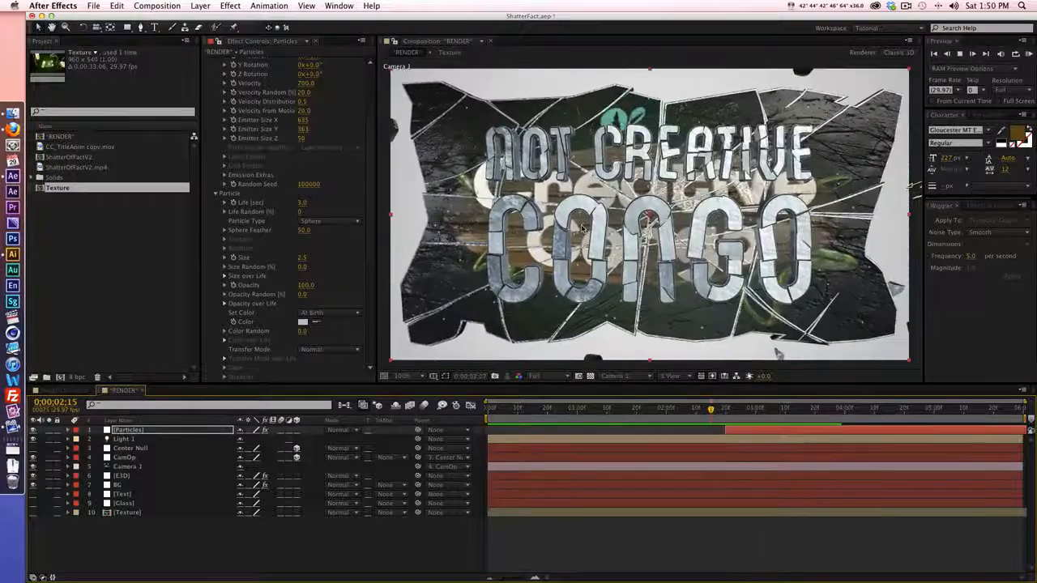
pyautogui.click(339, 221)
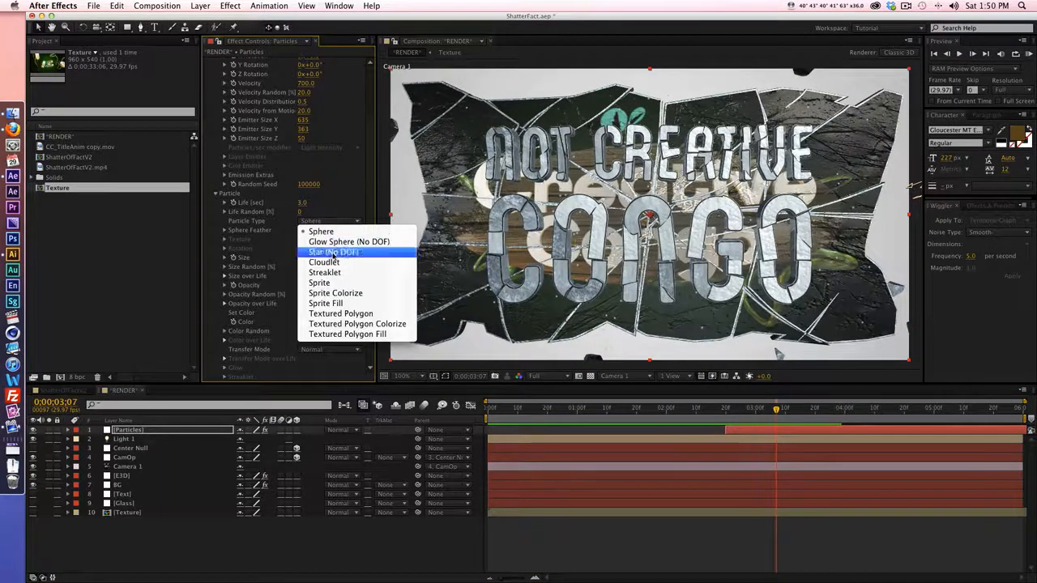
pyautogui.click(342, 194)
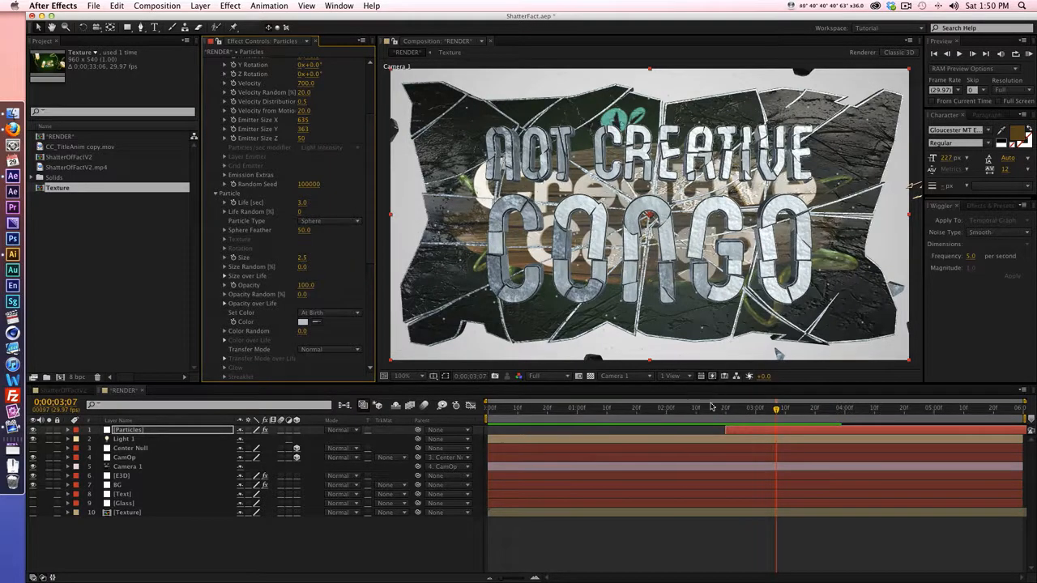
# Step: Keyframe Camera 1's Position at 0:00:02:20 and again, with the same value, at 0:00:03:00
pyautogui.moveTo(711, 407)
pyautogui.mouseDown()
pyautogui.moveTo(800, 409)
pyautogui.moveTo(624, 408)
pyautogui.moveTo(770, 407)
pyautogui.moveTo(696, 408)
pyautogui.moveTo(726, 408)
pyautogui.mouseUp()
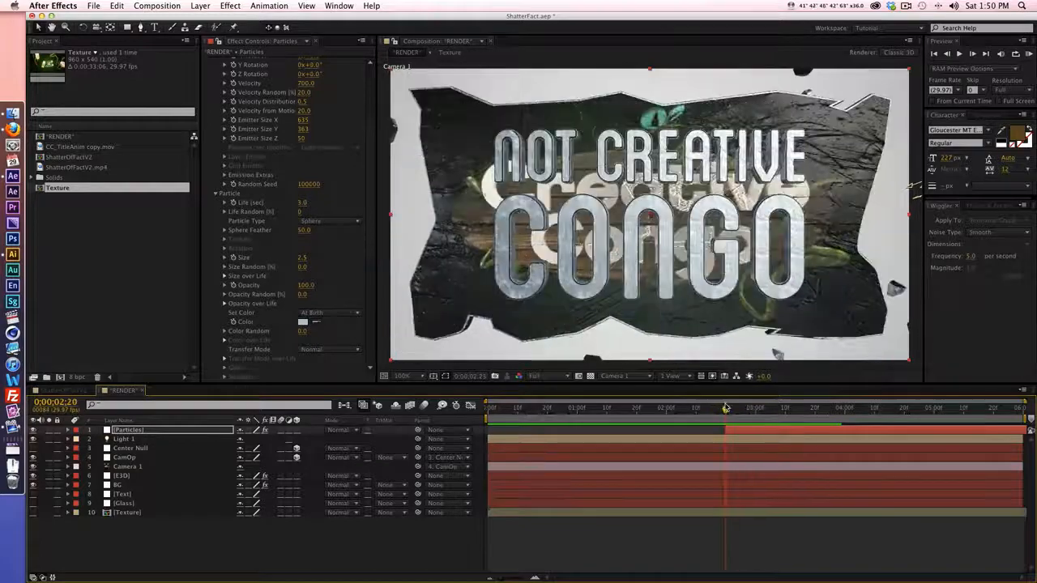
pyautogui.click(128, 467)
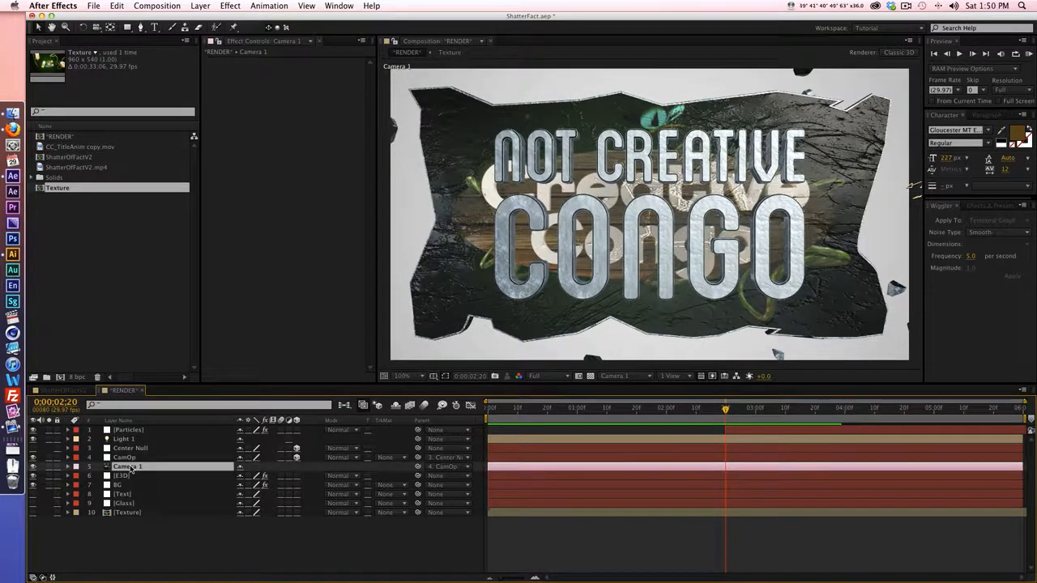
pyautogui.press('p')
pyautogui.click(96, 476)
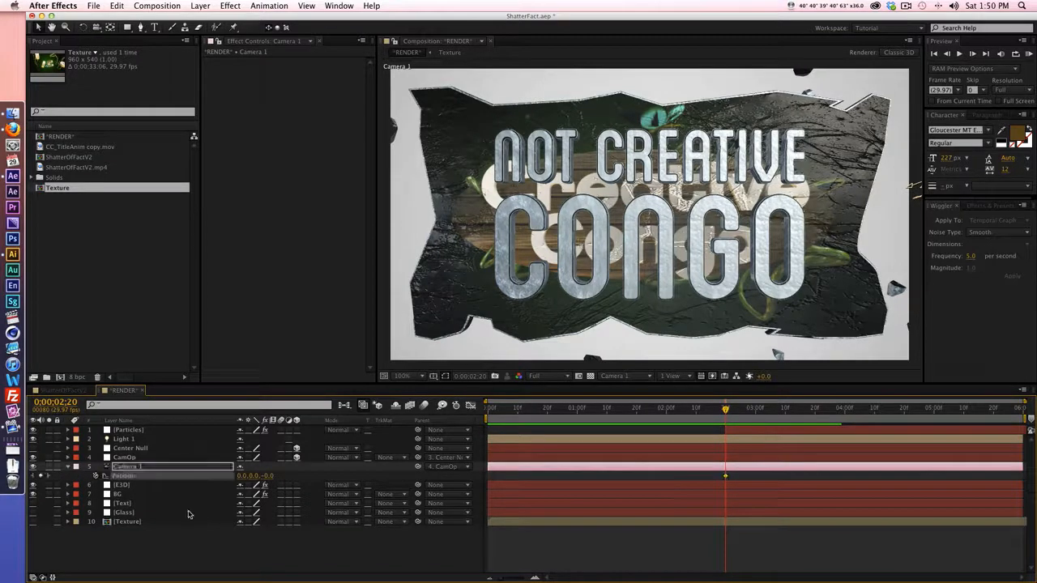
pyautogui.hotkey('shift', 'pagedown')
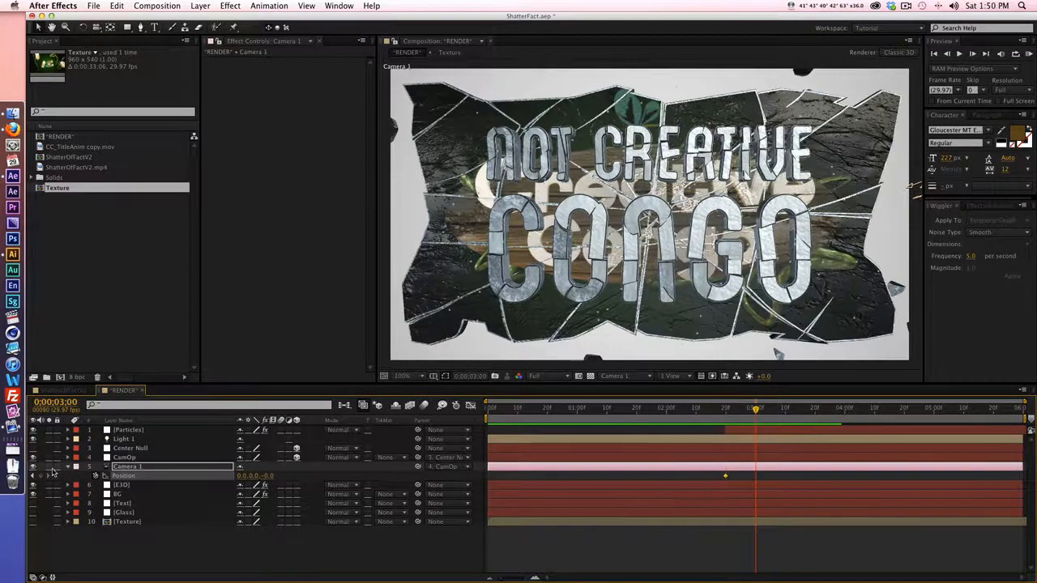
pyautogui.click(40, 476)
# Step: Apply the Wiggler to both Camera 1 Position keyframes with Frequency 20 per second and Magnitude 30, and preview the shake
pyautogui.click(338, 5)
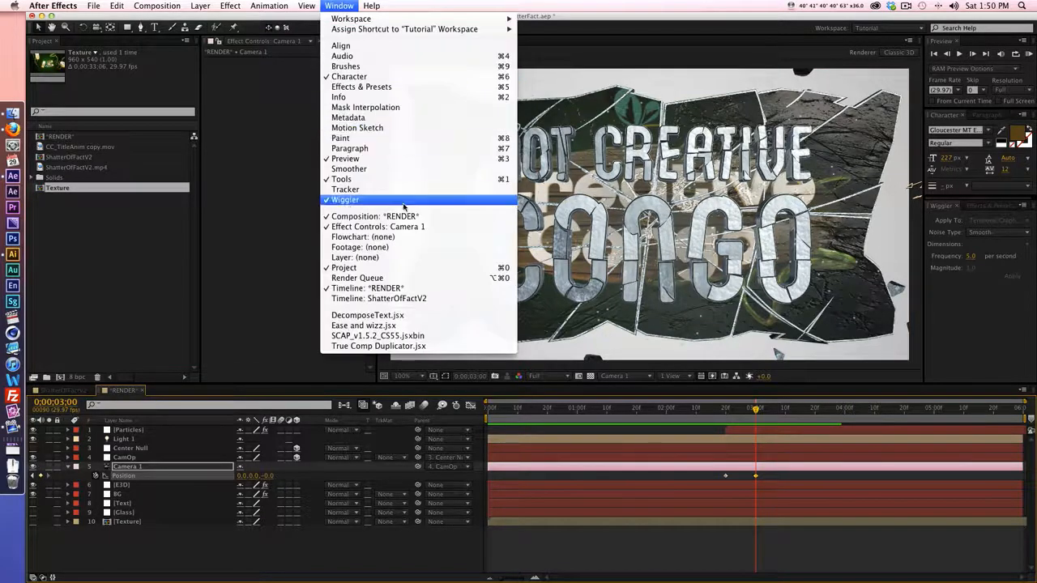
pyautogui.click(987, 275)
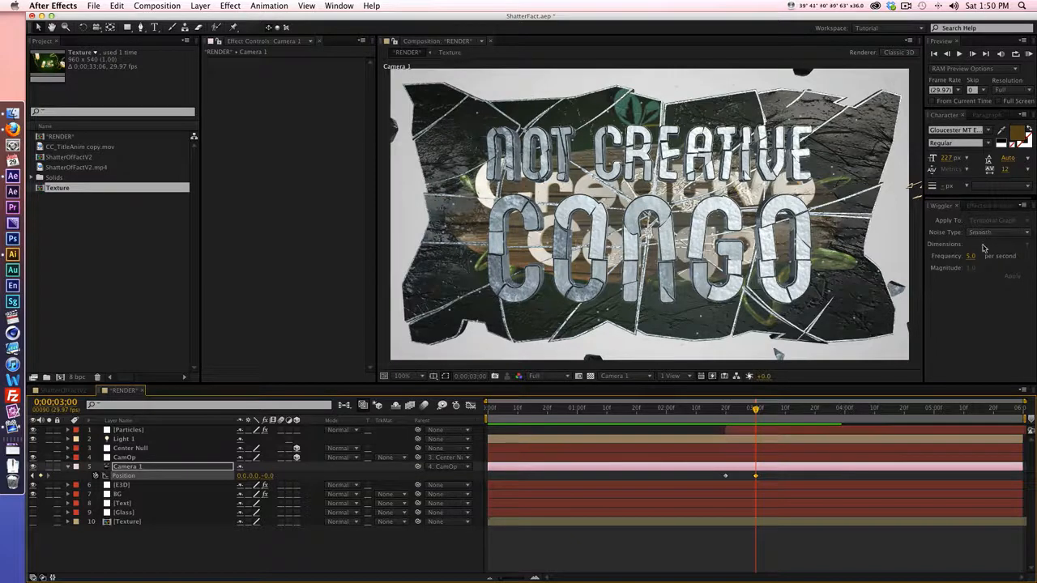
pyautogui.moveTo(769, 483); pyautogui.dragTo(714, 473)
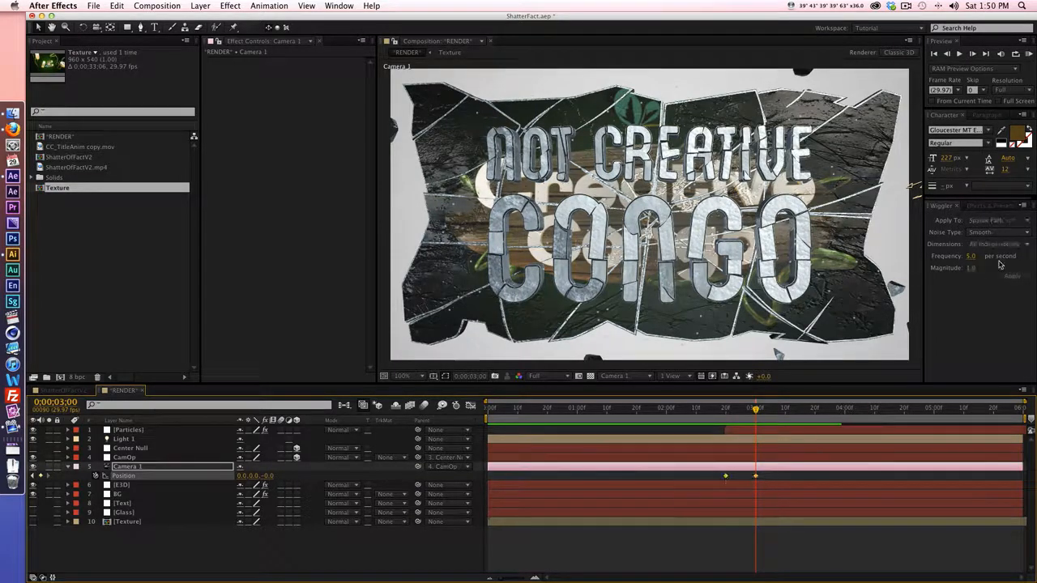
pyautogui.click(970, 257)
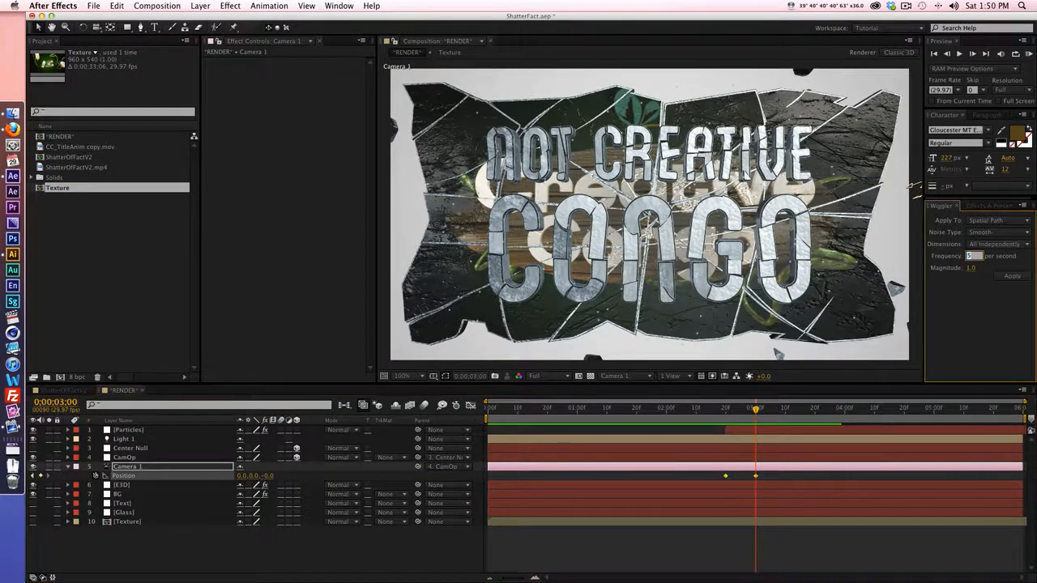
pyautogui.write('20')
pyautogui.press('Tab')
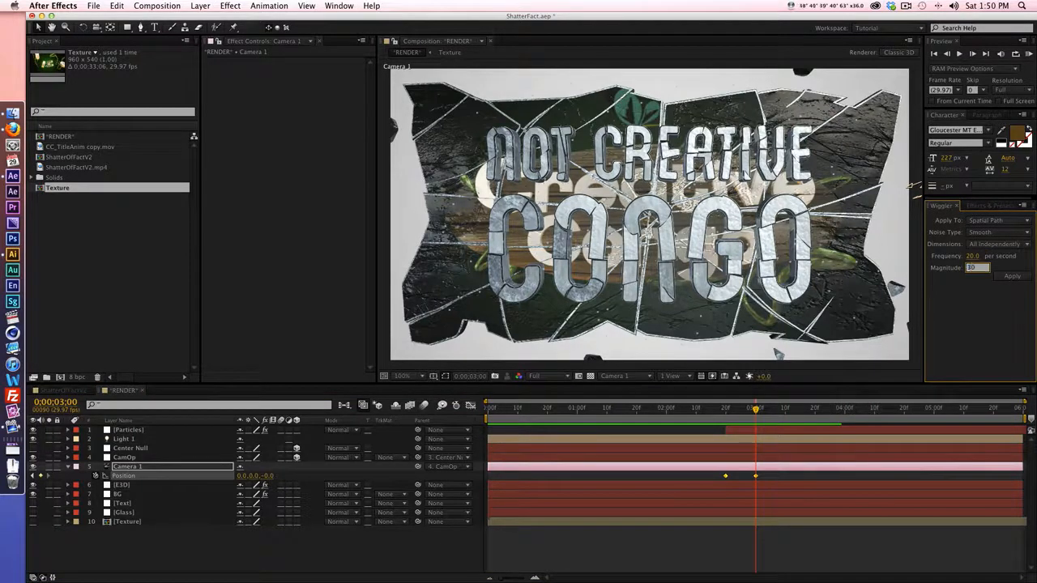
pyautogui.write('30')
pyautogui.click(1011, 276)
pyautogui.click(766, 478)
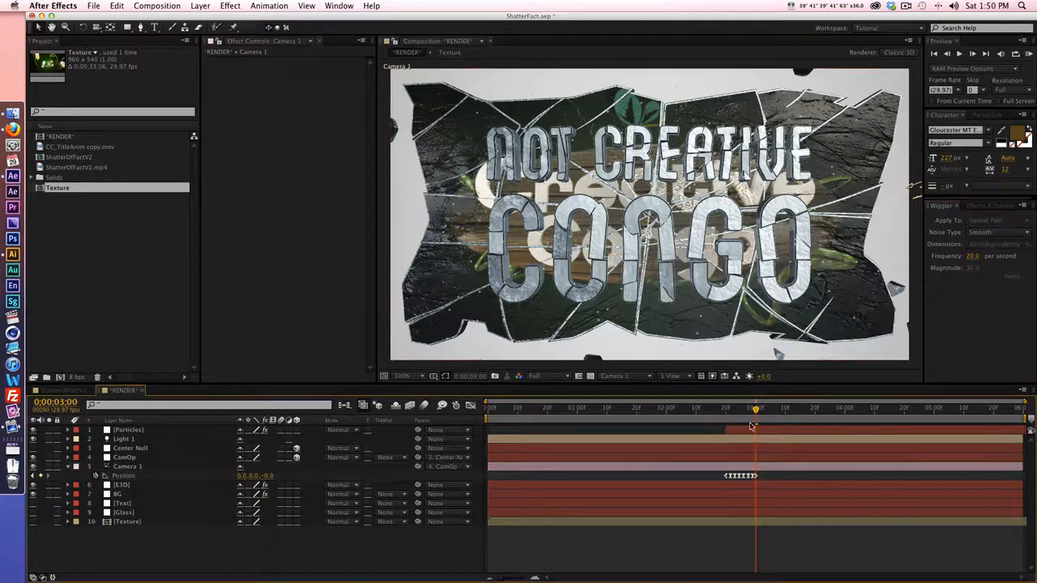
pyautogui.click(708, 411)
pyautogui.press('KP_0')
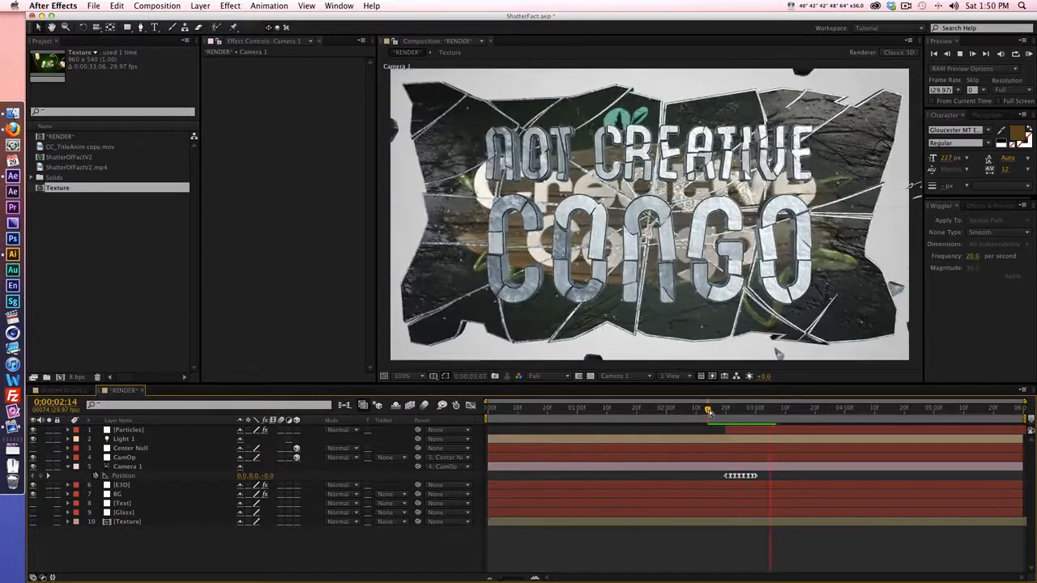
# Step: Delete the last wiggle keyframe before 0:00:03:00 on Camera 1's Position and preview the camera shake again
pyautogui.click(747, 411)
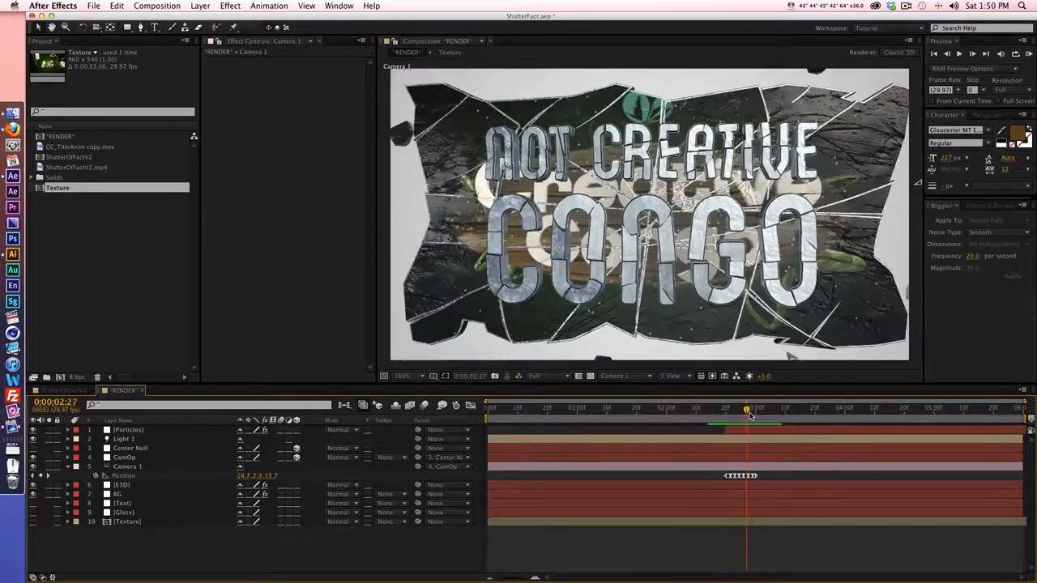
pyautogui.doubleClick(750, 475)
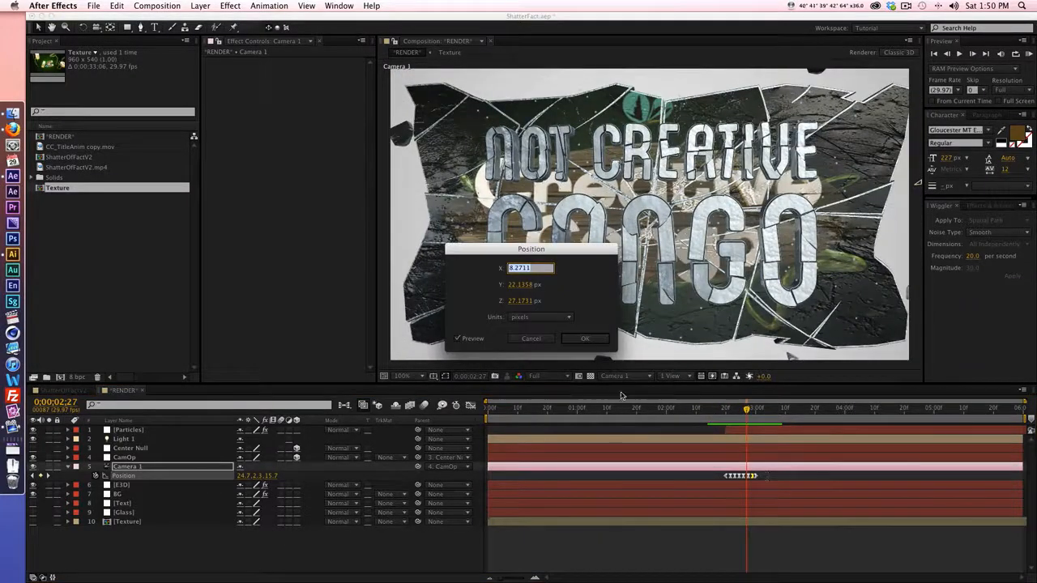
pyautogui.click(534, 339)
pyautogui.press('KP_0')
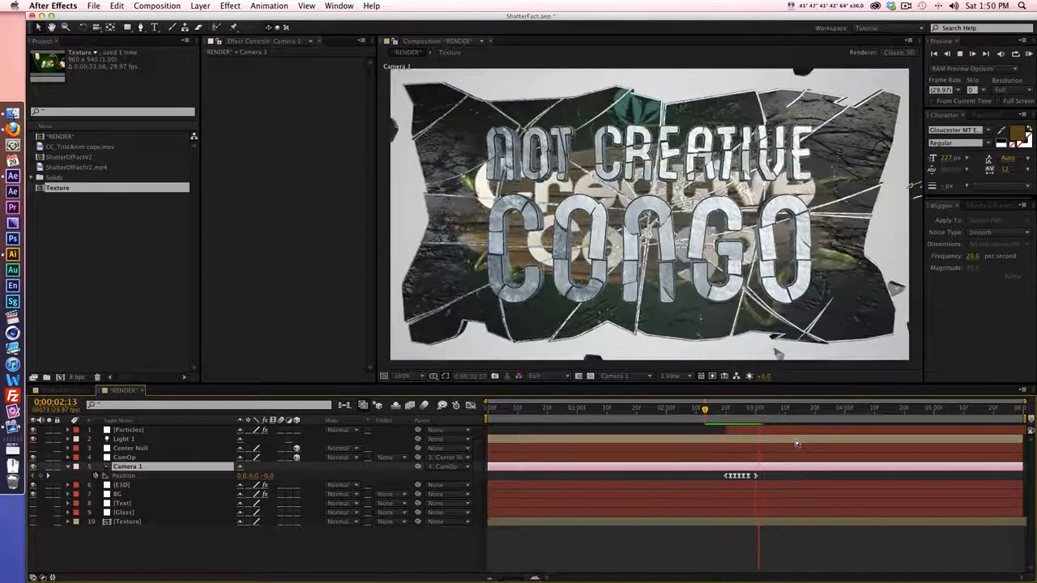
pyautogui.click(708, 411)
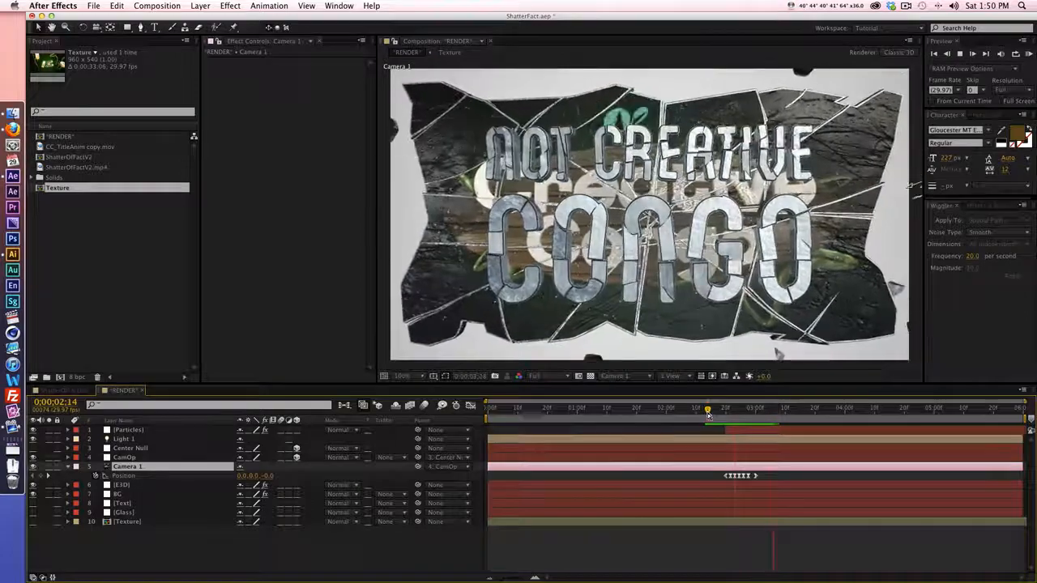
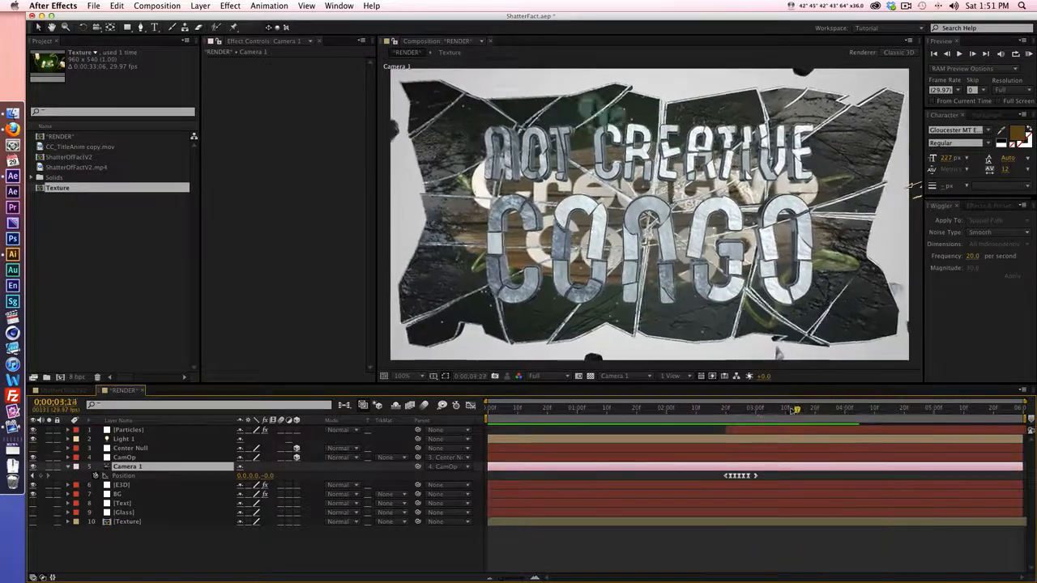
# Step: Turn on Depth of Field in Camera 1's camera options and set the Aperture to 50 pixels
pyautogui.click(740, 409)
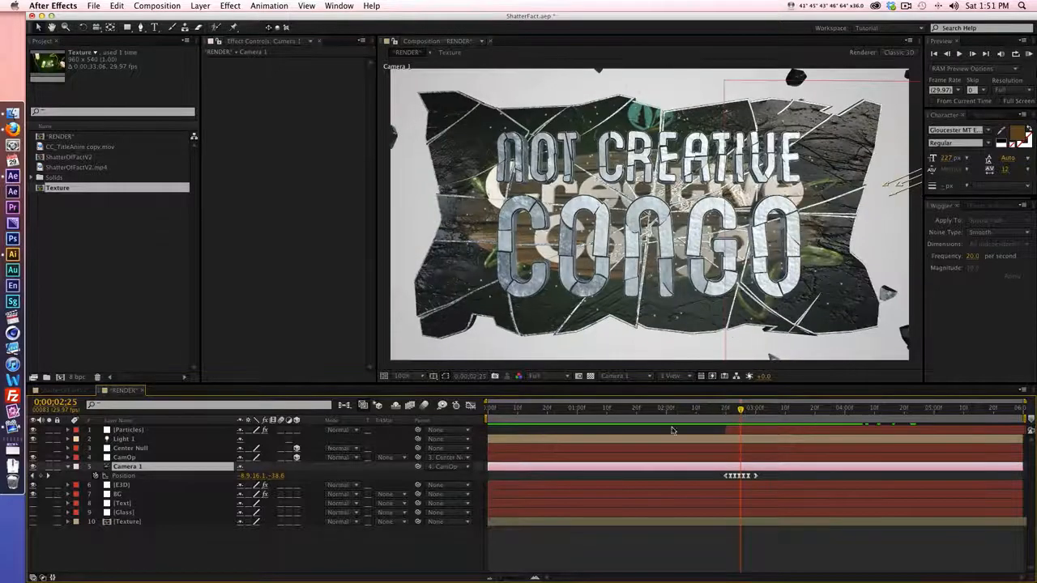
pyautogui.click(68, 468)
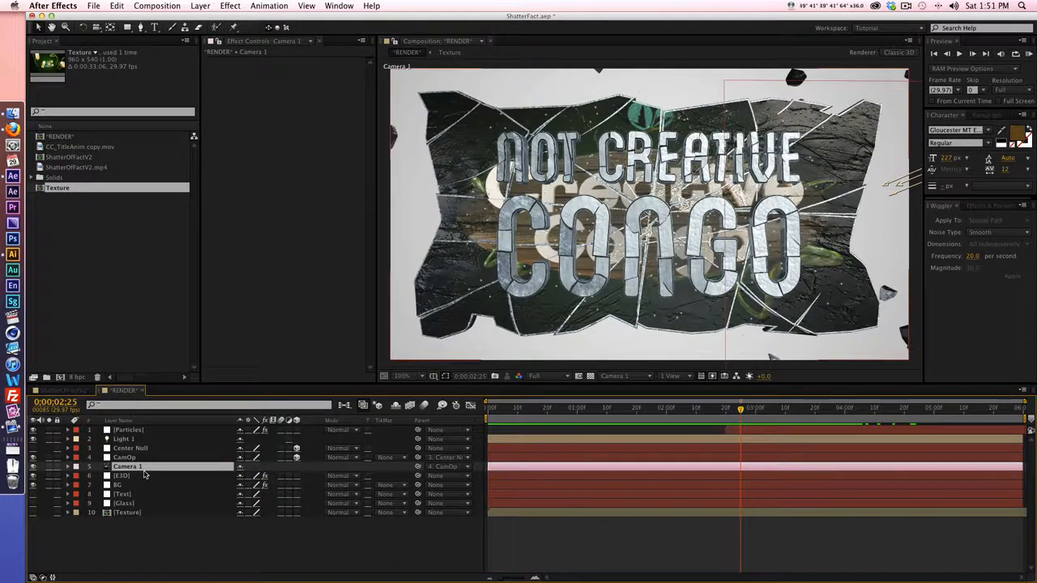
pyautogui.press('a')
pyautogui.press('a')
pyautogui.scroll(-3, 133, 486)
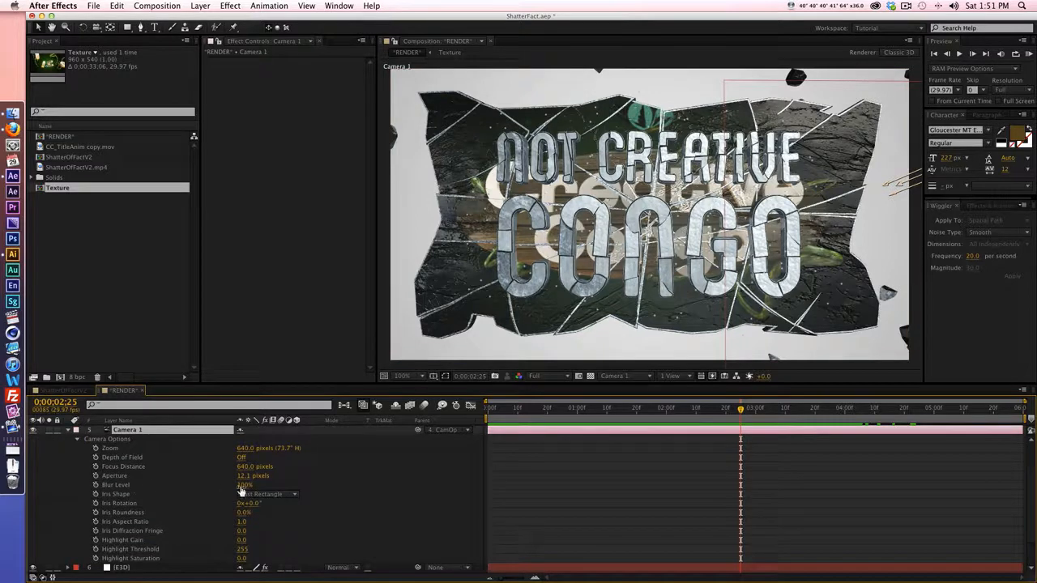
pyautogui.click(241, 458)
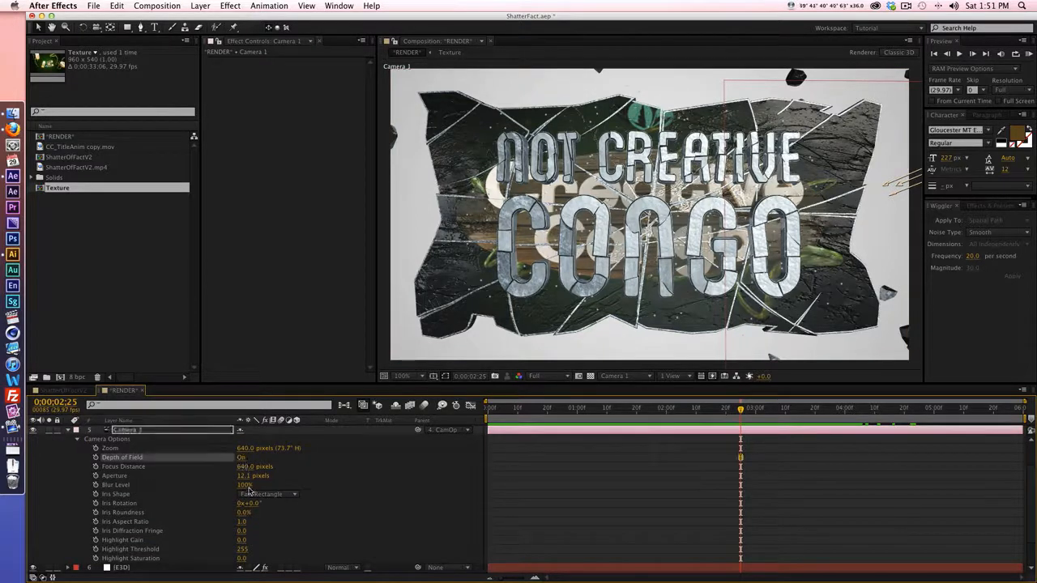
pyautogui.click(247, 475)
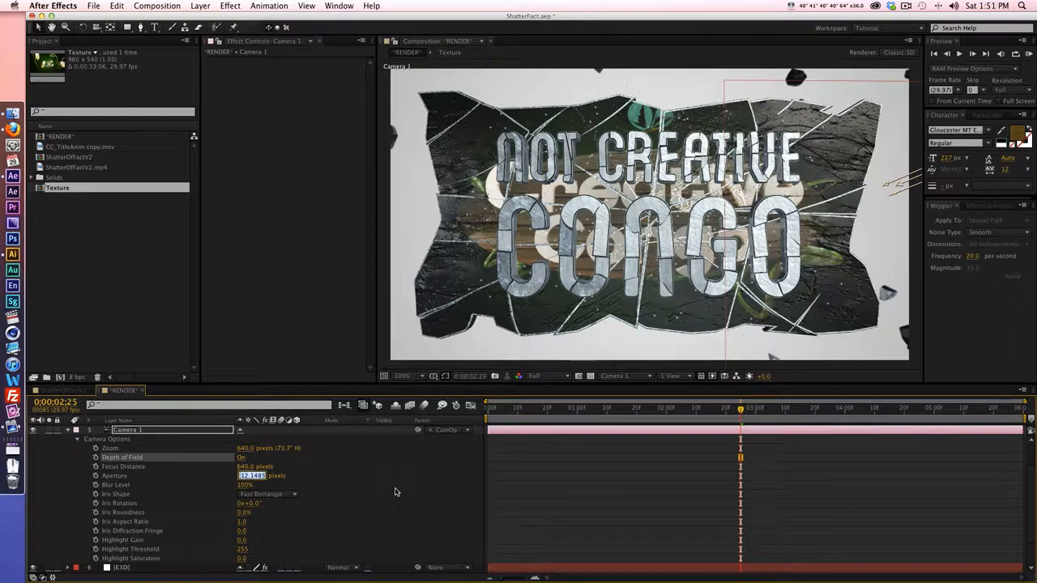
pyautogui.write('50')
pyautogui.press('Return')
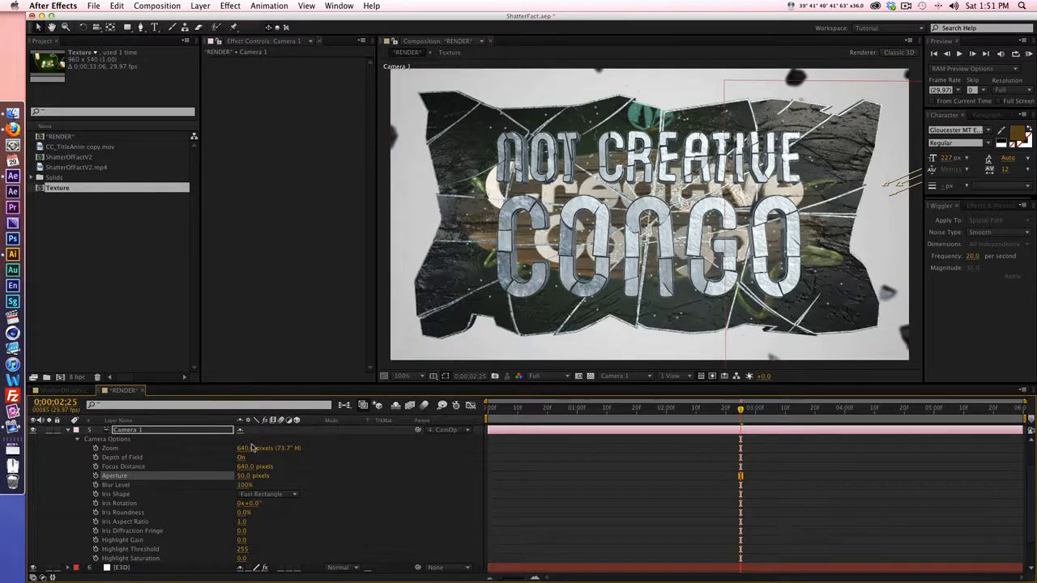
pyautogui.click(67, 430)
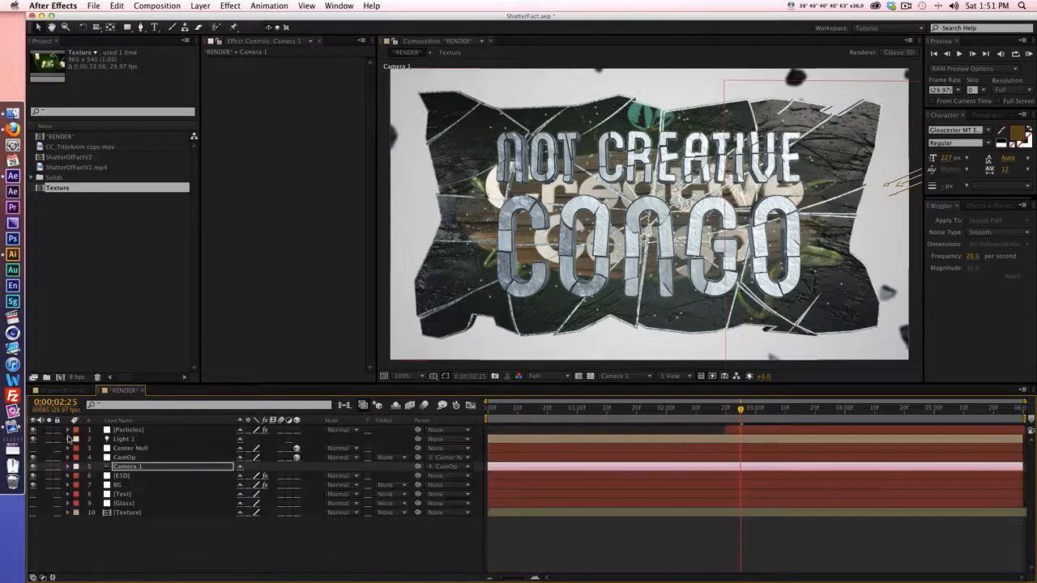
# Step: Move the Particles layer directly below Camera 1 and enable motion blur for the Particles and E3D layers and the composition
pyautogui.click(152, 430)
pyautogui.moveTo(160, 434); pyautogui.dragTo(166, 471)
pyautogui.click(282, 468)
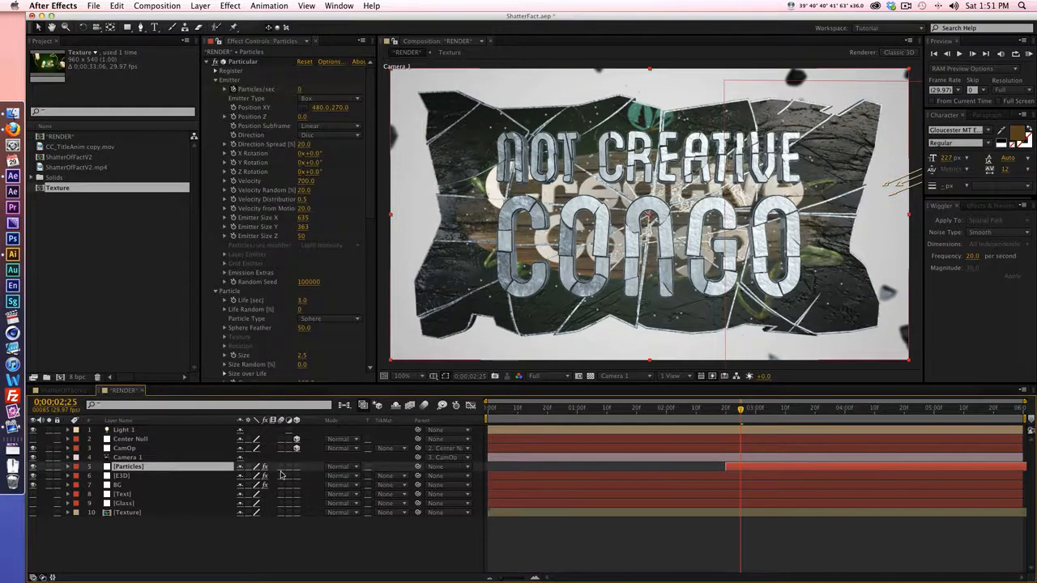
pyautogui.click(282, 477)
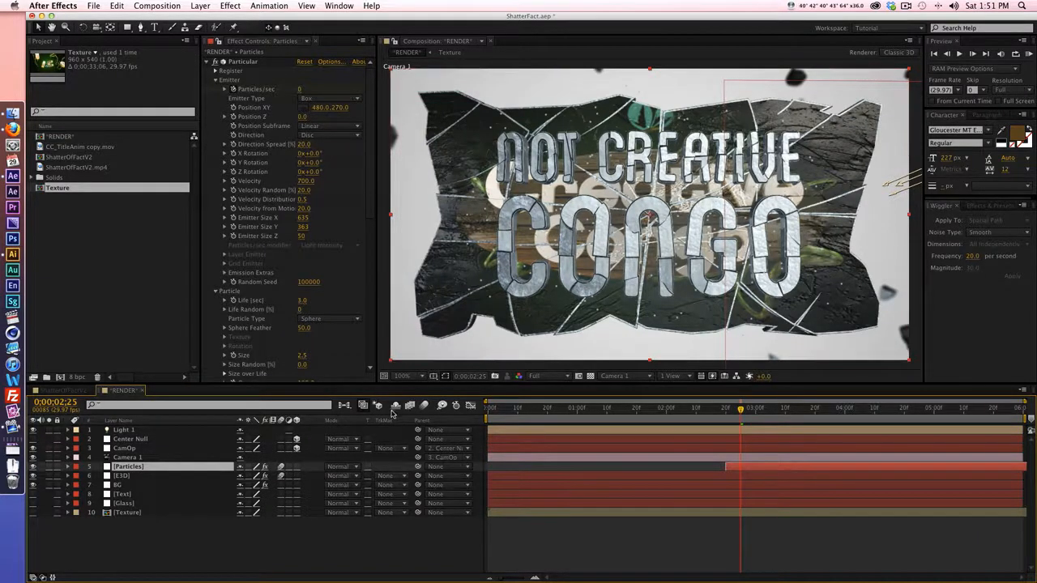
pyautogui.click(424, 405)
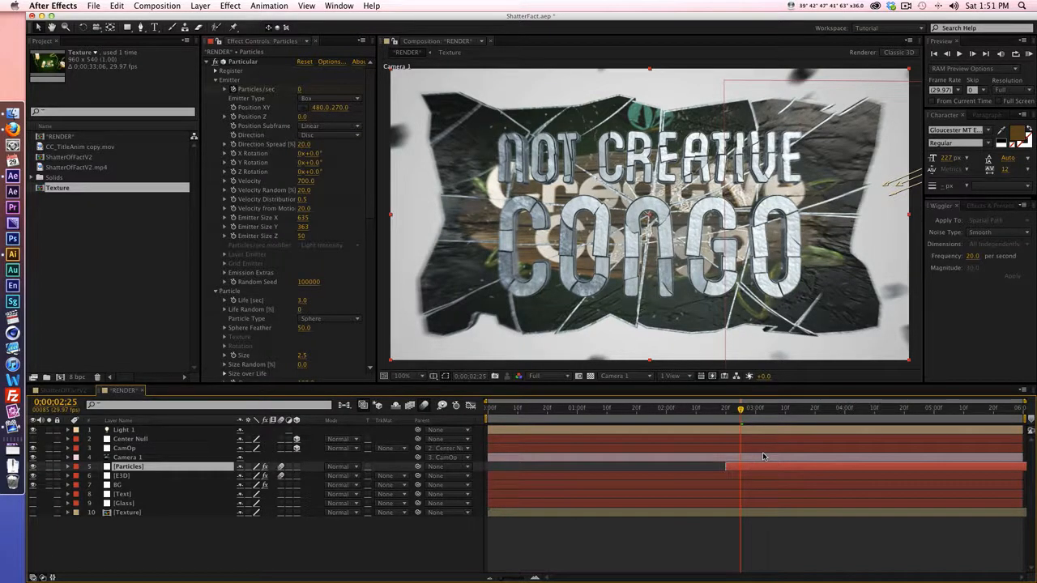
pyautogui.click(738, 410)
pyautogui.moveTo(720, 412); pyautogui.dragTo(804, 414)
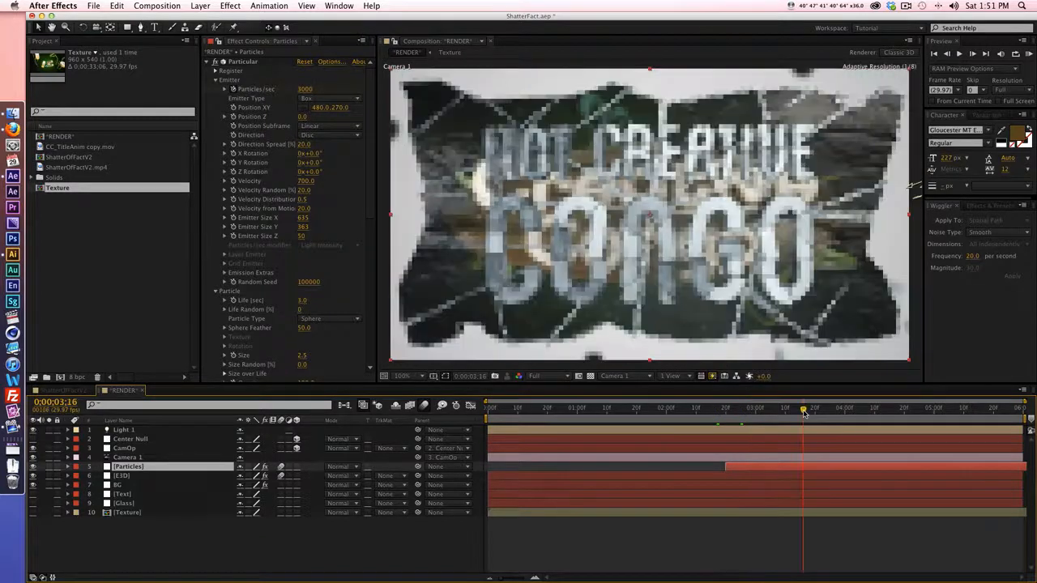
# Step: Examine the finished look in the ShatterOfFactV2 reference composition and return to the RENDER composition
pyautogui.rightClick(231, 543)
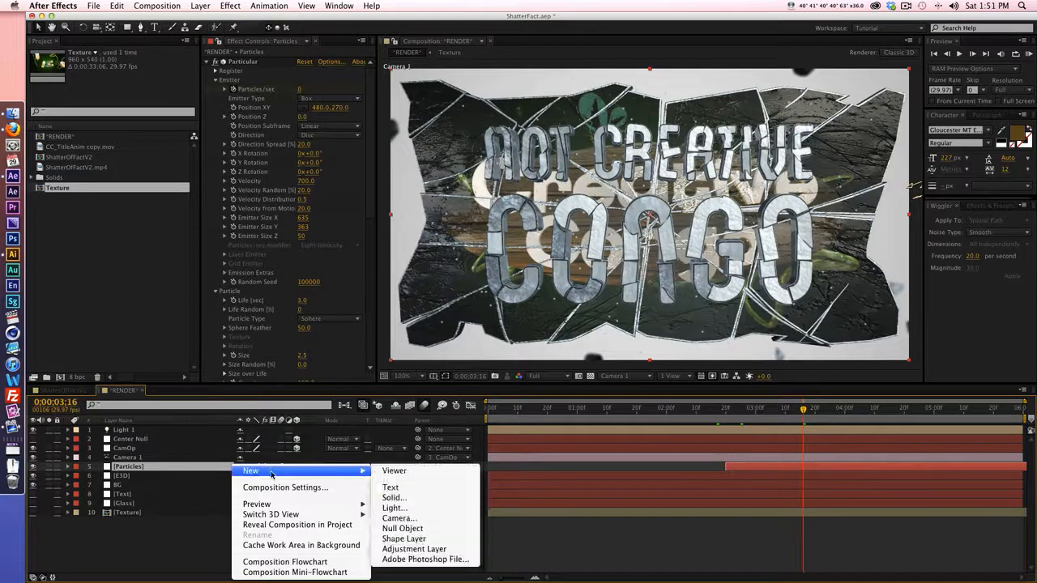
pyautogui.click(86, 286)
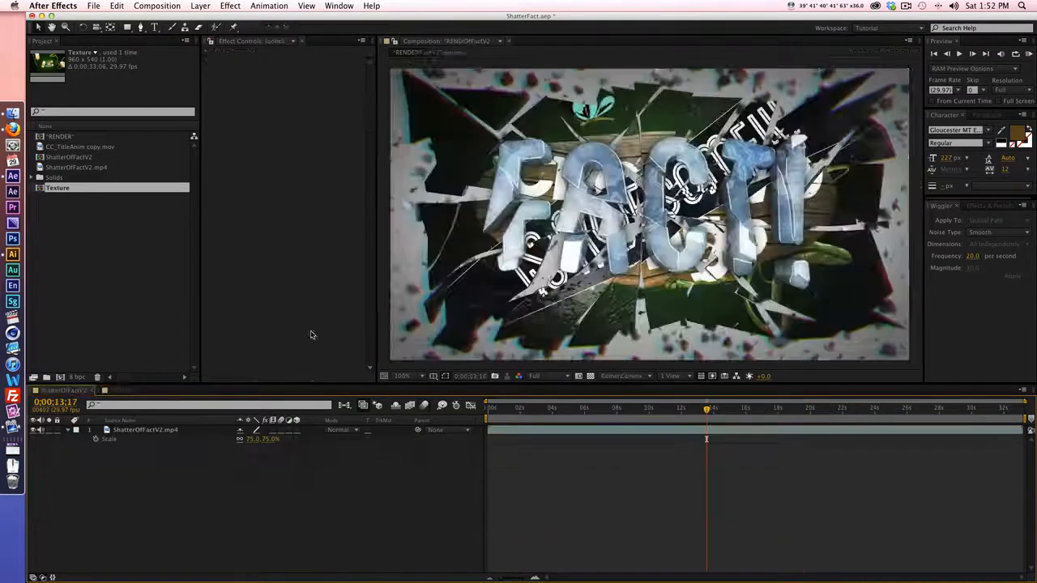
pyautogui.click(125, 392)
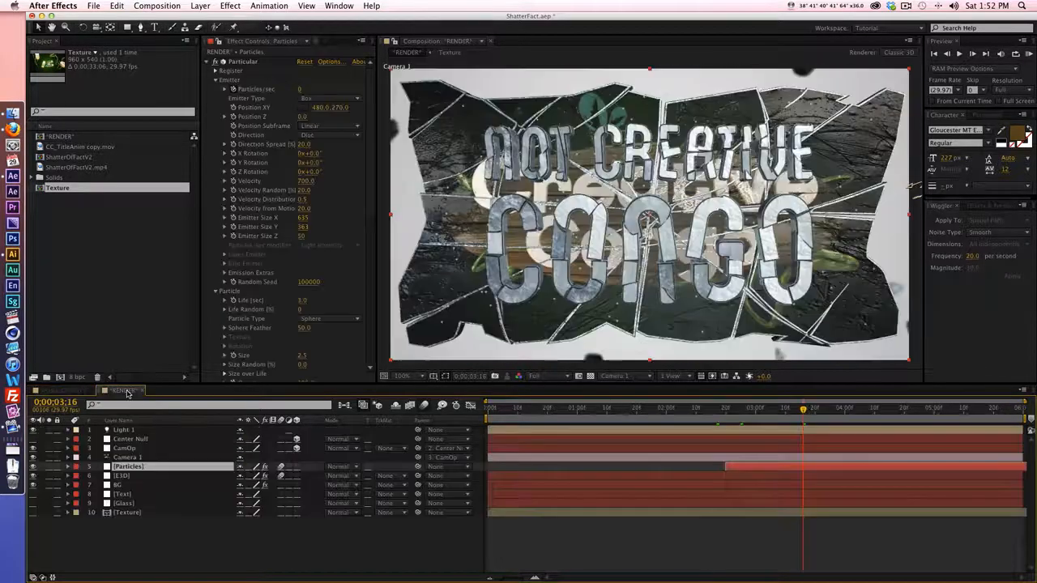
# Step: Add an adjustment layer above all layers in the RENDER composition and name it RGB Split
pyautogui.rightClick(232, 550)
pyautogui.moveTo(356, 470)
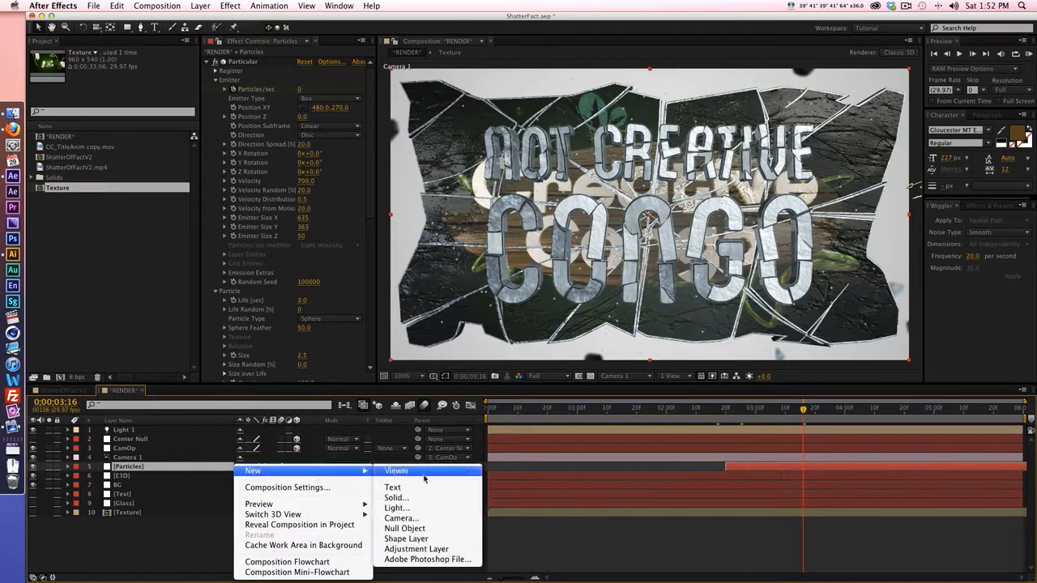
pyautogui.click(437, 550)
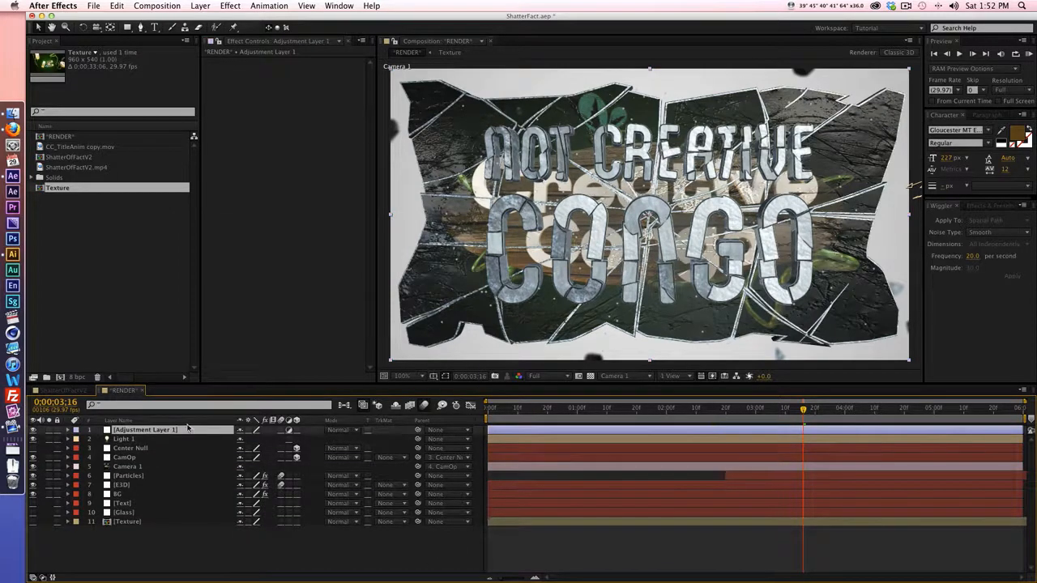
pyautogui.press('Return')
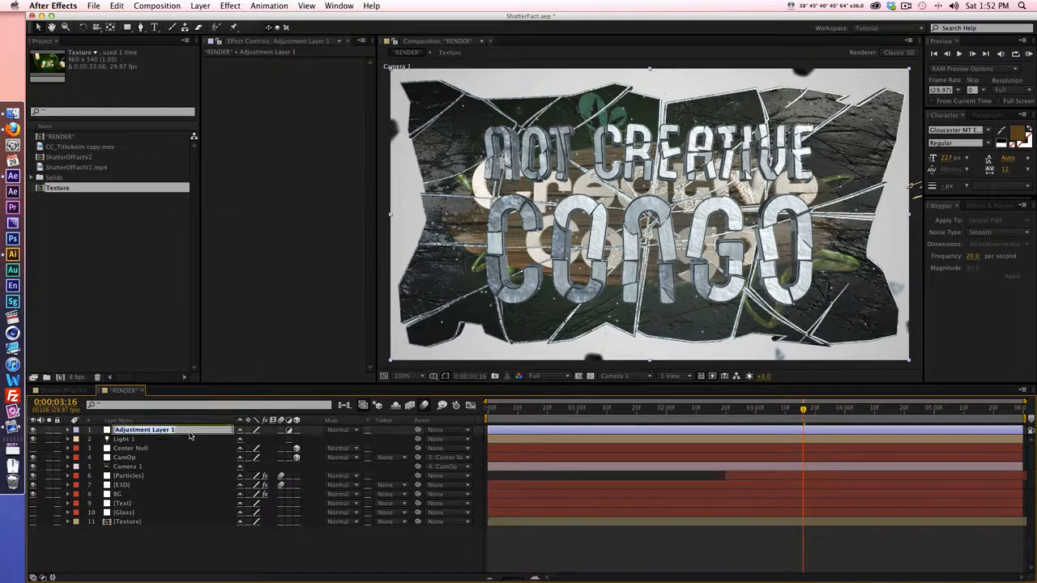
pyautogui.write('RGB Split')
pyautogui.press('Return')
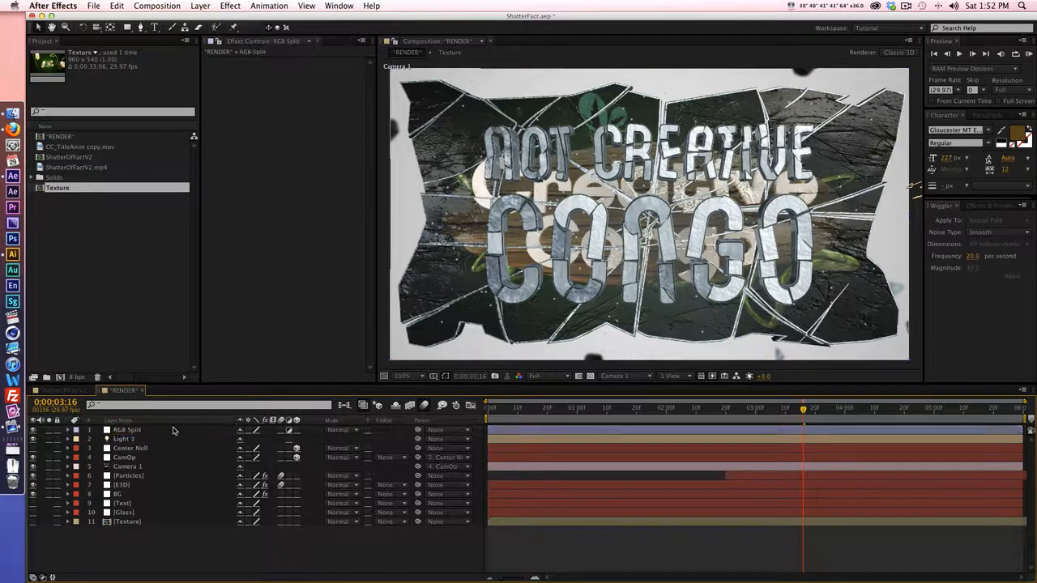
# Step: Apply the Video Copilot Twitch effect to the RGB Split layer and enable its Slide operator
pyautogui.rightClick(292, 156)
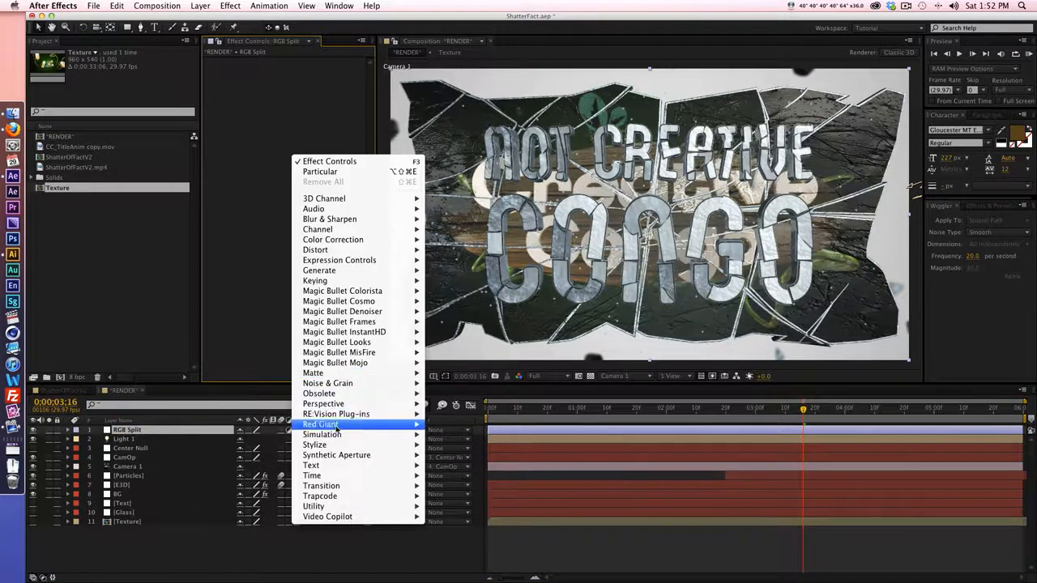
pyautogui.moveTo(352, 517)
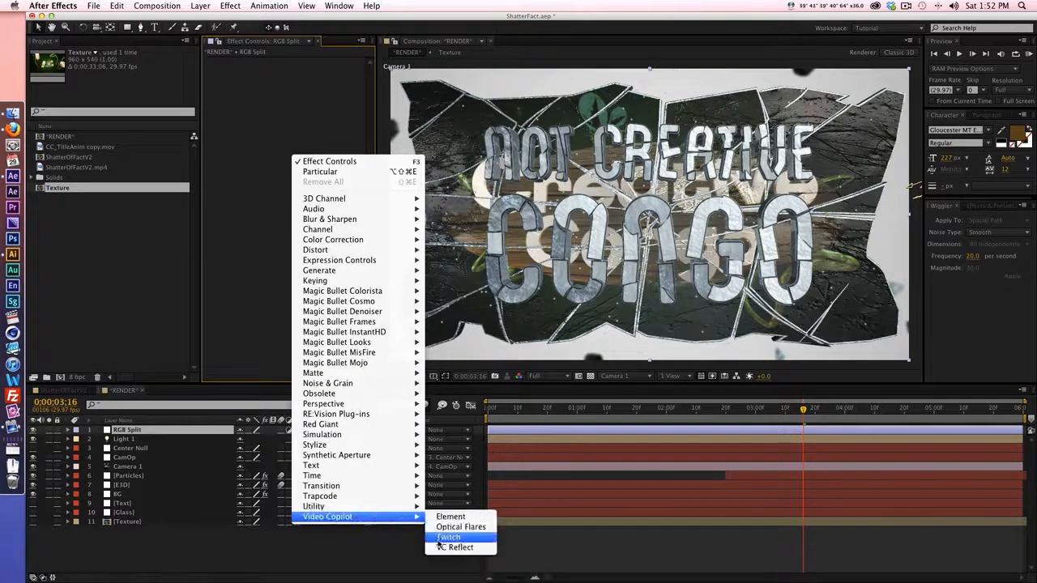
pyautogui.click(438, 543)
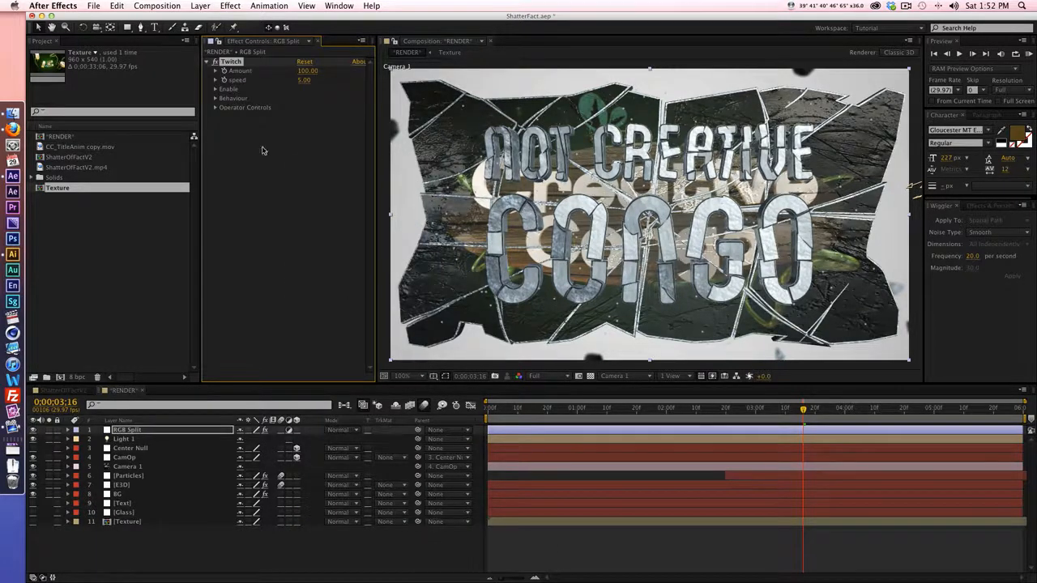
pyautogui.click(216, 89)
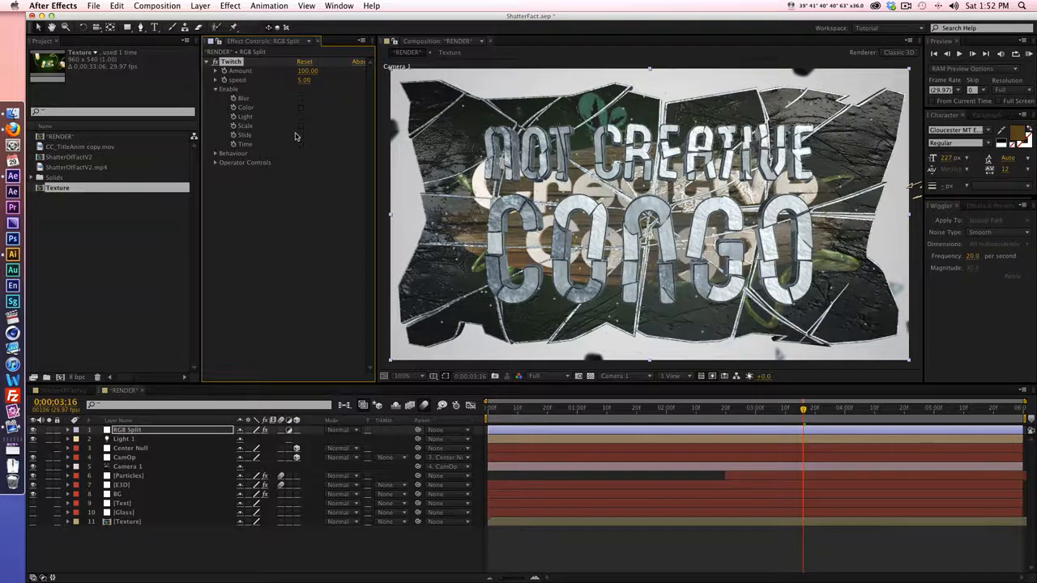
pyautogui.click(299, 136)
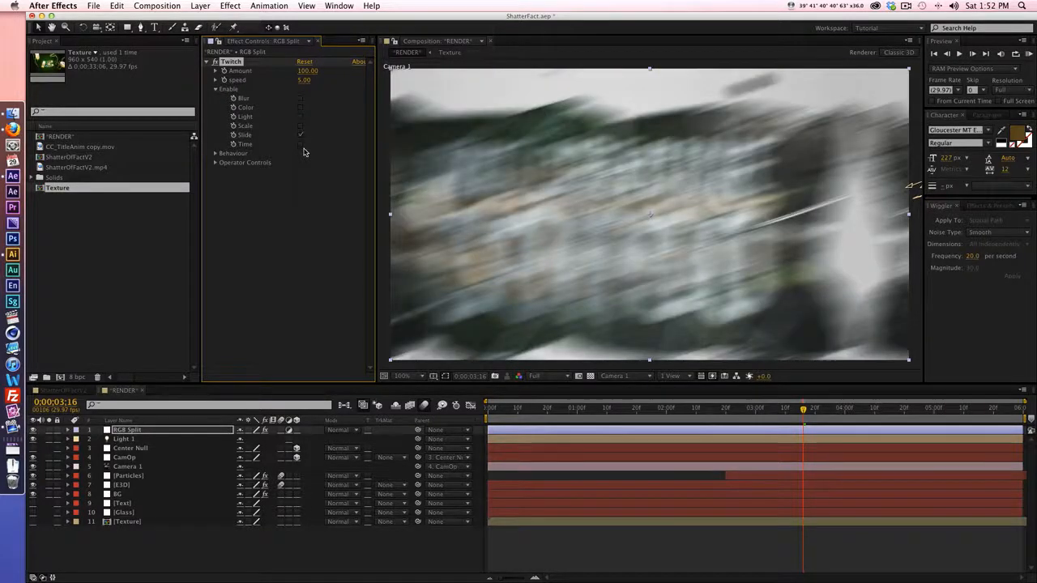
# Step: Set Twitch's Slide Amount to 2, Slide Direction to 135°, Slide Tendency to 1, Slide RGB Split to 41 and Slide Motion Blur to 81
pyautogui.click(214, 163)
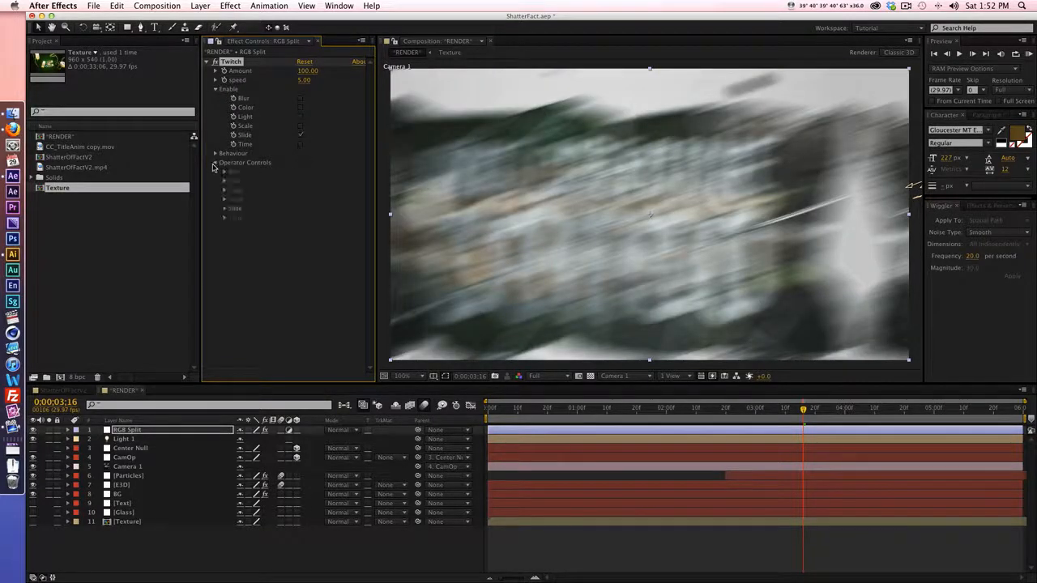
pyautogui.click(221, 210)
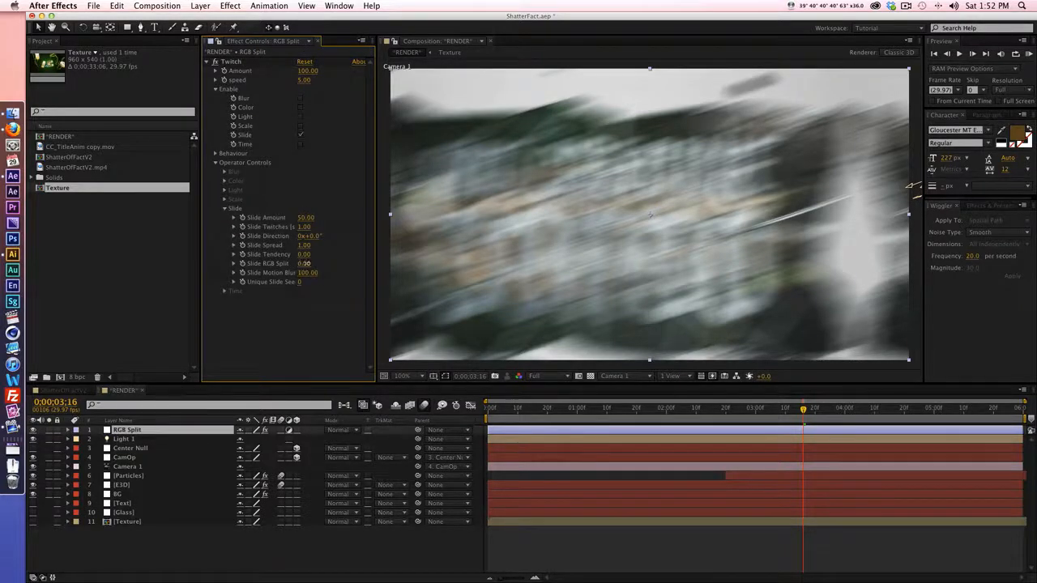
pyautogui.moveTo(303, 266); pyautogui.dragTo(322, 267)
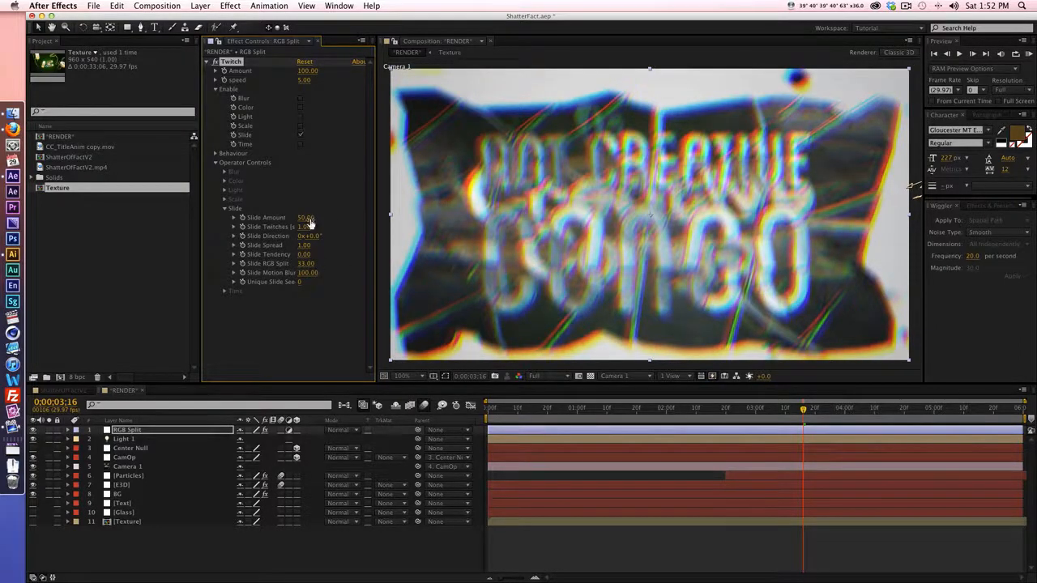
pyautogui.moveTo(306, 219); pyautogui.dragTo(279, 219)
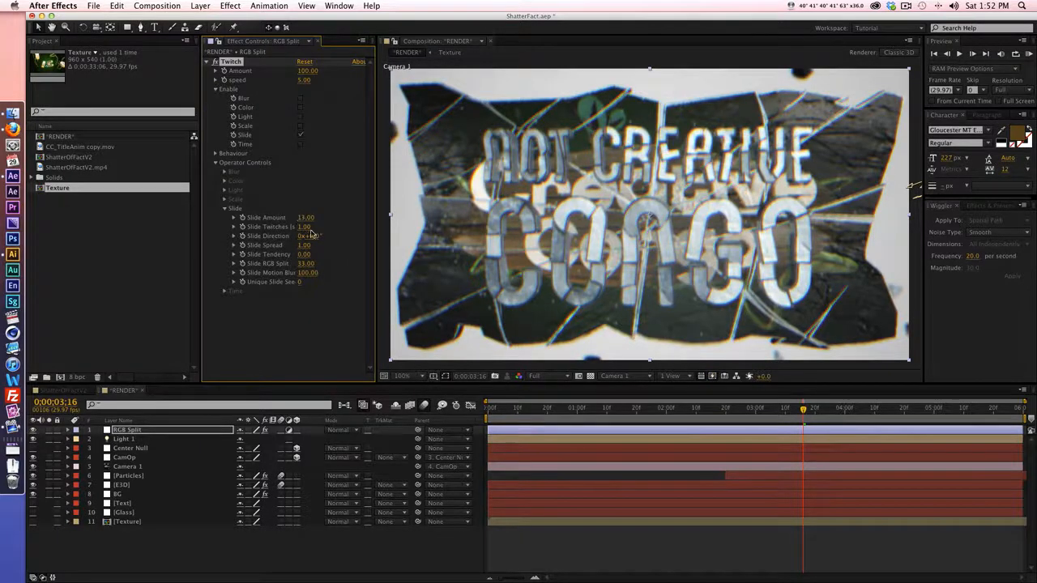
pyautogui.moveTo(307, 255); pyautogui.dragTo(313, 255)
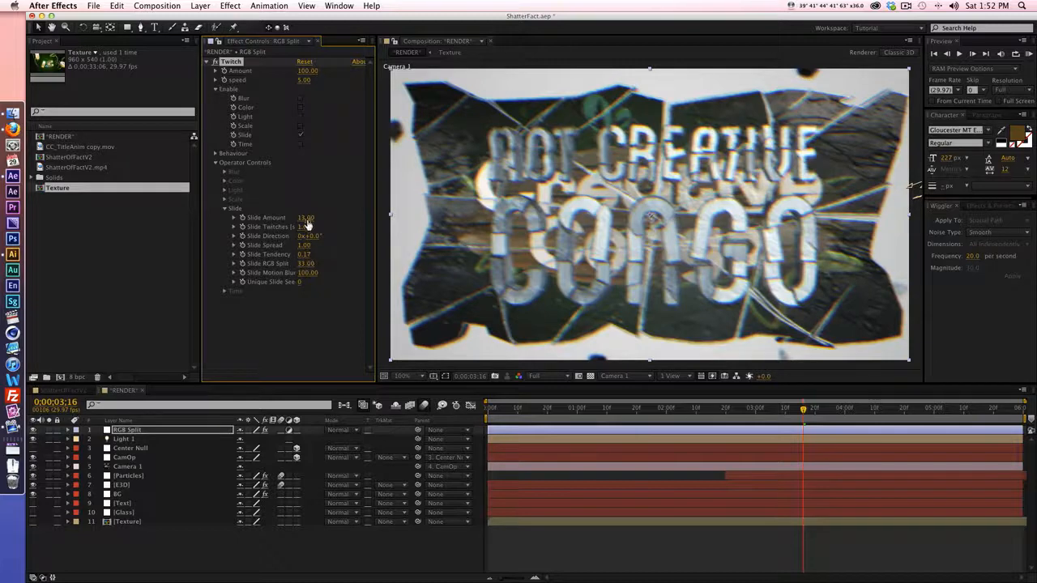
pyautogui.moveTo(306, 218); pyautogui.dragTo(310, 218)
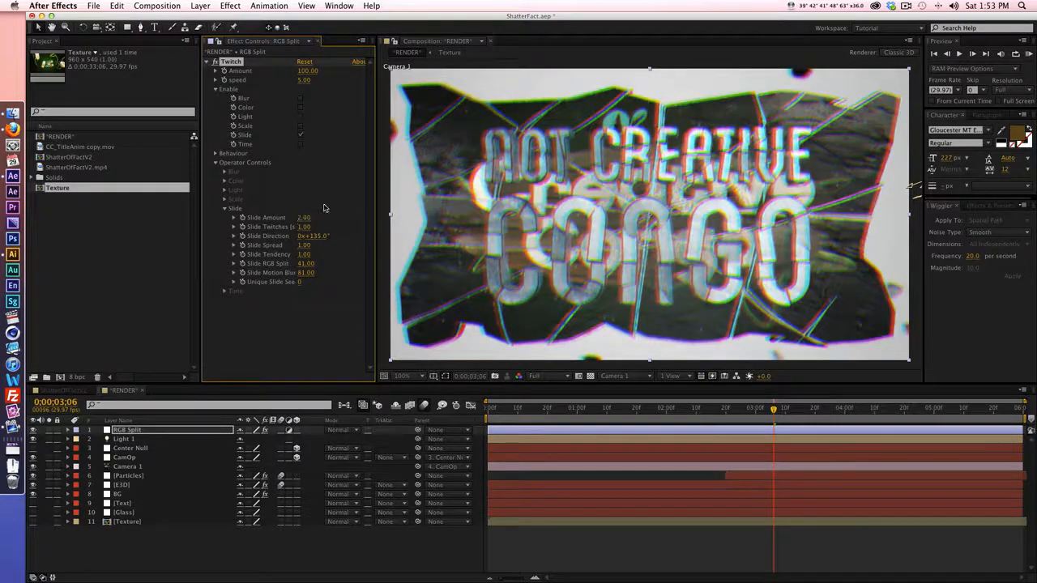
# Step: Pre-compose the RGB Split layer as RGB Split, moving all attributes into the new composition, and collapse the precomp layer's transformations
pyautogui.click(147, 431)
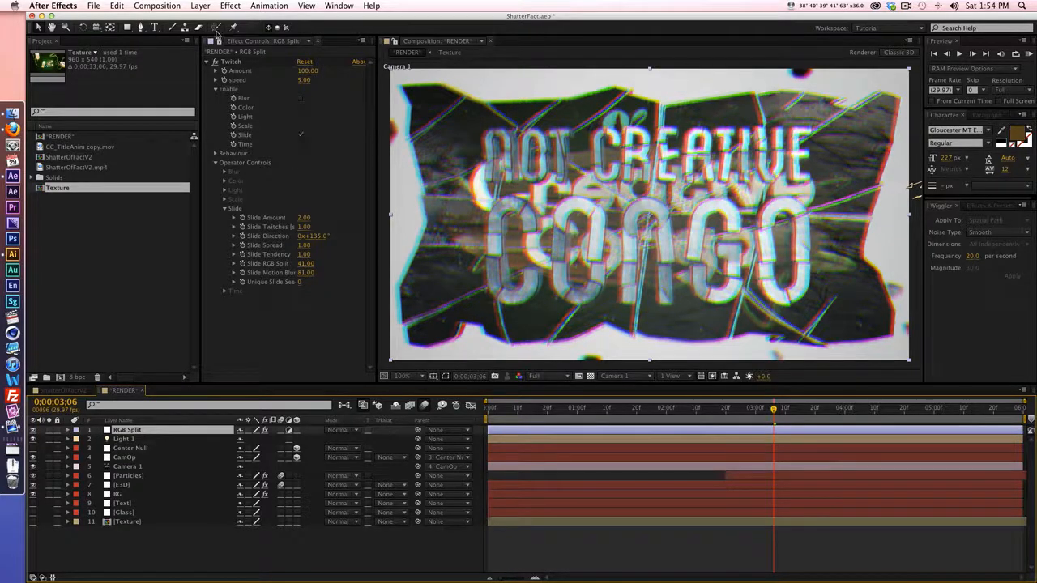
pyautogui.click(212, 62)
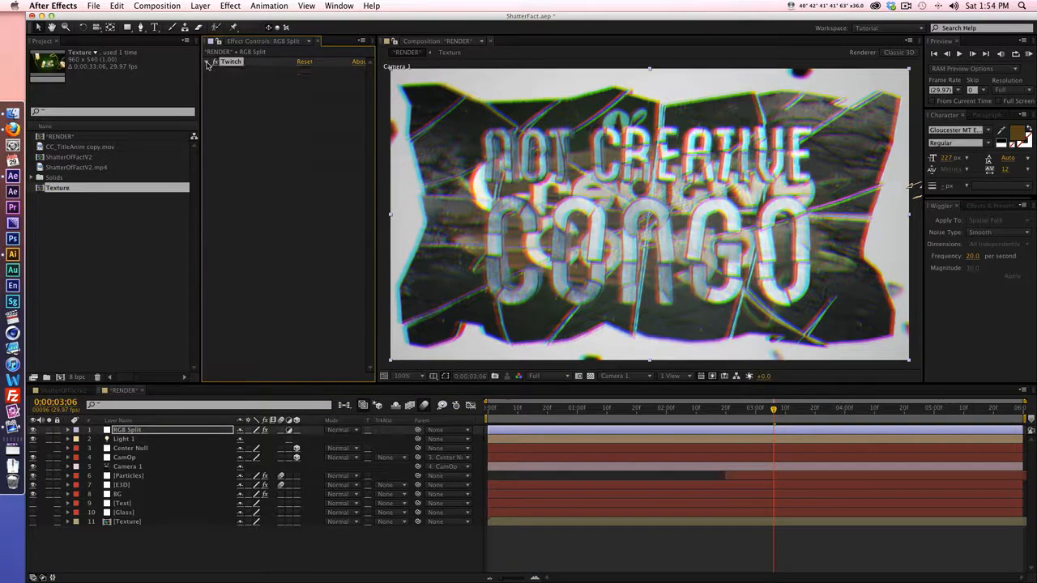
pyautogui.click(202, 429)
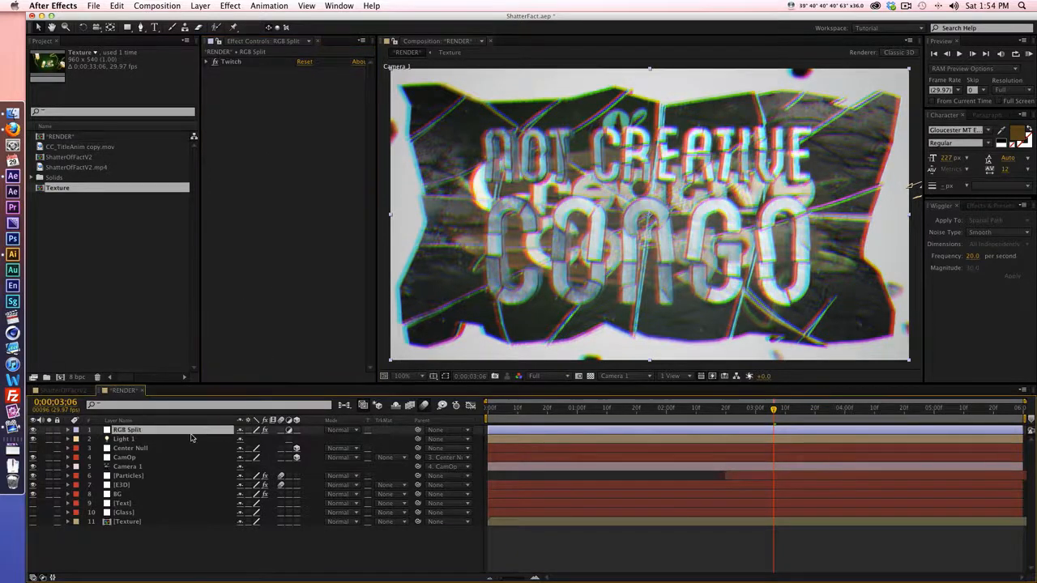
pyautogui.press('super+shift+c')
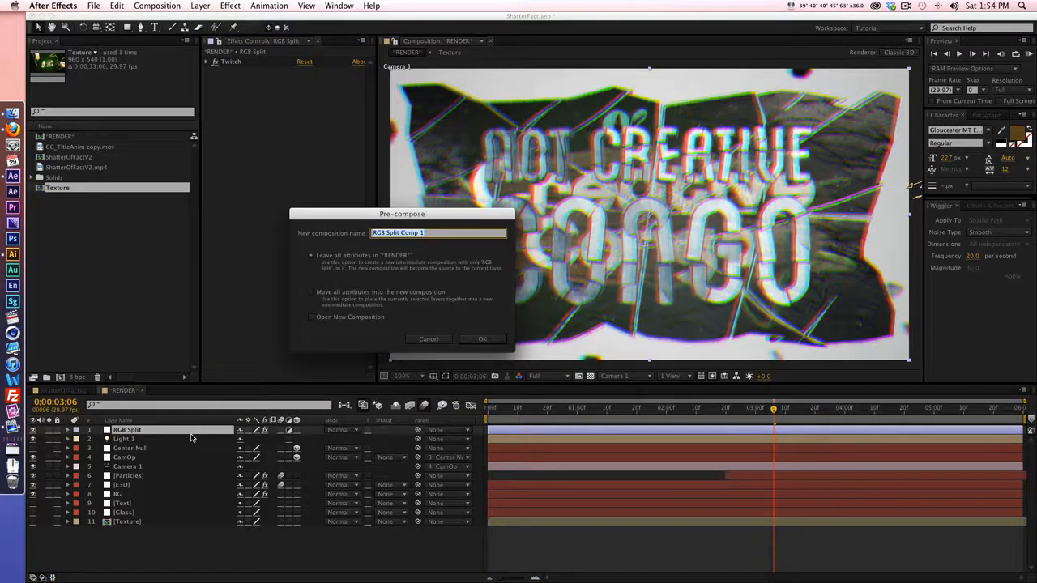
pyautogui.click(368, 294)
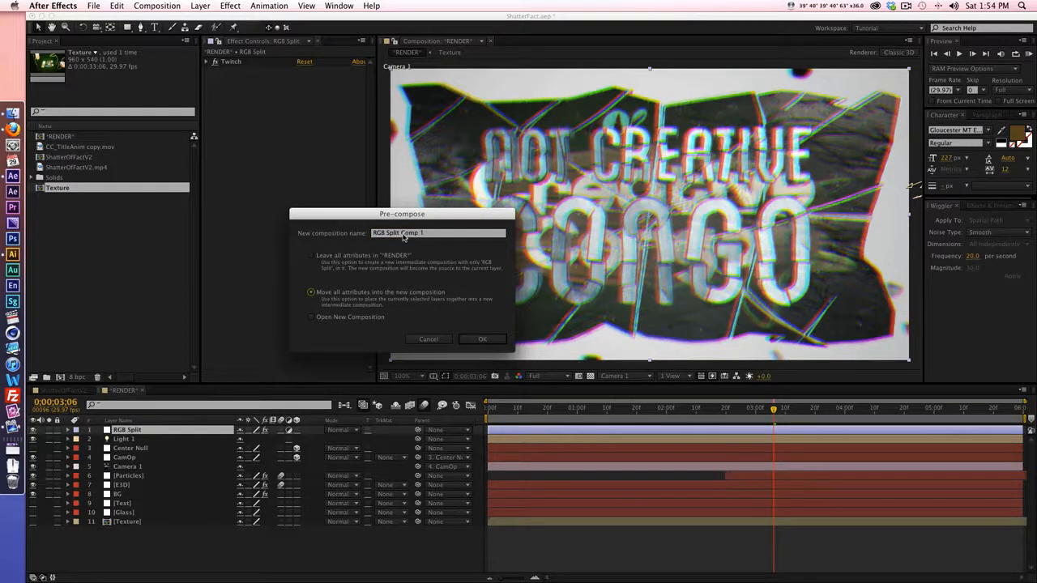
pyautogui.moveTo(401, 234); pyautogui.dragTo(479, 235)
pyautogui.press('BackSpace')
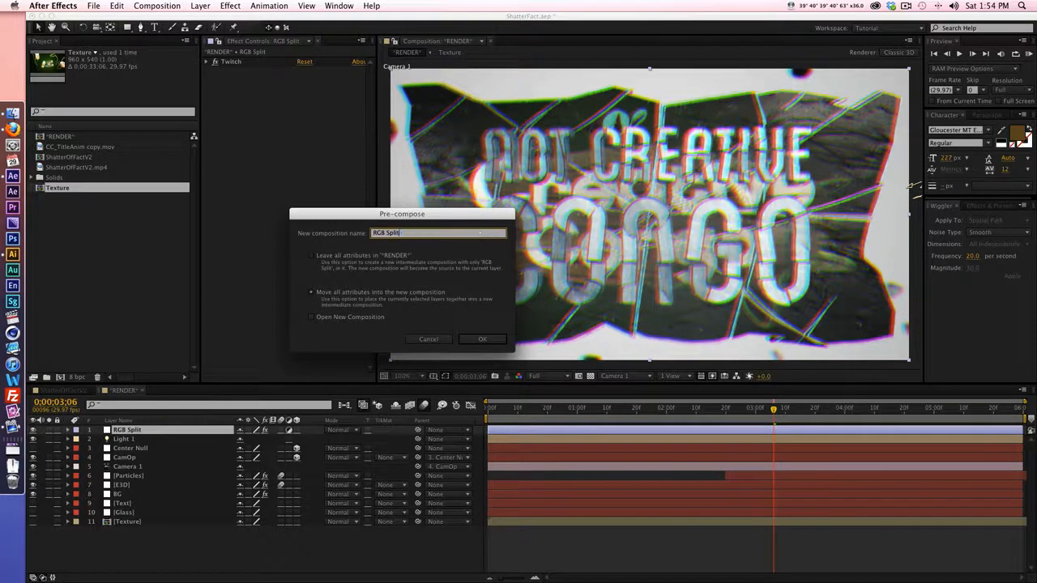
pyautogui.click(480, 339)
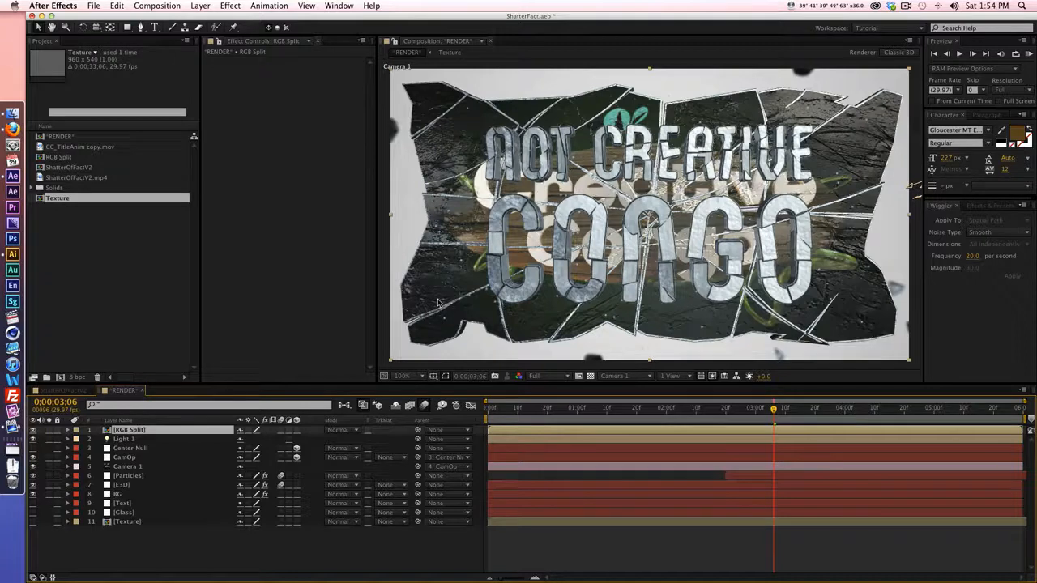
pyautogui.click(248, 430)
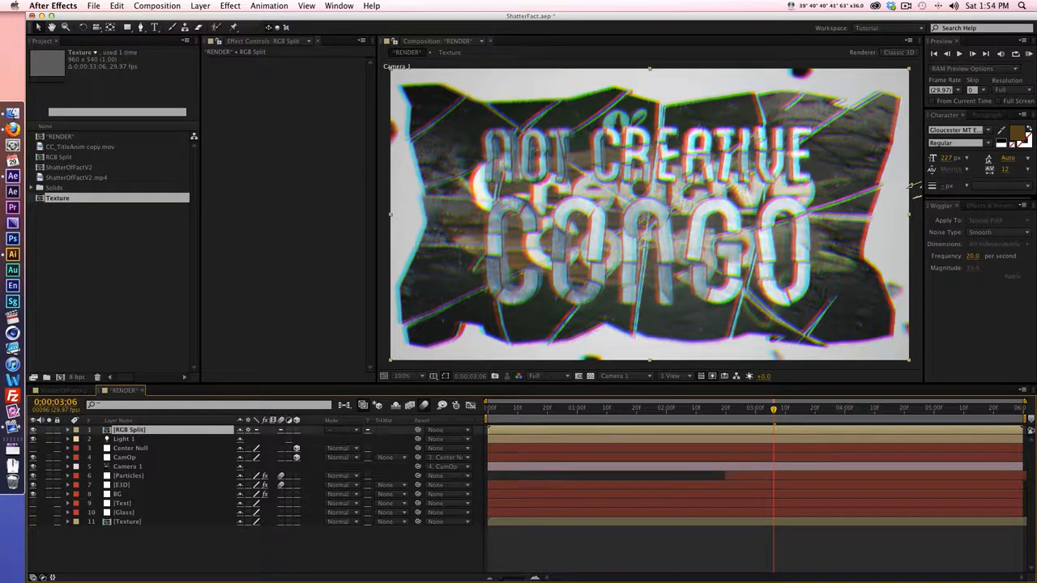
# Step: Switch to Firefox and view the Continuous Rasterization vs. Collapse Transformation tutorial from Creative Congo's tutorial list
pyautogui.press('super+Tab')
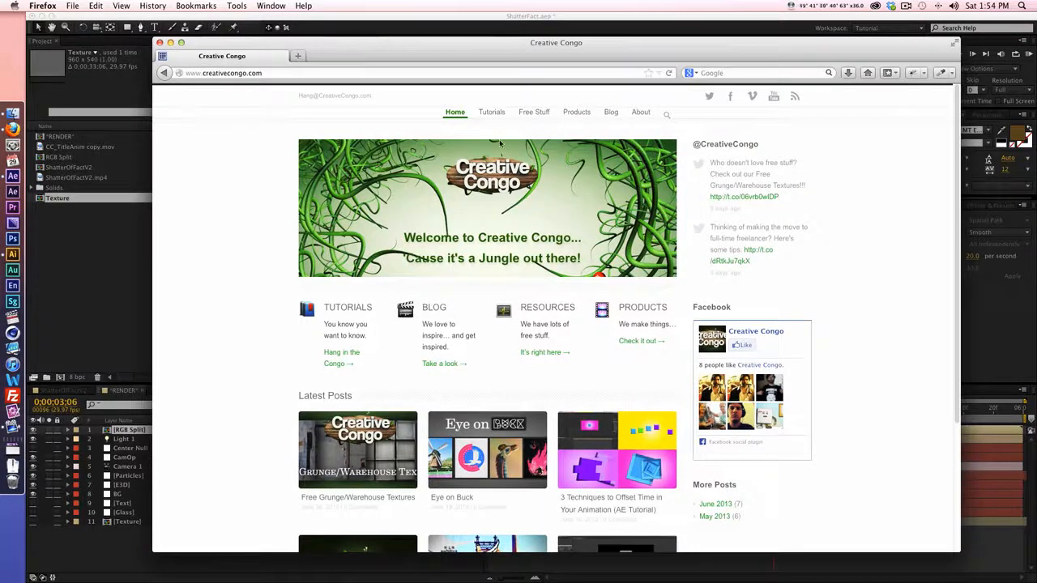
pyautogui.click(491, 113)
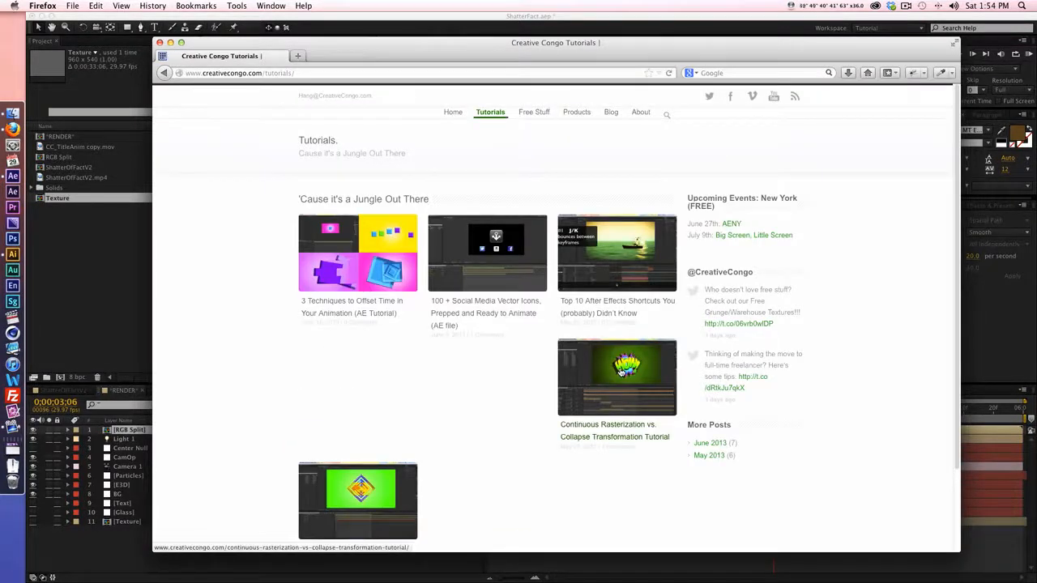
pyautogui.click(620, 370)
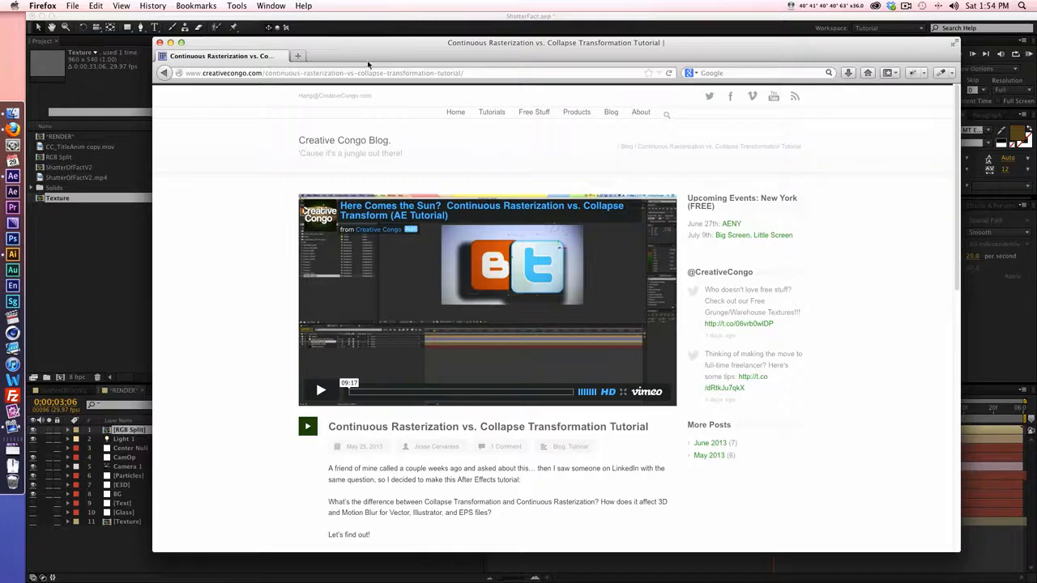
pyautogui.press('super+w')
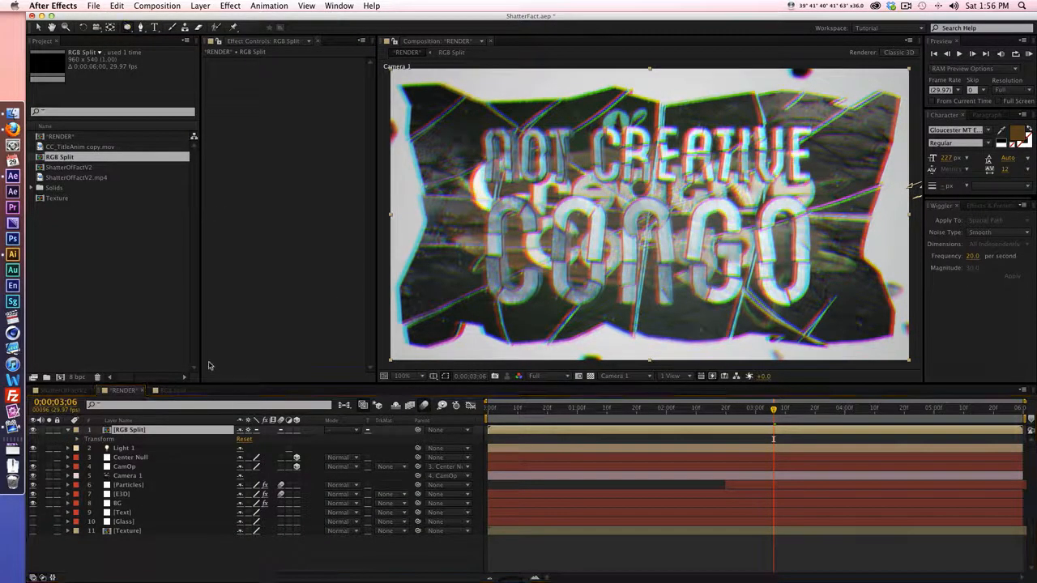
# Step: Draw a nearly frame-filling elliptical mask on the adjustment layer inside the RGB Split precomp, feather it 100 pixels and check the RENDER composition
pyautogui.click(139, 422)
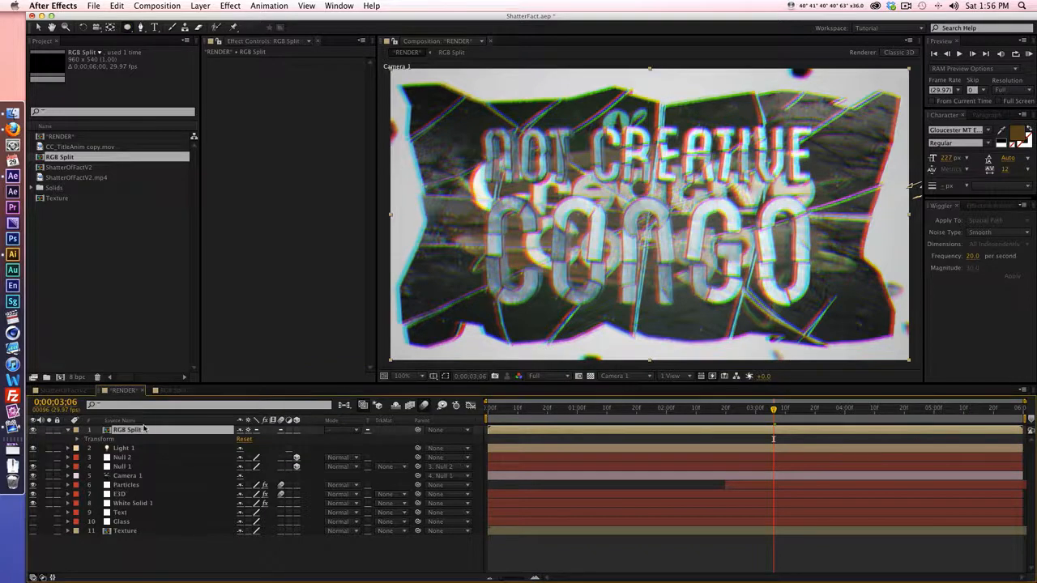
pyautogui.doubleClick(143, 429)
pyautogui.moveTo(400, 79); pyautogui.dragTo(898, 349)
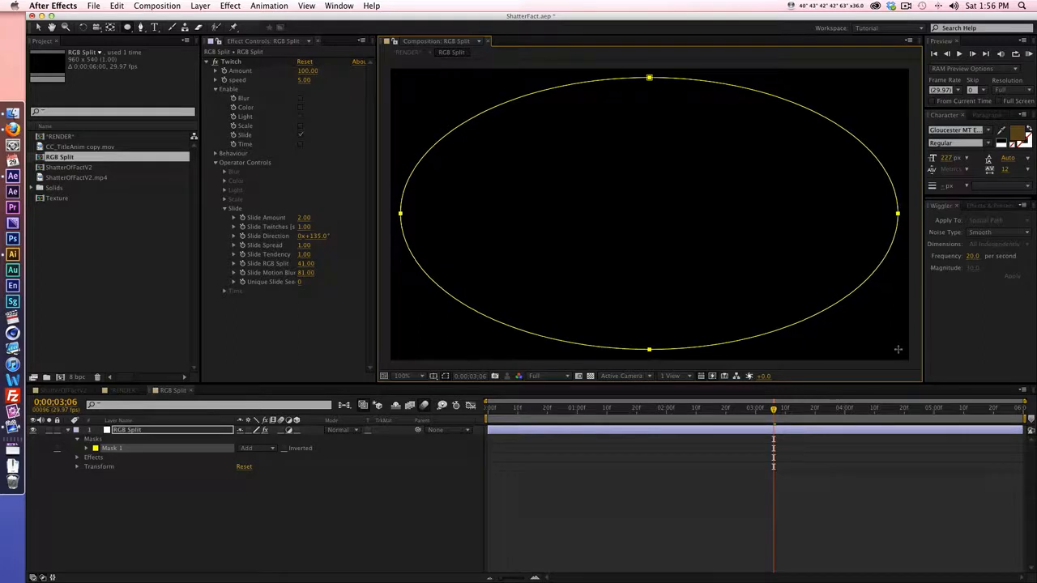
pyautogui.click(87, 449)
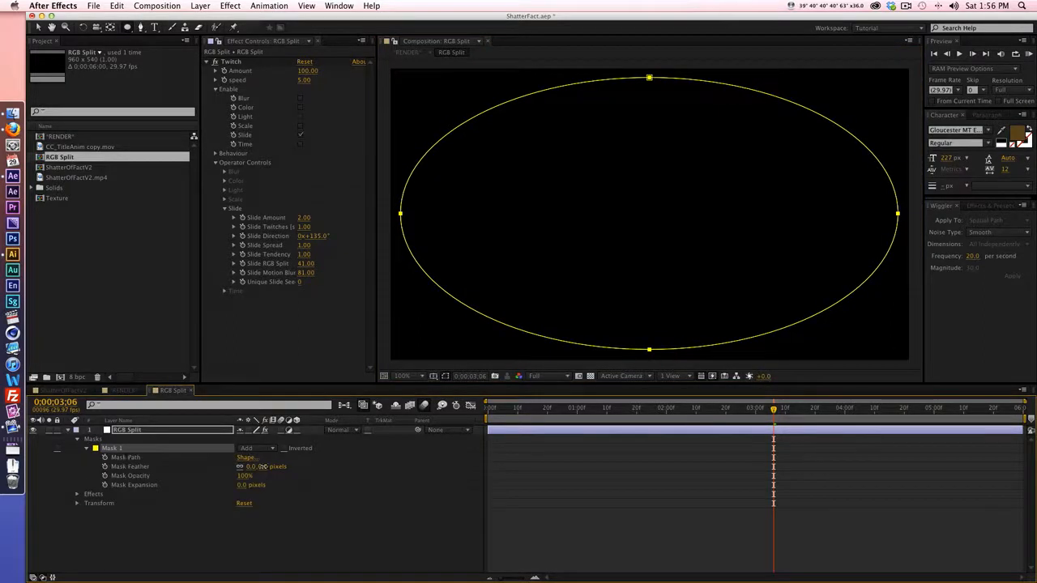
pyautogui.click(264, 466)
pyautogui.press('Return')
pyautogui.click(134, 392)
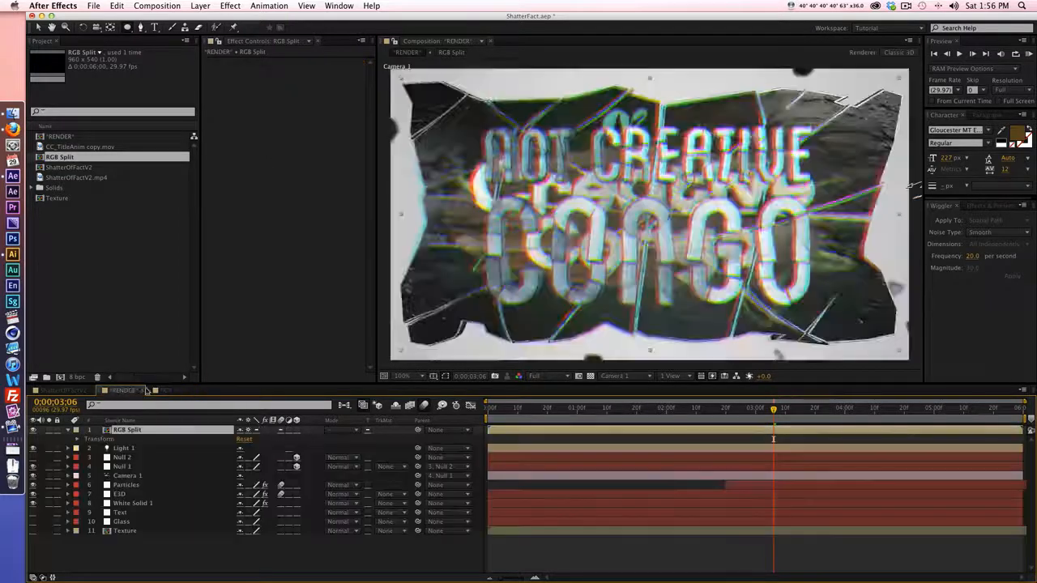
# Step: Set the RGB Split precomp's ellipse mask to Subtract, expand it by a little over 20 pixels and check the RENDER composition
pyautogui.click(167, 390)
pyautogui.click(244, 448)
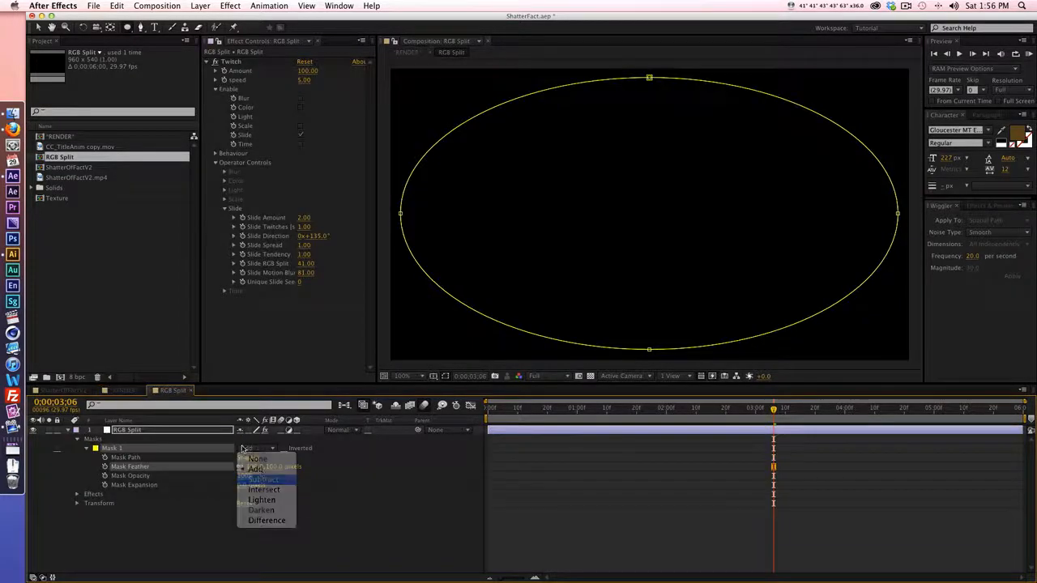
pyautogui.click(128, 392)
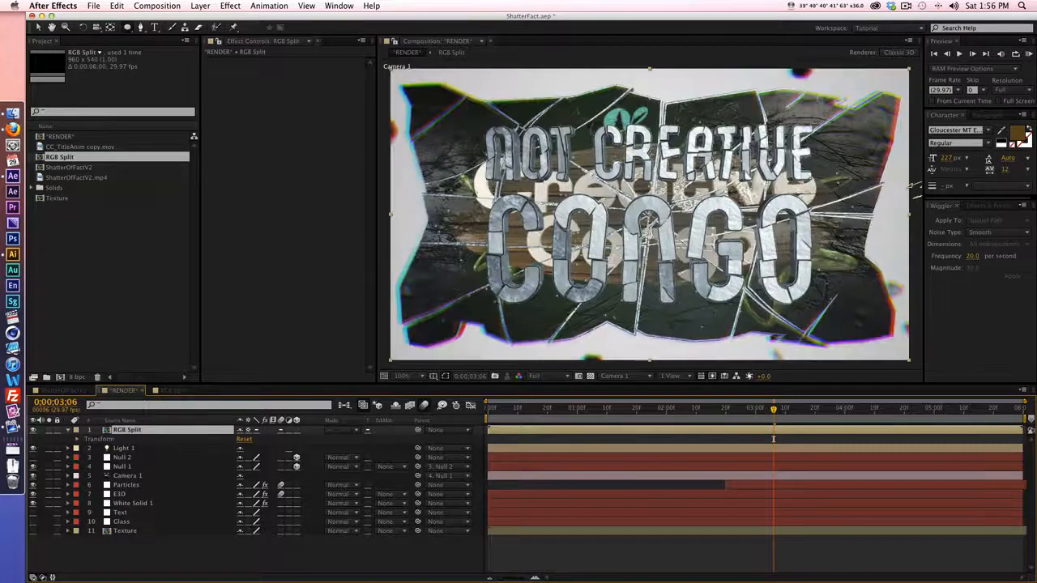
pyautogui.click(171, 391)
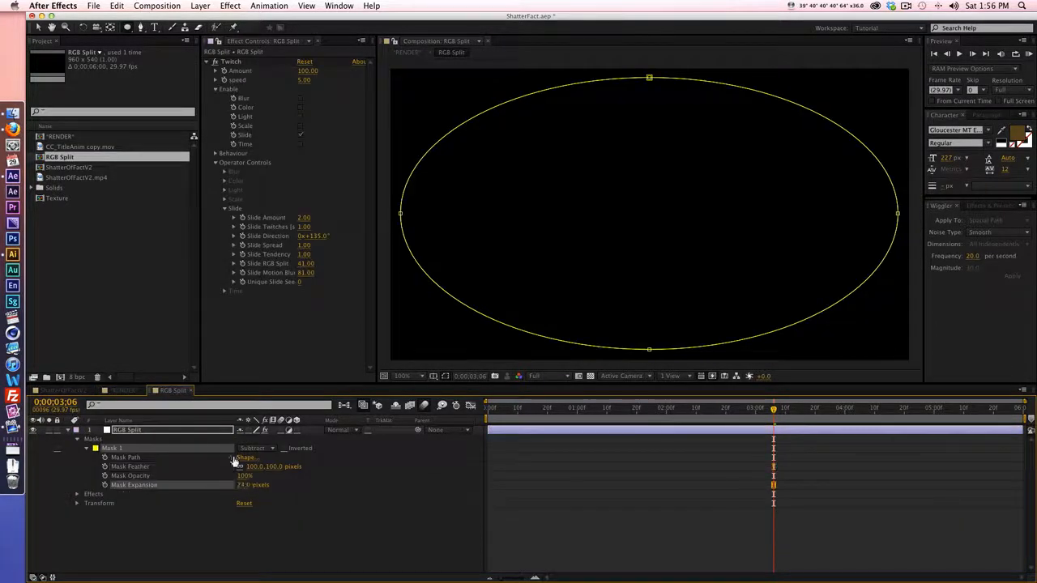
pyautogui.click(123, 391)
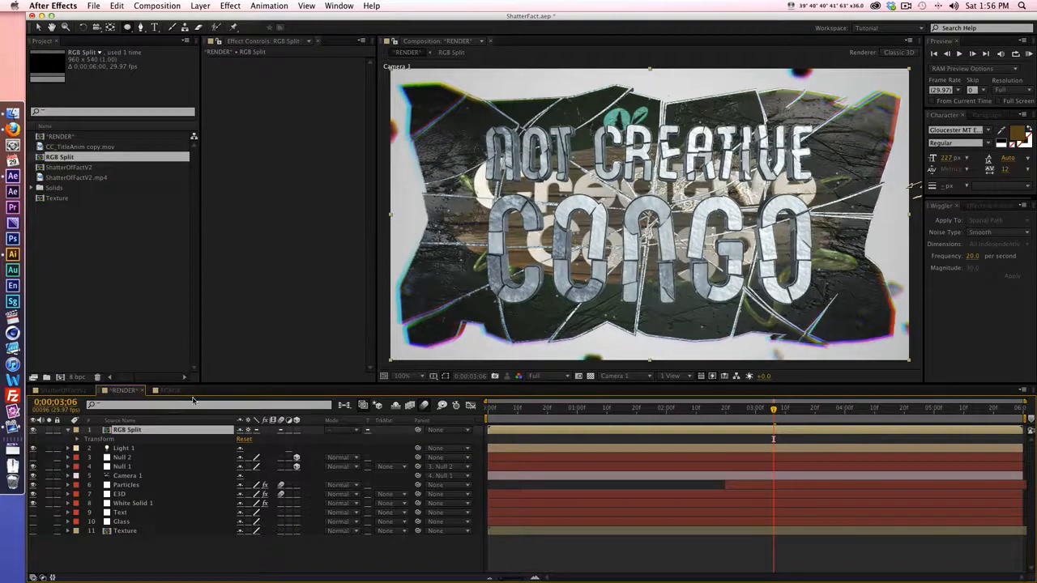
# Step: Freeze the RGB Split layer on its frame at 0:00:02:19 and scrub forward to about 0:00:03:11 to check the effect
pyautogui.moveTo(769, 409); pyautogui.dragTo(723, 412)
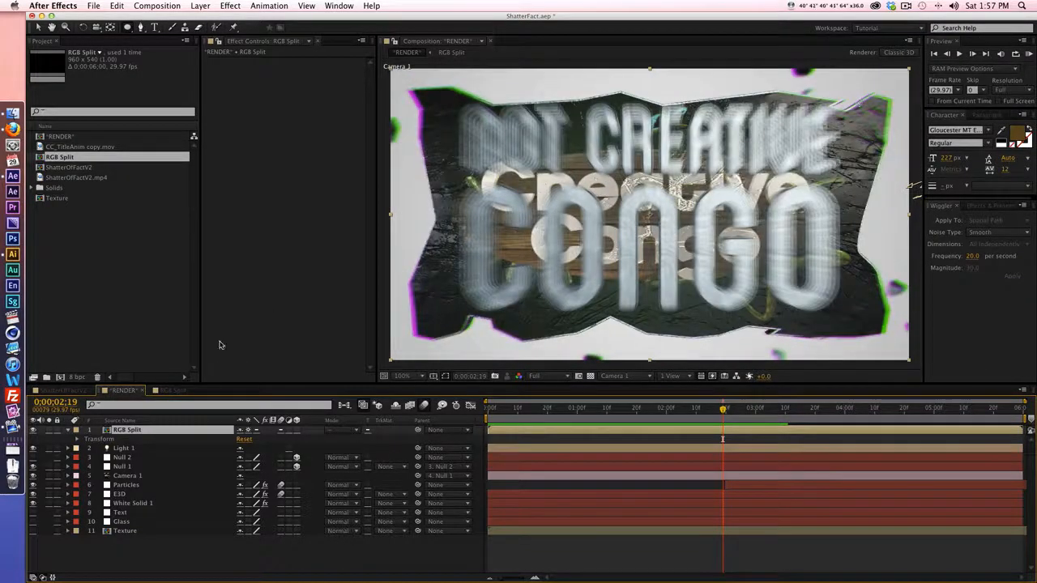
pyautogui.rightClick(179, 433)
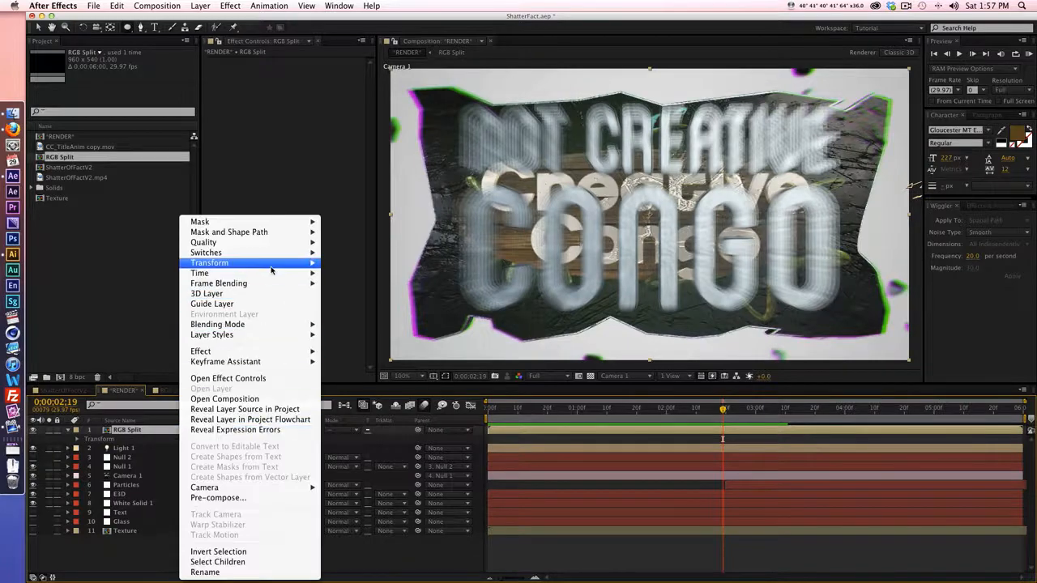
pyautogui.moveTo(276, 273)
pyautogui.click(376, 273)
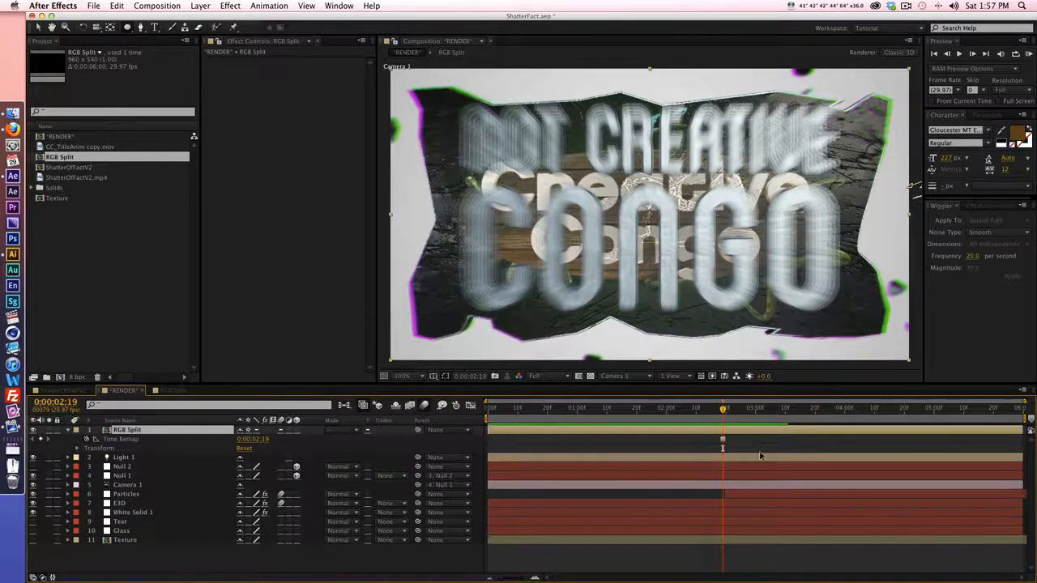
pyautogui.moveTo(723, 410); pyautogui.dragTo(804, 413)
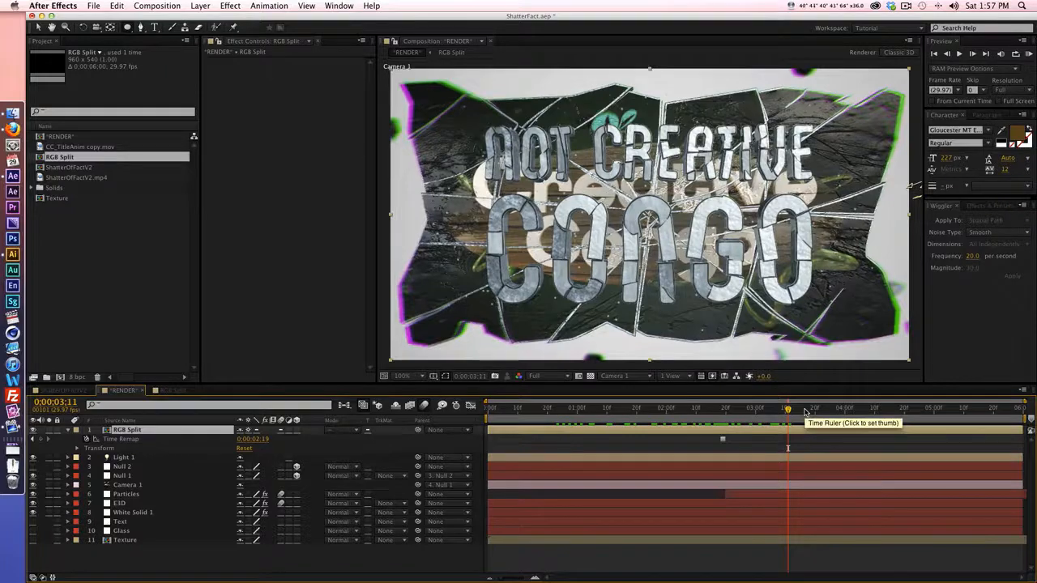
# Step: RAM preview the RENDER composition to examine the finished shatter title, ending at 0:00:03:05
pyautogui.press('KP_0')
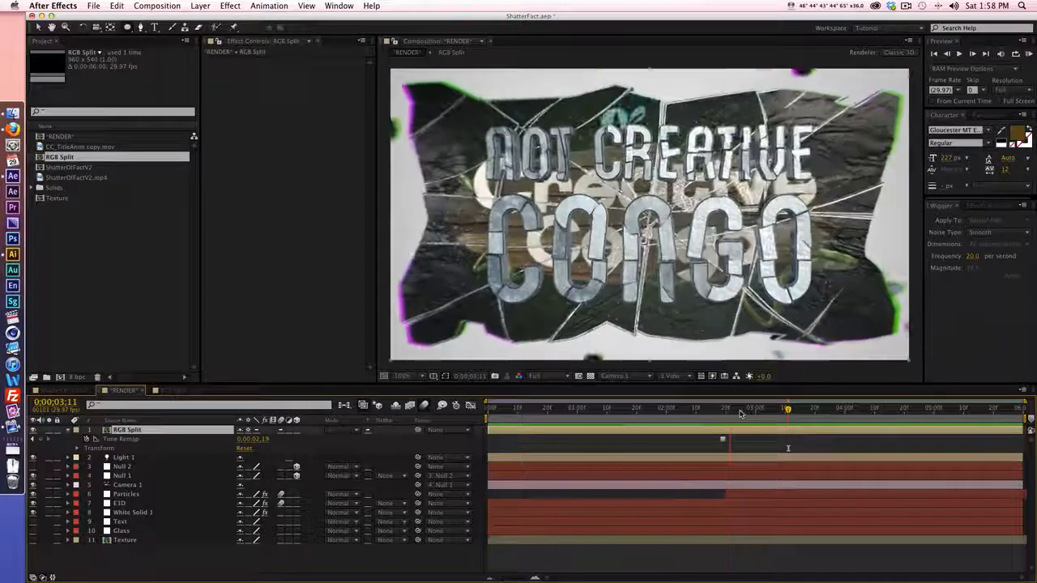
pyautogui.click(776, 410)
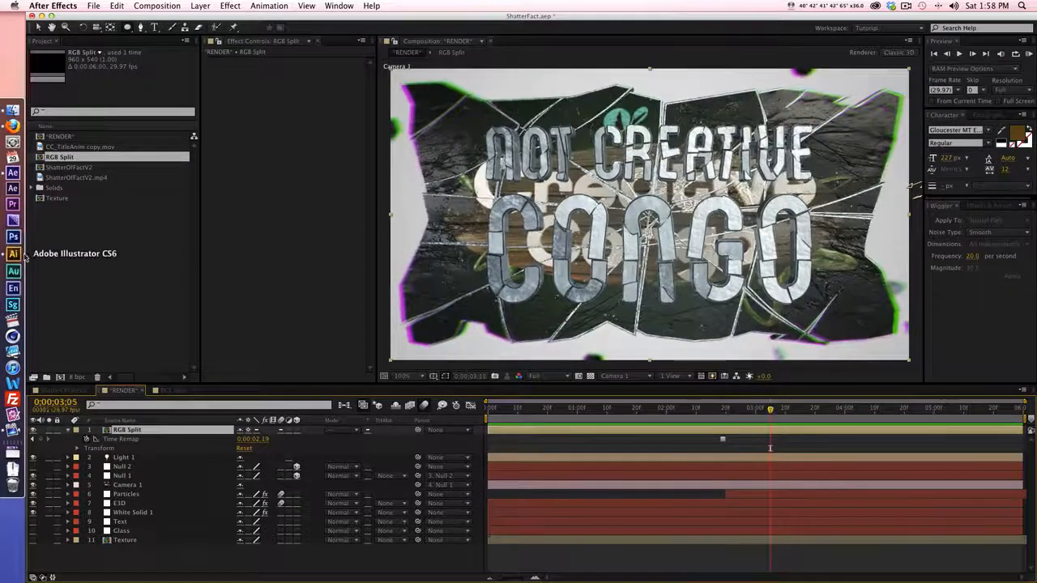
# Step: Switch to Illustrator to view the cracked CREATIVE CONGO lettering in the Untitled-2 document, and return to After Effects
pyautogui.click(12, 254)
pyautogui.click(238, 67)
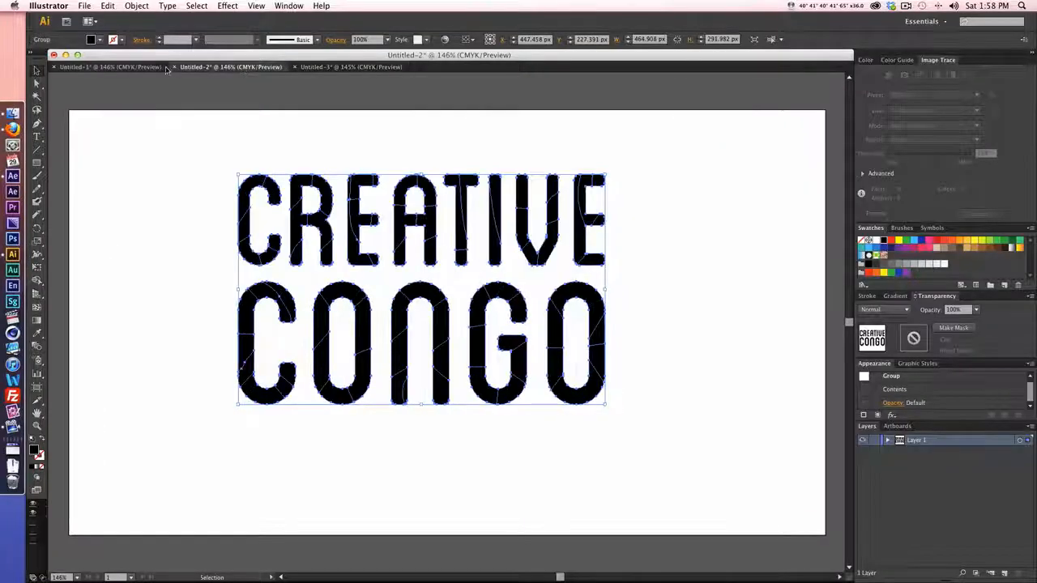
pyautogui.click(13, 176)
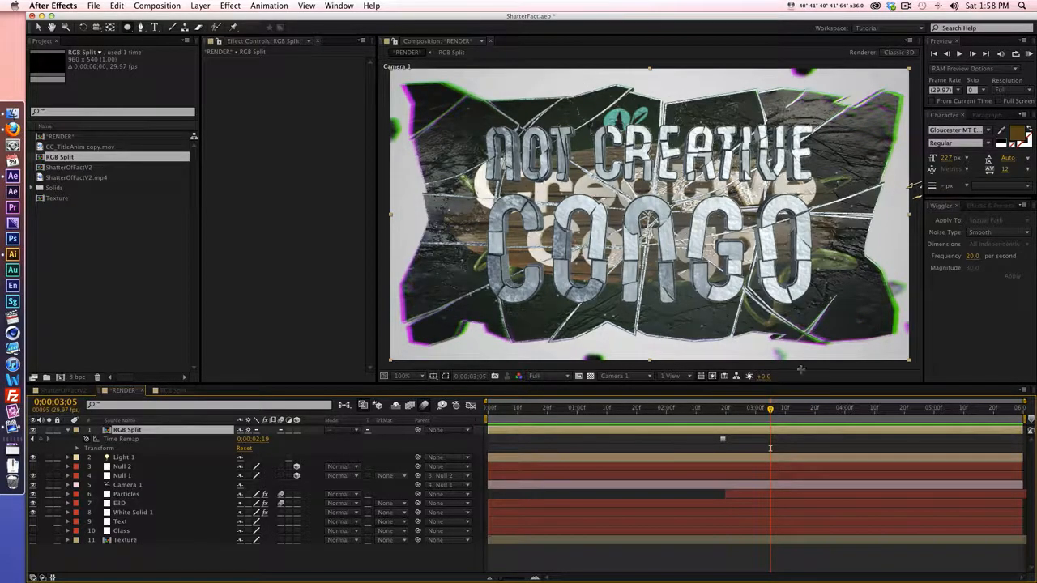
# Step: Scrub and play the RENDER composition between about 0:00:03:00 and 0:00:04:22 to examine the shattered title and the RGB-split edges
pyautogui.moveTo(777, 416); pyautogui.dragTo(756, 411)
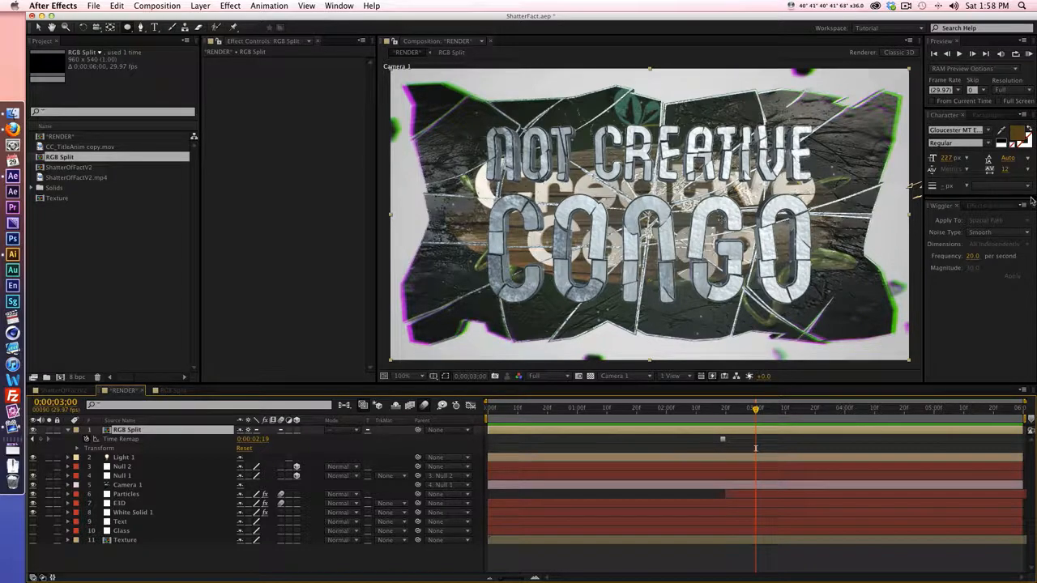
pyautogui.moveTo(760, 417); pyautogui.dragTo(790, 410)
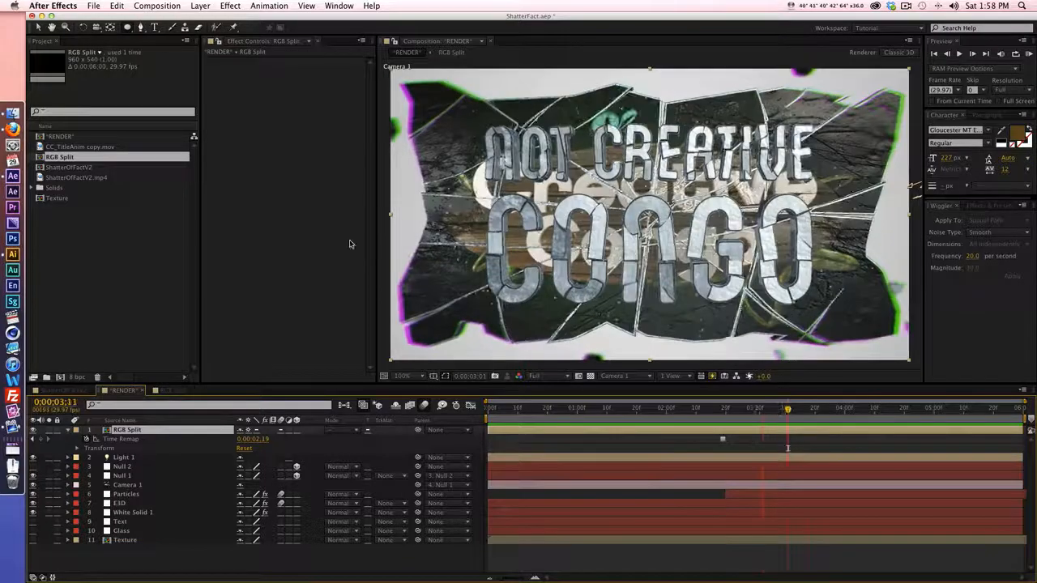
pyautogui.moveTo(787, 409); pyautogui.dragTo(755, 411)
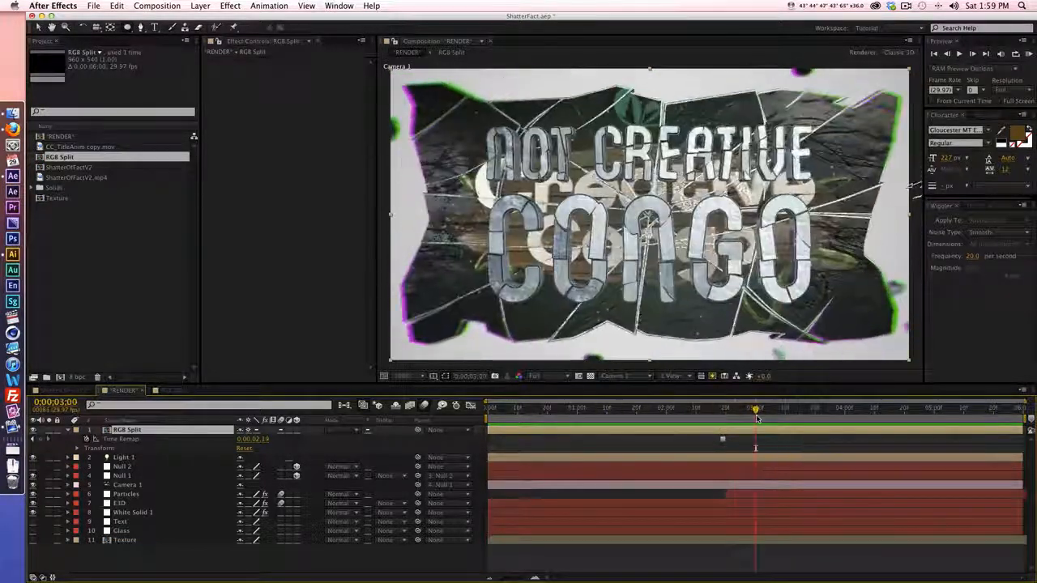
pyautogui.press('space')
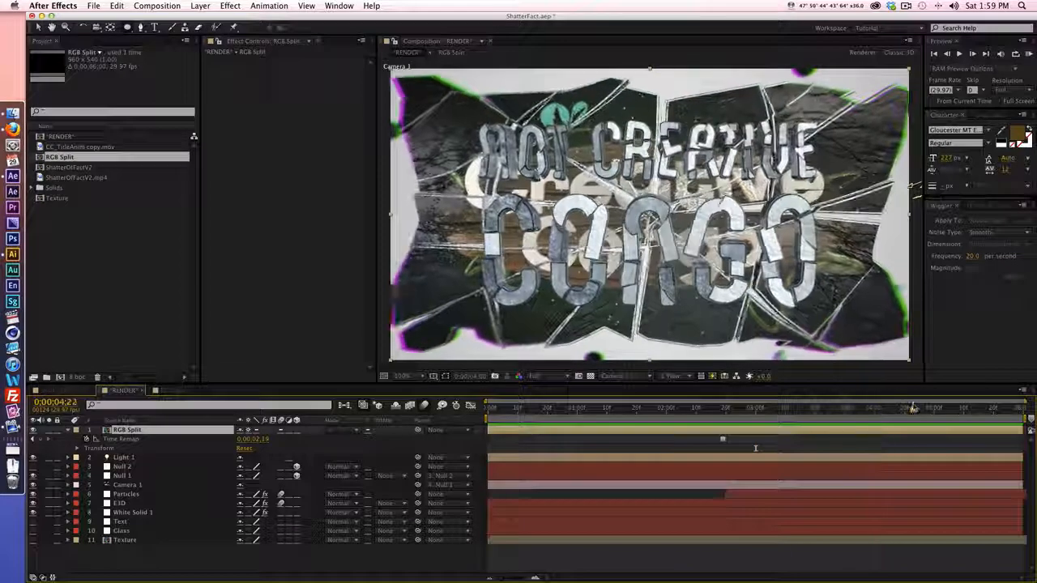
pyautogui.click(844, 409)
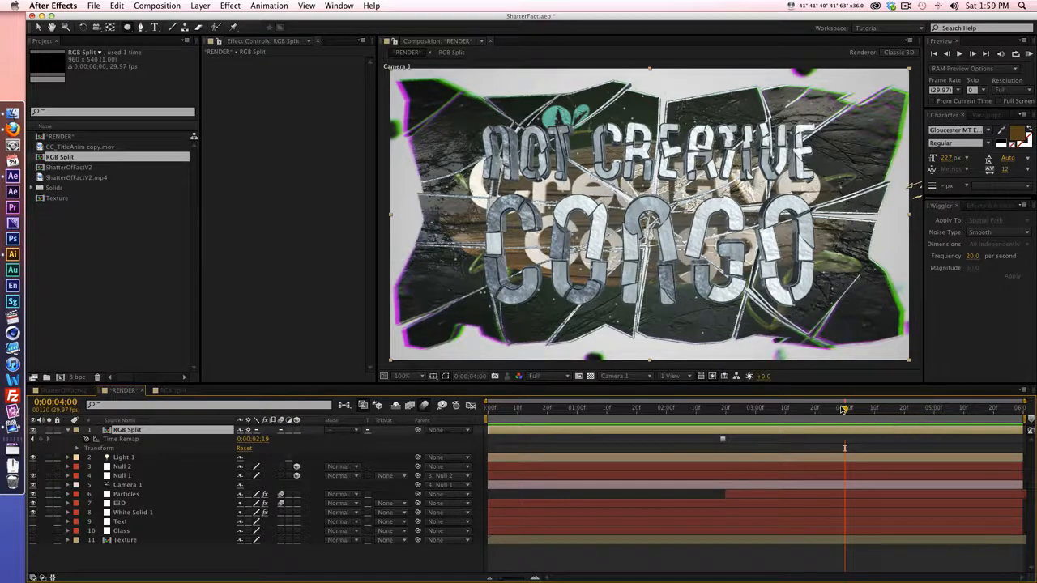
pyautogui.moveTo(844, 409); pyautogui.dragTo(778, 411)
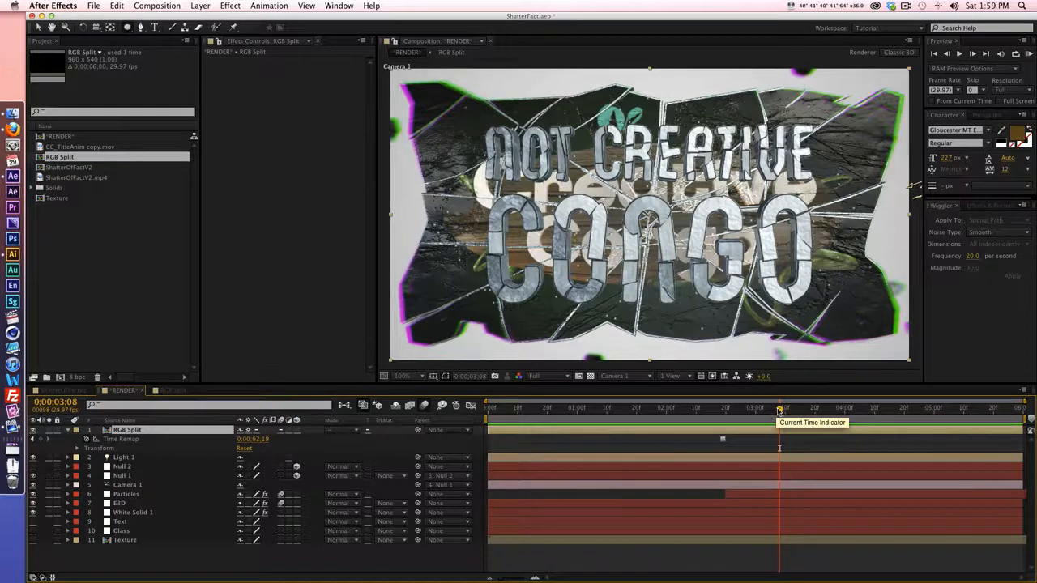
pyautogui.moveTo(778, 411); pyautogui.dragTo(815, 400)
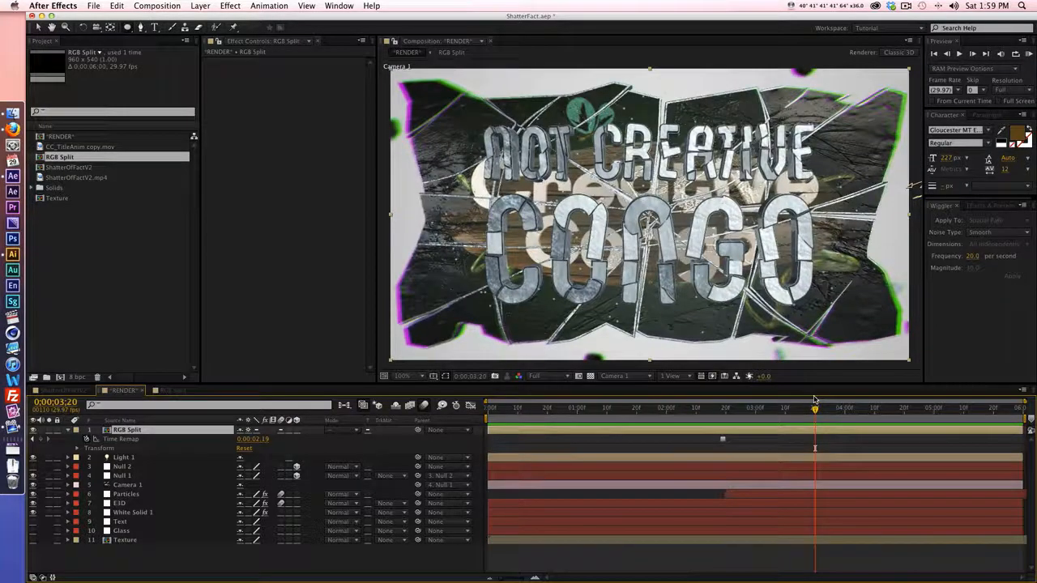